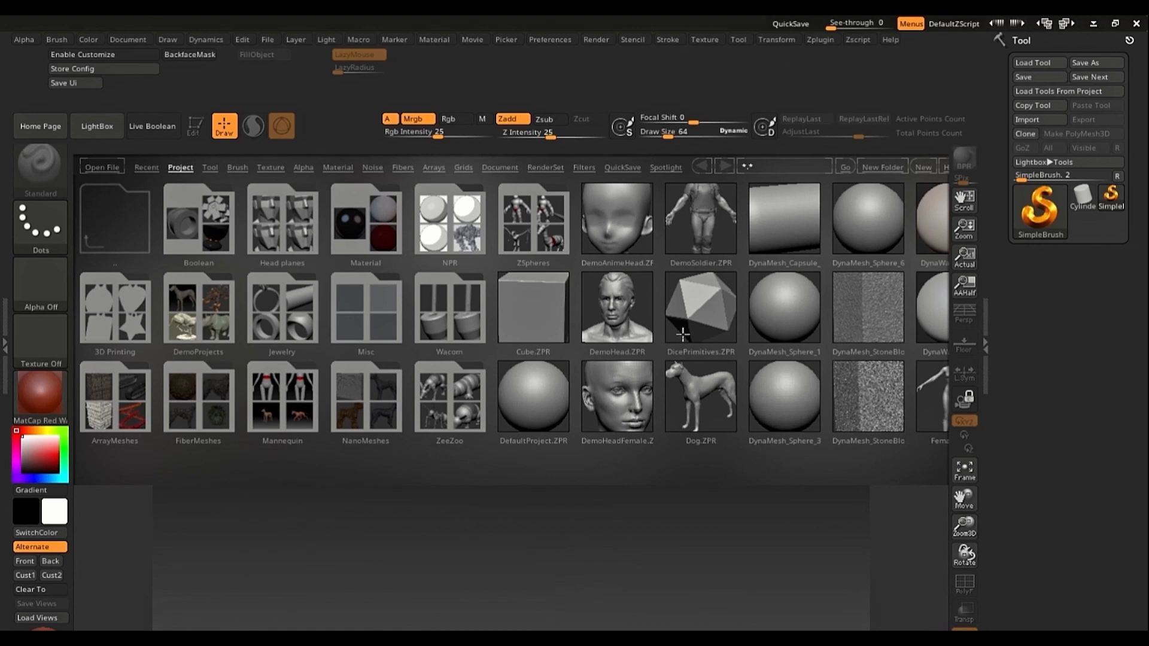
Step: Select the DicePrimitives.ZPR project in LightBox, toggle LightBox off and on, and leave it hidden
click(712, 308)
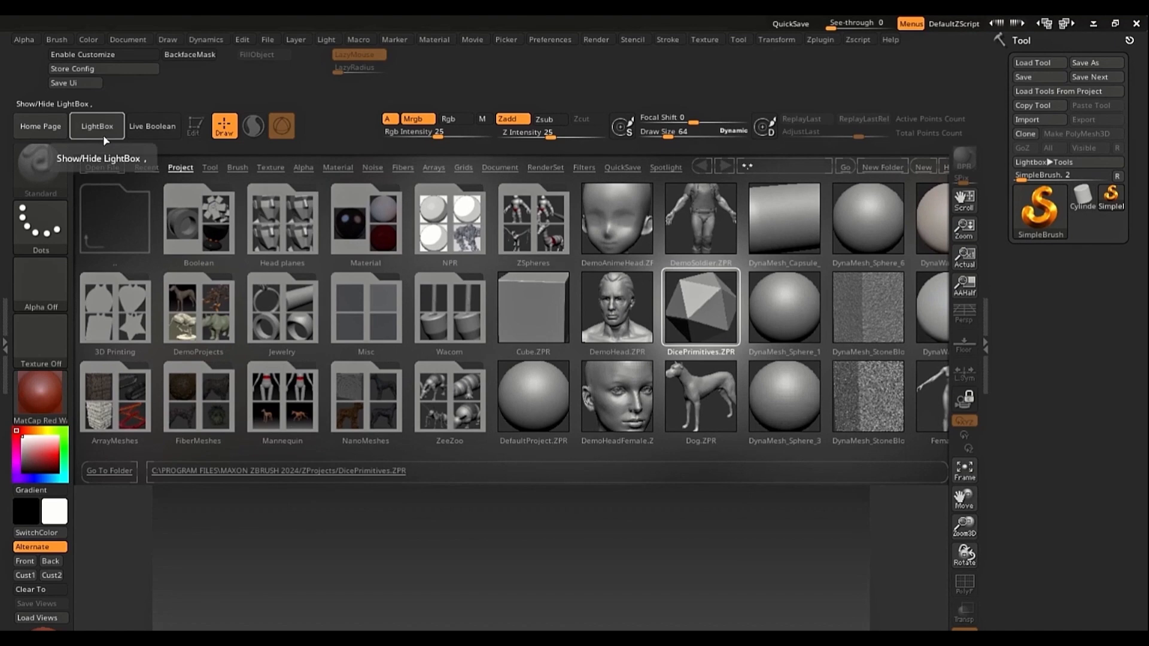
click(103, 137)
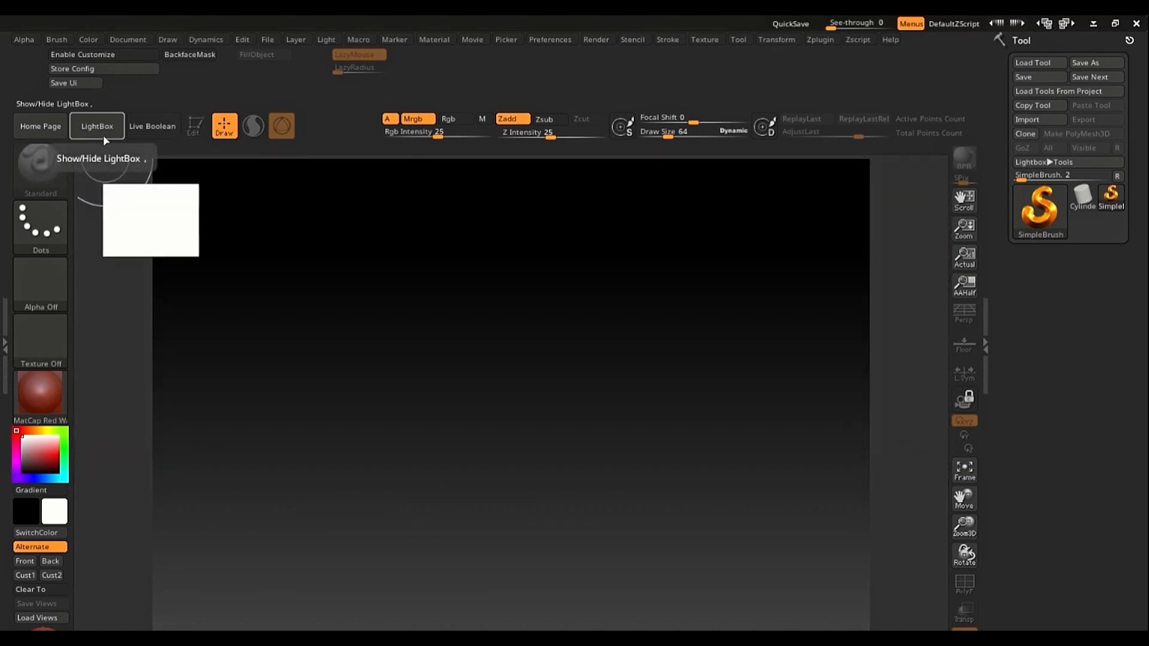
click(103, 134)
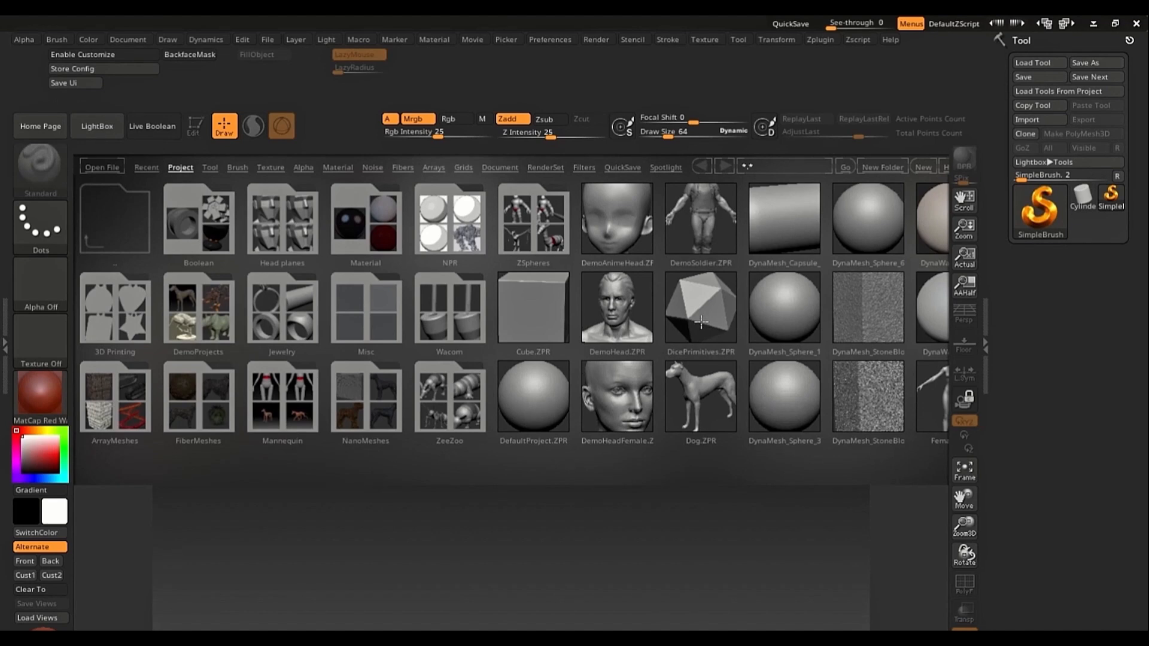
key(comma)
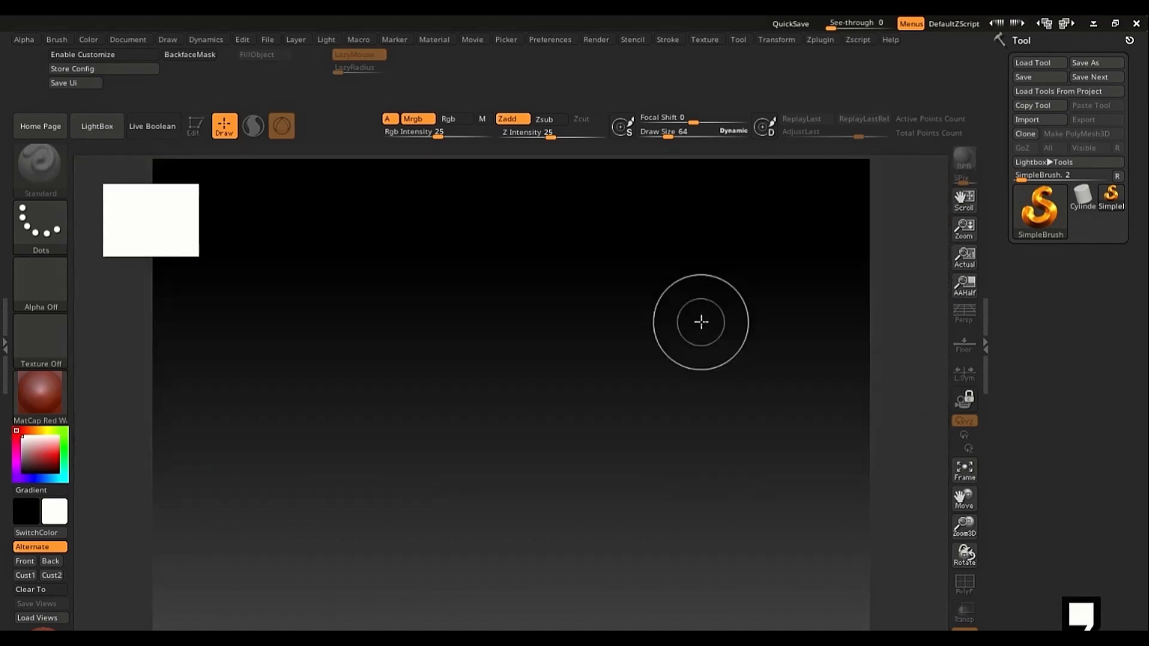
key(comma)
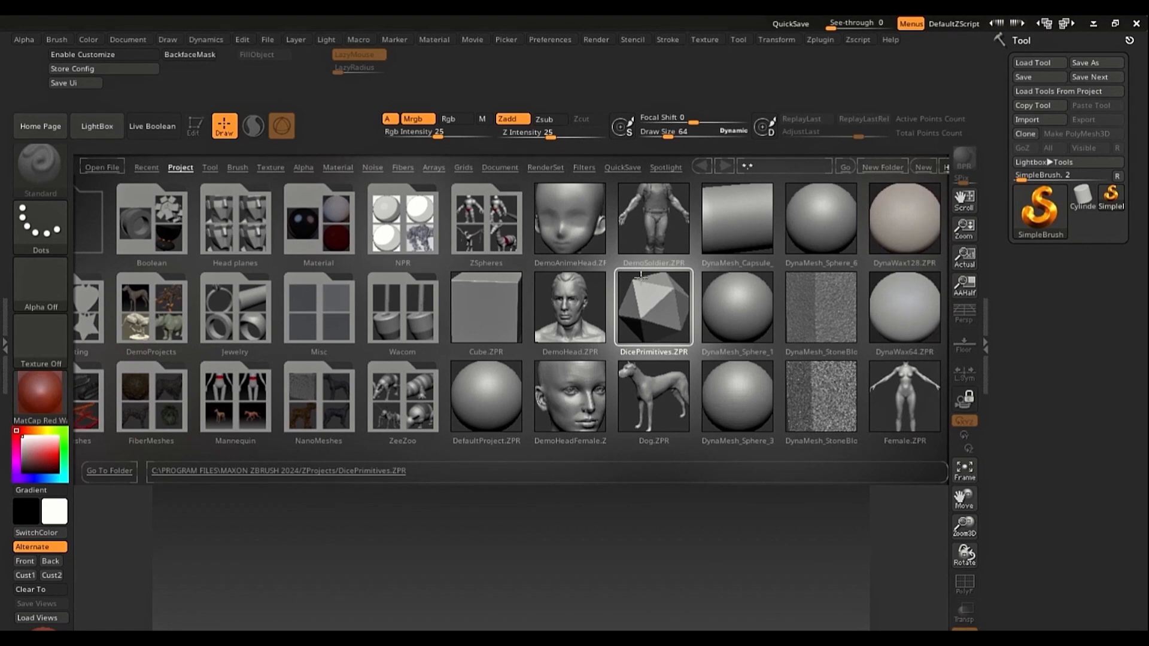
key(comma)
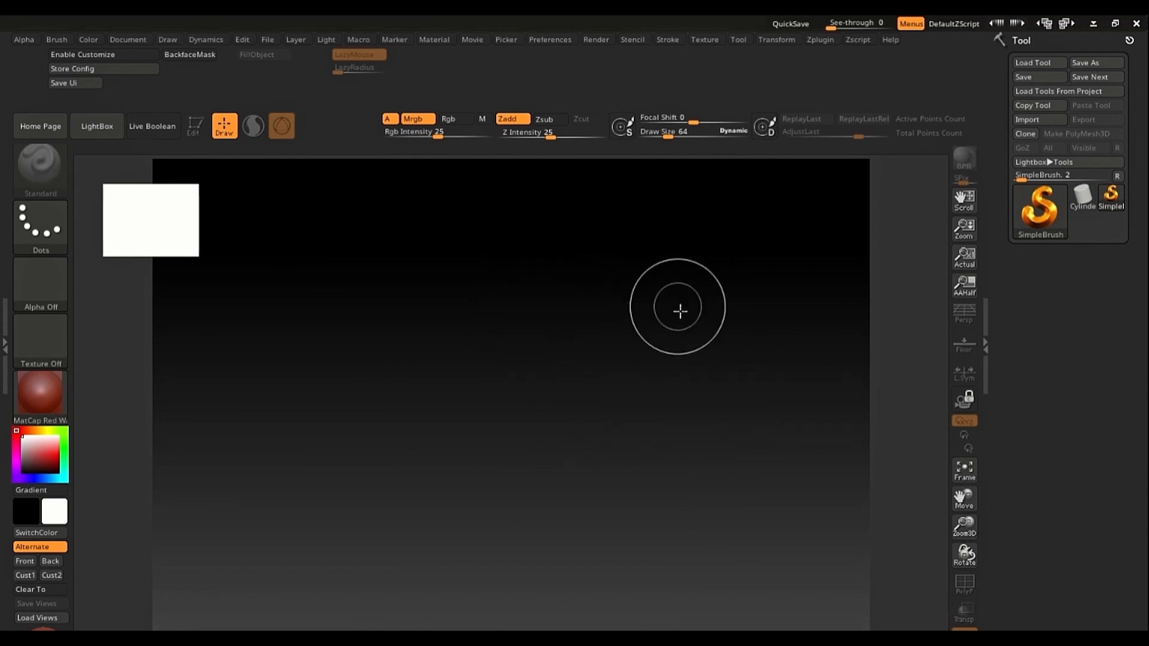
Step: Choose the Sphere3D primitive as the active tool and draw one sphere on the canvas
click(1040, 210)
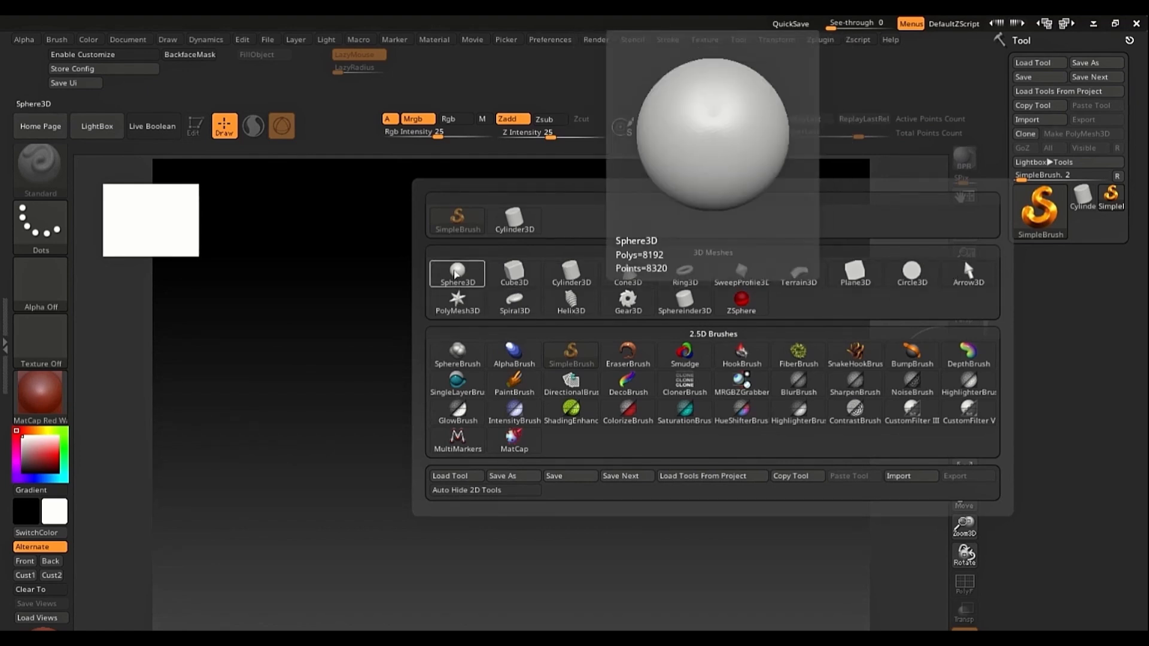
click(456, 274)
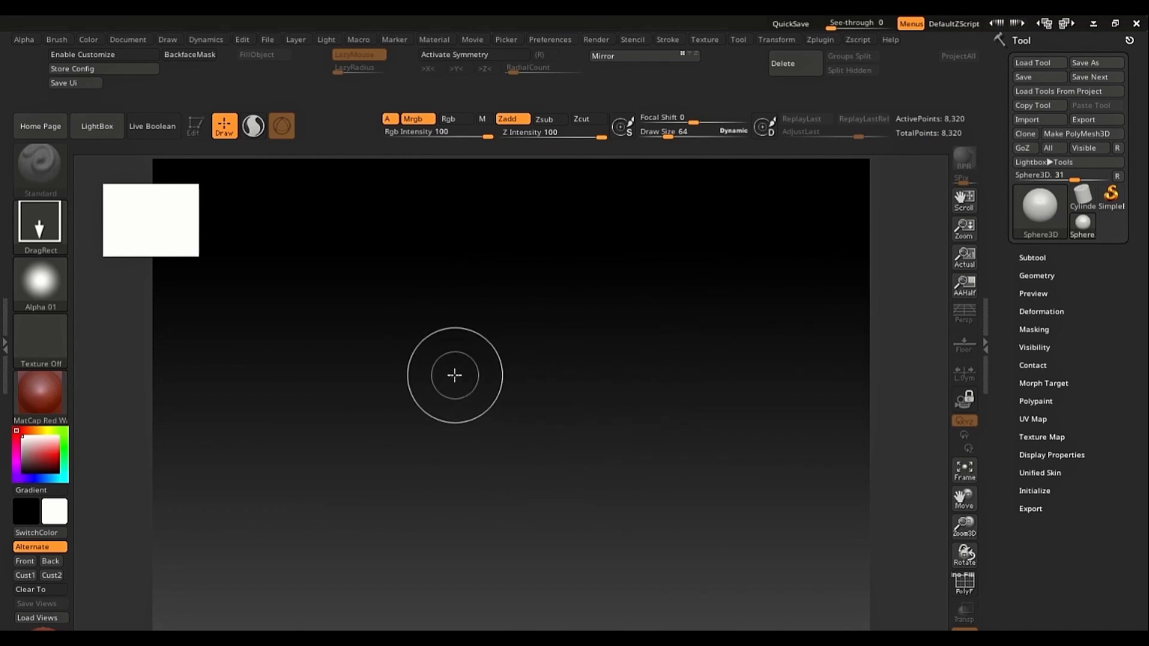
drag(480, 331, 475, 446)
key(t)
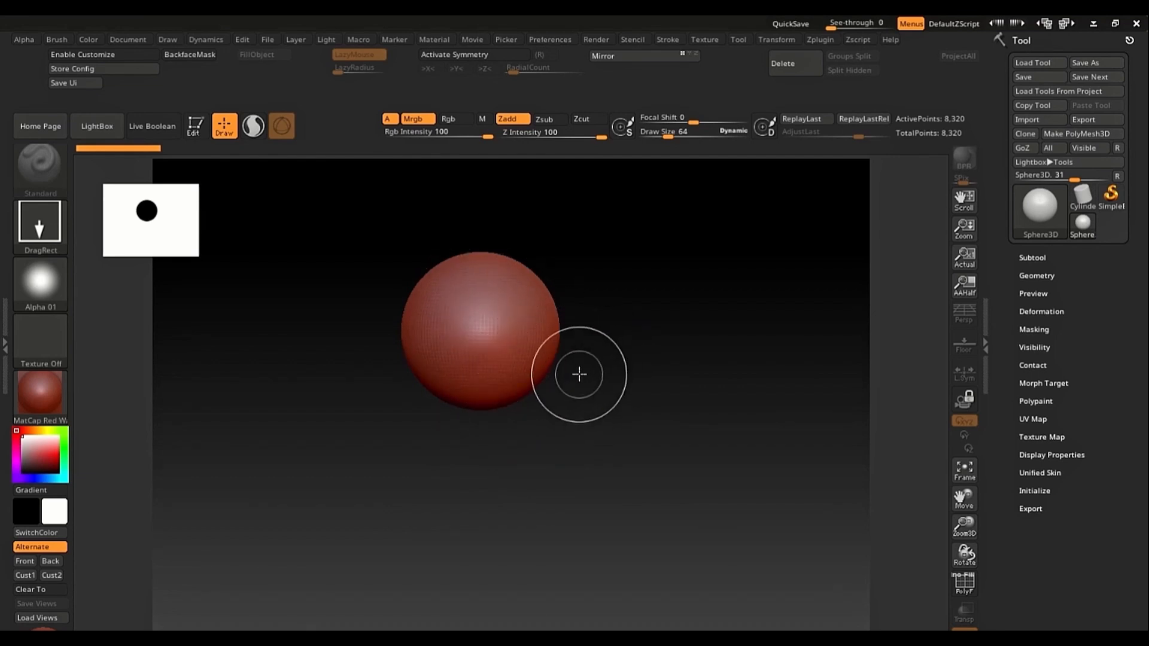
Step: Draw many more spheres of varying sizes across the canvas, letting neighbouring ones overlap
drag(579, 374, 652, 407)
drag(497, 473, 555, 515)
drag(339, 359, 364, 465)
drag(379, 239, 386, 309)
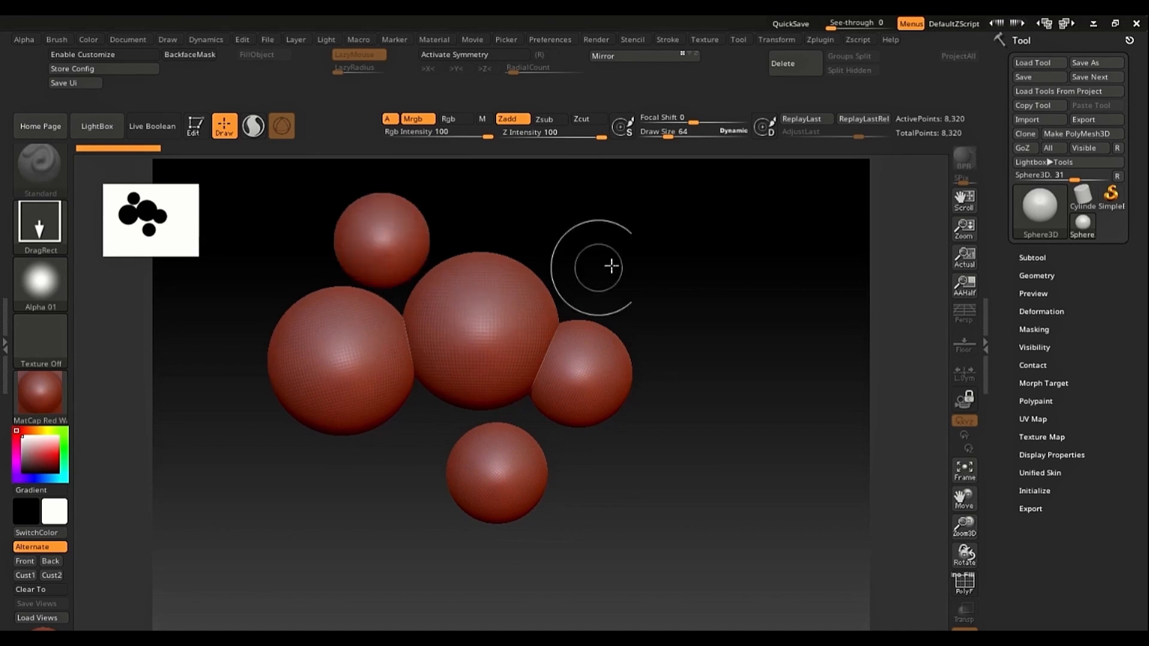
drag(635, 252, 623, 320)
drag(742, 337, 720, 441)
drag(681, 473, 679, 515)
drag(618, 552, 607, 603)
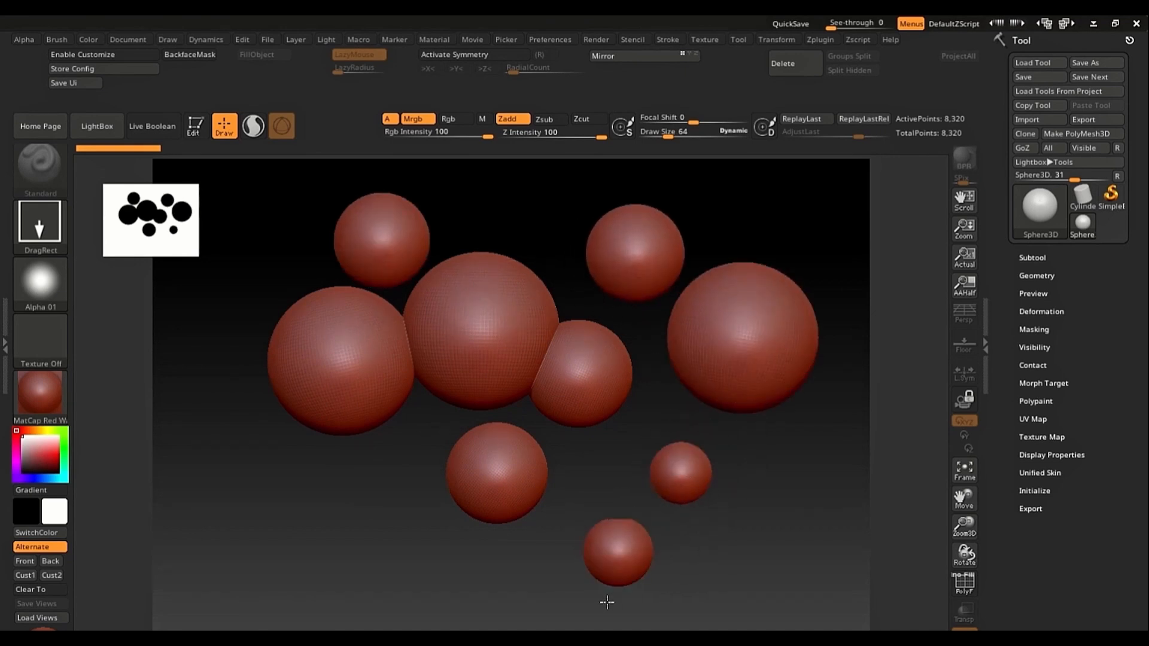
drag(464, 530, 367, 497)
drag(319, 491, 285, 539)
drag(244, 458, 216, 472)
drag(225, 386, 217, 437)
drag(239, 318, 198, 335)
drag(281, 272, 296, 336)
drag(441, 283, 497, 363)
mouse_move(626, 315)
mouse_down()
mouse_move(654, 377)
mouse_move(718, 420)
mouse_up()
drag(733, 436, 671, 493)
drag(642, 502, 423, 547)
drag(429, 548, 396, 591)
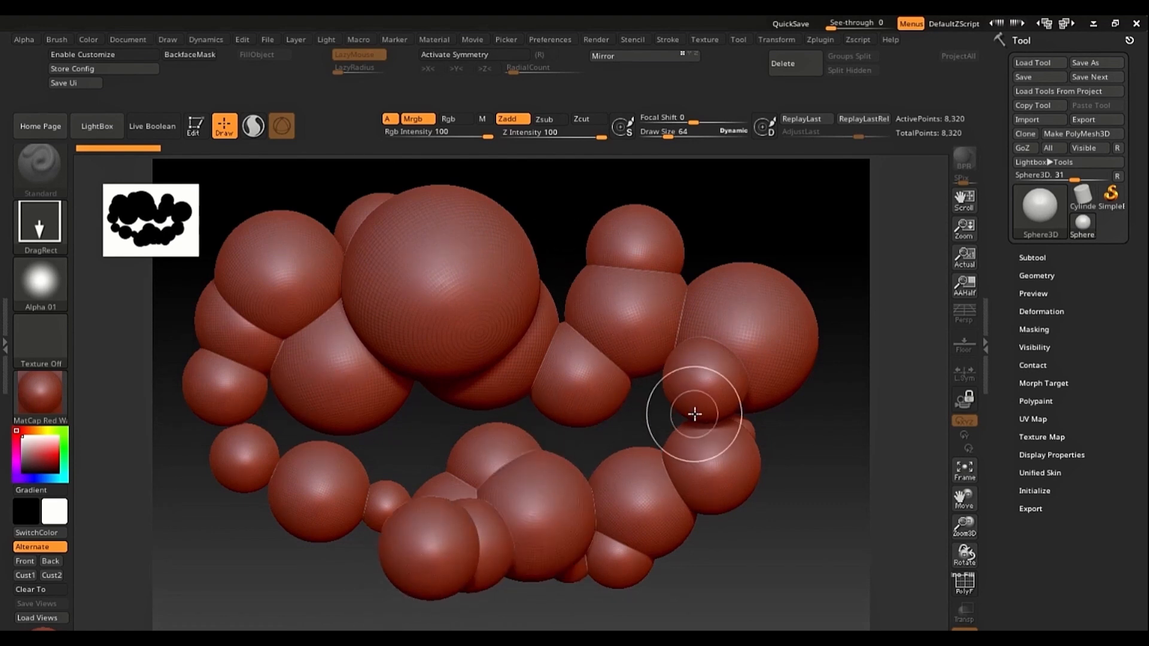
Step: Clear the canvas and draw a single new sphere near its middle, with Edit mode turned on
key(ctrl+n)
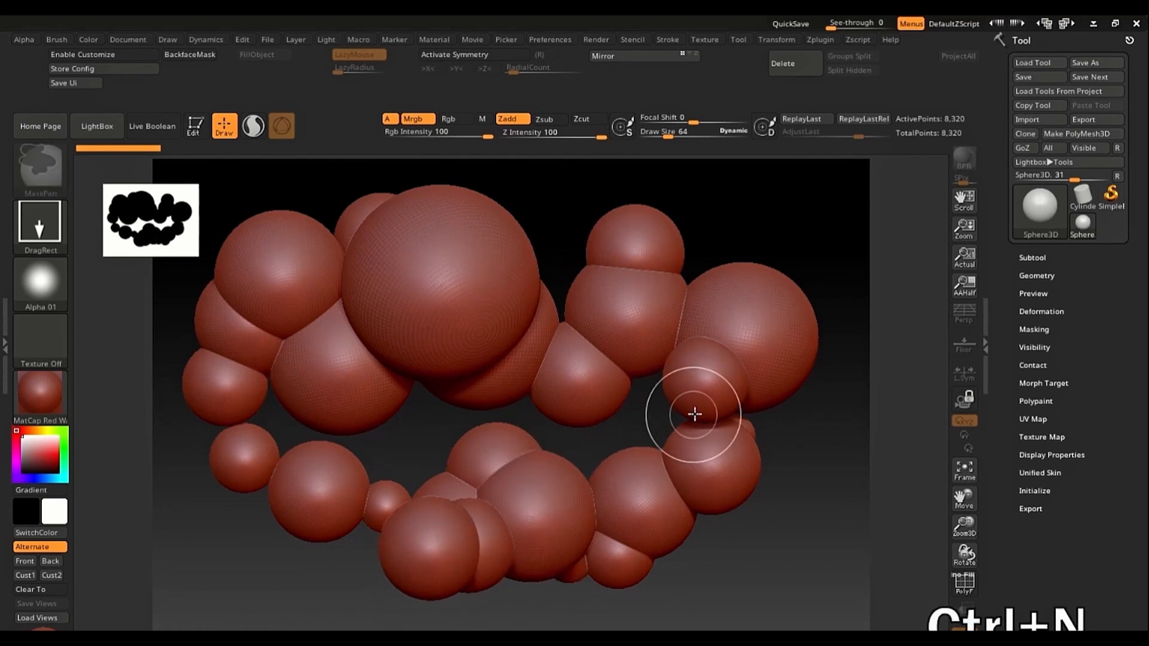
drag(498, 333, 498, 461)
key(t)
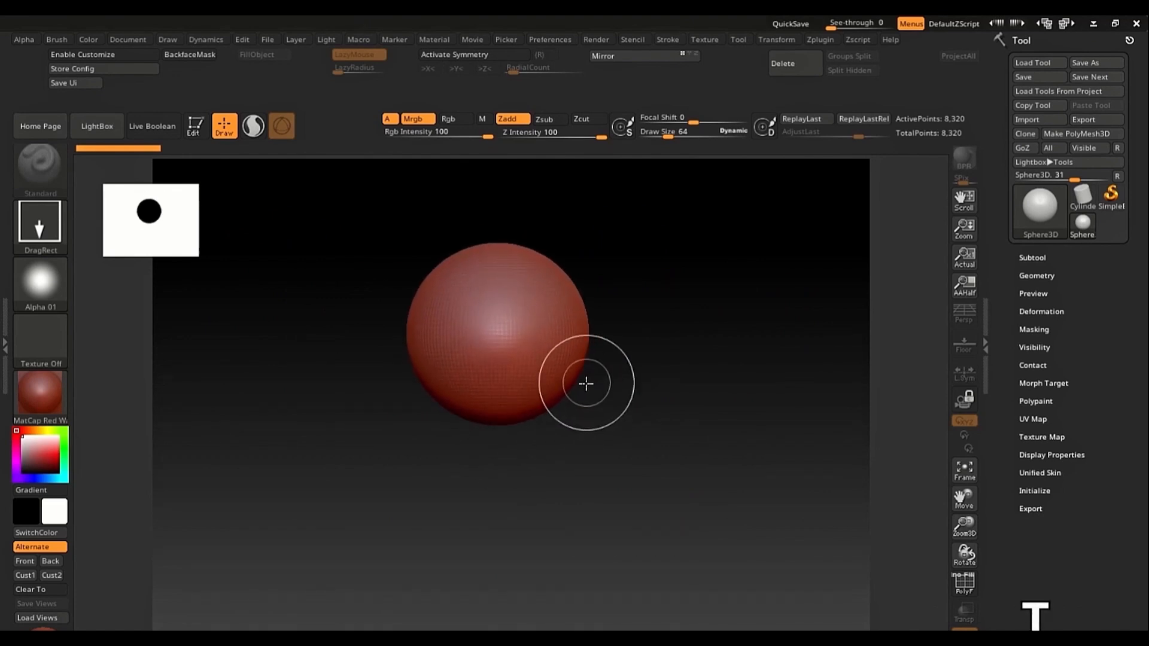
click(196, 127)
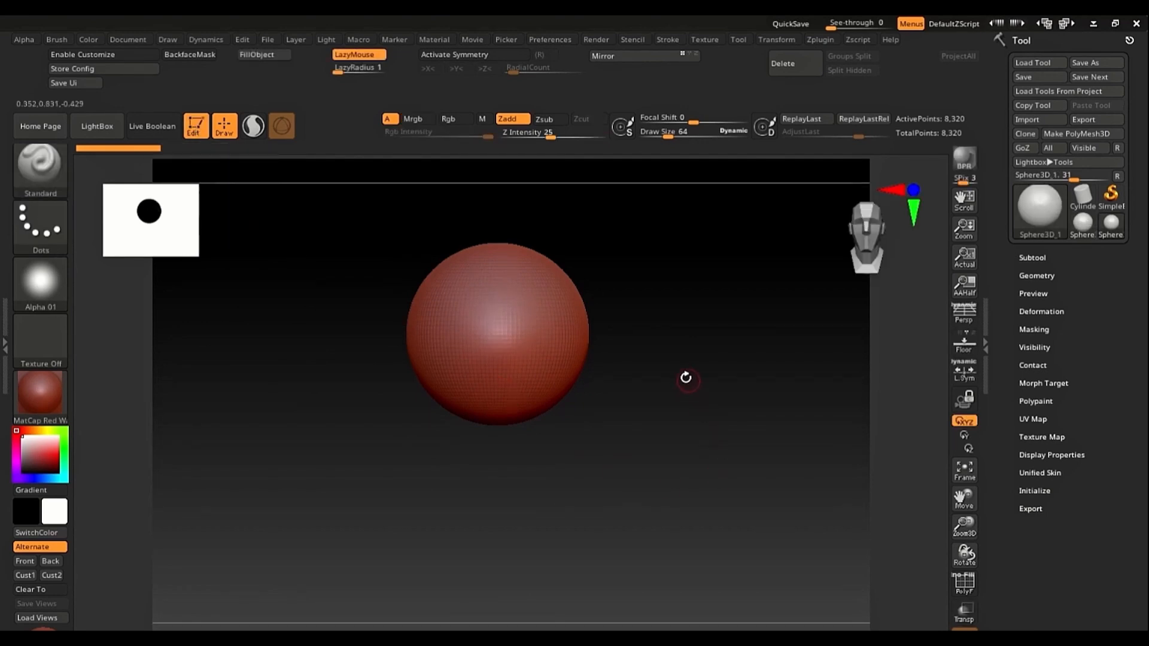
Step: Change the sphere's material to BasicMaterial from the standard materials
right_drag(710, 375, 527, 473)
mouse_move(527, 473)
ctrl+right_down()
mouse_move(515, 448)
mouse_move(921, 378)
ctrl+right_up()
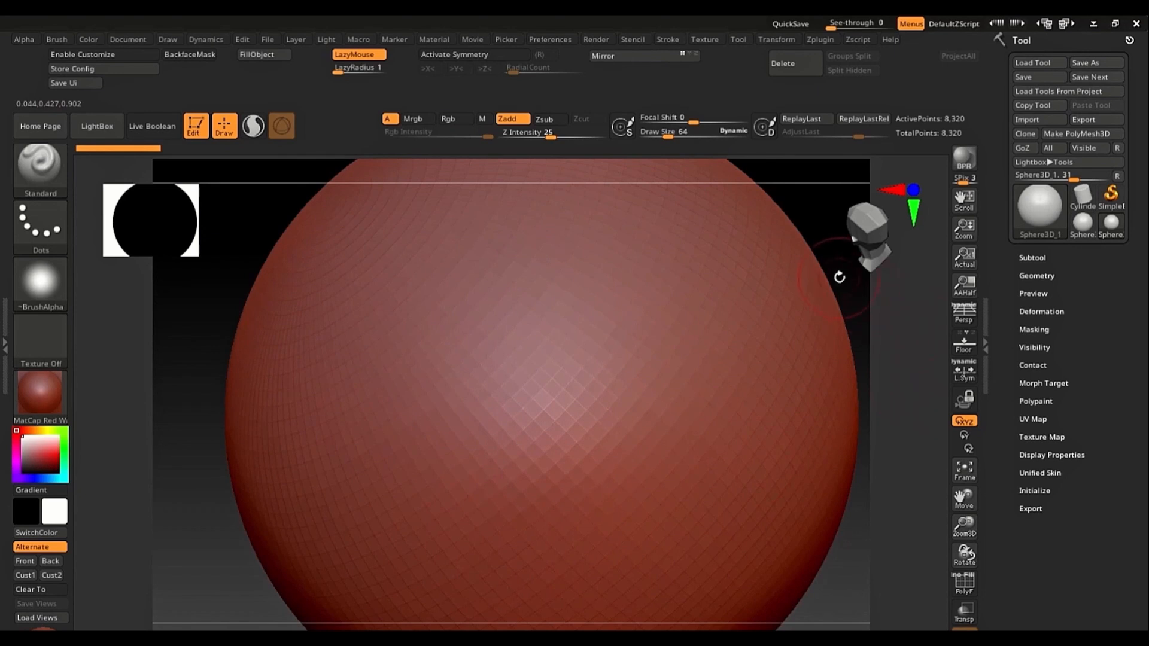
alt+right_drag(852, 292, 788, 331)
key(f)
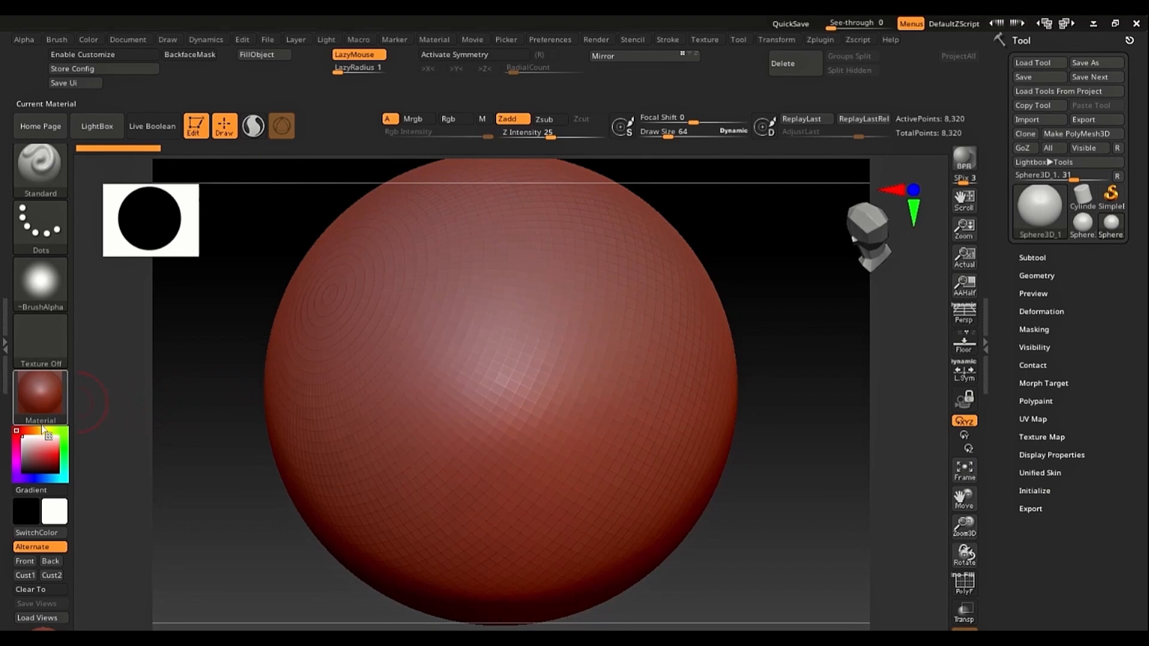
click(37, 397)
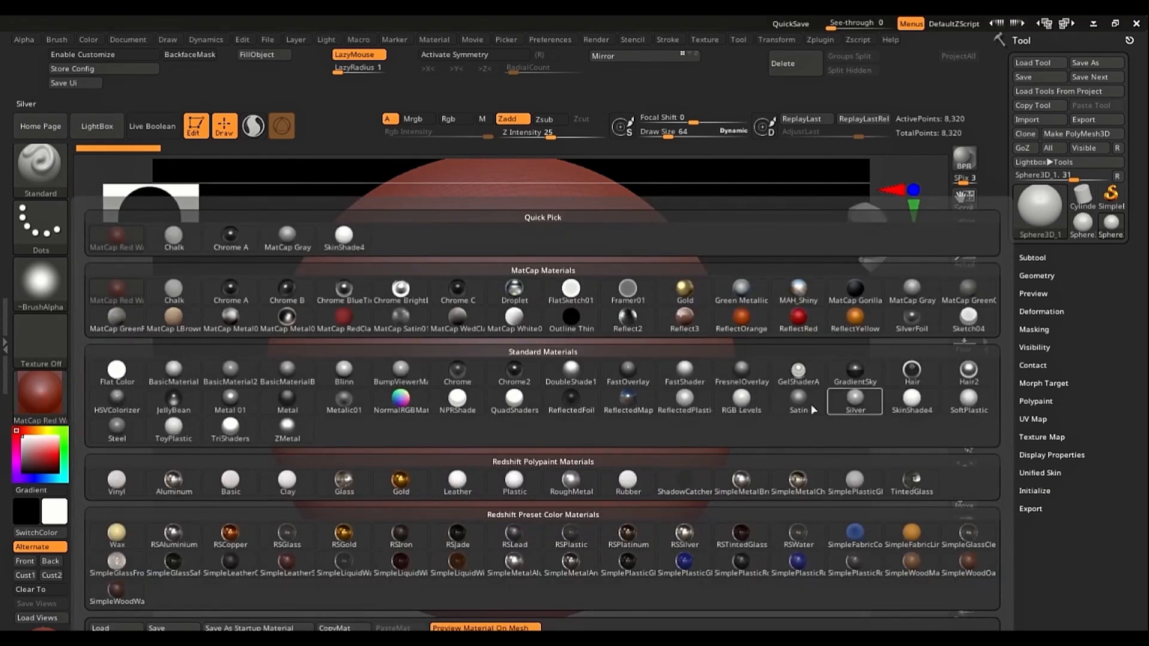
mouse_move(178, 376)
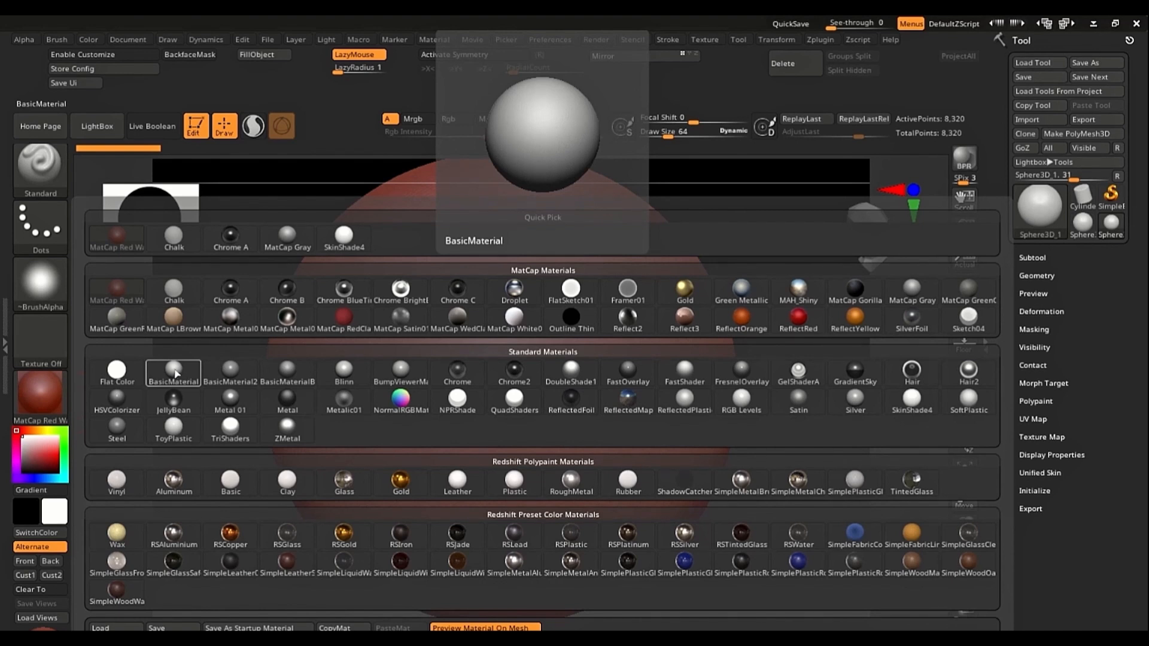
click(174, 371)
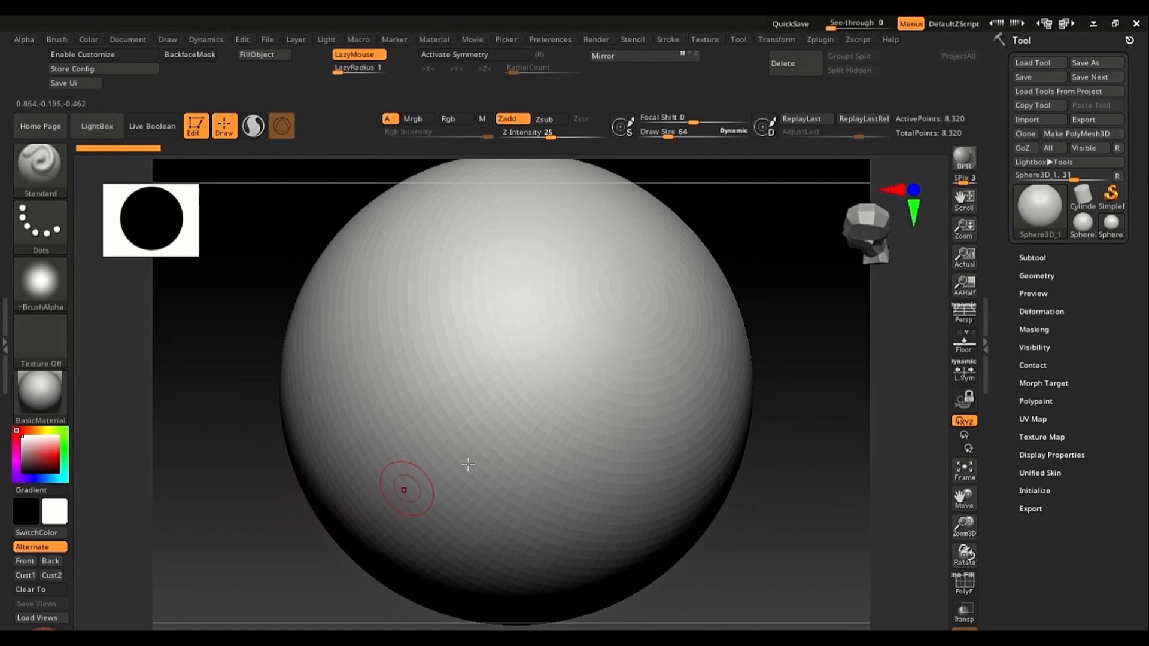
Step: Show the sphere's polyframe wireframe and enlarge the Standard brush's draw size to about 151
alt+right_drag(468, 465, 463, 476)
mouse_move(523, 364)
ctrl+right_down()
mouse_move(524, 416)
mouse_move(497, 400)
mouse_move(498, 386)
ctrl+right_up()
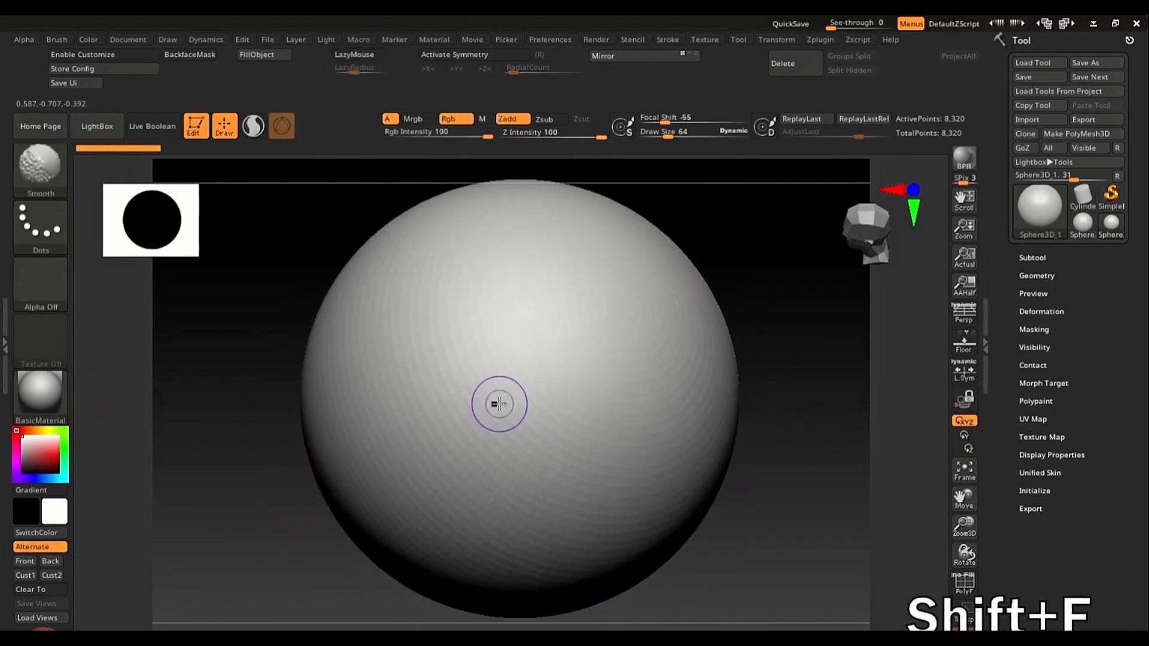
key(shift+f)
key(s)
drag(572, 372, 584, 372)
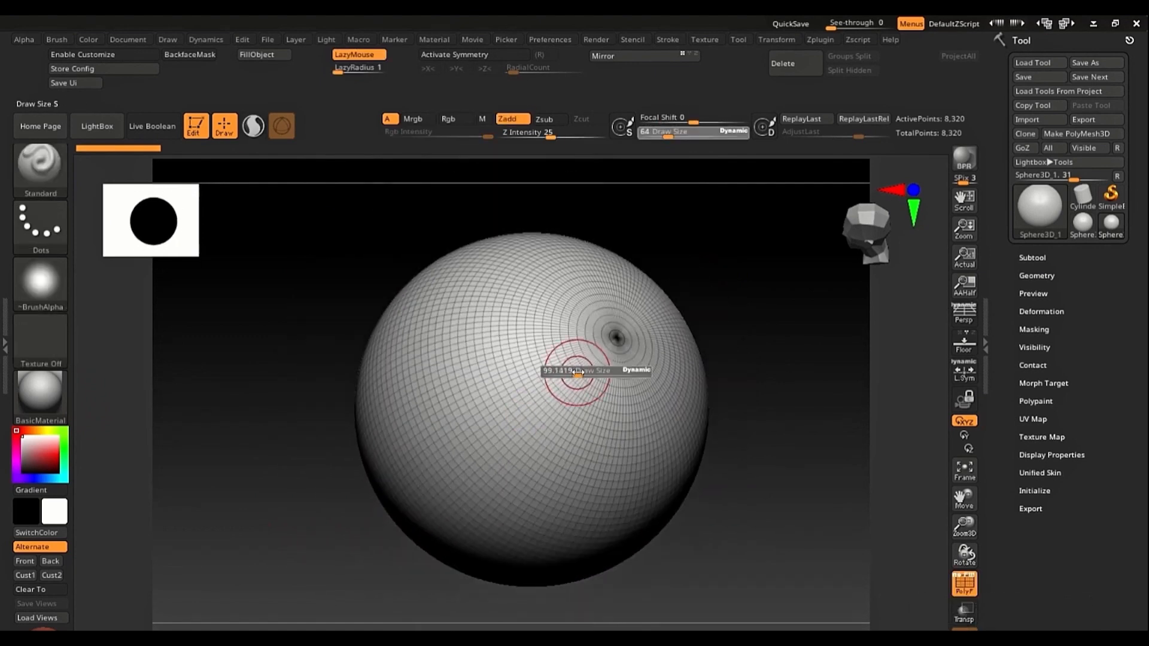
mouse_move(513, 302)
ctrl+right_down()
mouse_move(530, 317)
mouse_move(524, 252)
ctrl+right_up()
right_drag(524, 252, 519, 263)
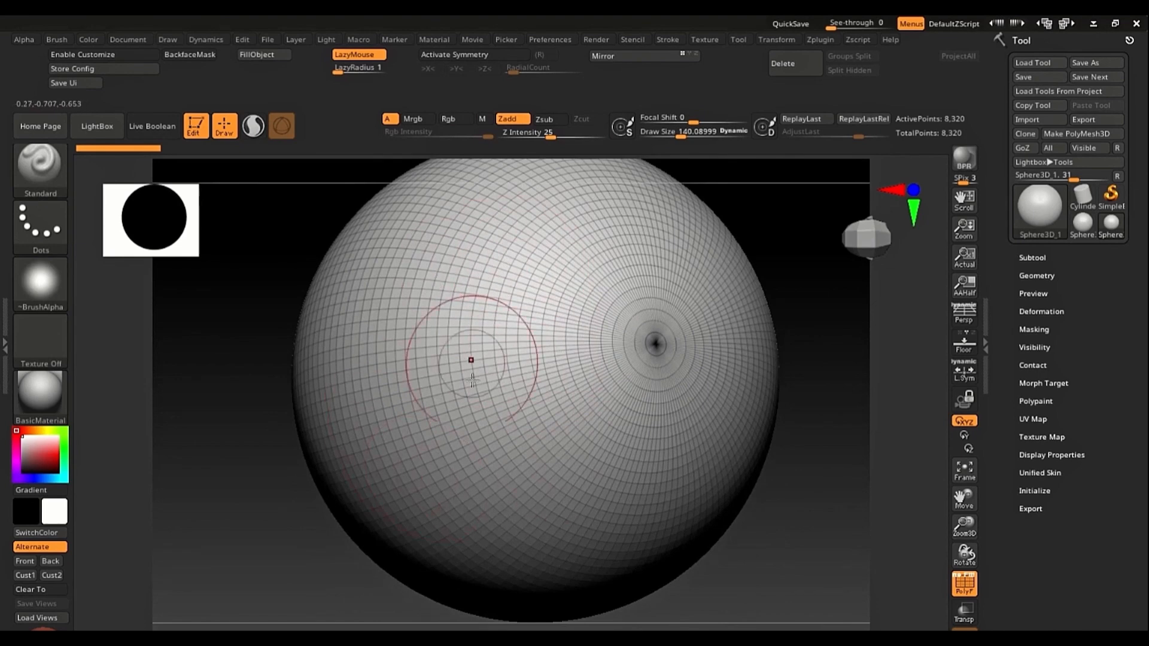
click(973, 596)
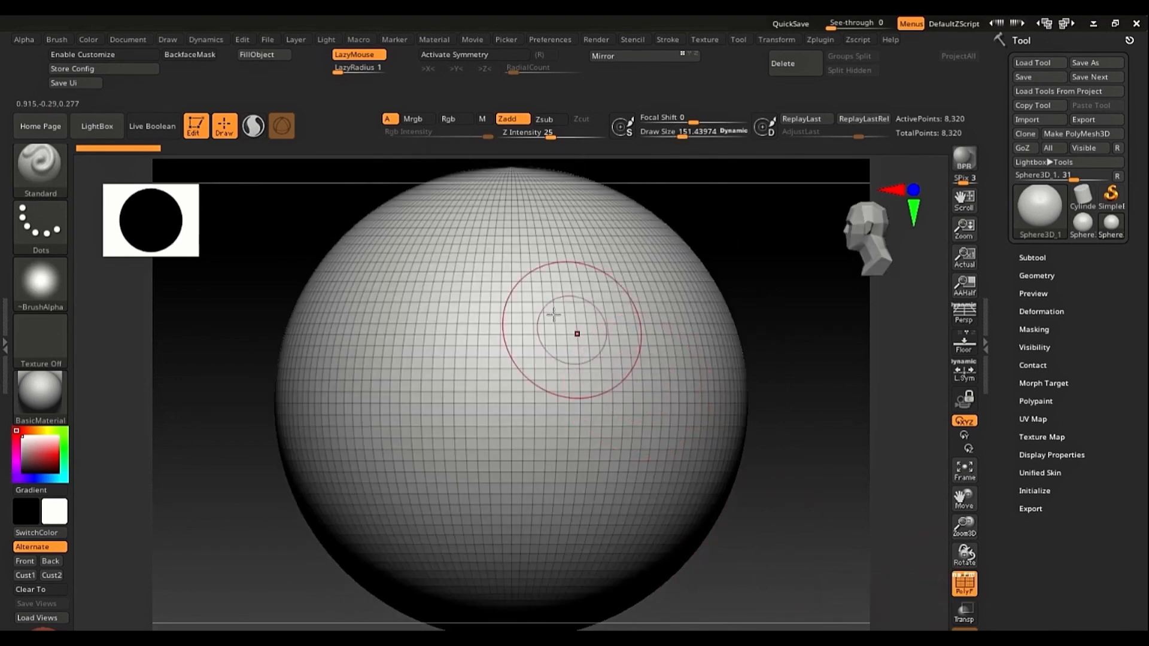
Step: Try to sculpt at several spots on the unconverted Sphere3D primitive with the Standard brush
click(574, 246)
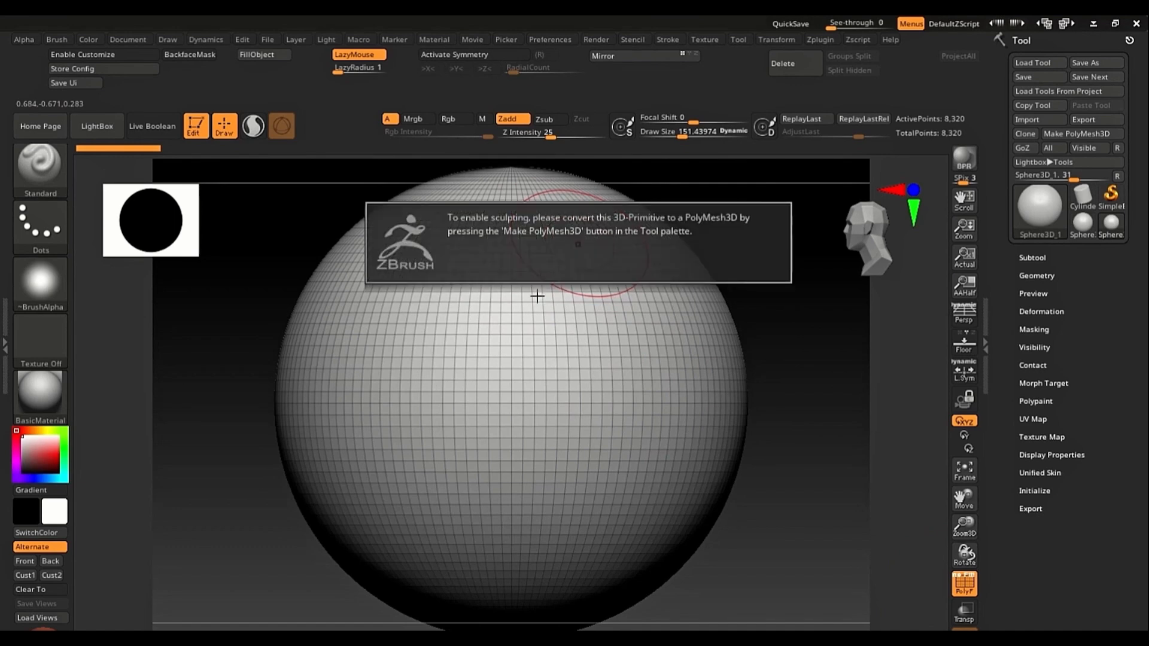
click(412, 460)
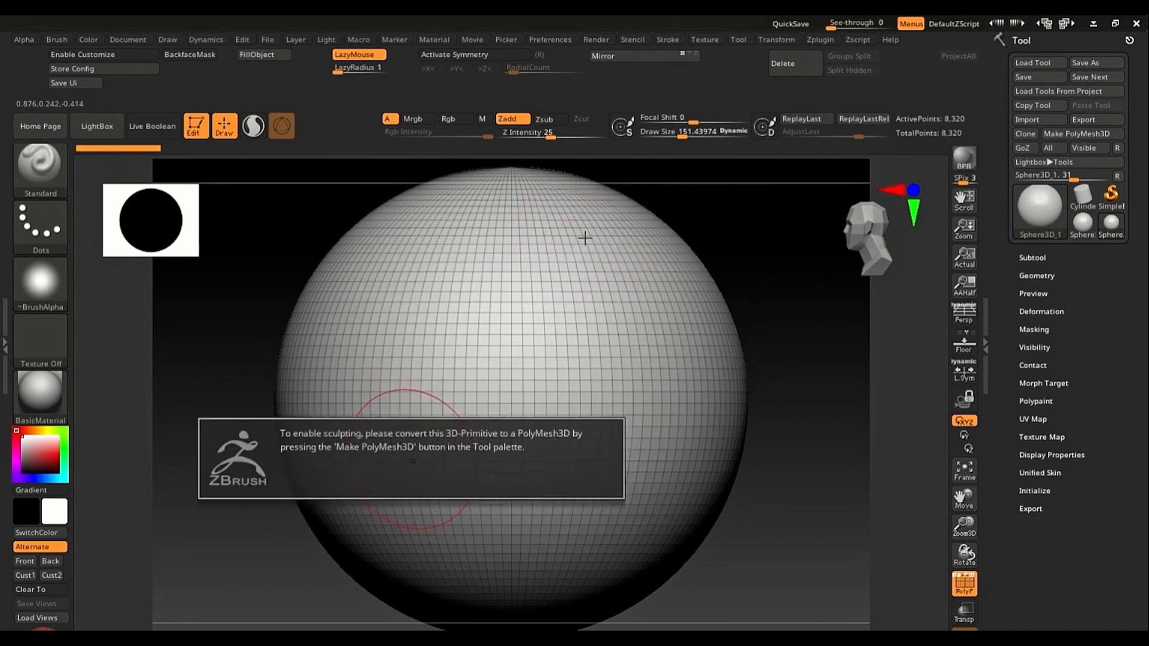
click(451, 464)
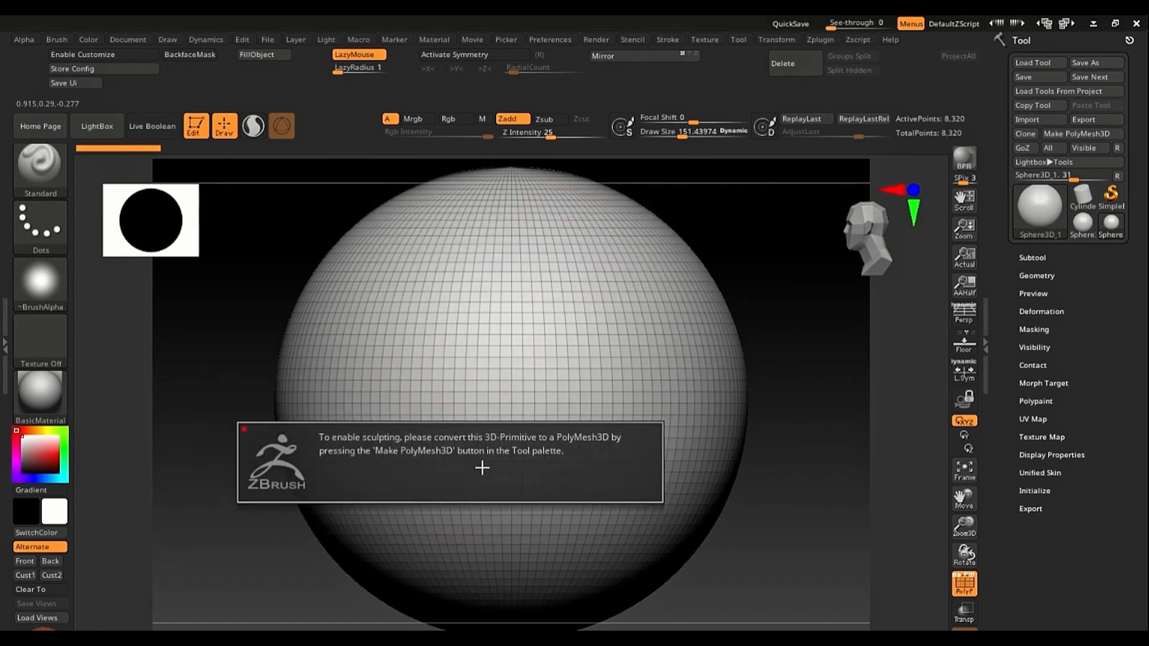
click(570, 271)
Step: Convert the sphere primitive to a PolyMesh3D and turn off its polyframe display
alt+right_drag(503, 395, 529, 494)
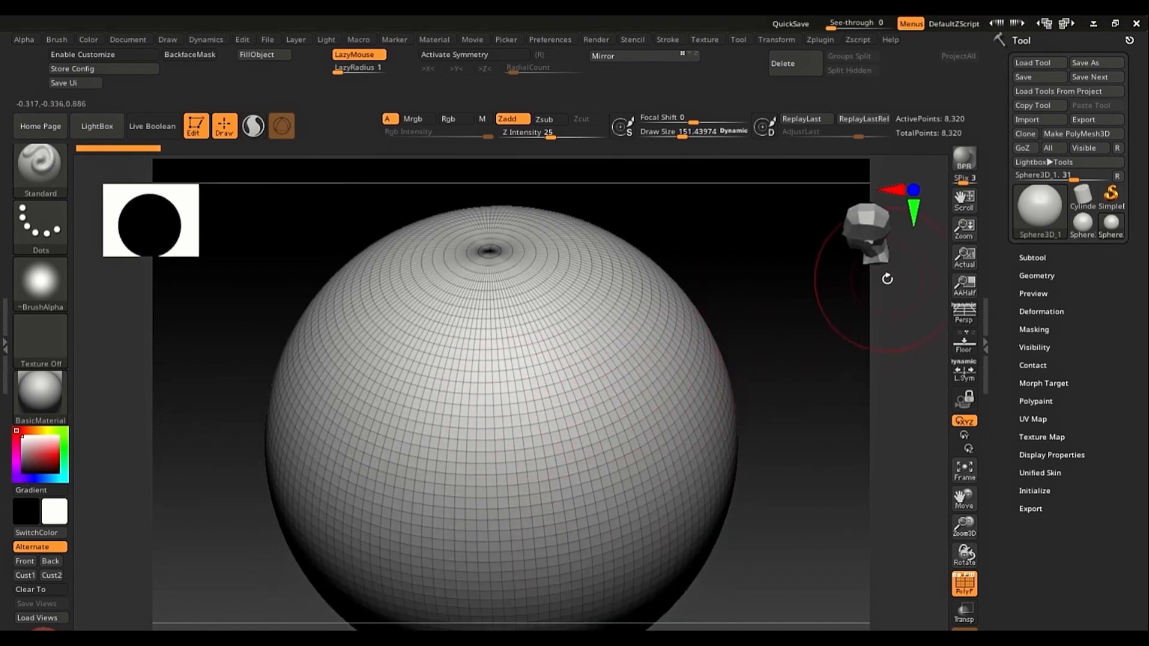
click(1097, 137)
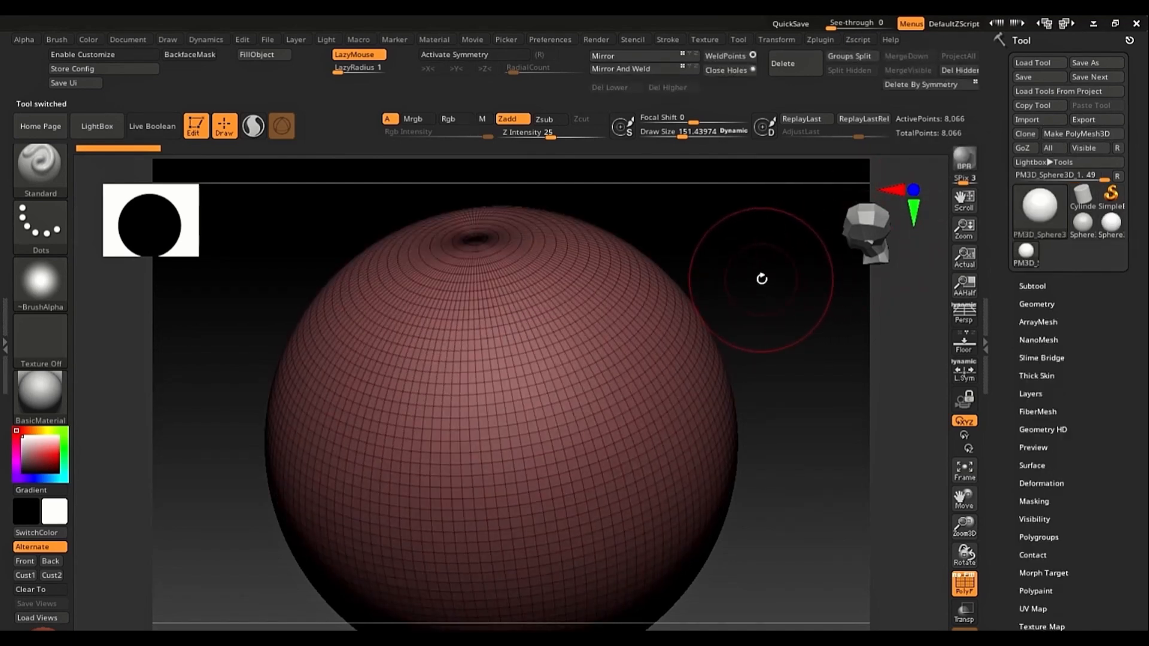
click(970, 594)
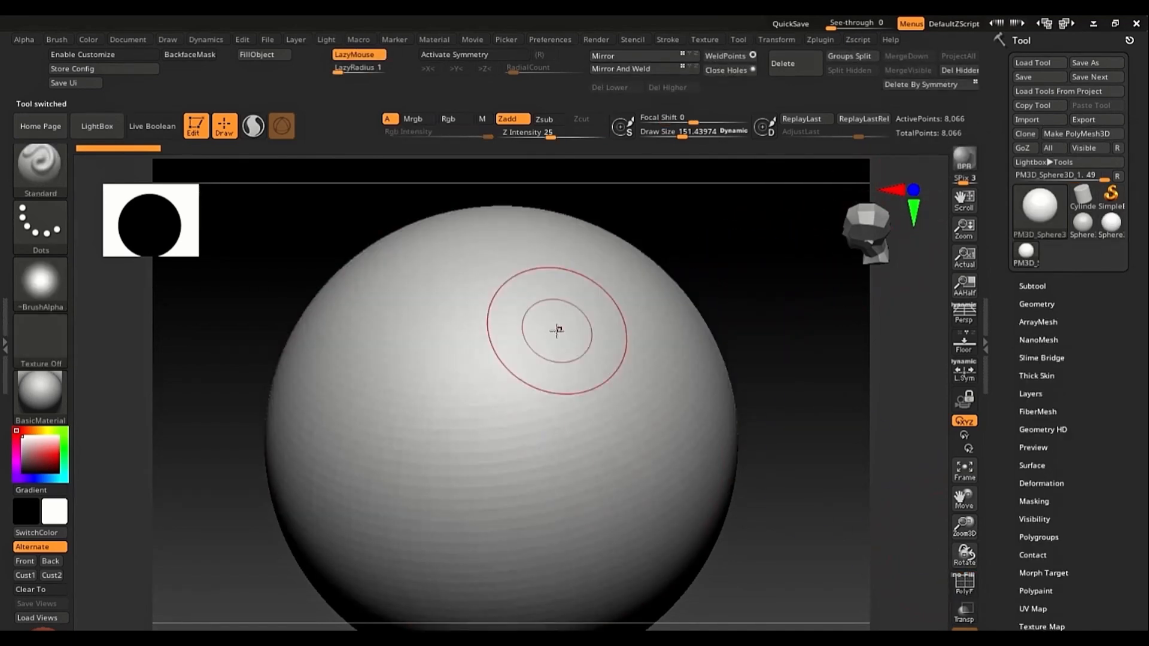
Step: Sculpt a winding test stroke across the sphere's front with the Standard brush and display the polyframe over it
mouse_move(557, 331)
mouse_down()
mouse_move(565, 321)
mouse_move(521, 379)
mouse_move(449, 419)
mouse_move(409, 556)
mouse_move(584, 482)
mouse_move(628, 311)
mouse_move(441, 333)
mouse_move(347, 450)
mouse_up()
key(f)
key(shift+f)
Step: Reduce the draw size to about 104 and select the Move brush from the brushes starting with M
key(s)
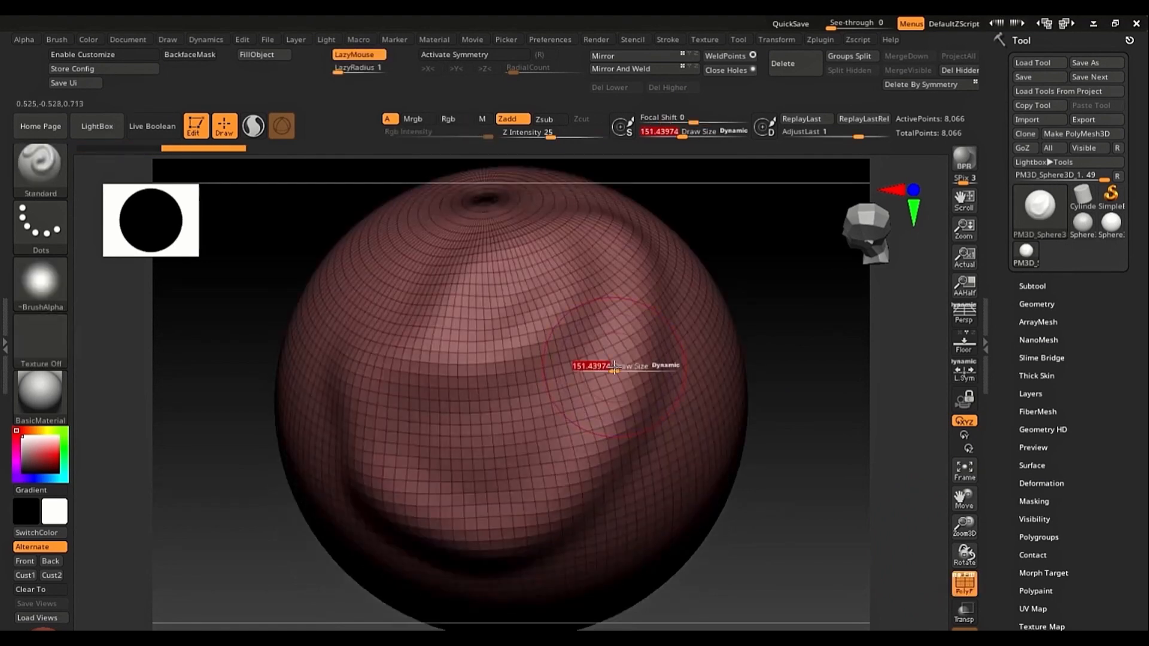
drag(615, 371, 608, 371)
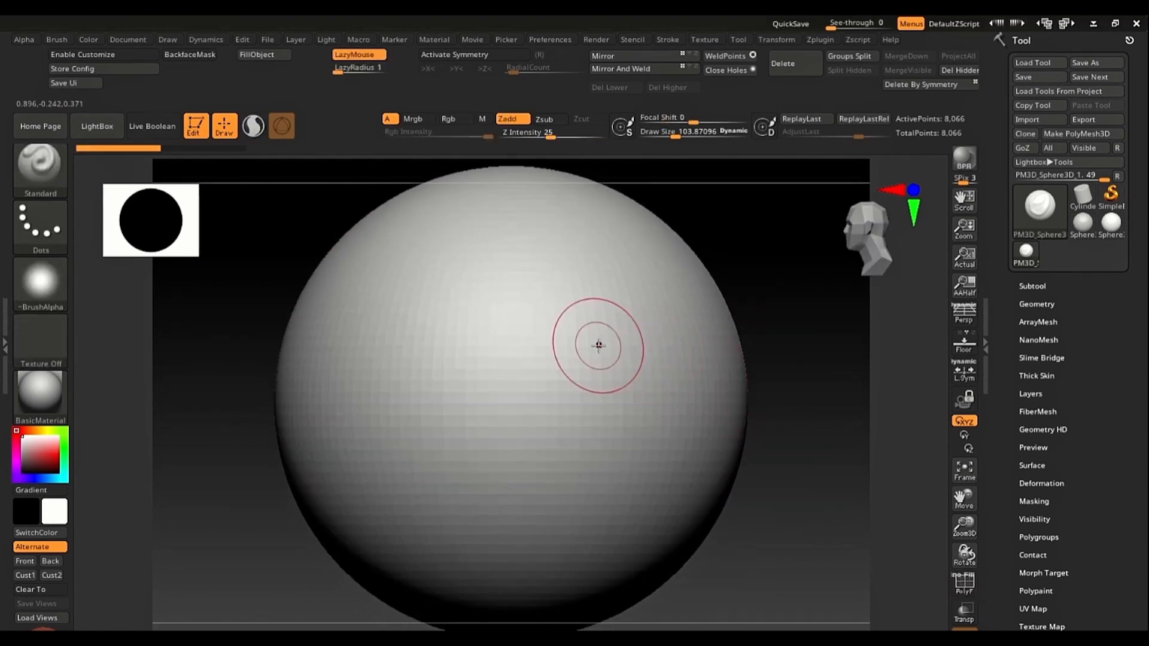
key(b)
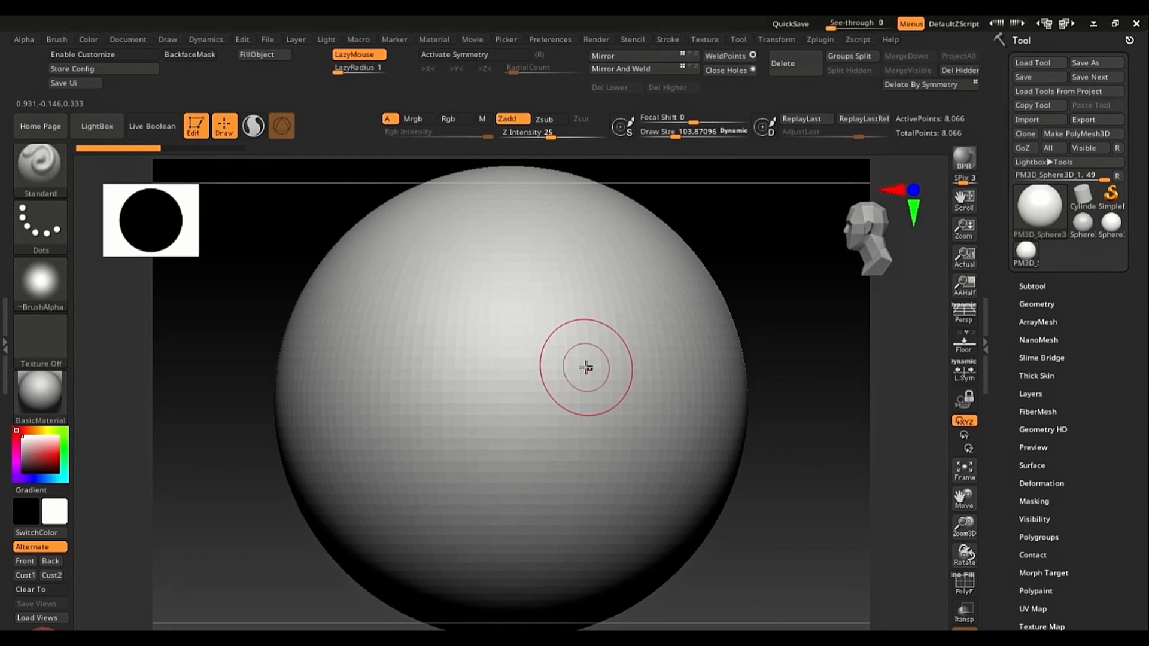
key(b)
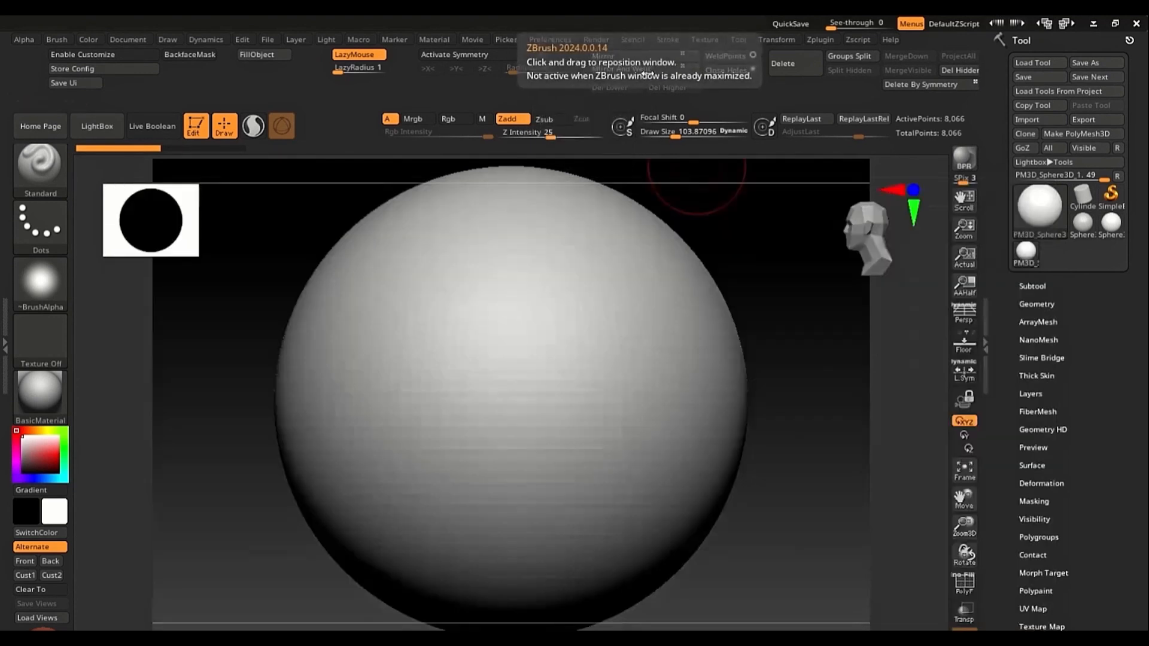
drag(790, 323, 791, 340)
key(b)
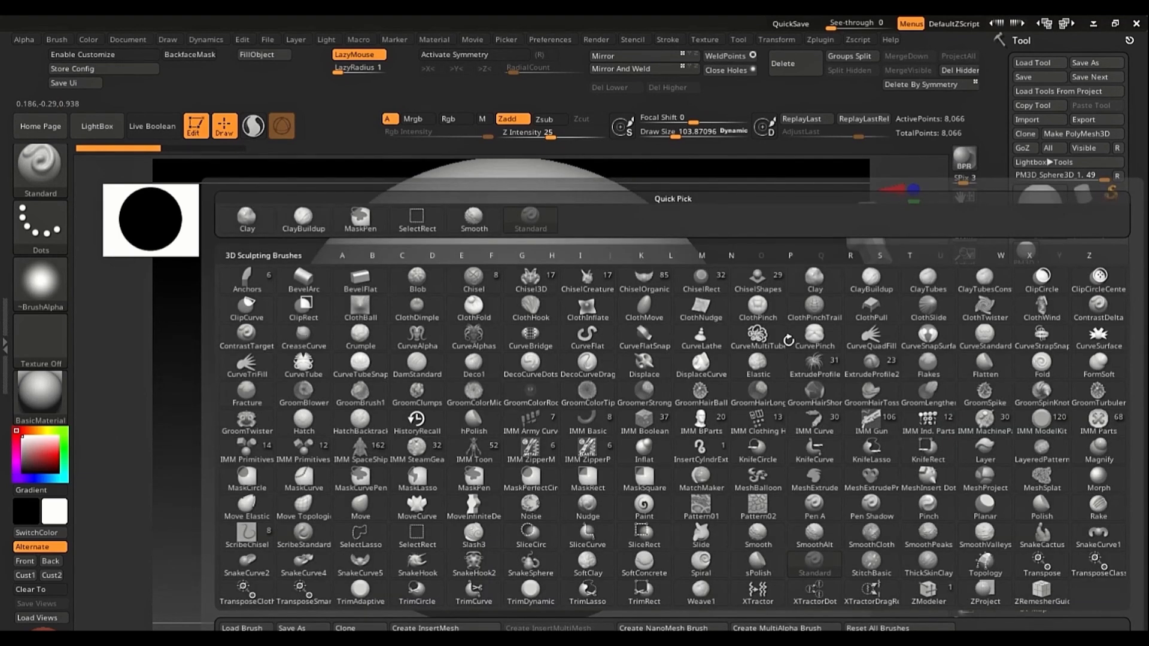
key(m)
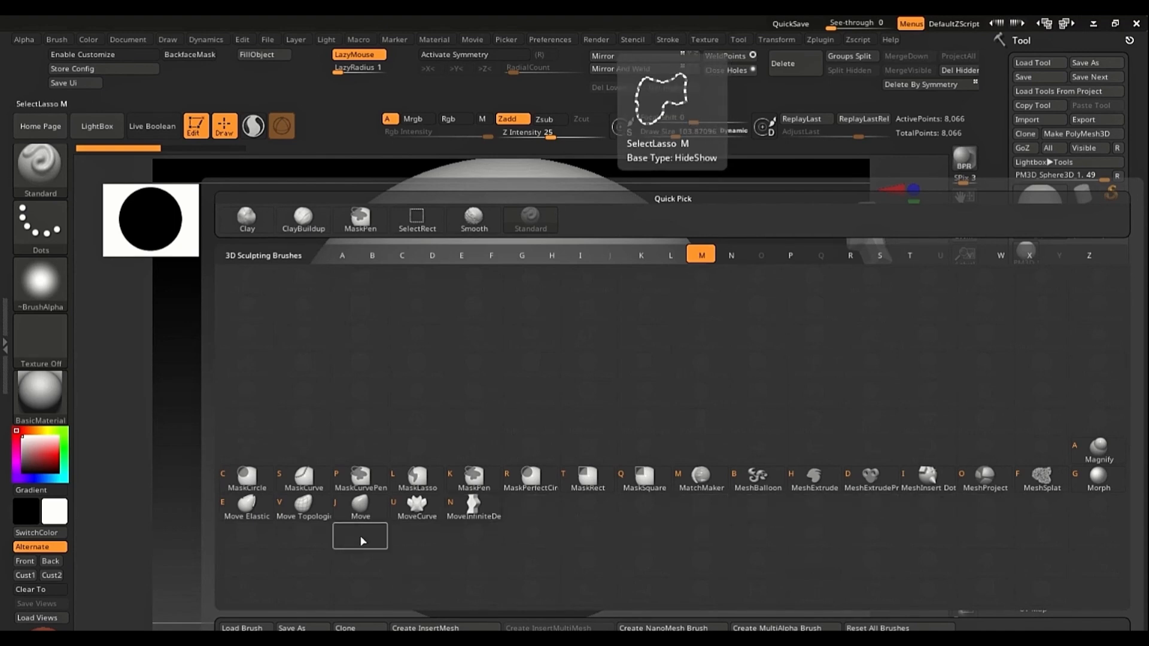
click(360, 507)
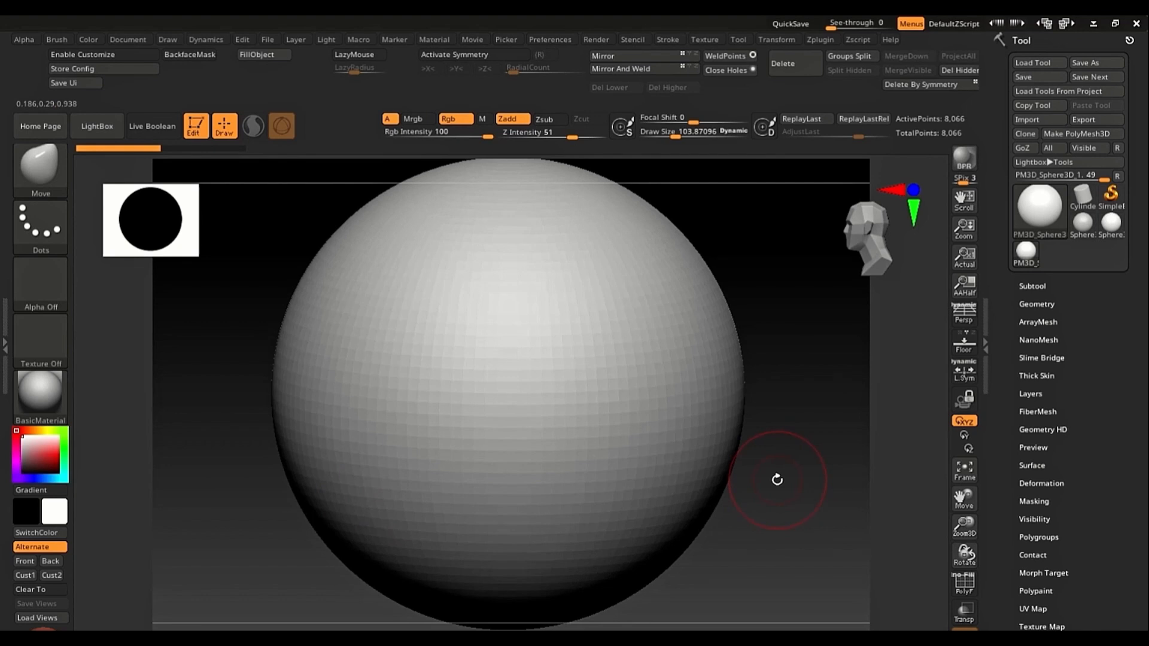
Step: Choose the Chisel brush from the 3D sculpting brushes
key(b)
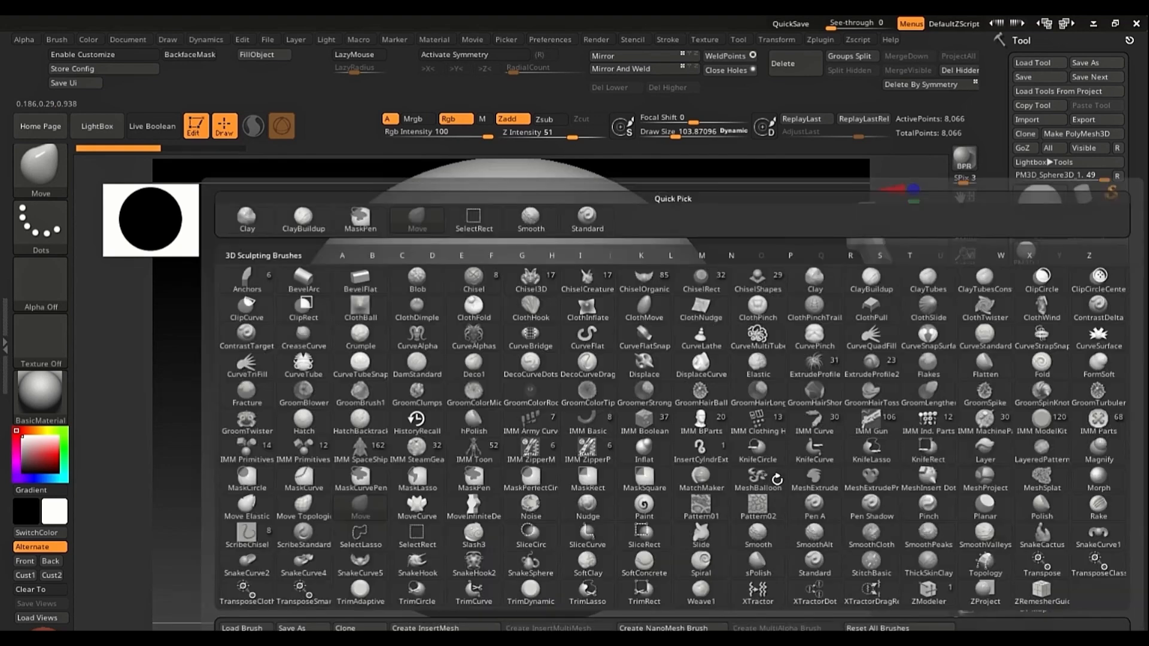
click(478, 284)
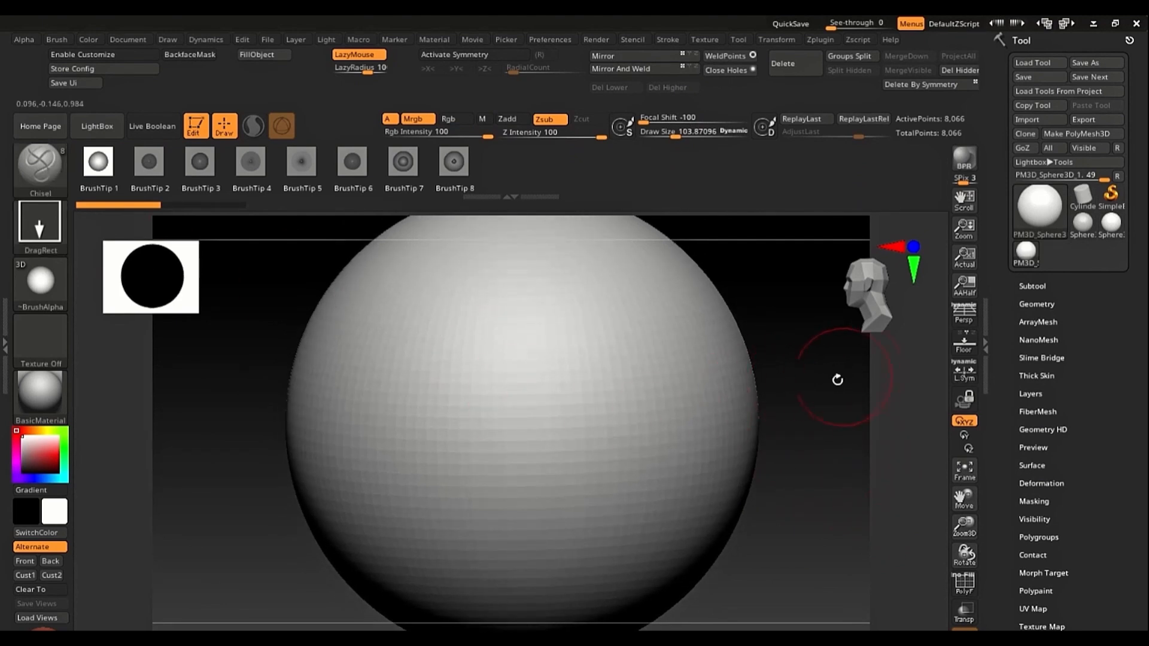
drag(837, 379, 835, 405)
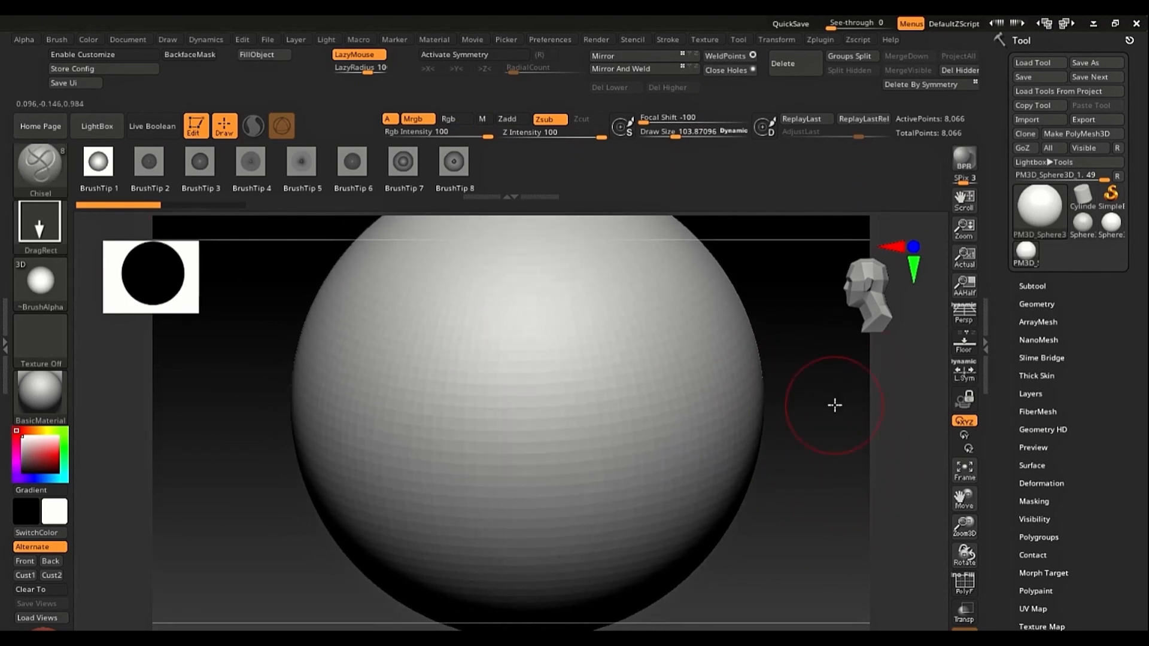
Step: Switch back from the Chisel brush to the Move brush
key(b)
key(m)
key(v)
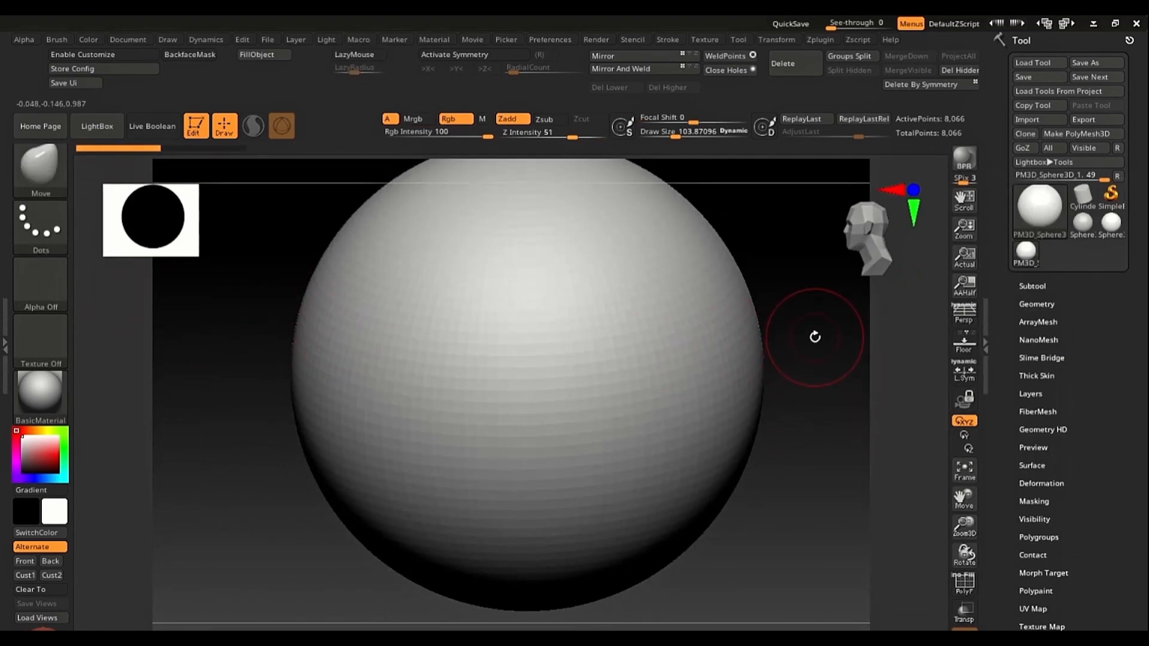
Step: Filter the brushes to those starting with M and choose the MaskPerfectCircle brush
key(b)
key(m)
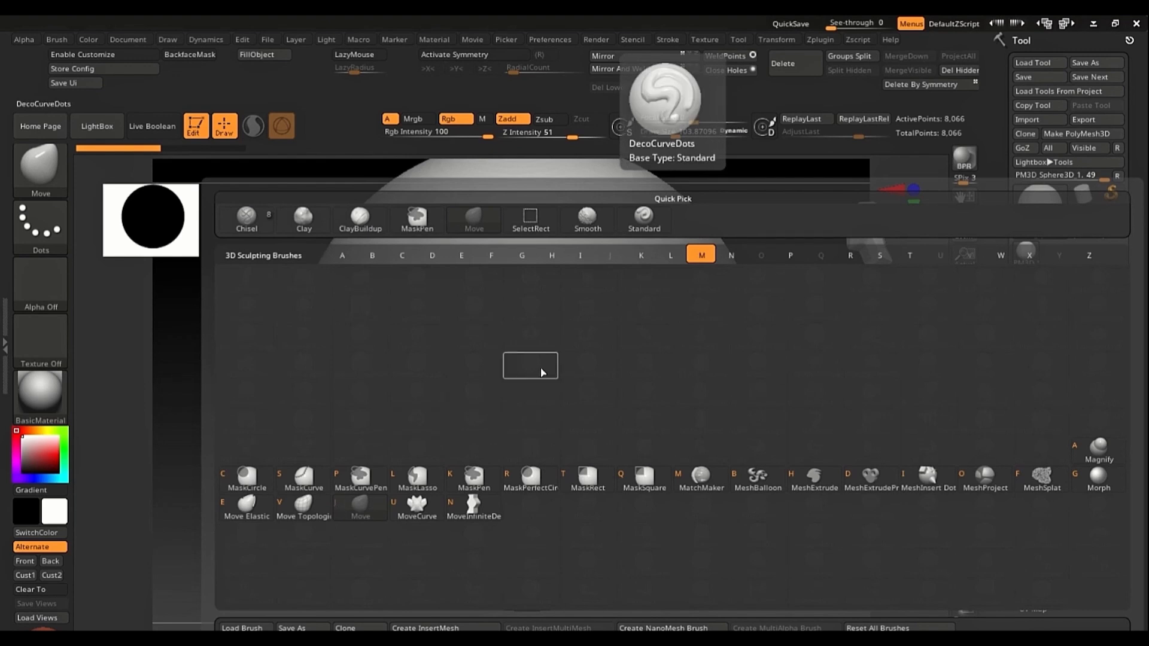
click(531, 477)
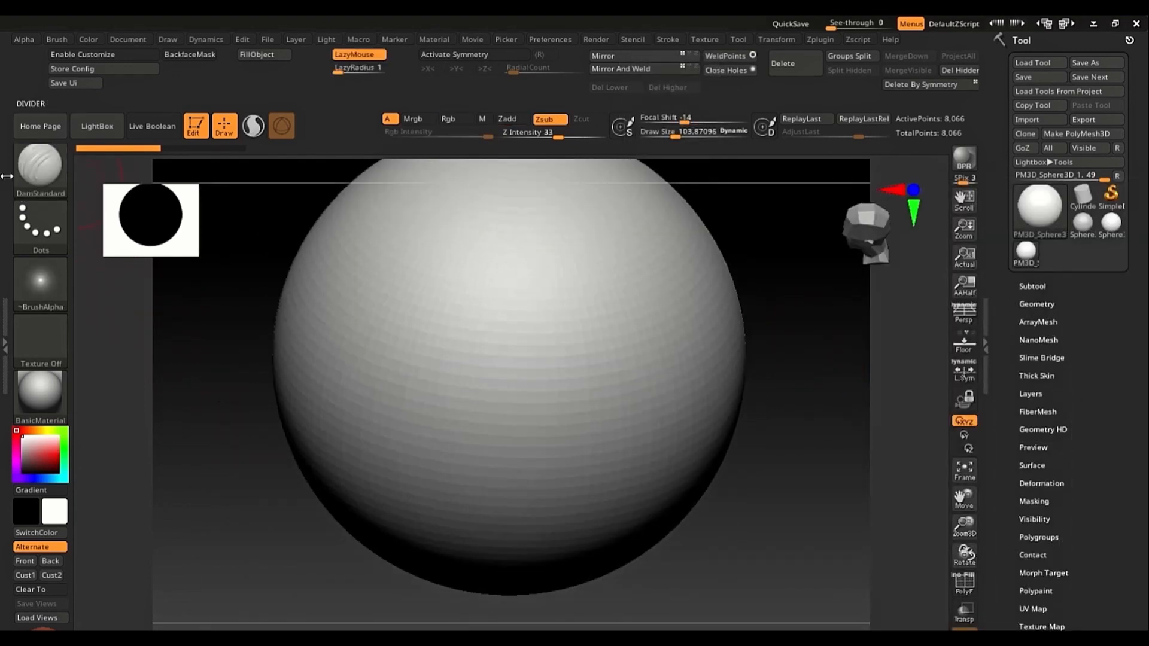
drag(200, 402, 195, 376)
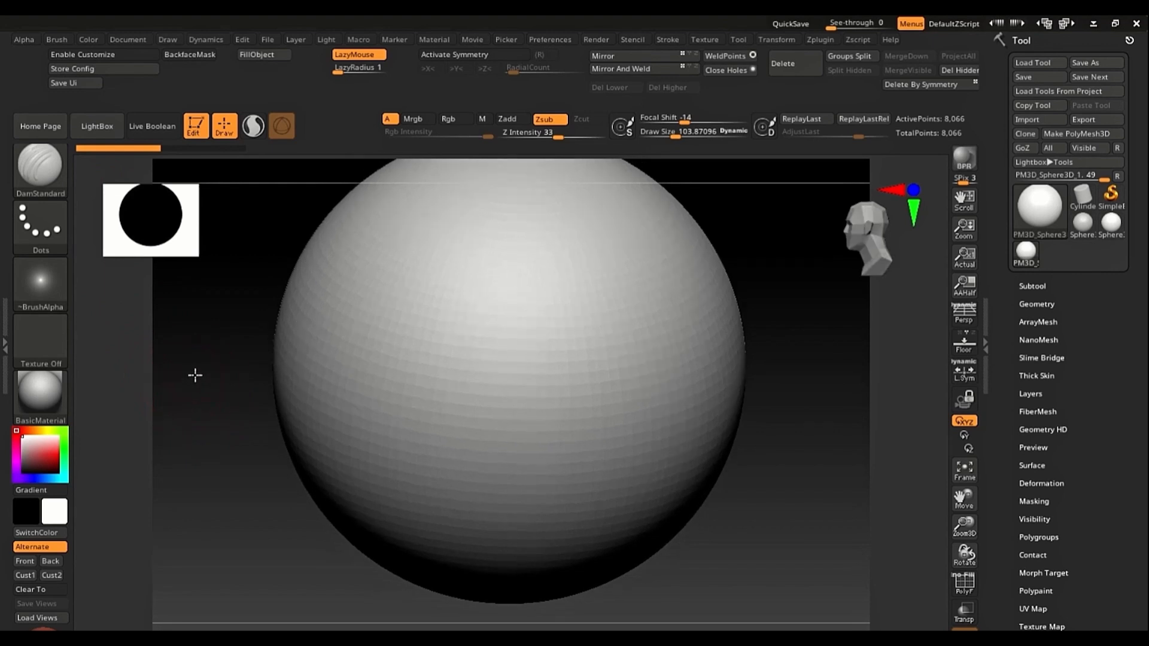
Step: Make Move the active sculpting brush again in place of DamStandard
key(b)
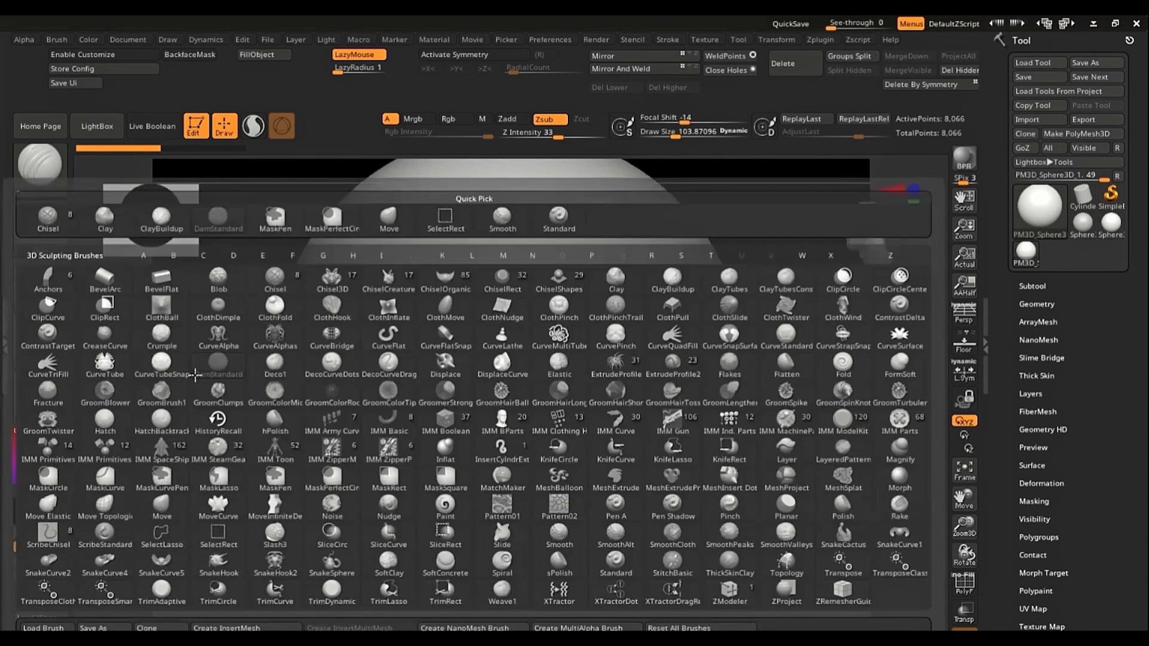
key(m)
key(v)
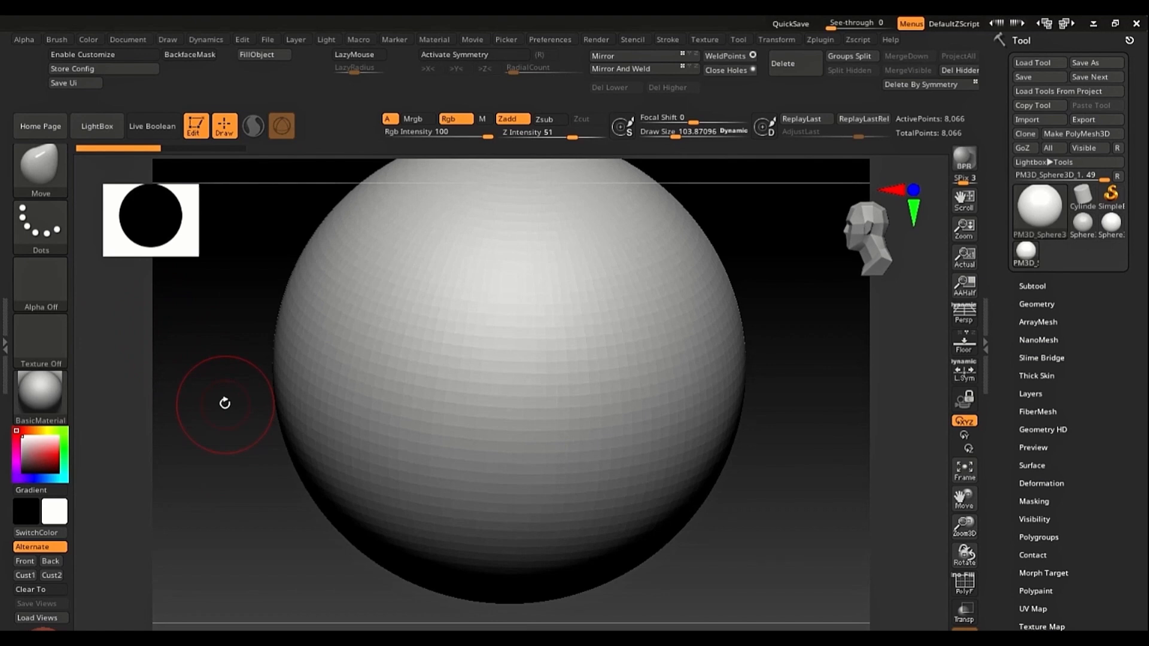
Step: Pull pointed spikes out of the sphere's sides, upper area and front with the Move brush
alt+drag(225, 403, 225, 406)
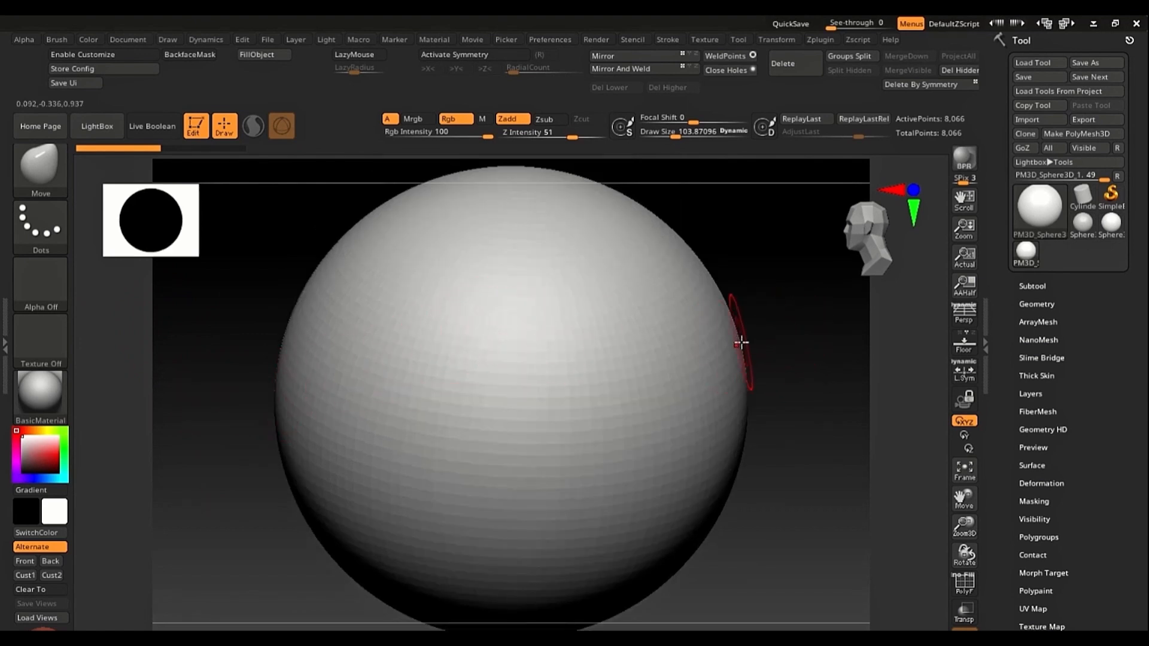
drag(741, 343, 834, 341)
drag(290, 343, 193, 365)
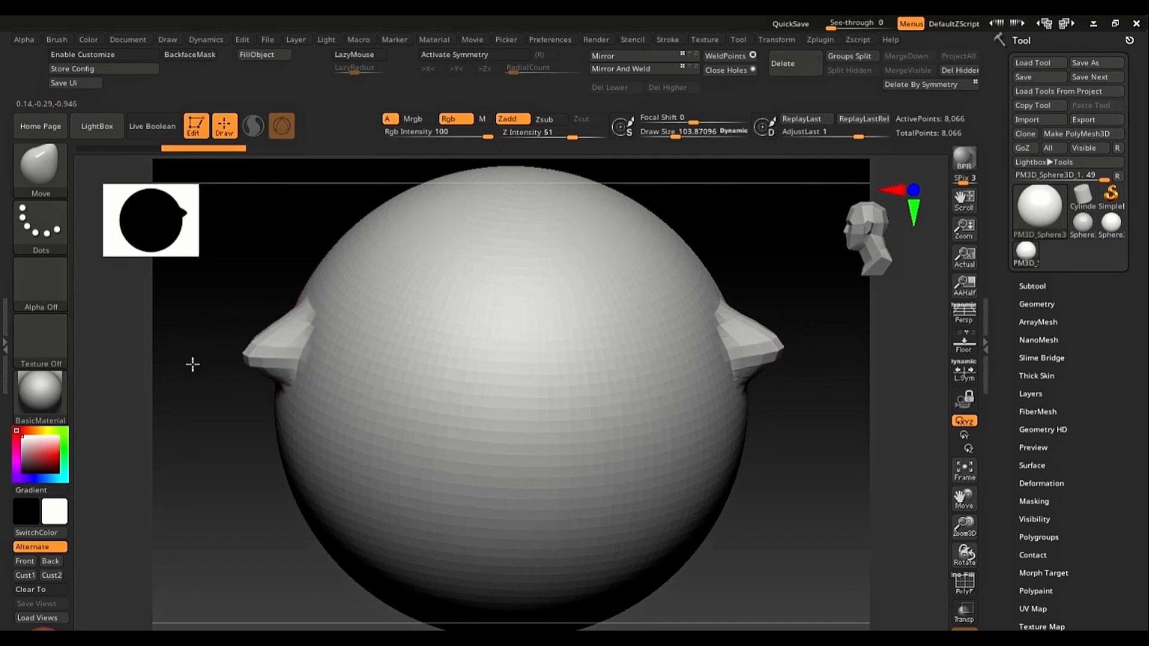
drag(333, 241, 290, 164)
drag(566, 449, 710, 549)
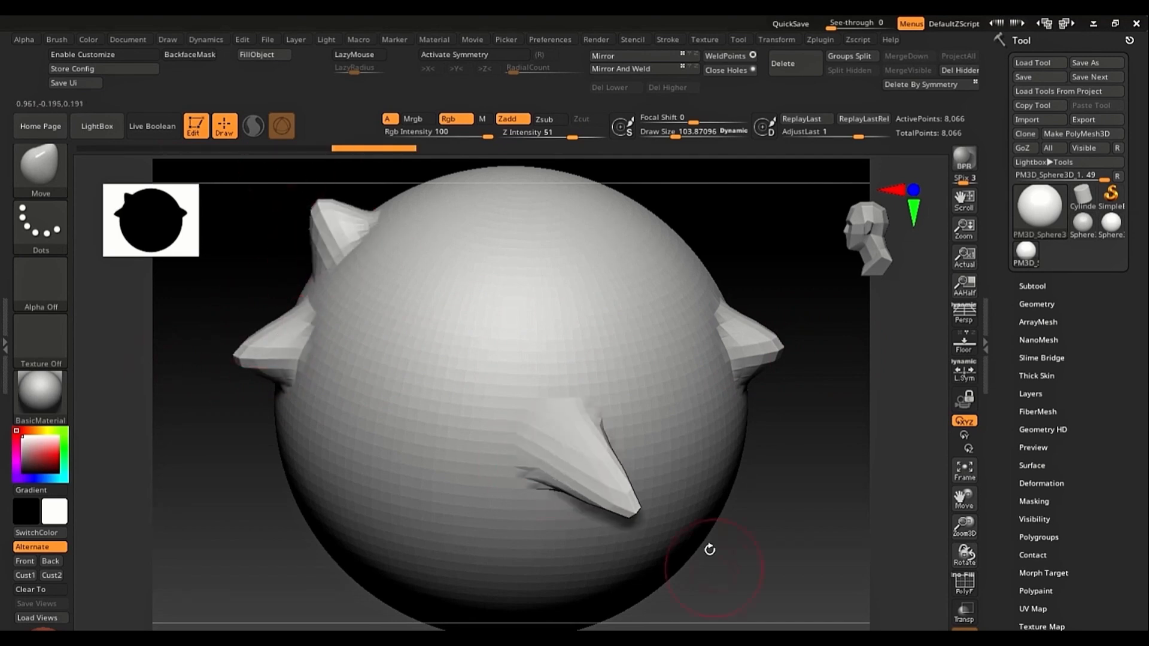
drag(656, 403, 760, 492)
drag(607, 273, 763, 251)
drag(378, 350, 300, 415)
drag(470, 429, 412, 512)
drag(341, 474, 278, 574)
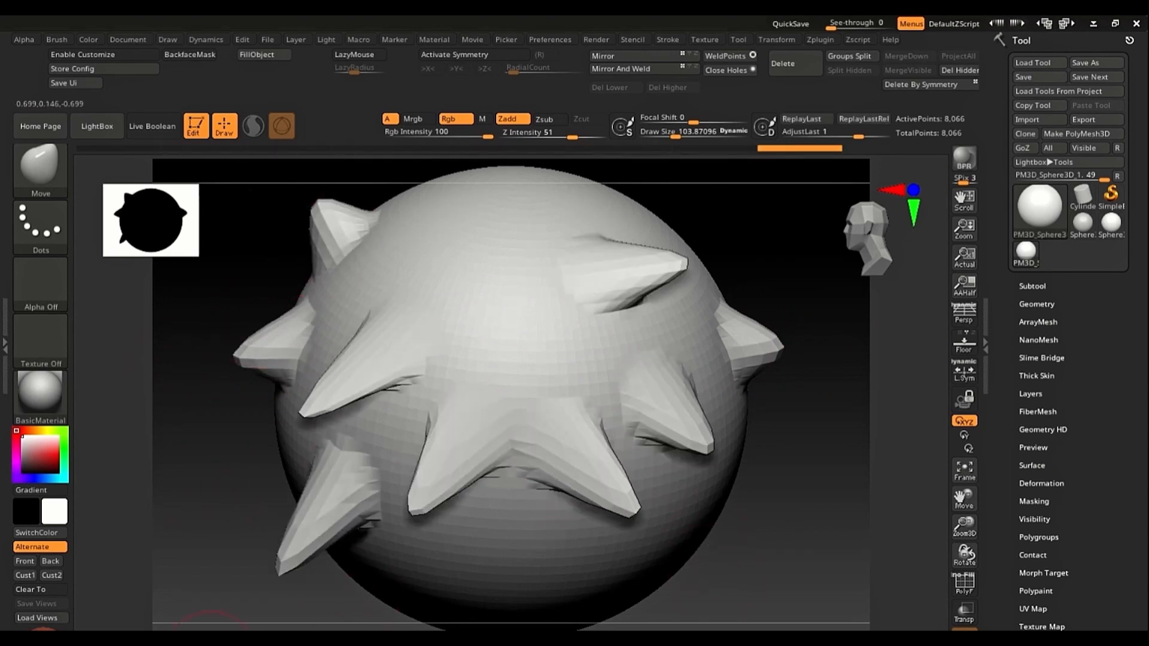
Step: Undo all the spikes pulled out of the sphere
key(ctrl+z)
key(ctrl+z)
key(ctrl+z)
key(ctrl+z)
key(ctrl+z)
key(ctrl+z)
key(ctrl+z)
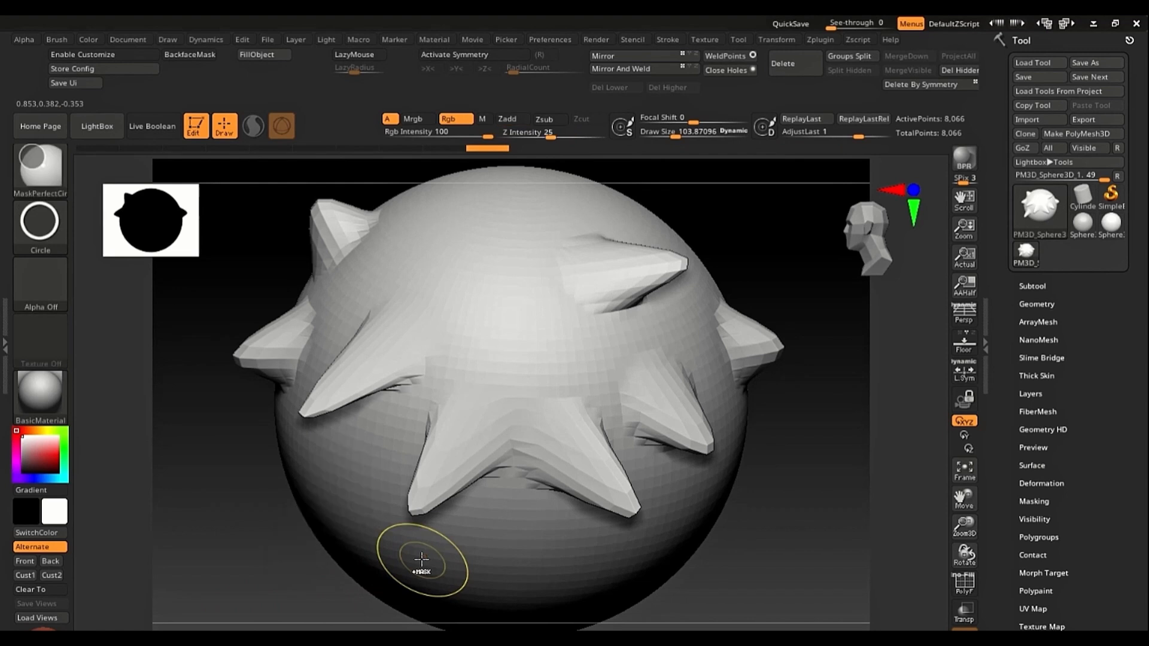
key(ctrl+z)
key(ctrl+z)
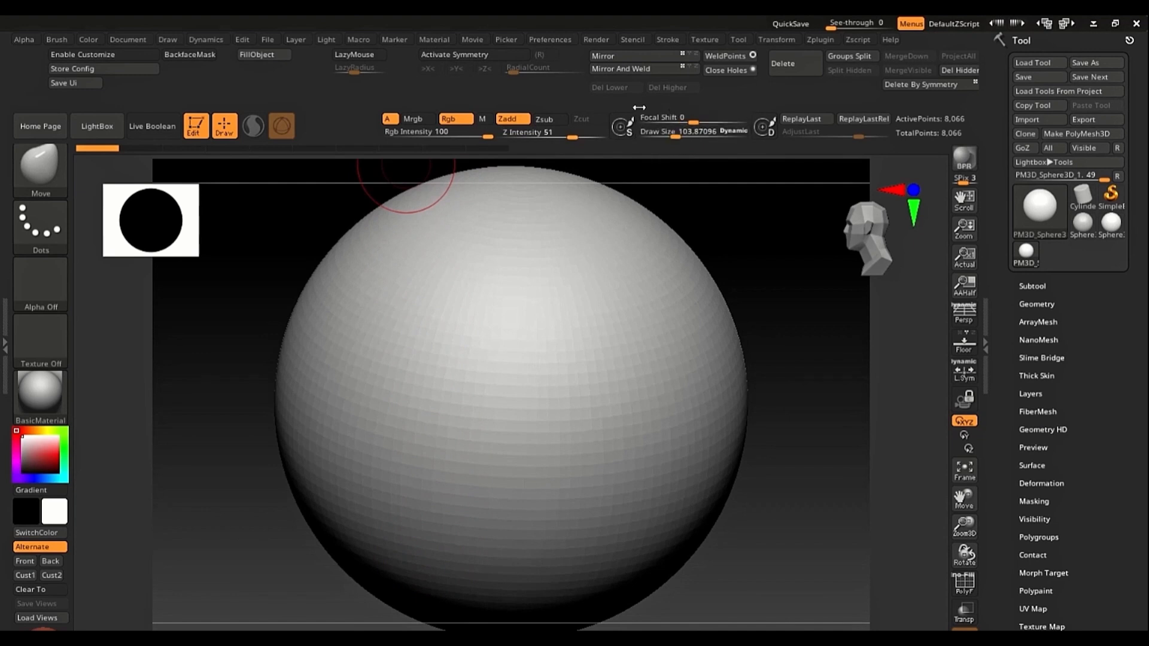
Step: Try pulling one large bulge out of the sphere's side with the Move brush at a draw size of about 314
drag(677, 136, 698, 136)
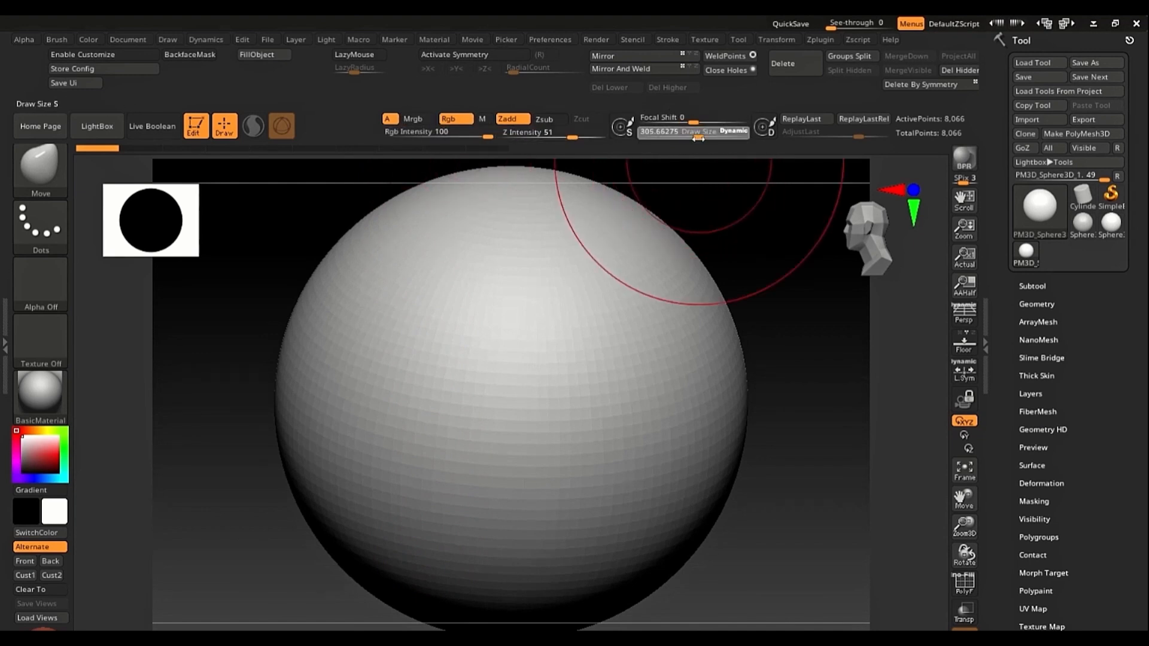
mouse_move(693, 307)
mouse_down()
mouse_move(900, 295)
mouse_move(940, 274)
mouse_up()
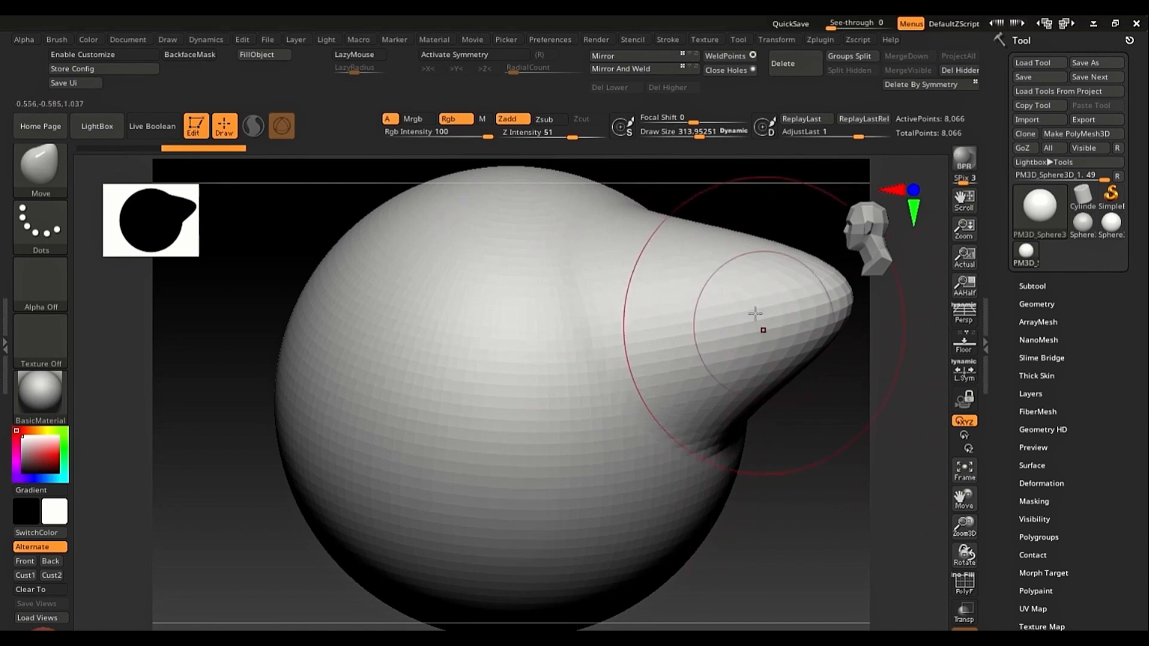
key(ctrl)
key(ctrl+z)
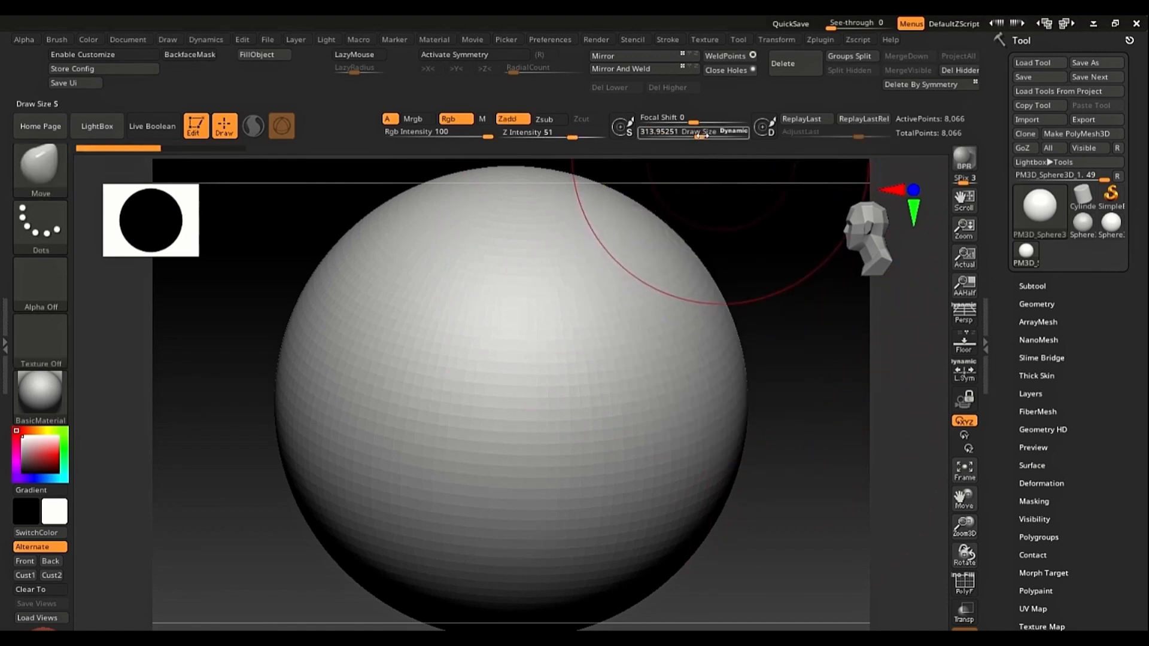
Step: Set the Move brush's draw size to 1000 and stretch the whole sphere sideways, downward and upward
drag(698, 136, 745, 135)
ctrl+right_drag(546, 488, 514, 377)
drag(443, 374, 141, 405)
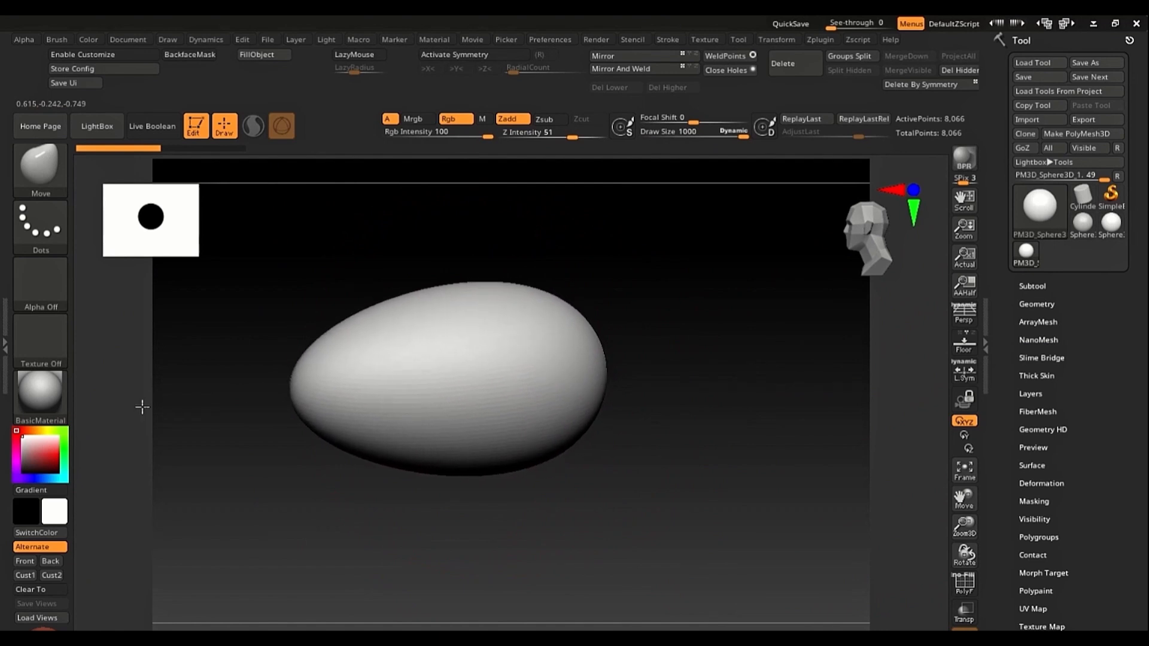
drag(642, 362, 748, 363)
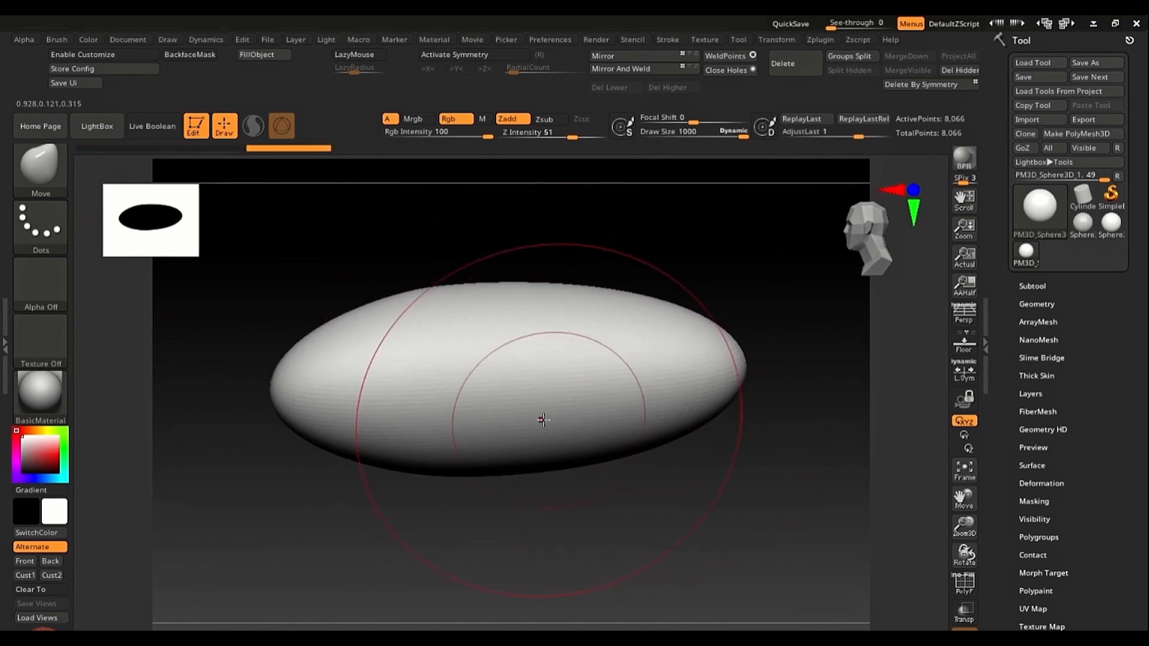
drag(497, 465, 510, 561)
drag(520, 299, 510, 145)
Step: Undo the large-brush stretches to restore the round sphere
key(ctrl+z)
key(ctrl+z)
key(ctrl+z)
key(ctrl+z)
key(ctrl+z)
key(ctrl+z)
key(ctrl+z)
key(ctrl+z)
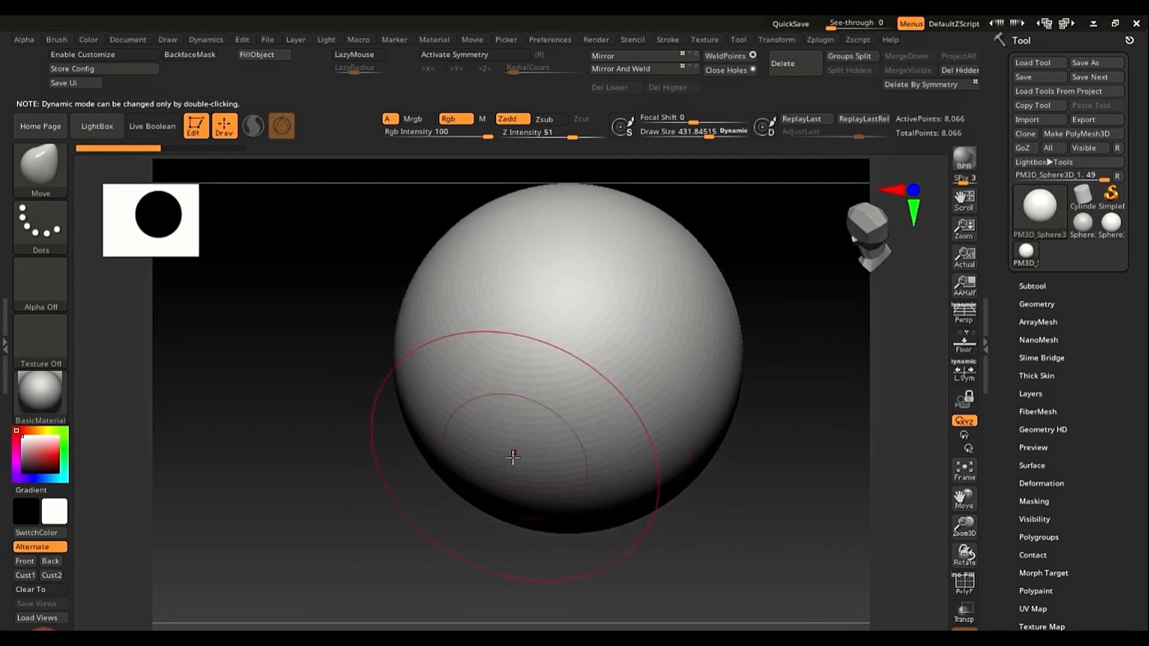
Step: Try the Move brush on the sphere's lower area at a draw size of about 432 and undo the change
mouse_move(508, 462)
mouse_down()
mouse_move(564, 333)
mouse_move(534, 393)
mouse_up()
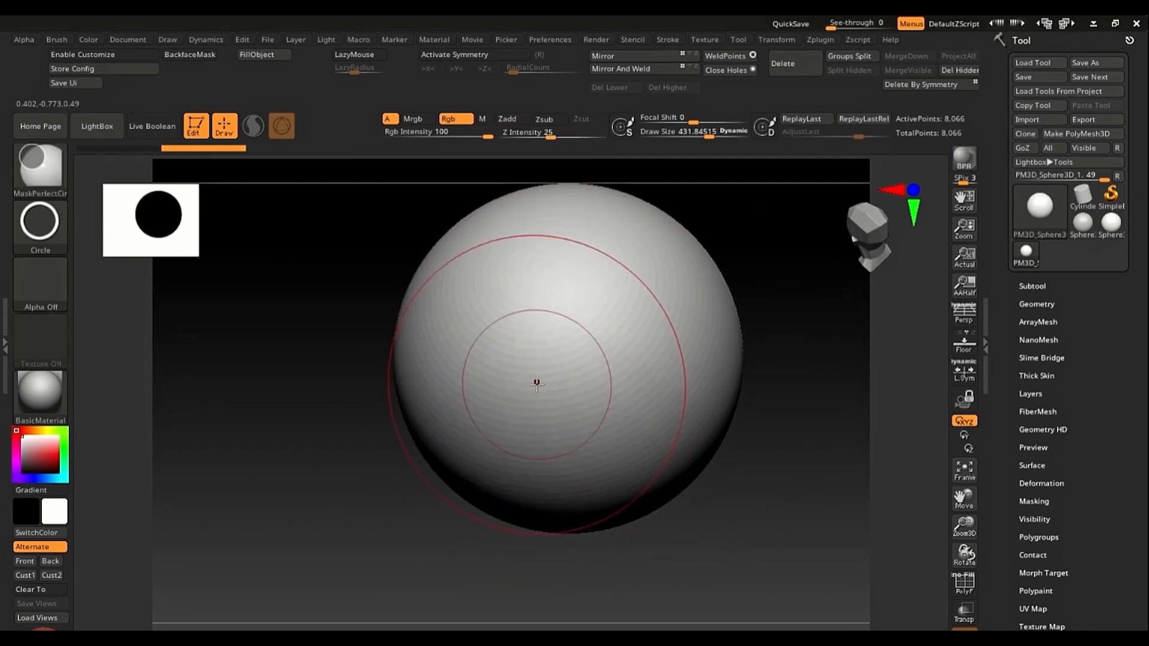
mouse_move(467, 478)
mouse_down()
mouse_move(431, 557)
mouse_move(237, 447)
mouse_move(317, 343)
mouse_move(366, 409)
mouse_up()
key(ctrl+z)
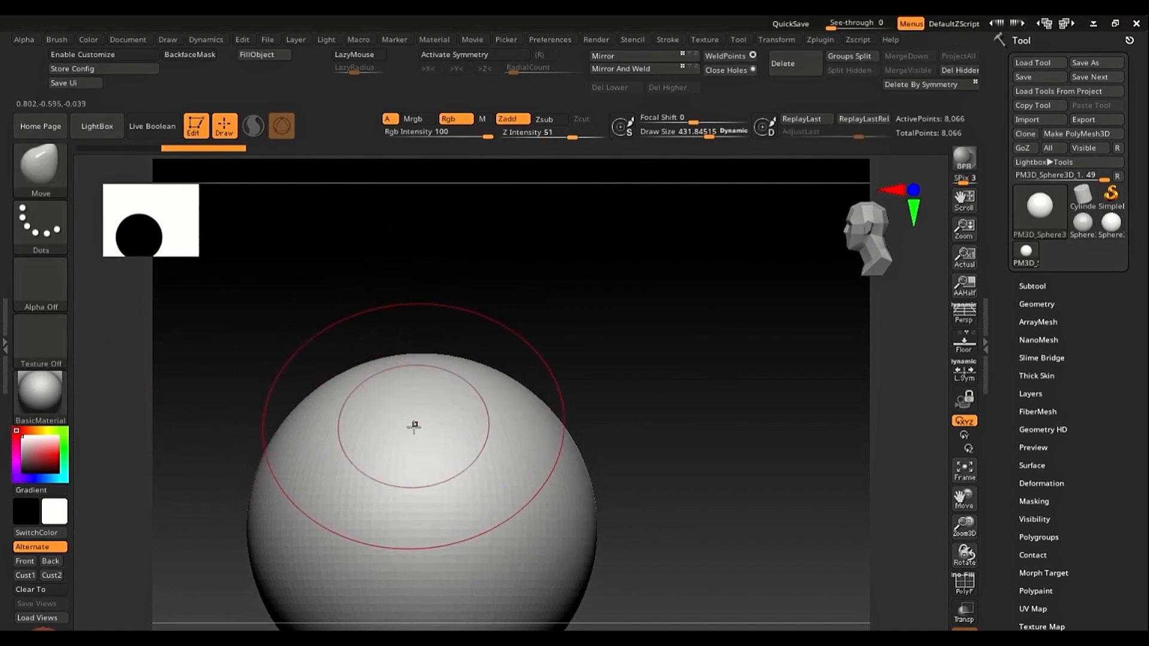
Step: Turn the view around the sphere and frame the mesh in the canvas
alt+right_drag(415, 435, 349, 308)
alt+right_drag(356, 520, 452, 326)
right_drag(451, 326, 462, 604)
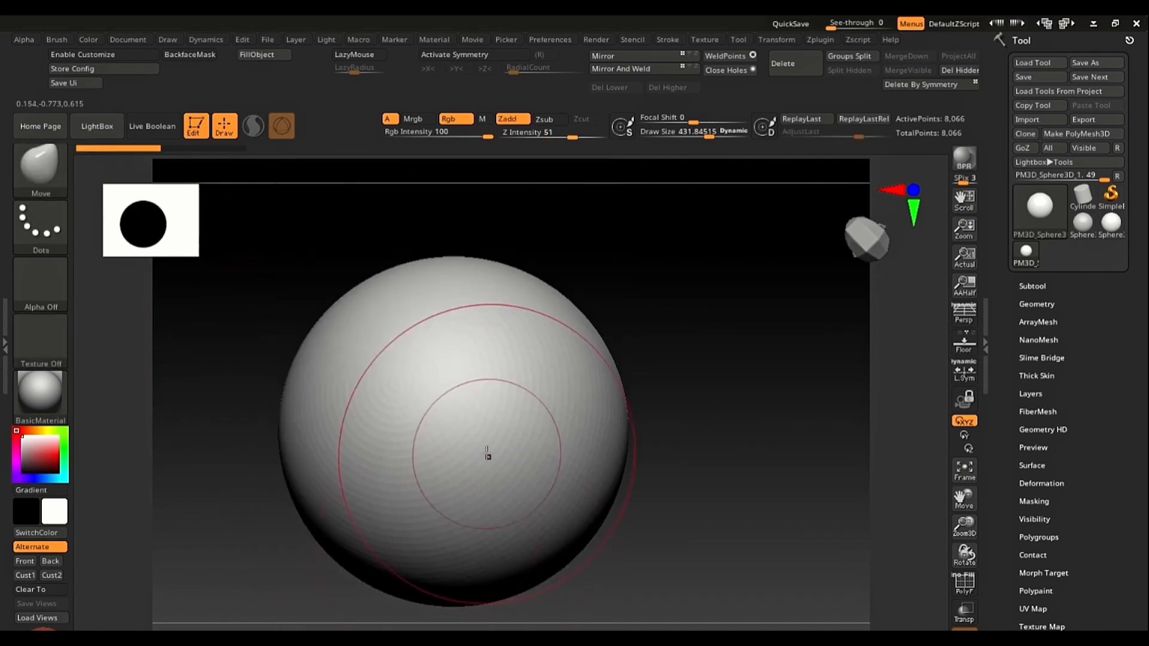
key(f)
Step: Expand the sphere tool's Subtool section to view its subtool list, and collapse it again
shift+click(1051, 287)
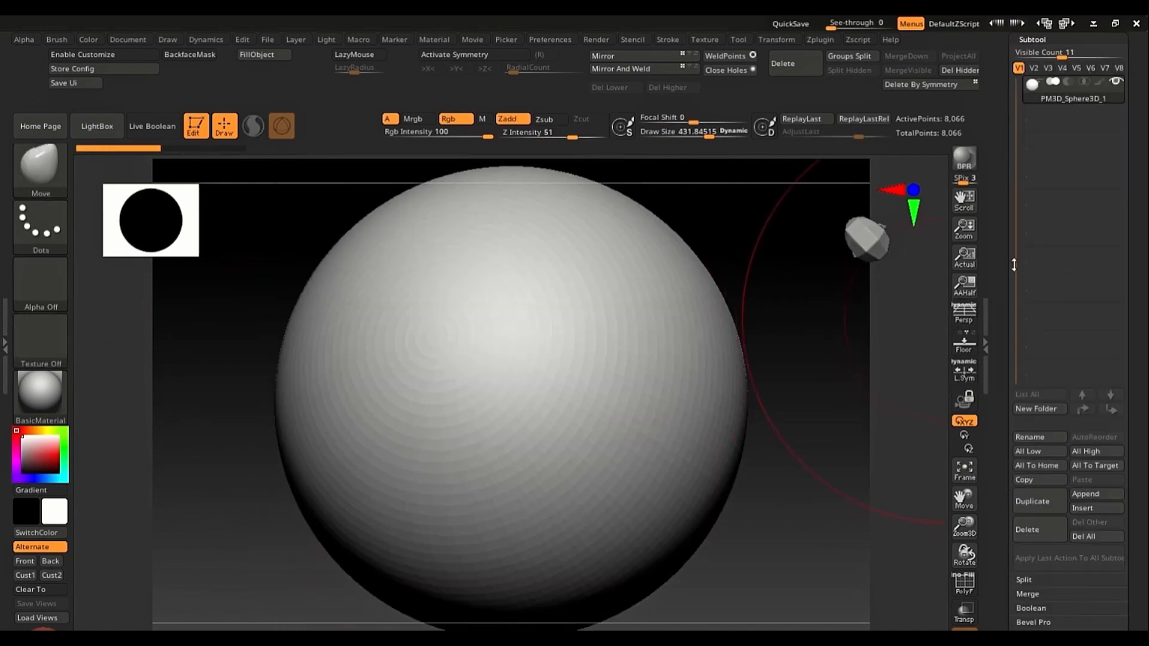
drag(1004, 67, 1024, 282)
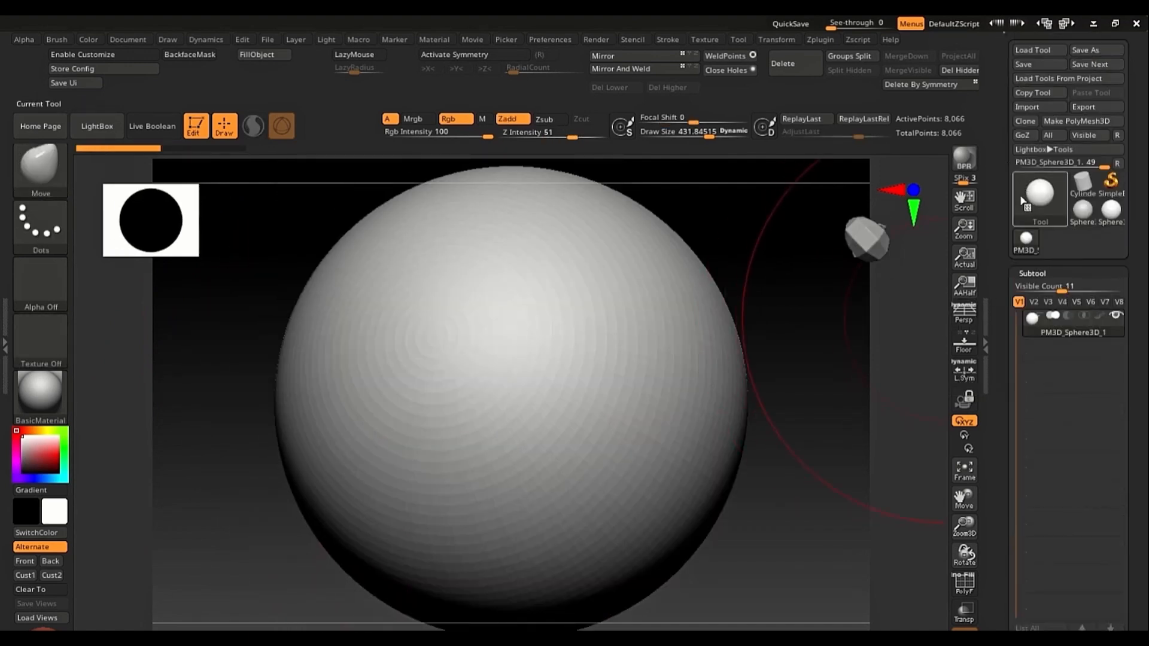
shift+click(1026, 271)
drag(998, 140, 1029, 234)
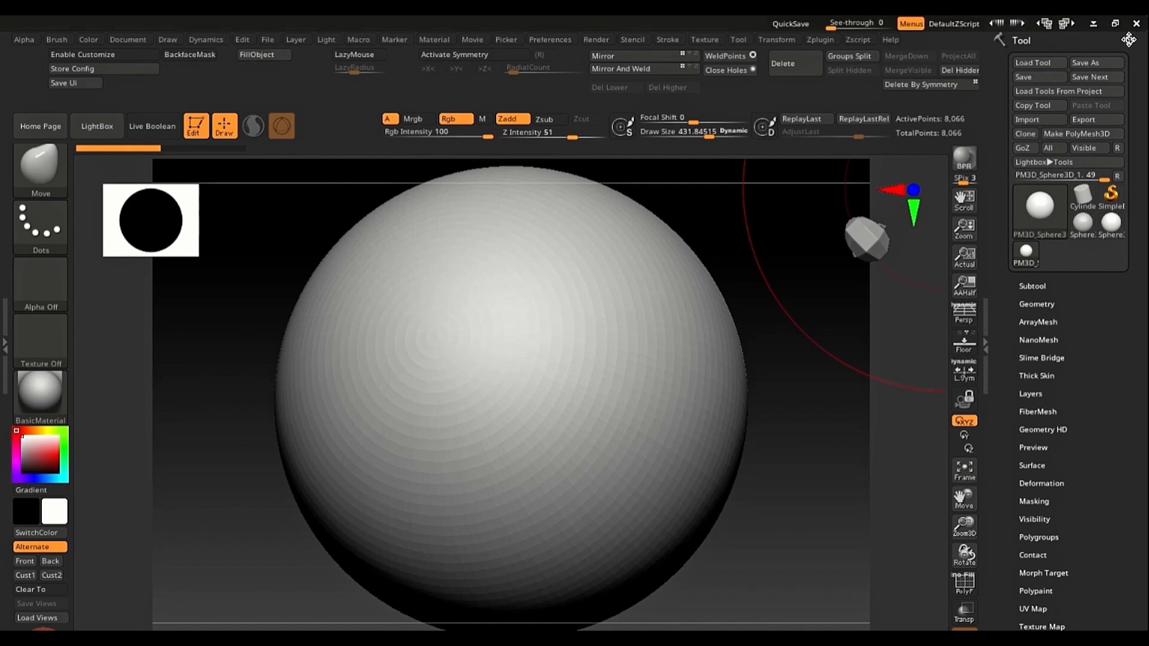
Step: Remove the Tool palette from the side tray and dock it there again
click(1129, 39)
click(738, 40)
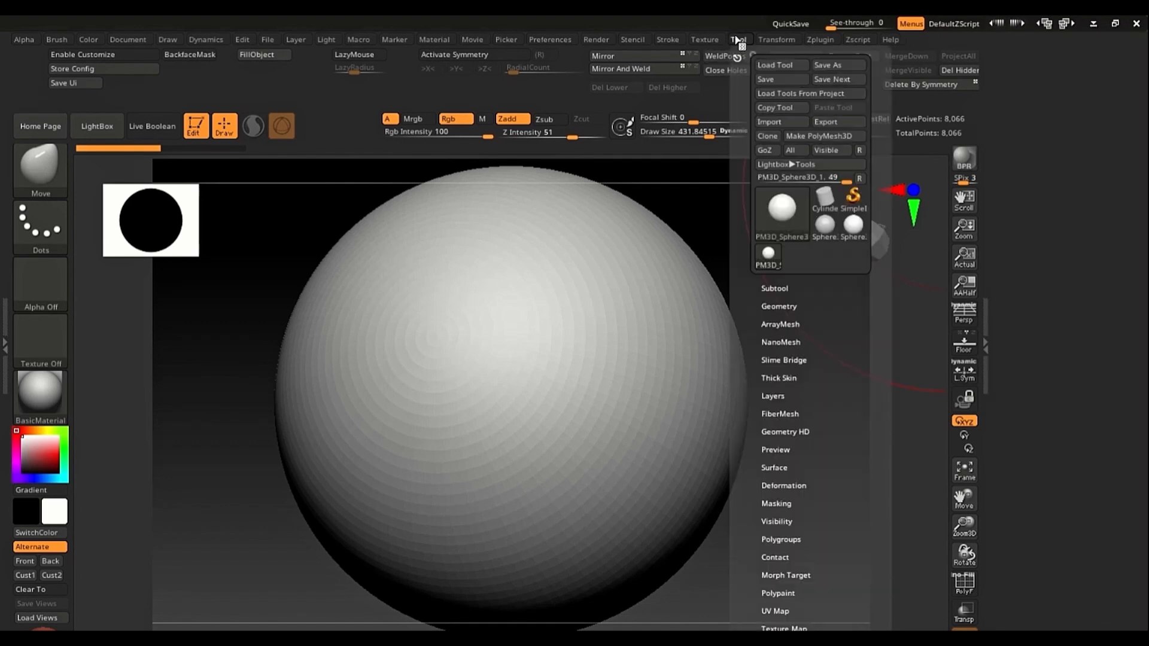
drag(735, 56, 1087, 73)
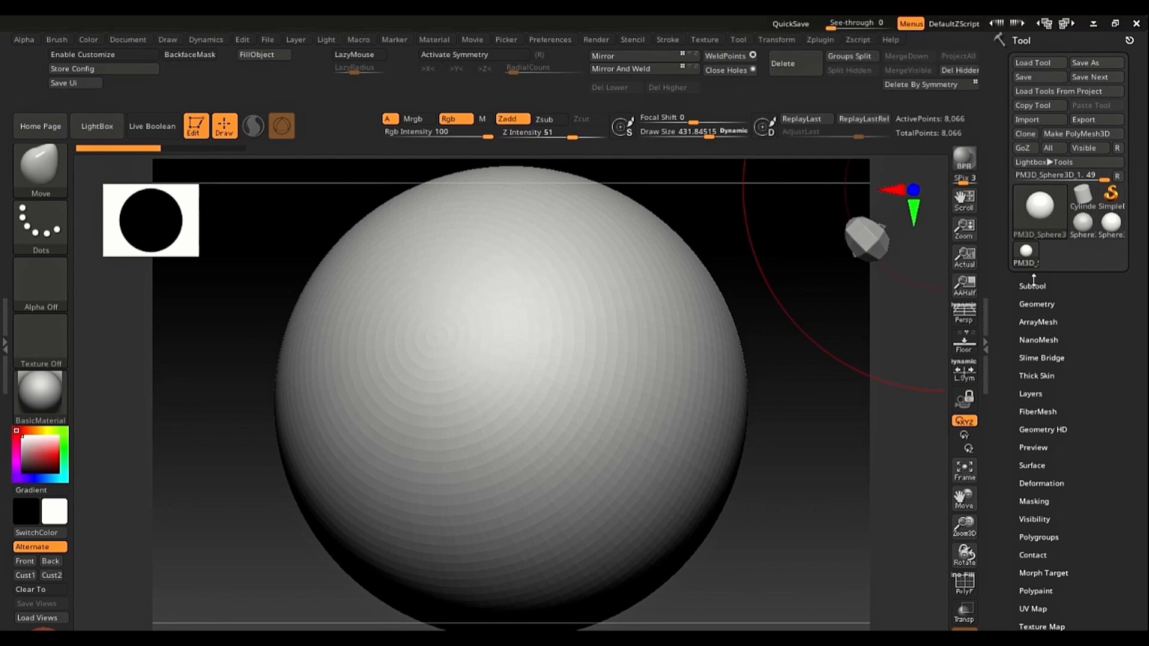
Step: Expand the sphere's Subtool section and duplicate the PM3D_Sphere3D_1 subtool
click(1033, 281)
drag(1006, 206, 1000, 97)
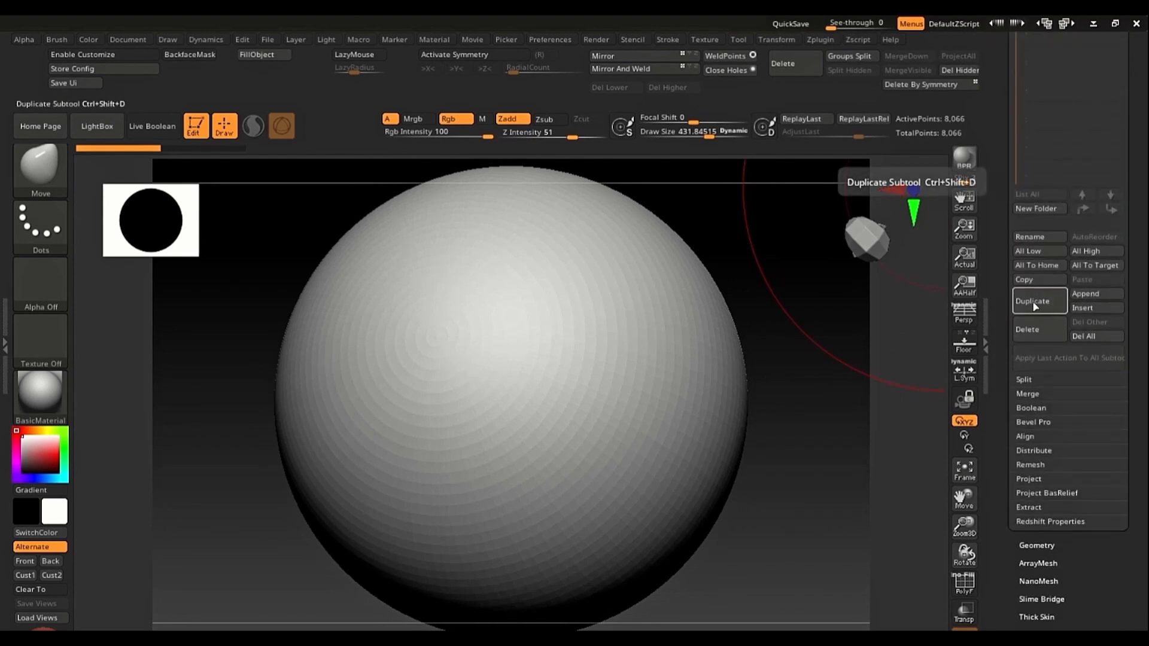
drag(991, 129, 990, 241)
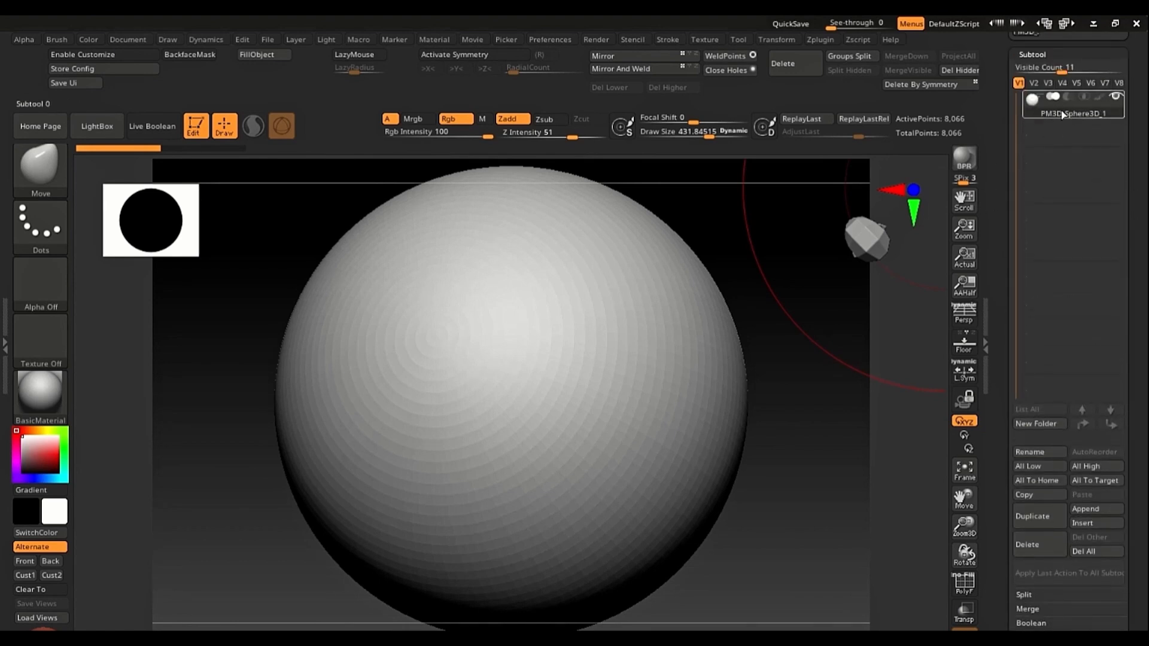
click(1053, 516)
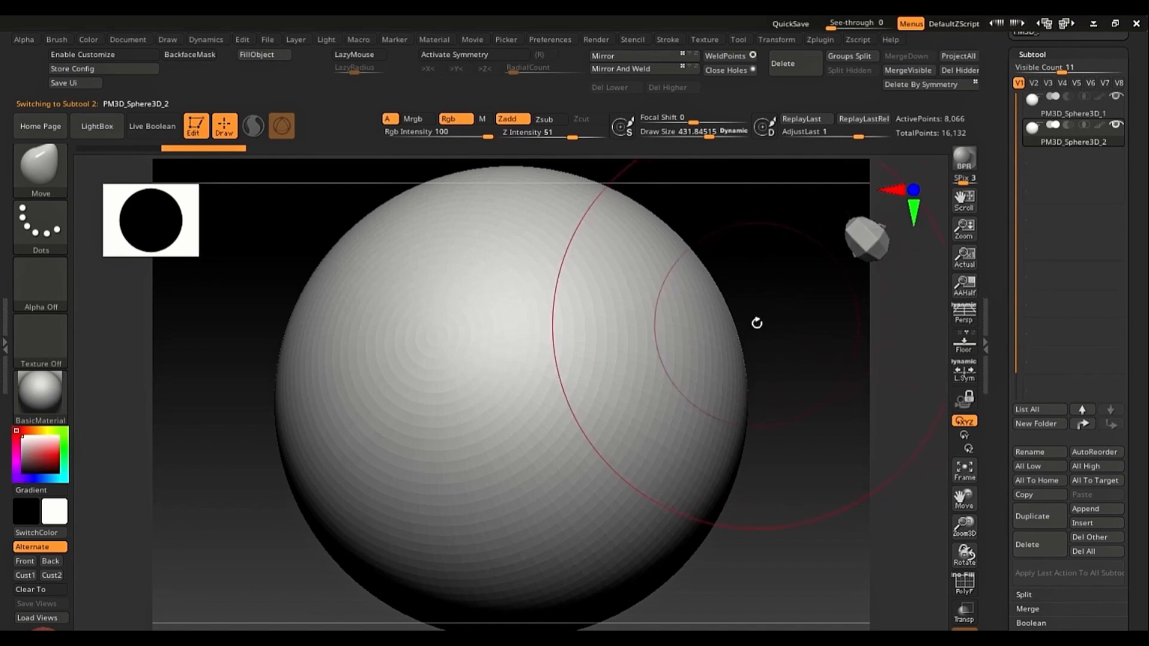
Step: Move the duplicated sphere along the gizmo's blue axis until it stands clear beside the original sphere
ctrl+right_drag(740, 342, 712, 299)
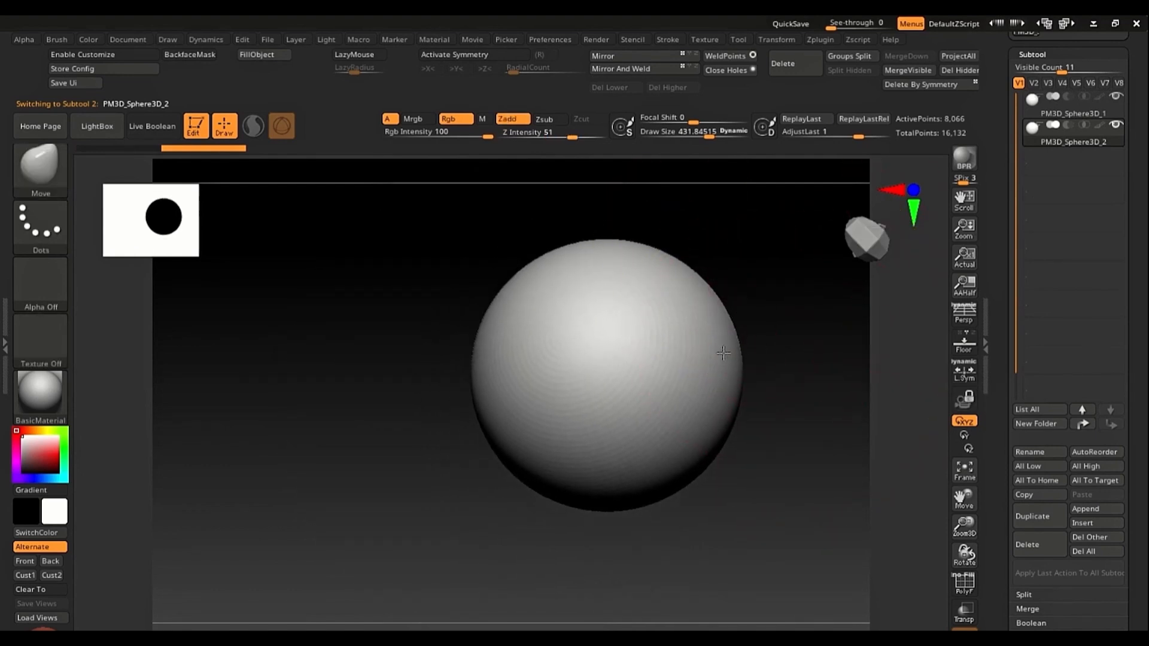
key(w)
right_drag(679, 556, 703, 425)
ctrl+right_drag(487, 338, 515, 413)
right_drag(690, 507, 590, 422)
alt+right_drag(589, 422, 660, 465)
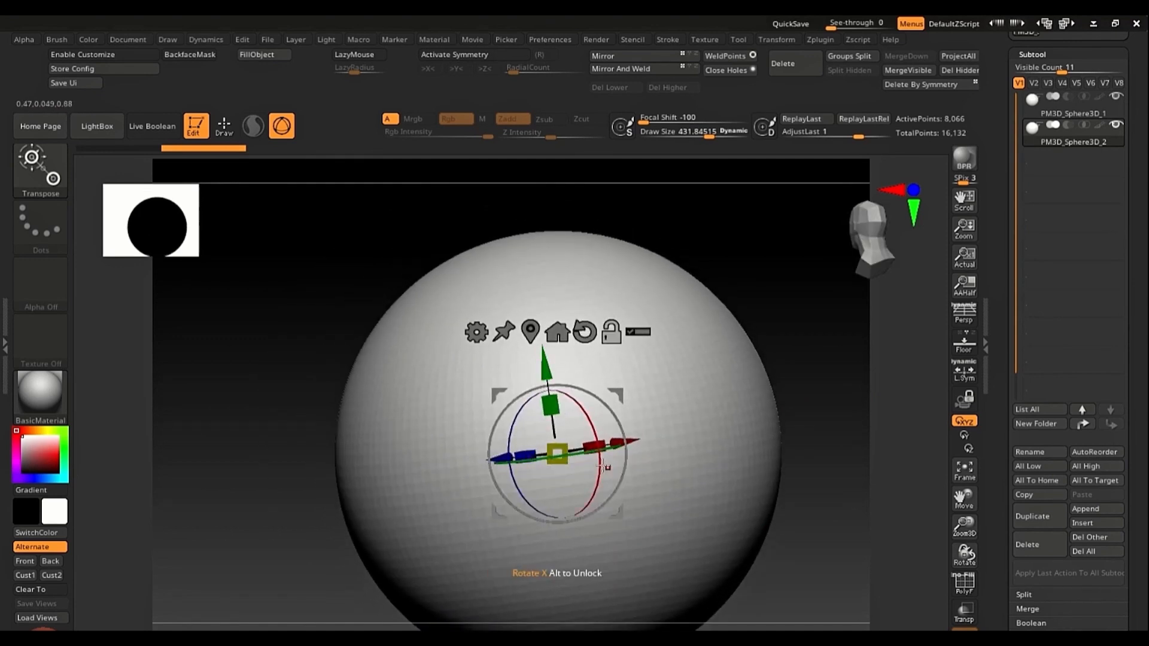
alt+right_drag(607, 496, 593, 383)
right_drag(727, 508, 602, 536)
drag(337, 397, 694, 418)
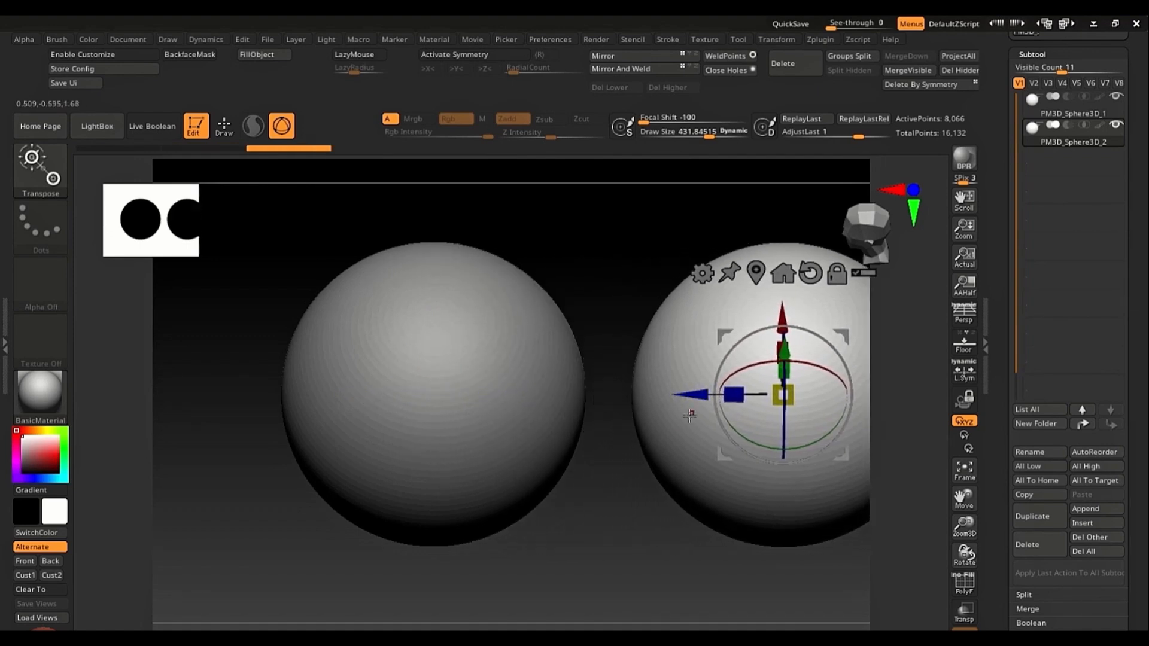
alt+right_drag(663, 426, 518, 401)
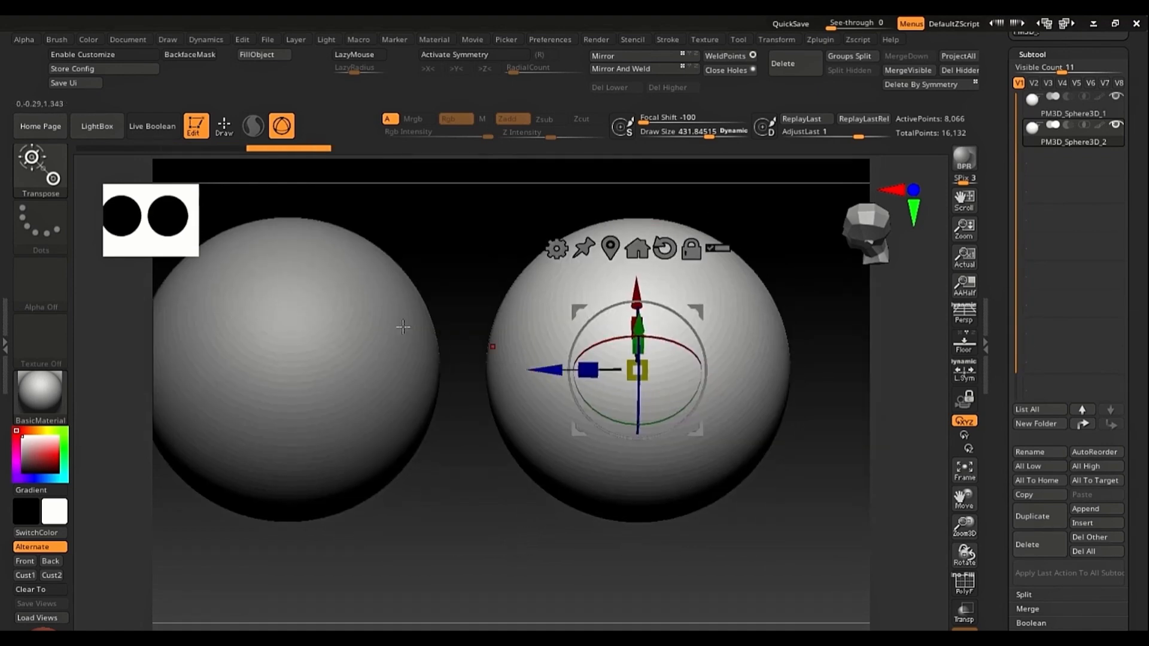
Step: Return to Draw mode and make the original sphere, PM3D_Sphere3D_1, the active subtool
key(q)
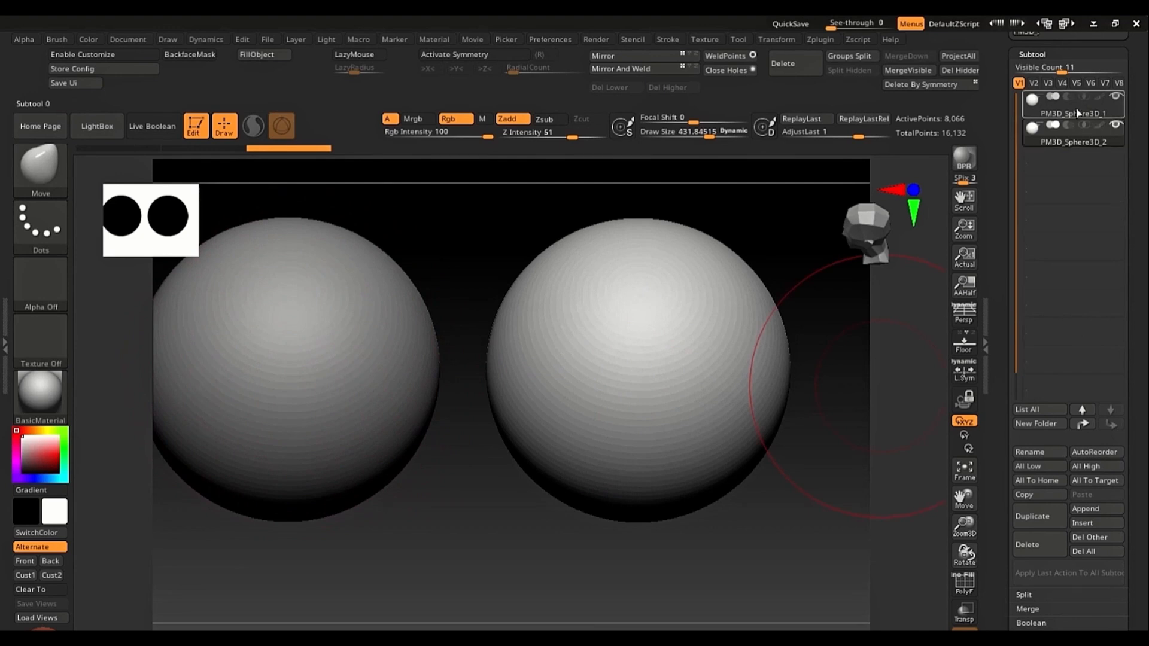
click(1080, 141)
click(1074, 114)
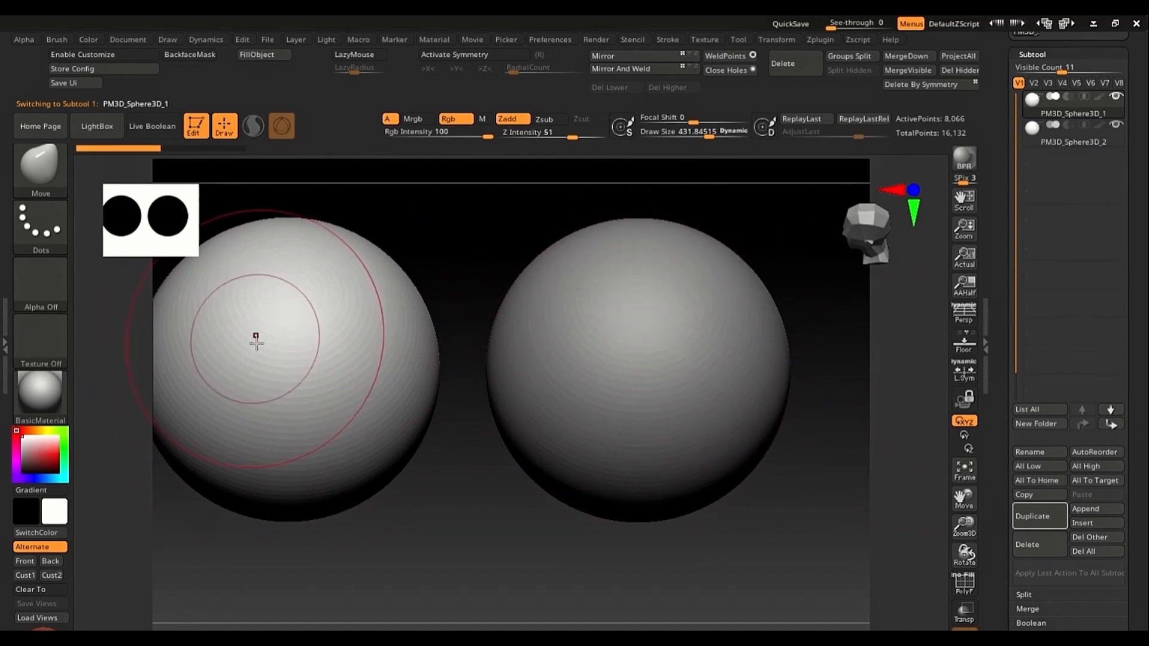
Step: Reduce the draw size to about 339 and pull the first sphere's lower front down into a point with the Move brush
mouse_move(265, 376)
right_down()
mouse_move(299, 407)
mouse_move(461, 454)
mouse_move(524, 554)
mouse_move(533, 540)
mouse_move(518, 423)
mouse_move(495, 410)
right_up()
key(s)
drag(498, 417, 490, 416)
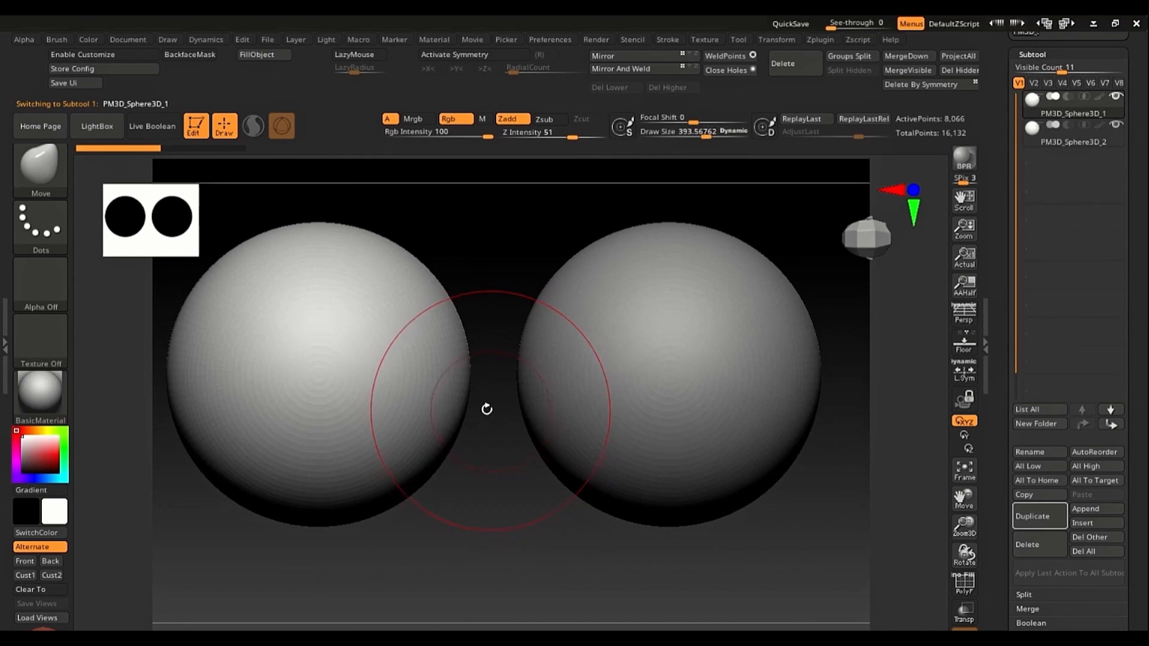
mouse_move(282, 371)
alt+right_down()
mouse_move(333, 400)
mouse_move(353, 443)
alt+right_up()
drag(353, 461, 346, 566)
ctrl+right_drag(366, 475, 374, 428)
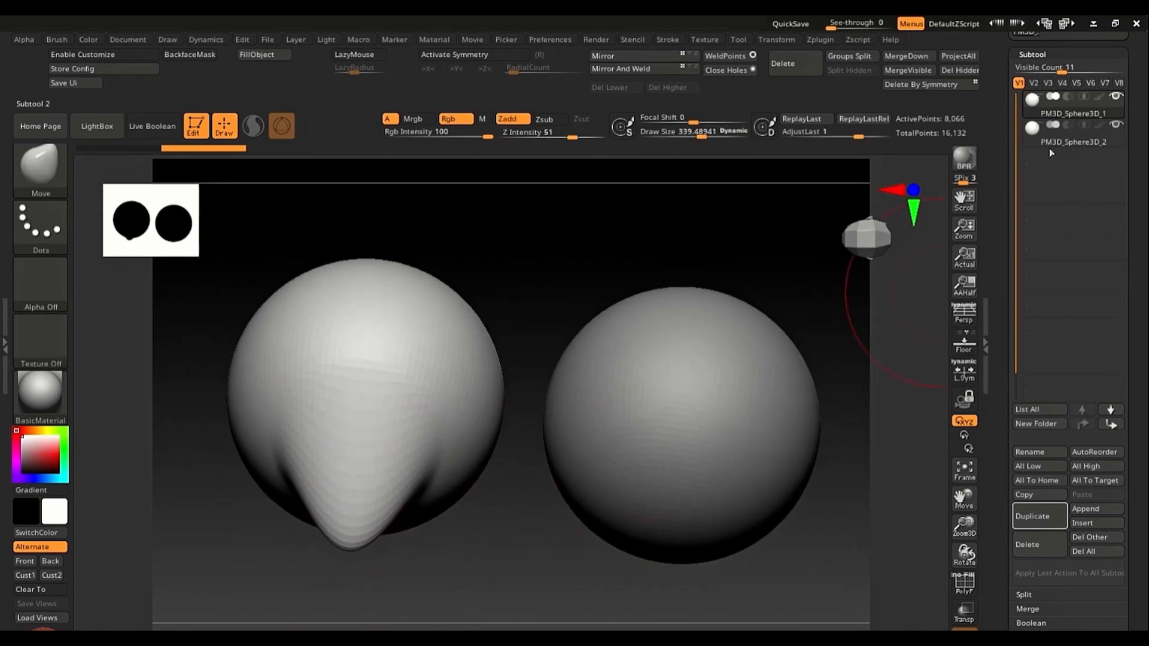
Step: Activate the second sphere's subtool, set the draw size to about 281 and pull its lower front outward with the Move brush
click(1042, 144)
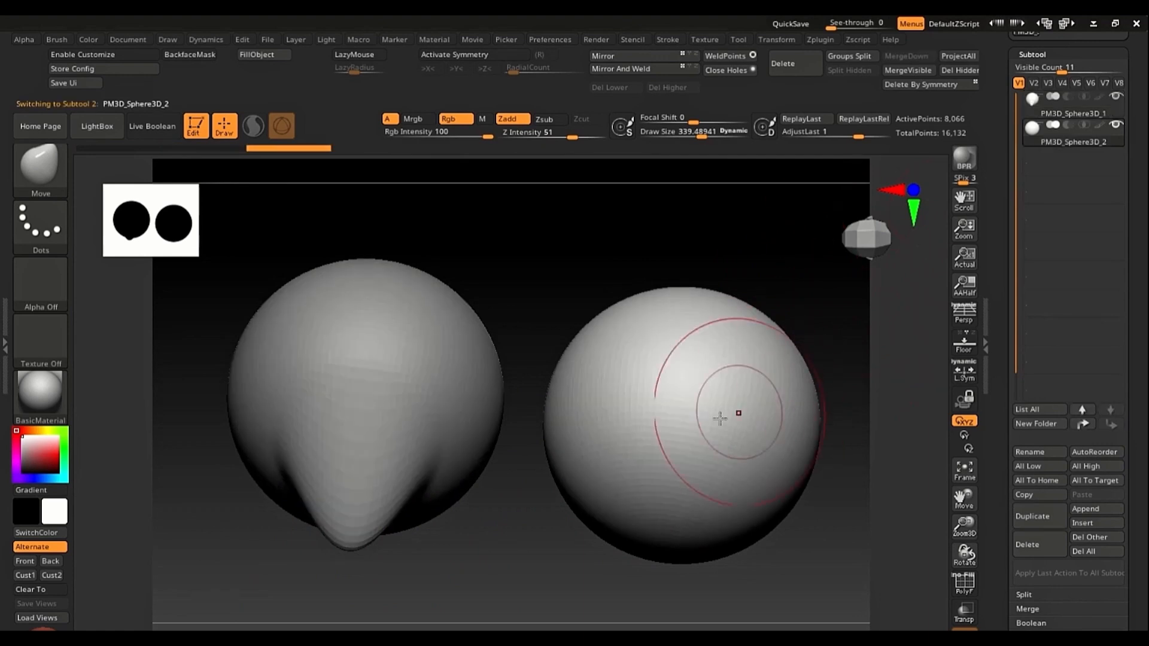
key(s)
drag(664, 446, 659, 447)
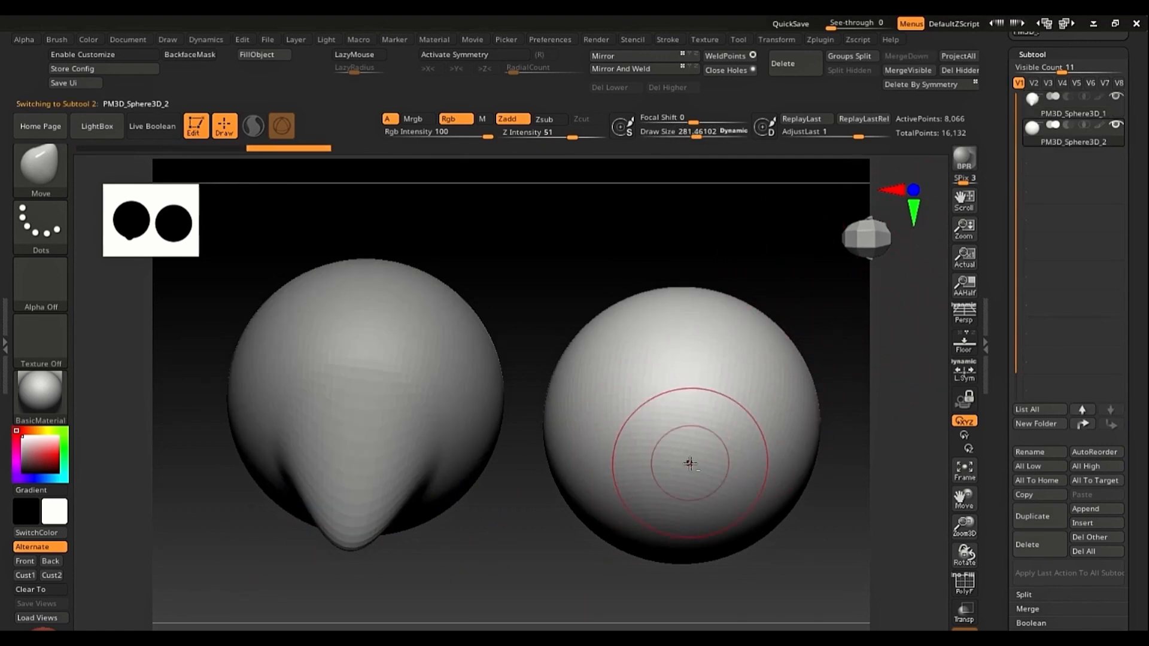
mouse_move(688, 466)
mouse_down()
mouse_move(687, 477)
mouse_move(690, 336)
mouse_up()
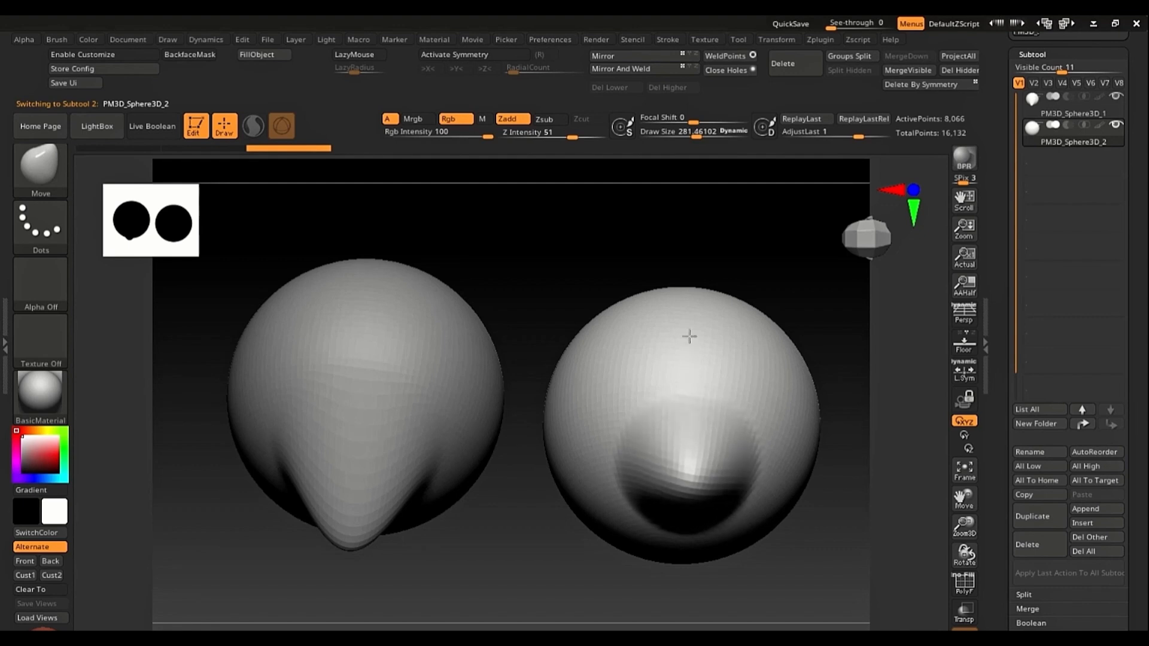
mouse_move(688, 276)
alt+mouse_down()
mouse_move(687, 419)
mouse_move(688, 263)
alt+mouse_up()
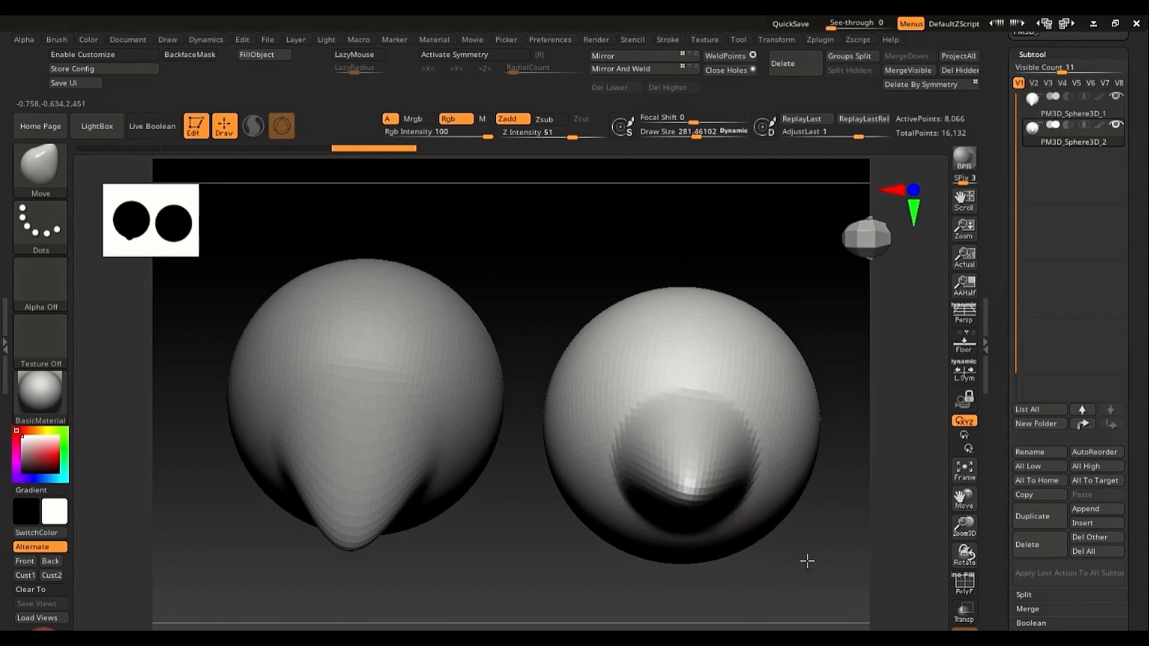
Step: Inspect the pulled points from several sides and undo them so both spheres are round again
mouse_move(806, 561)
mouse_down()
mouse_move(742, 541)
mouse_move(662, 559)
mouse_move(570, 476)
mouse_up()
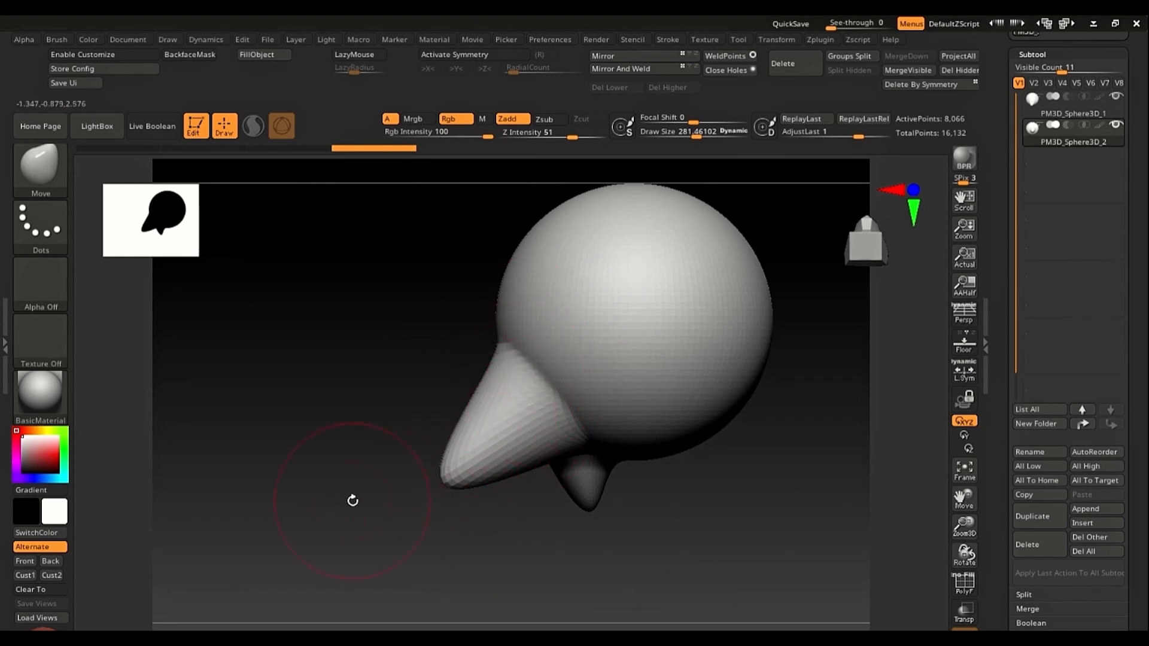
drag(353, 500, 536, 433)
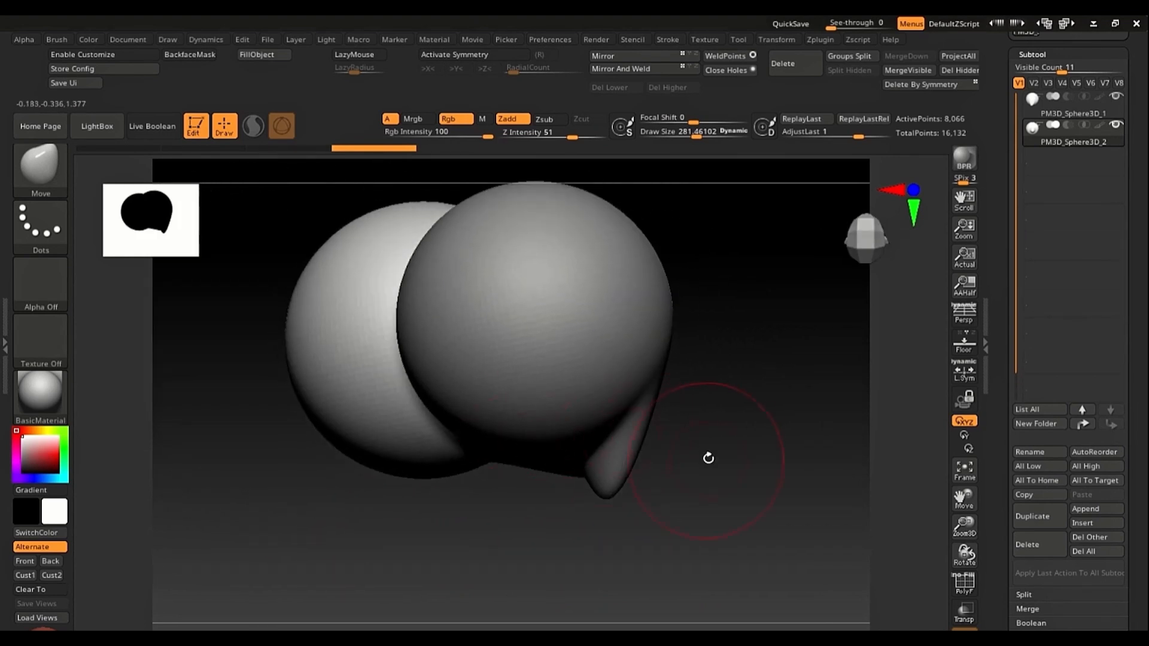
drag(708, 458, 378, 437)
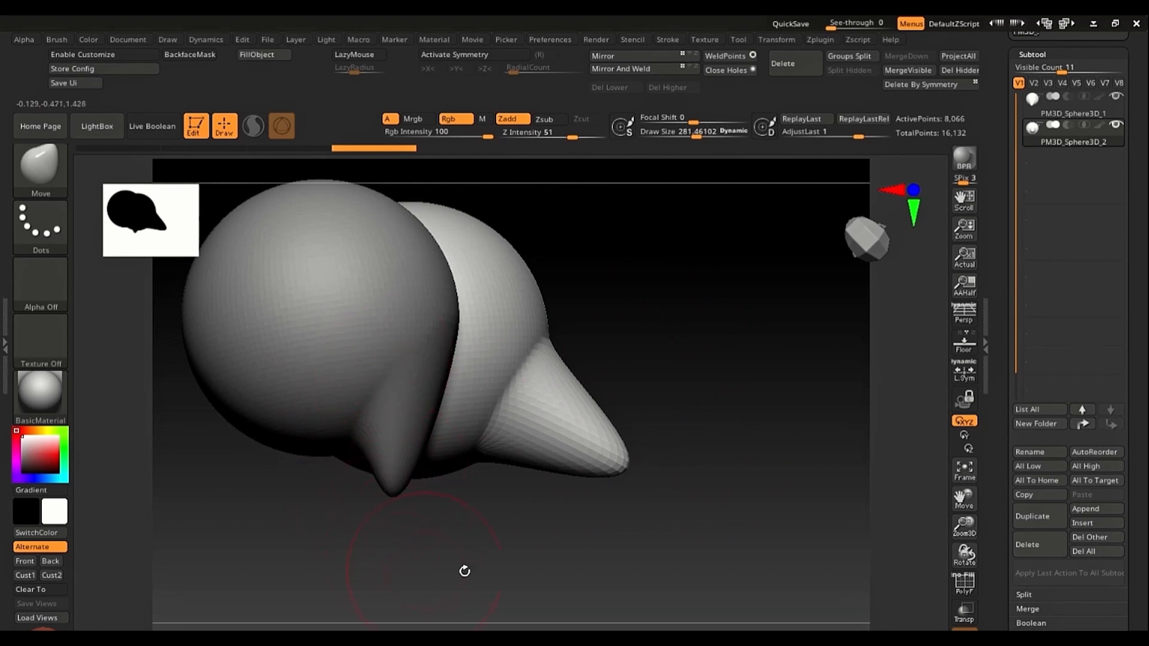
drag(513, 569, 727, 325)
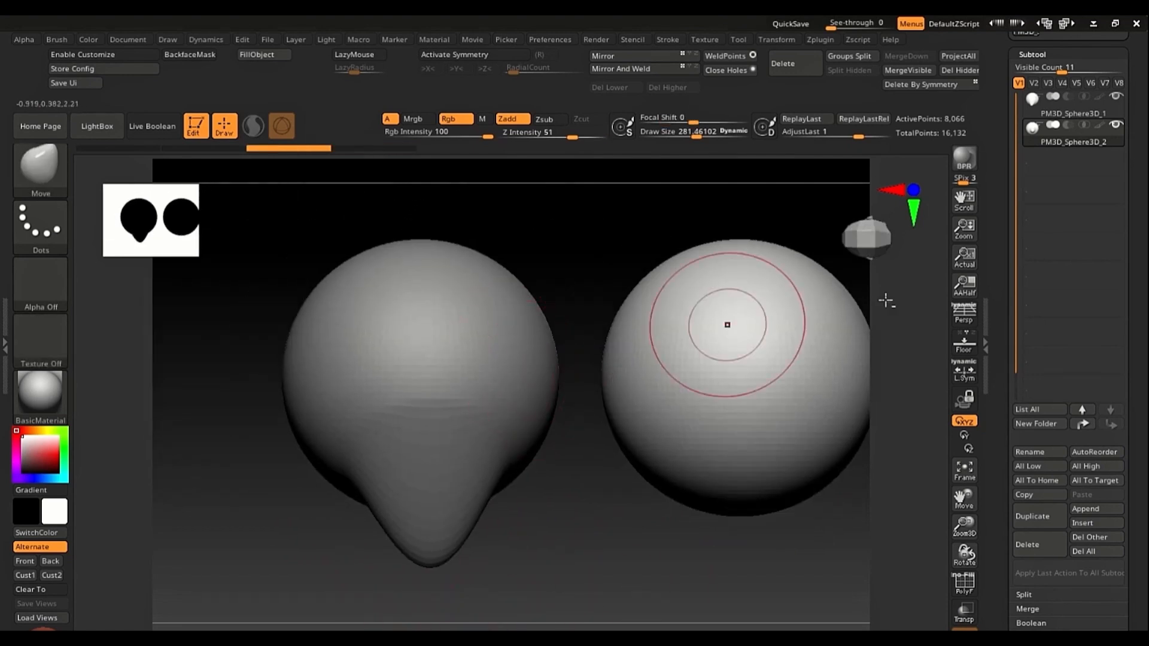
click(1045, 106)
key(ctrl+z)
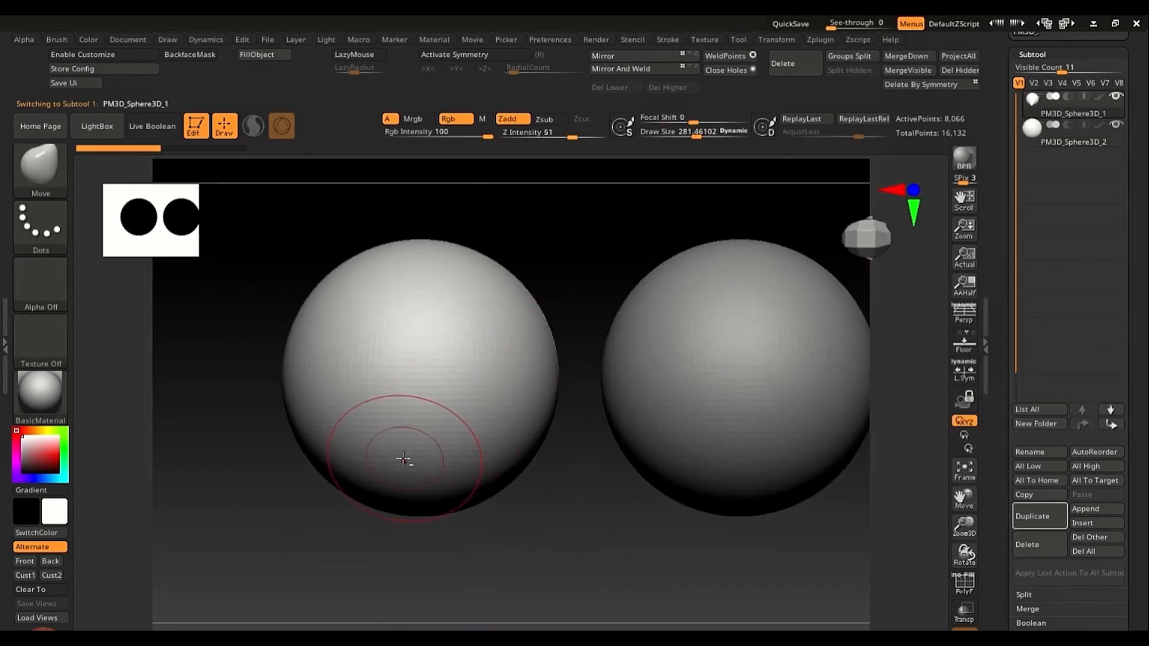
Step: Push a dent into the first sphere's surface with the Move brush at a draw size of about 281
key(f)
mouse_move(436, 474)
mouse_down()
mouse_move(465, 502)
mouse_move(436, 585)
mouse_move(371, 496)
mouse_up()
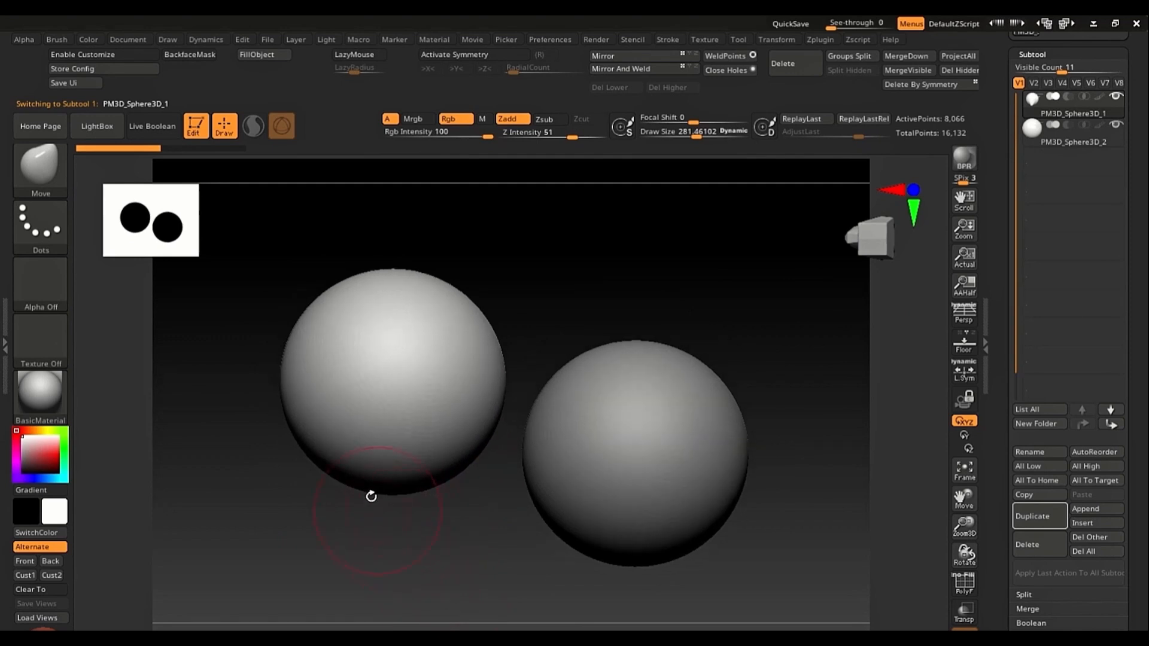
drag(362, 457, 416, 321)
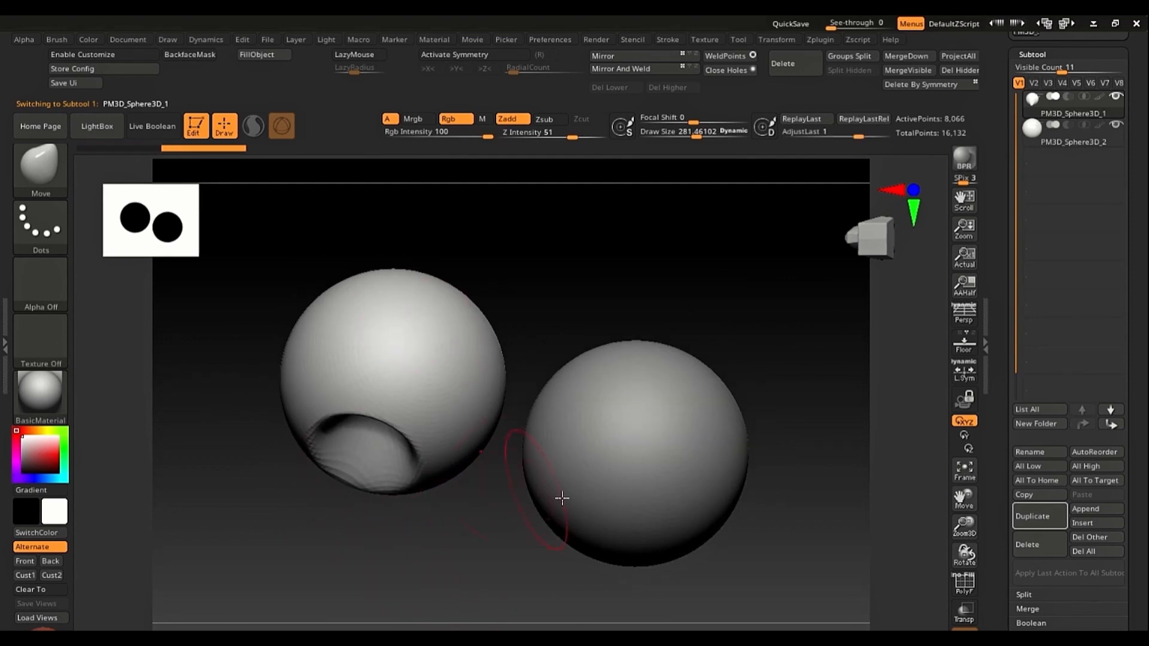
Step: Activate the second sphere directly in the canvas and push a round hollow into its surface with the Move brush
alt+click(617, 530)
mouse_move(609, 522)
mouse_down()
mouse_move(577, 505)
mouse_move(539, 444)
mouse_up()
drag(509, 509, 503, 446)
ctrl+right_drag(479, 491, 419, 610)
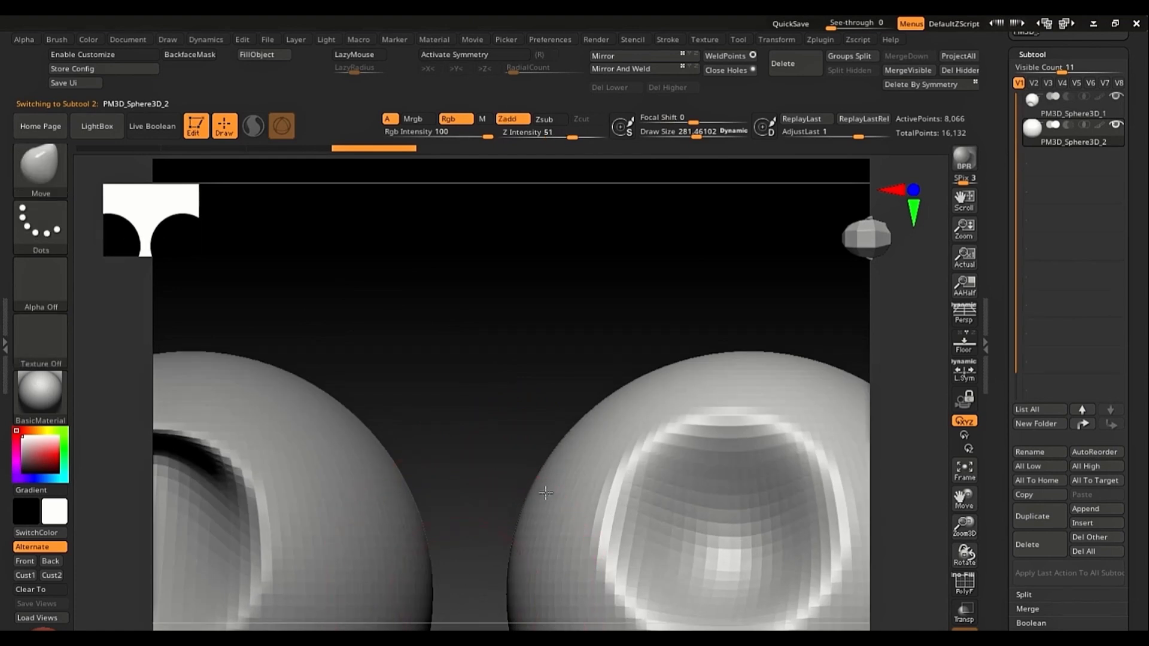
Step: Switch the active subtool back and forth between the two dented spheres in the canvas, ending on the first sphere
mouse_move(443, 569)
alt+right_down()
mouse_move(616, 462)
mouse_move(572, 438)
alt+right_up()
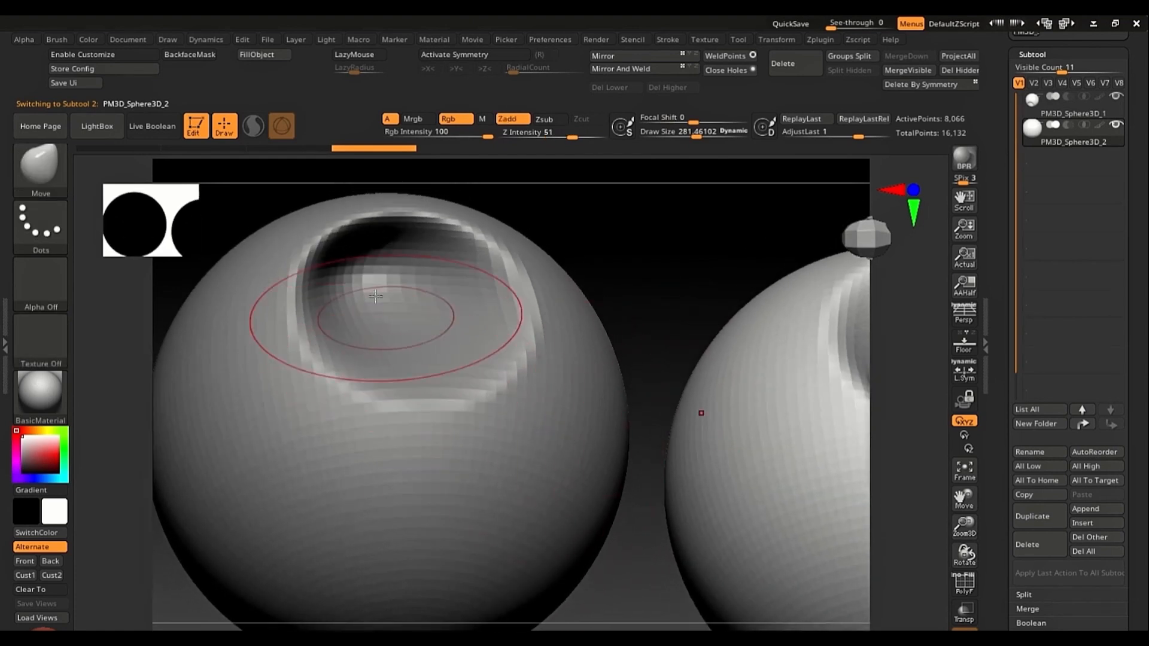
alt+click(328, 359)
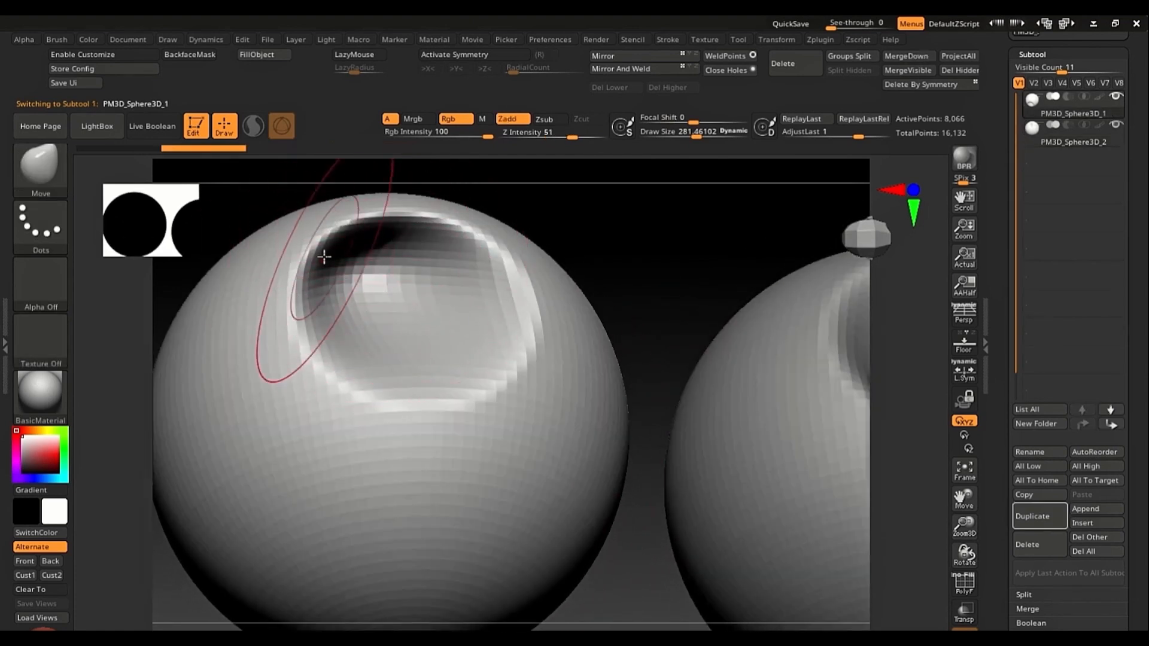
ctrl+right_drag(281, 371, 264, 282)
mouse_move(479, 365)
right_down()
mouse_move(487, 428)
mouse_move(448, 477)
right_up()
alt+click(675, 310)
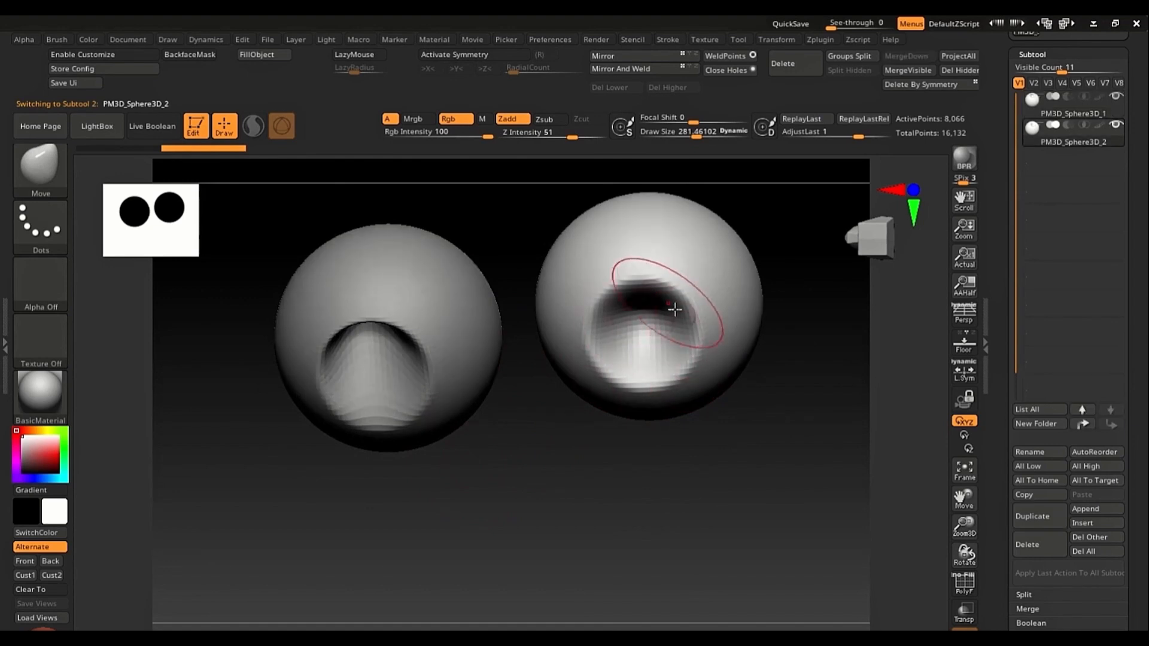
right_drag(647, 324, 457, 410)
alt+click(379, 362)
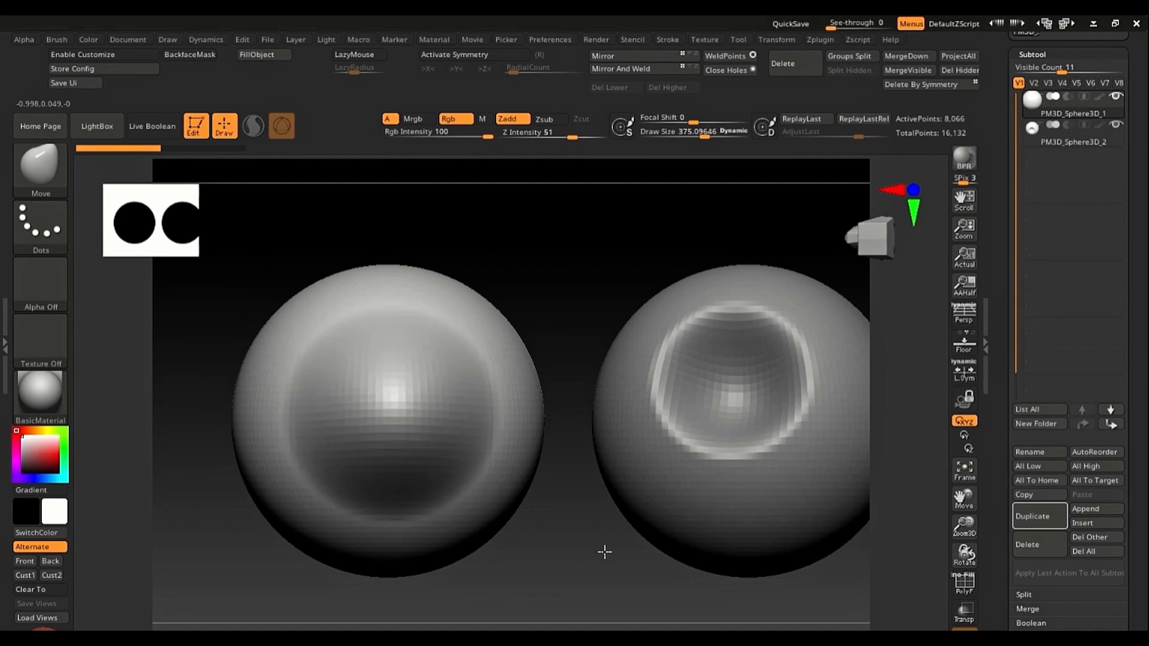
Step: Undo the first sphere's large dent and raise the draw size to about 482
key(ctrl+z)
key(s)
drag(419, 412, 429, 414)
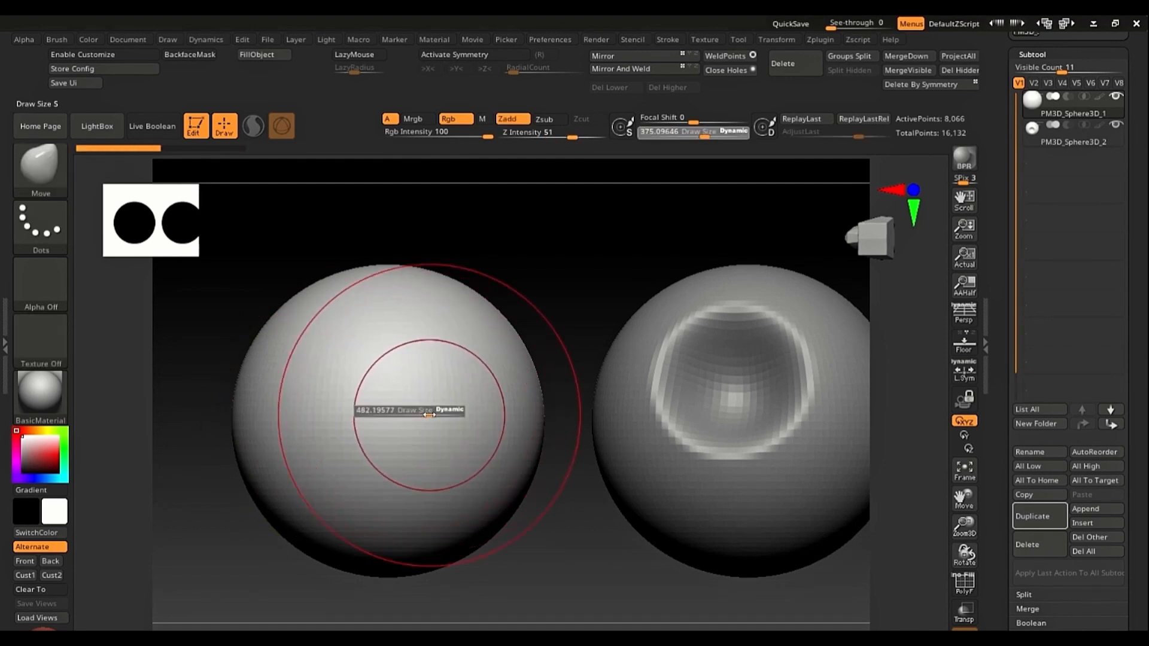
Step: Switch to the second sphere and back, try a long Move stroke across the first sphere and undo it
drag(566, 422, 563, 466)
alt+click(737, 432)
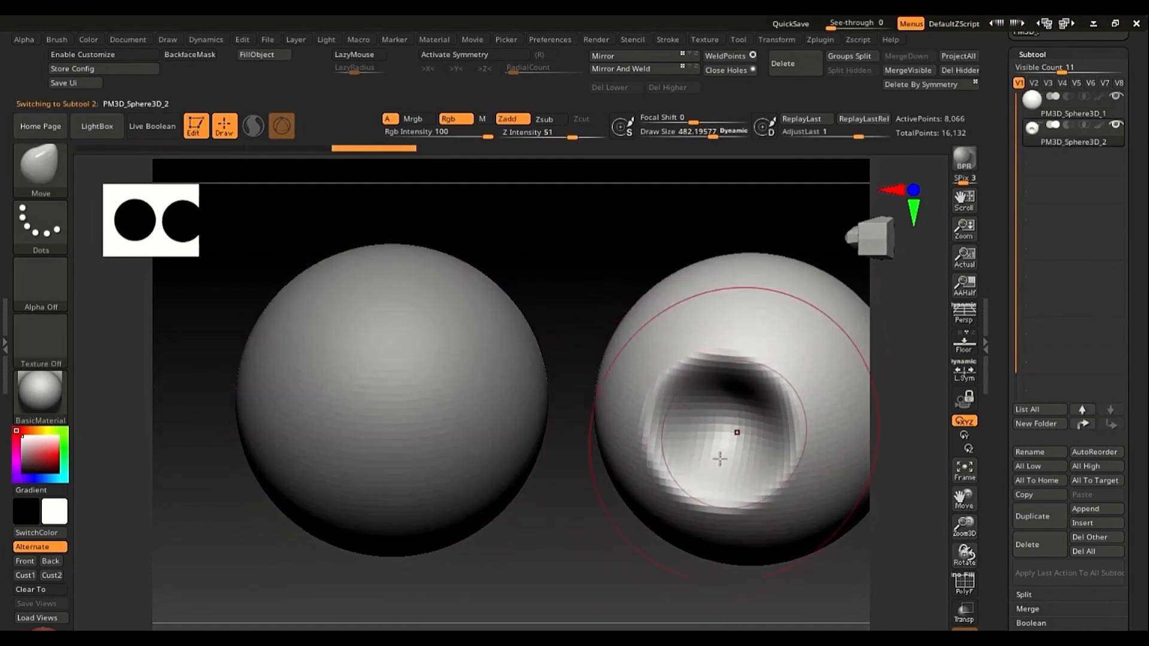
alt+click(309, 467)
mouse_move(349, 417)
mouse_down()
mouse_move(72, 569)
mouse_move(440, 372)
mouse_move(664, 228)
mouse_up()
key(ctrl+z)
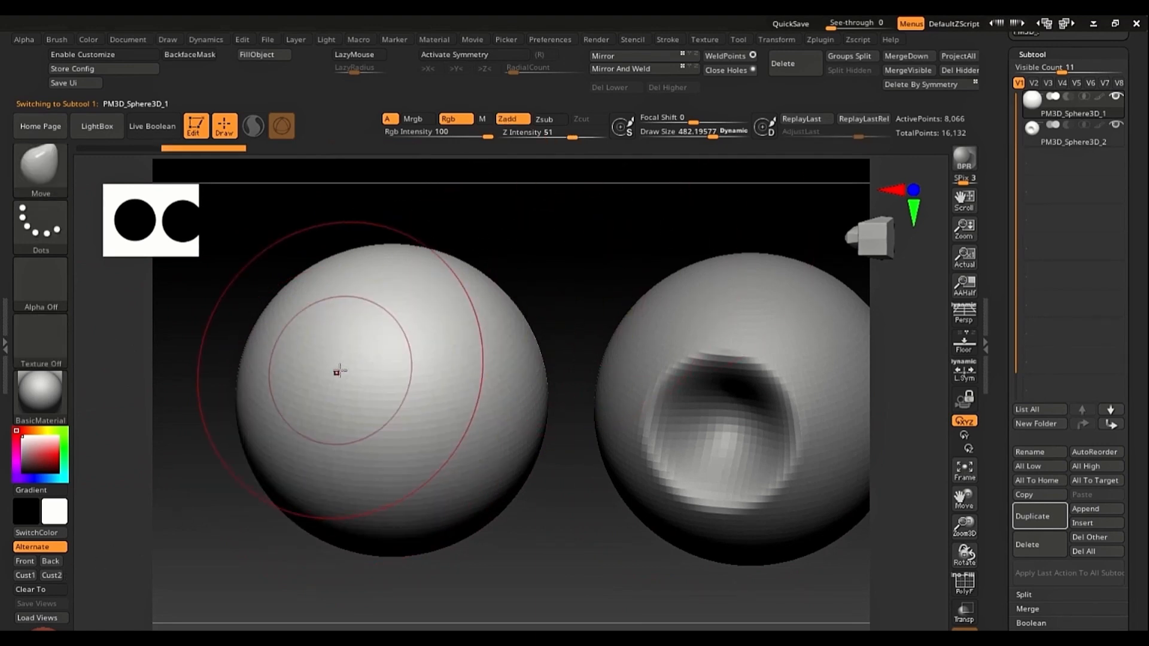
Step: Try pulling the first sphere's side out into a long bulge at a draw size of about 482 and undo the change
drag(336, 372, 254, 482)
drag(200, 383, 514, 472)
drag(651, 435, 567, 401)
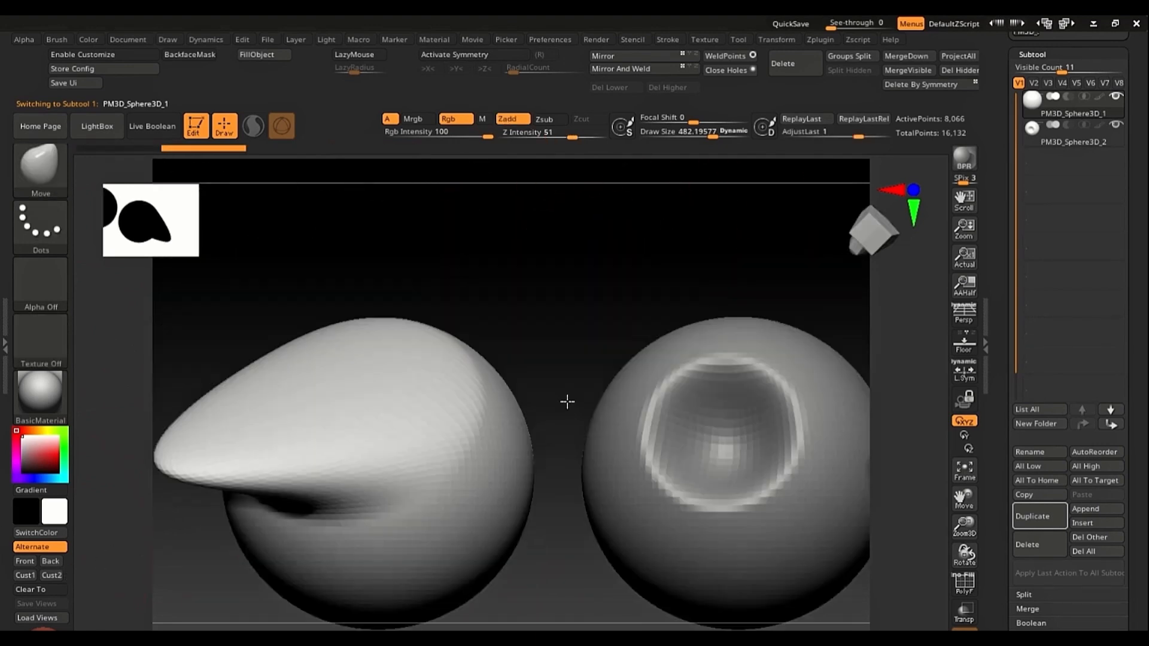
key(ctrl+z)
Step: Delete the second sphere subtool PM3D_Sphere3D_2, accept the deletion and frame the remaining sphere
ctrl+right_drag(508, 431, 573, 373)
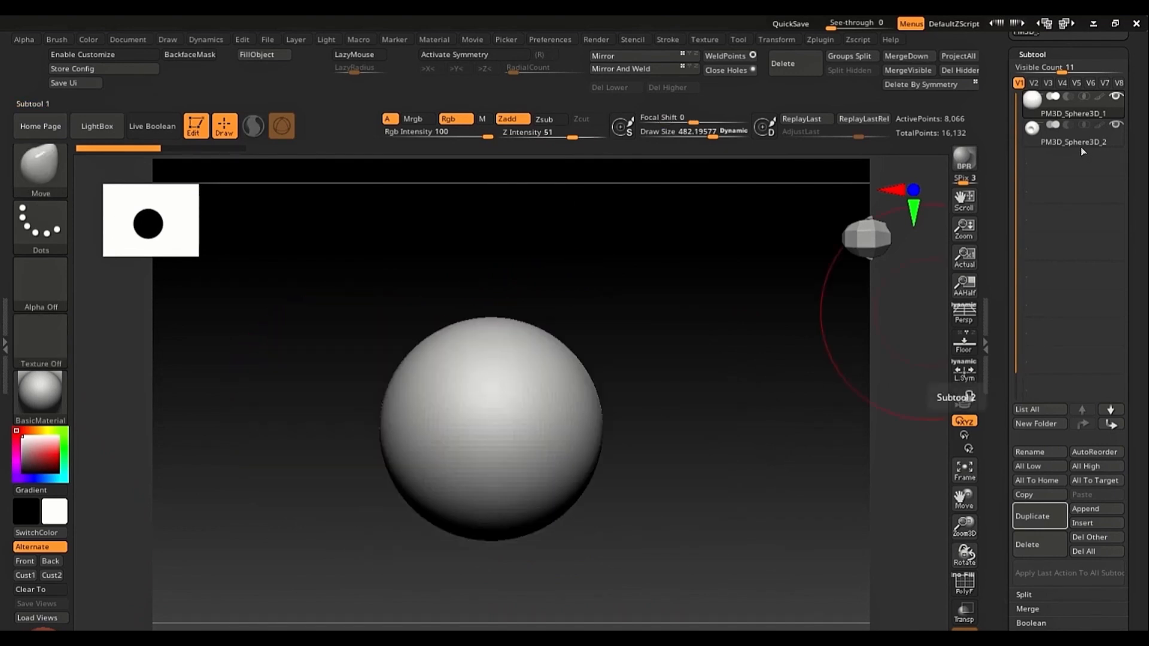
click(1076, 144)
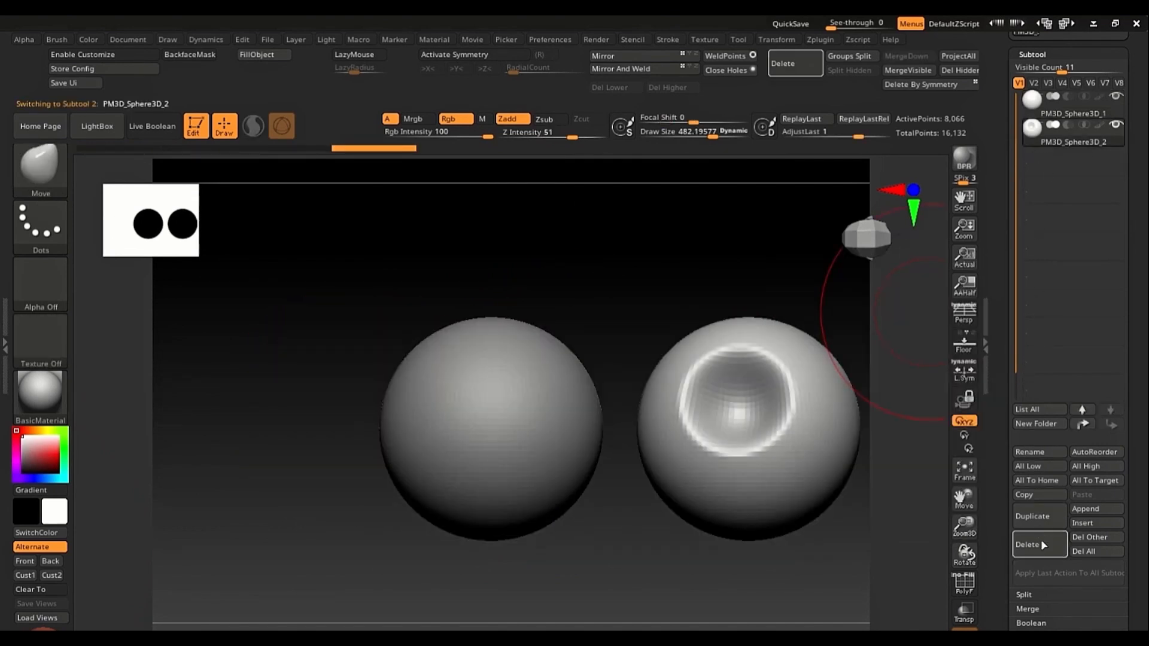
click(1042, 545)
click(898, 579)
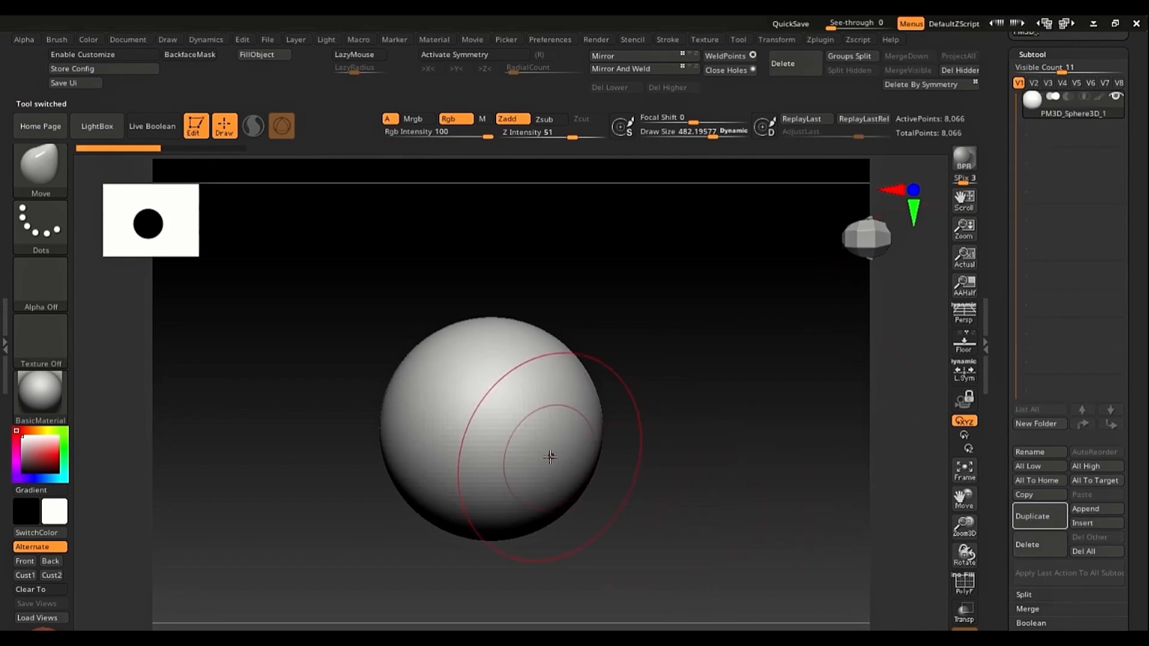
key(f)
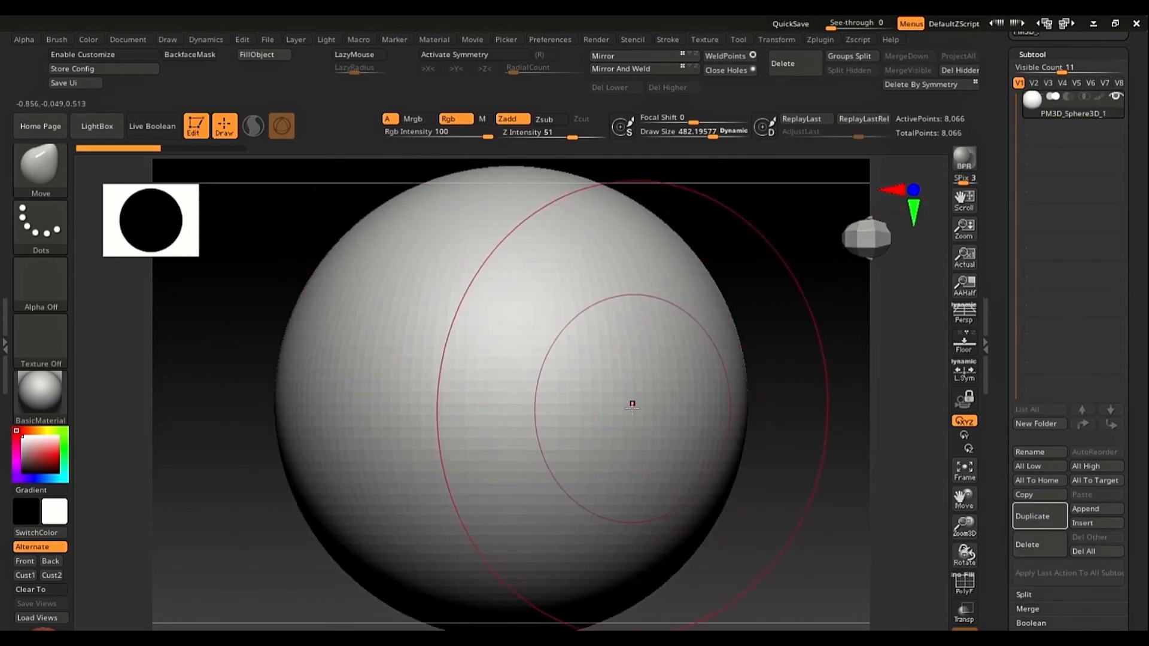
Step: Examine the sphere's polygons with the PolyFrame wireframe at a draw size of about 182, then hide the wireframe
ctrl+right_drag(628, 413, 688, 432)
key(shift)
key(shift+f)
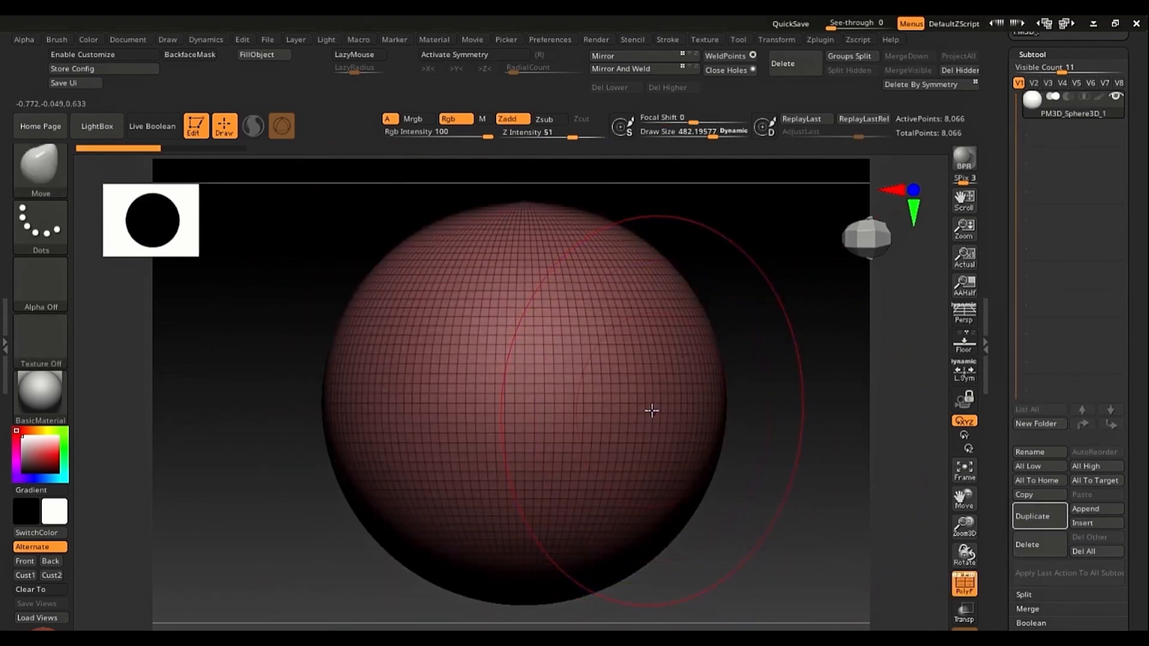
drag(651, 413, 632, 413)
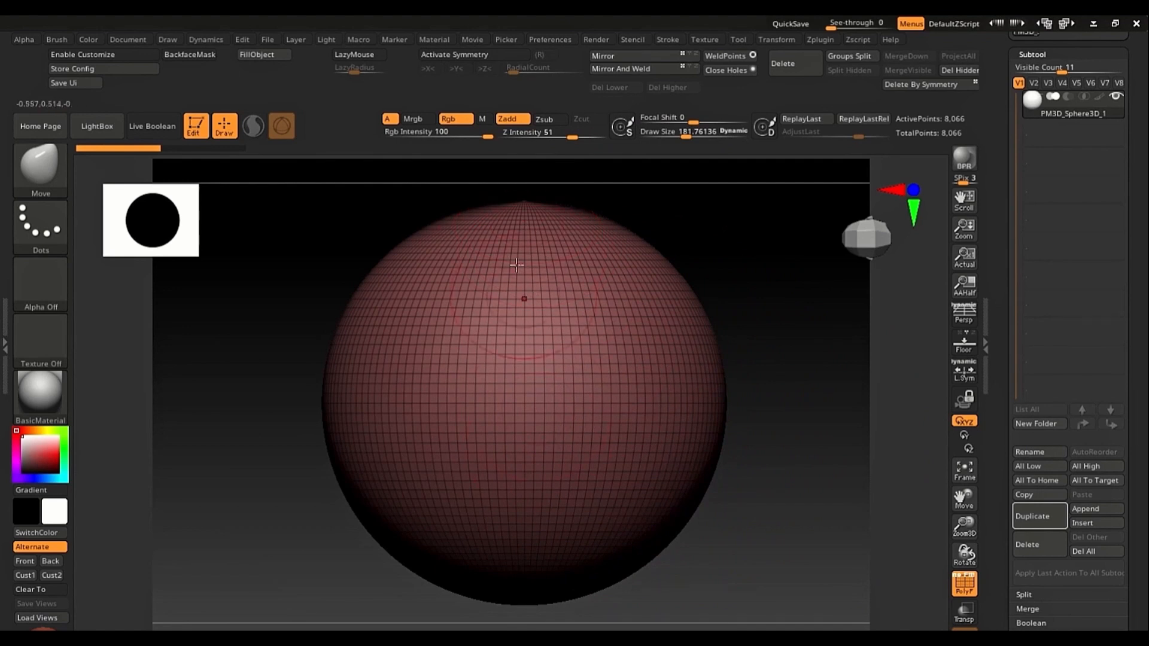
key(shift)
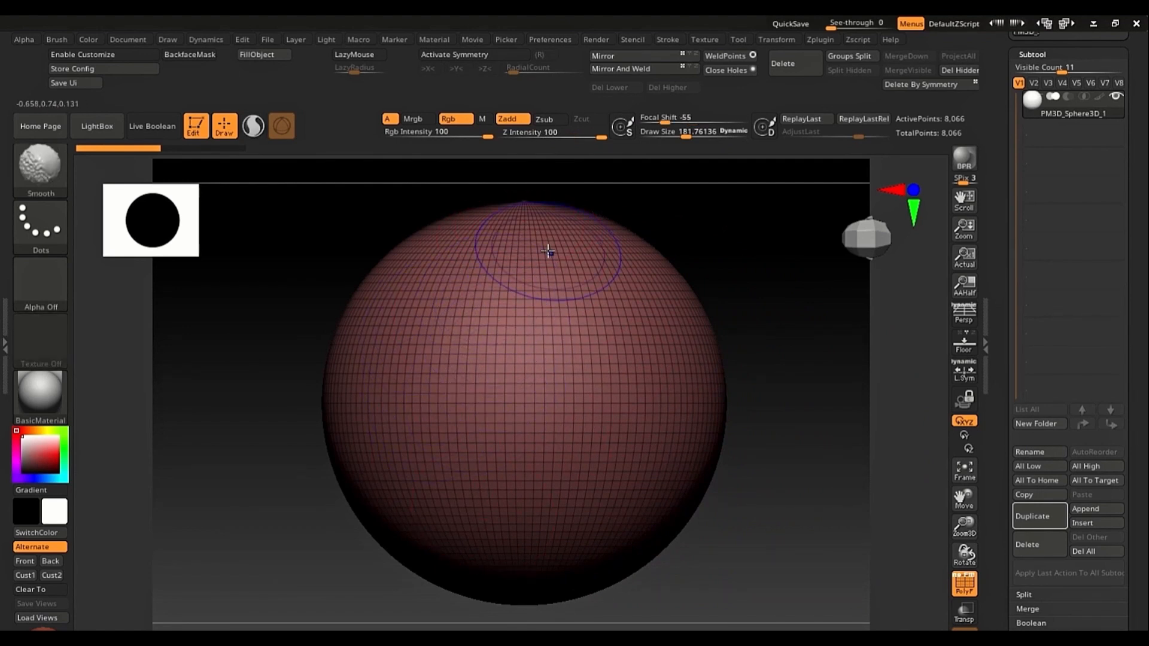
key(shift+f)
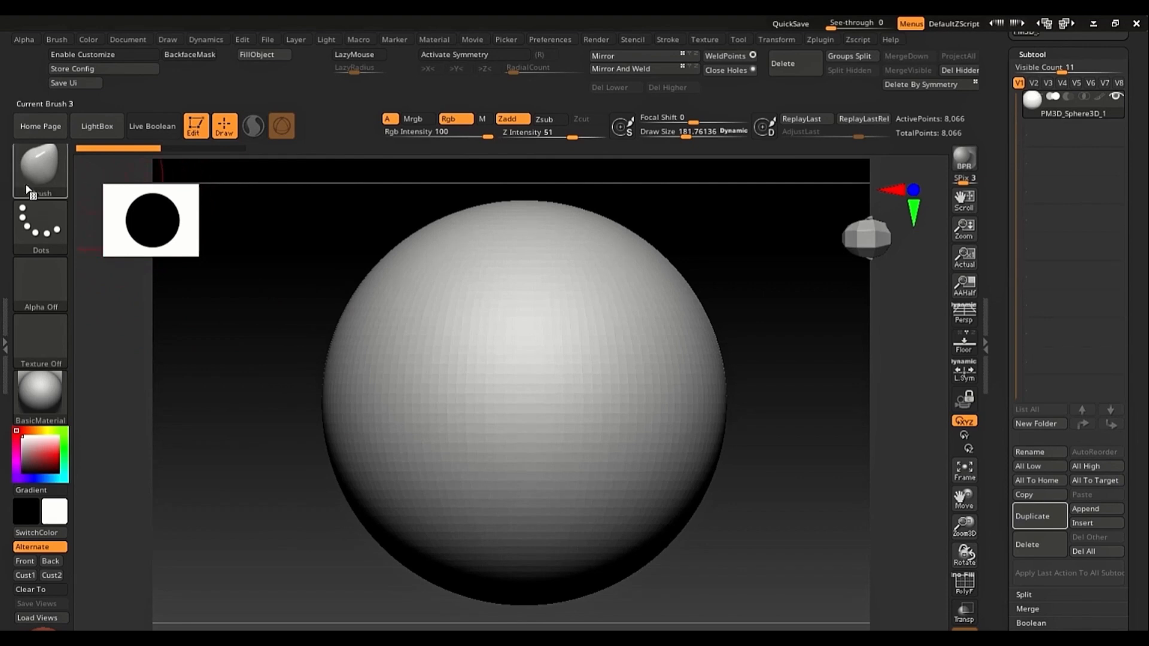
Step: Try pulling both lower sides of the sphere outward with the Move brush at draw sizes of about 357 and 462 and undo the change
key(s)
drag(536, 374, 555, 374)
ctrl+right_drag(479, 402, 420, 445)
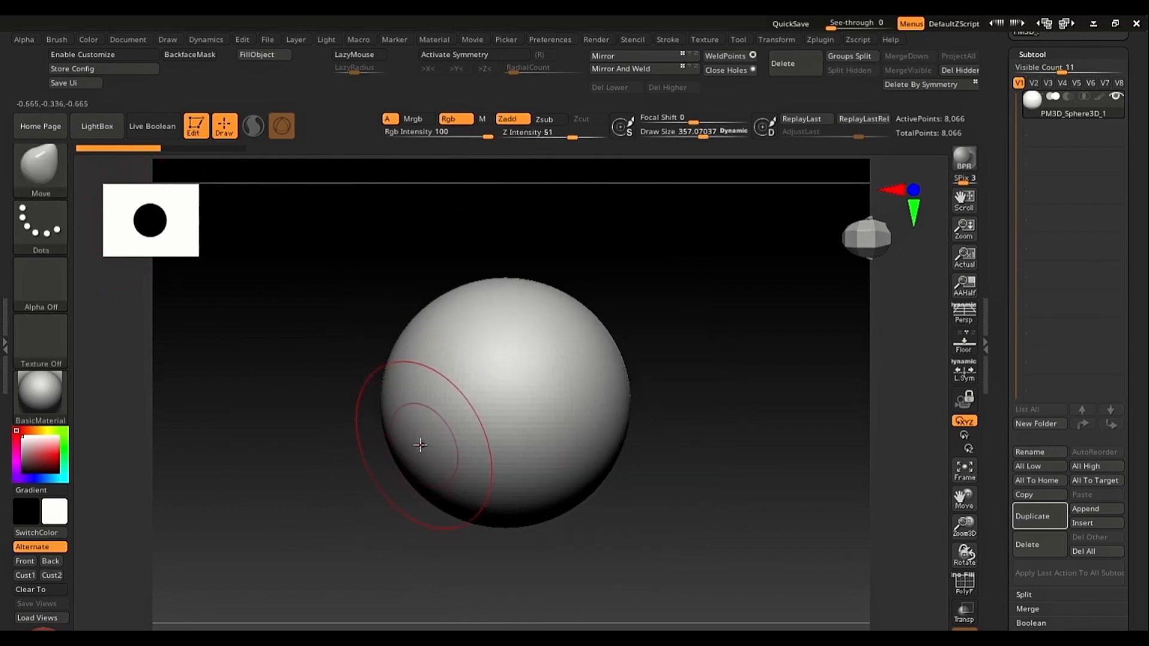
drag(396, 463, 311, 546)
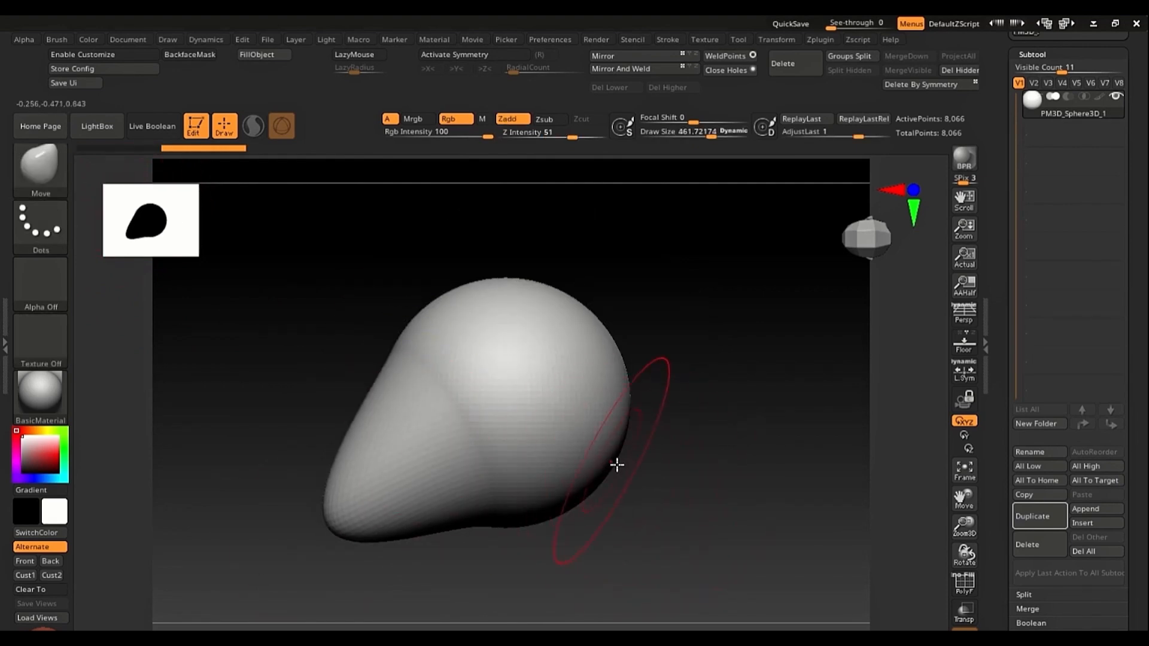
drag(615, 464, 775, 573)
key(ctrl+z)
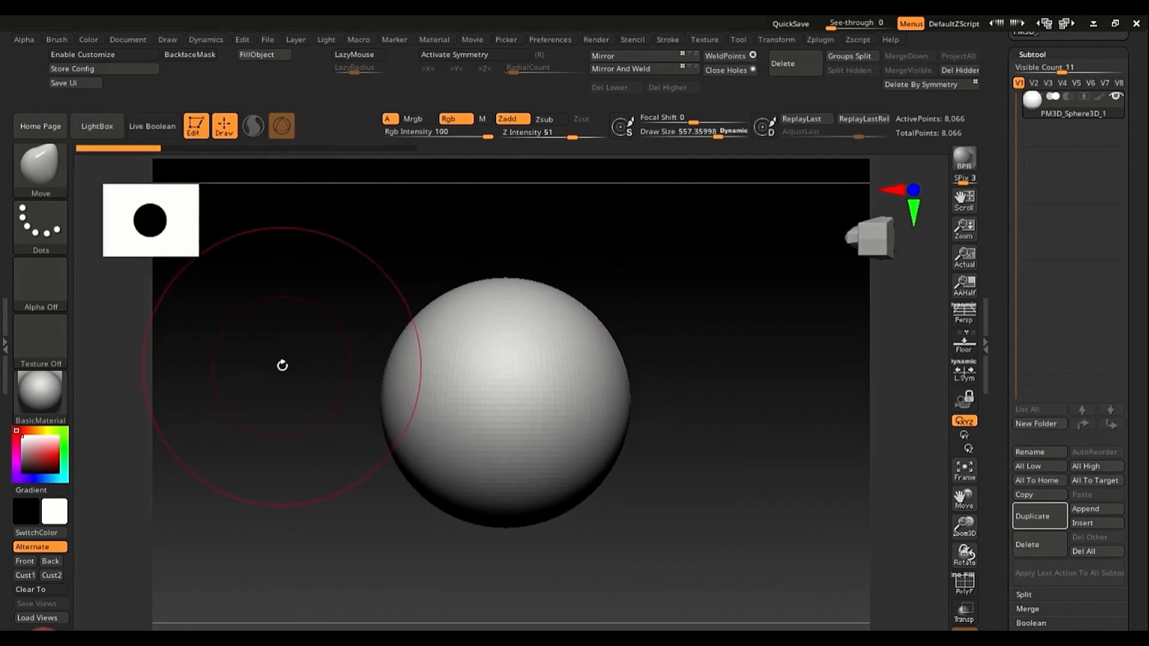
Step: Select the Standard brush and reduce its draw size to about 140
key(b)
key(s)
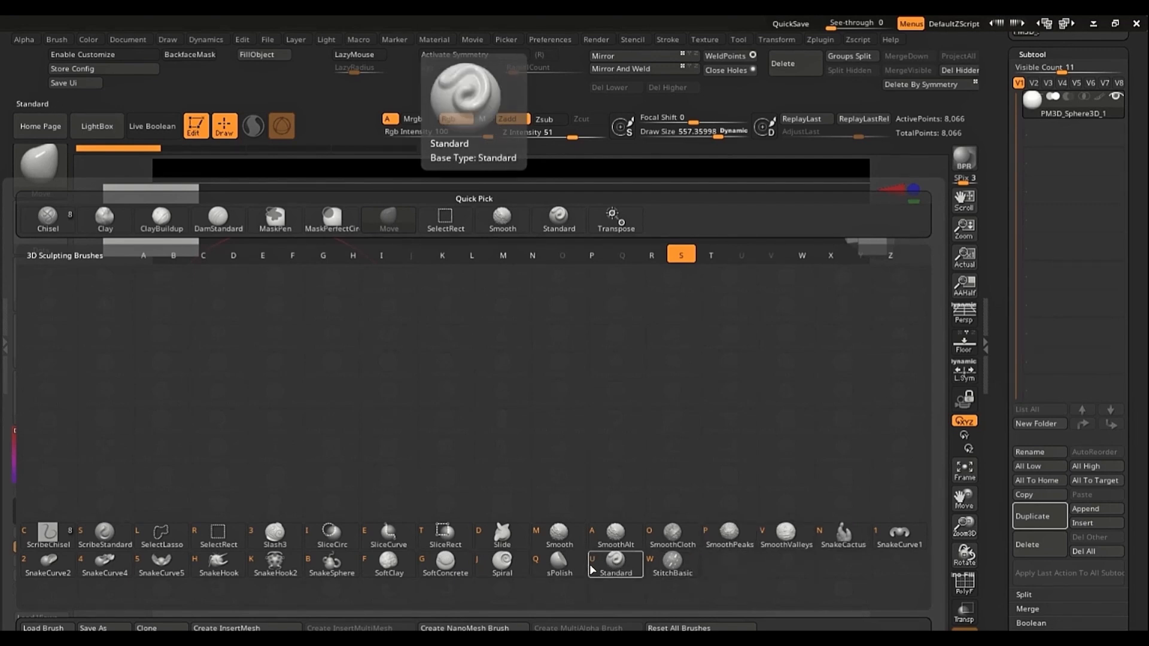
click(615, 566)
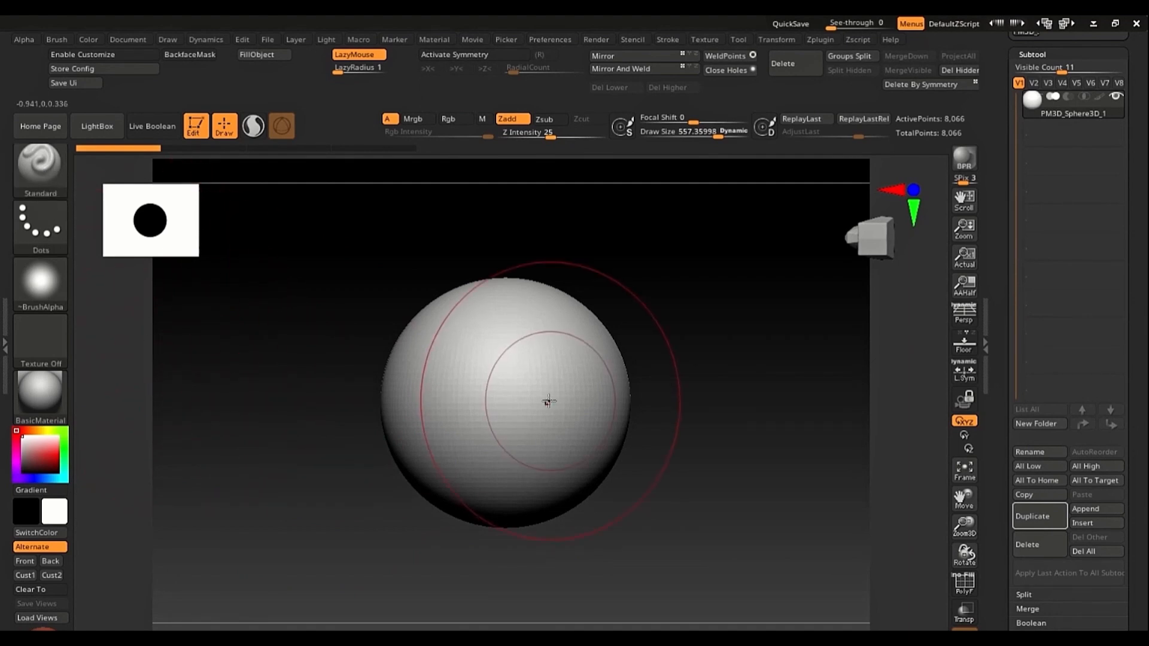
key(s)
drag(505, 396, 477, 397)
key(s)
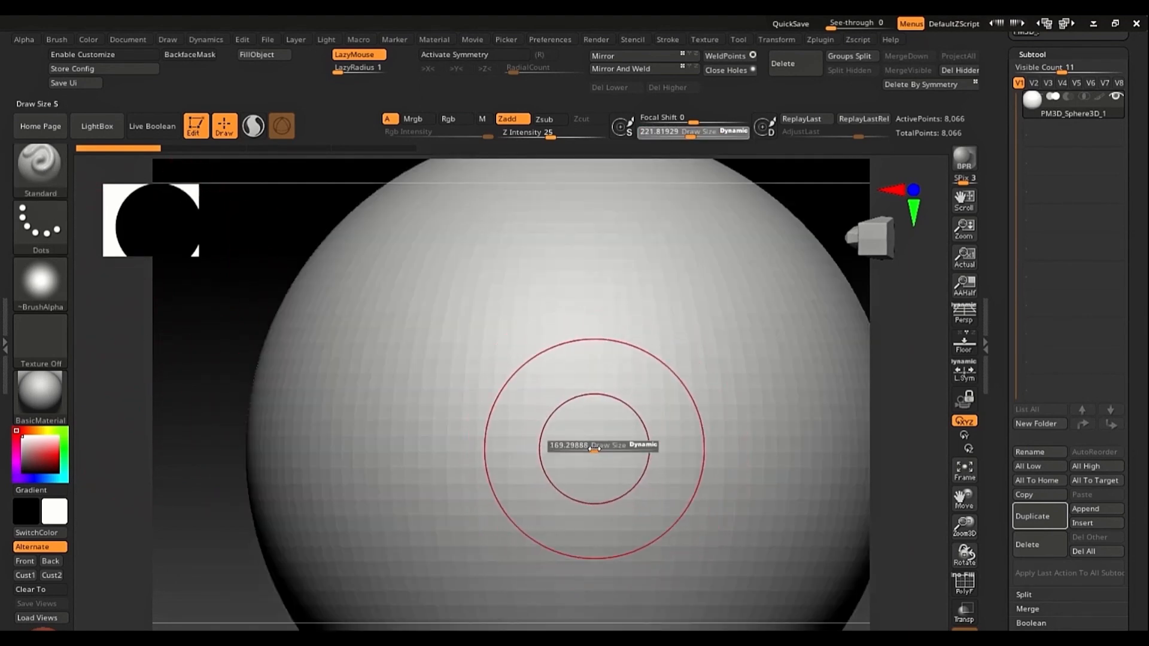
drag(590, 443, 569, 469)
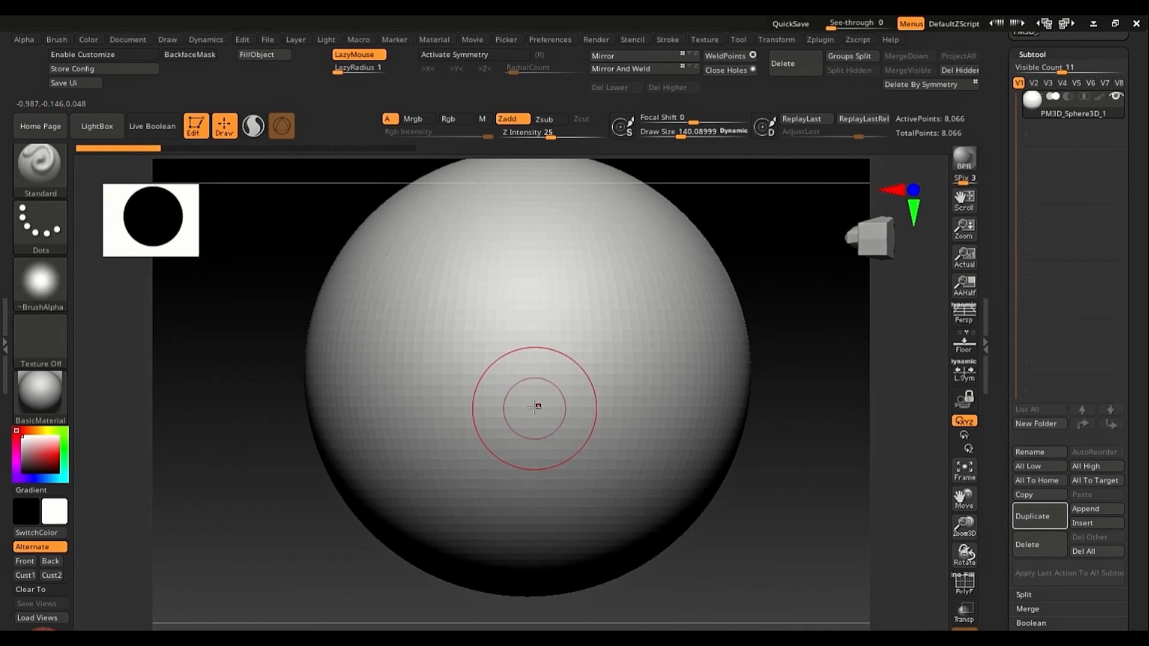
Step: Sculpt raised, curving ridges across the front and side of the sphere with the Standard brush, using a draw size down to about 114
mouse_move(378, 264)
mouse_down()
mouse_move(414, 323)
mouse_move(504, 360)
mouse_move(641, 372)
mouse_move(702, 329)
mouse_move(639, 236)
mouse_move(541, 233)
mouse_move(368, 266)
mouse_move(437, 413)
mouse_move(527, 472)
mouse_move(654, 487)
mouse_move(676, 479)
mouse_up()
mouse_move(498, 349)
alt+right_down()
mouse_move(514, 400)
mouse_move(593, 407)
alt+right_up()
alt+right_drag(401, 392, 586, 440)
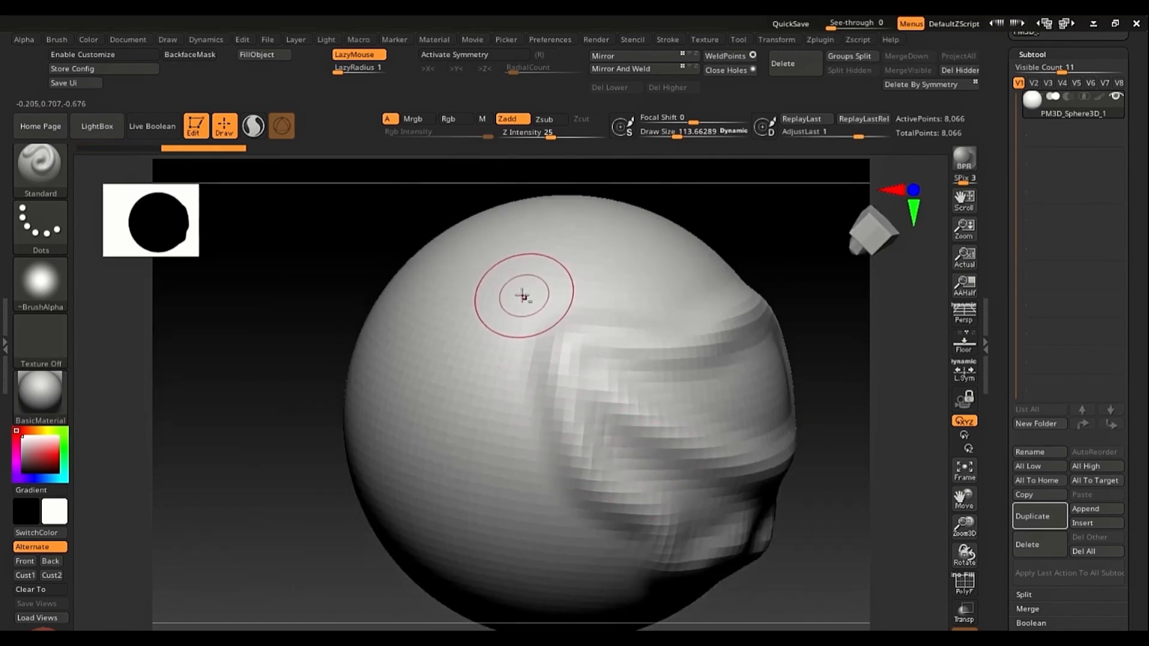
mouse_move(521, 296)
mouse_down()
mouse_move(547, 497)
mouse_move(584, 566)
mouse_move(486, 522)
mouse_move(445, 392)
mouse_move(477, 264)
mouse_move(646, 268)
mouse_up()
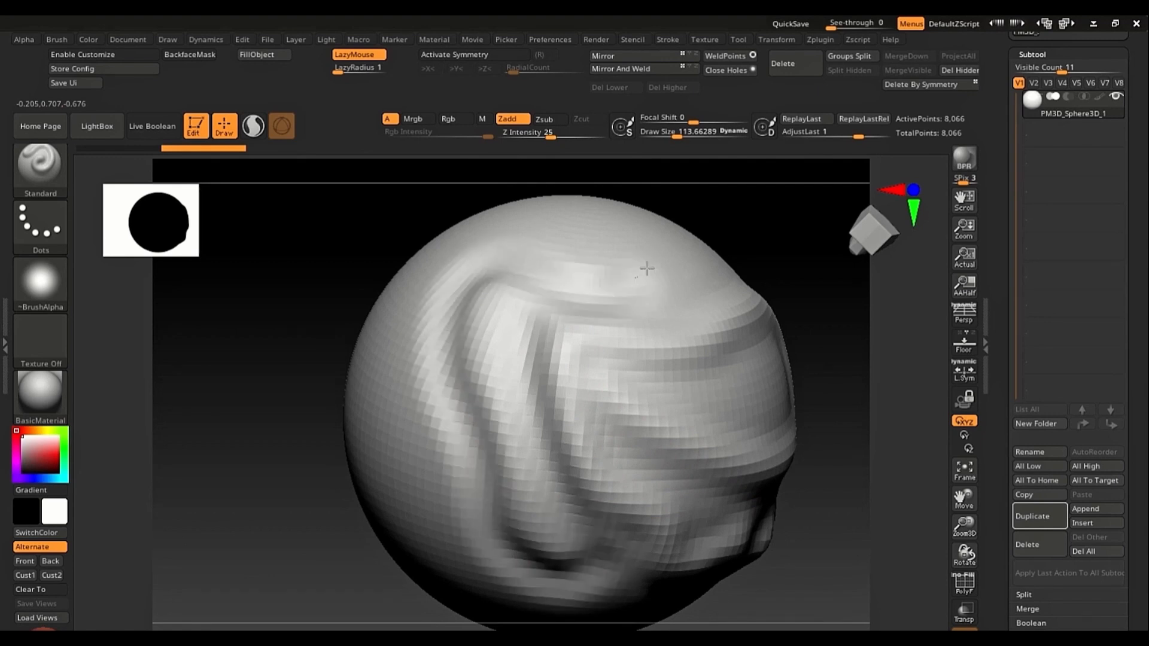
drag(626, 227, 586, 226)
mouse_move(523, 303)
right_down()
mouse_move(551, 364)
mouse_move(682, 479)
right_up()
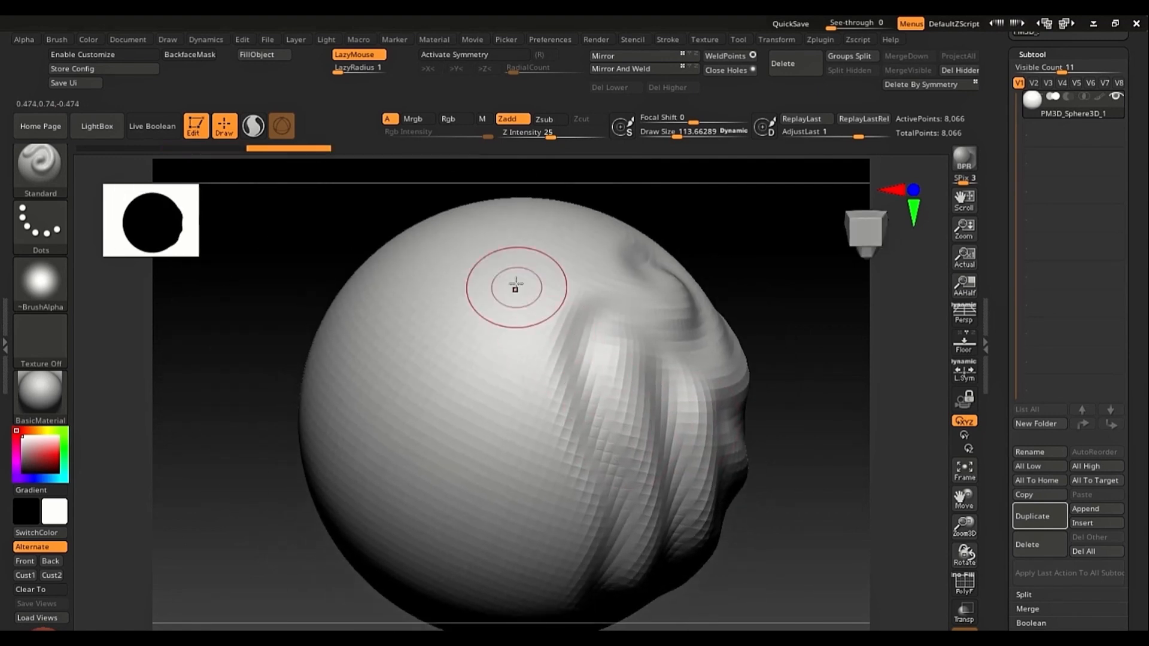
mouse_move(516, 287)
mouse_down()
mouse_move(449, 408)
mouse_move(472, 551)
mouse_move(541, 592)
mouse_up()
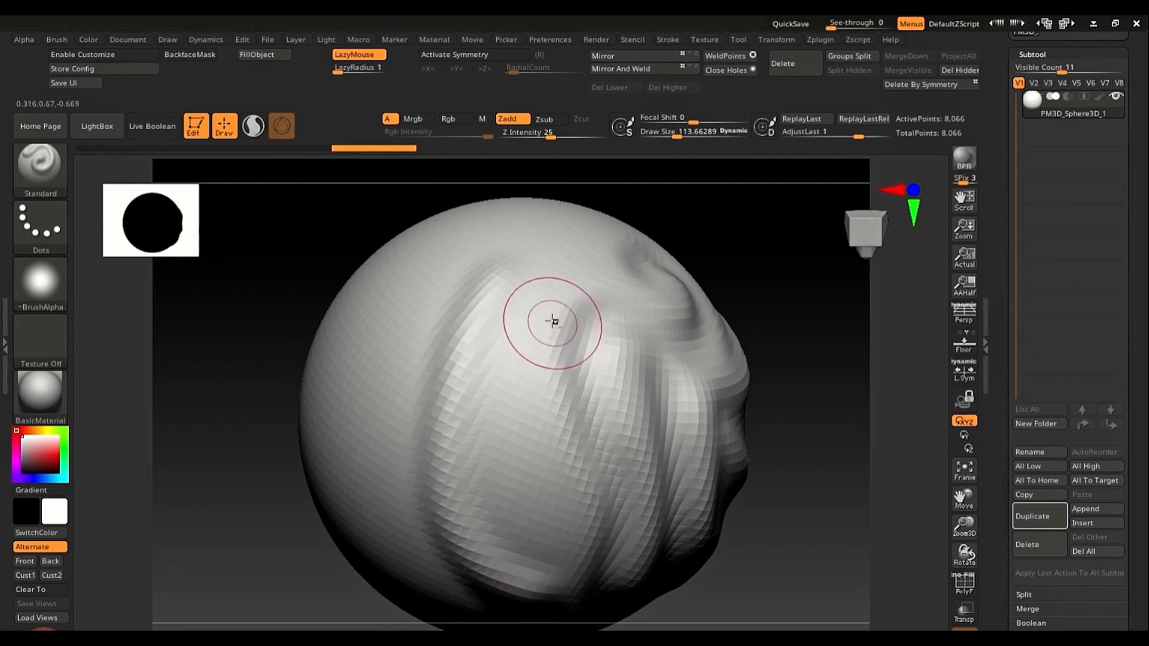
mouse_move(554, 321)
mouse_down()
mouse_move(510, 294)
mouse_move(477, 387)
mouse_move(495, 513)
mouse_move(536, 560)
mouse_up()
mouse_move(552, 490)
right_down()
mouse_move(415, 344)
mouse_move(461, 351)
mouse_move(486, 339)
mouse_move(456, 341)
mouse_move(531, 423)
mouse_move(536, 364)
mouse_move(511, 427)
right_up()
Step: Undo all the Standard brush strokes on the sphere
key(ctrl+z)
key(ctrl+z)
key(ctrl+z)
key(ctrl+z)
key(ctrl+z)
key(ctrl+z)
key(ctrl+z)
key(ctrl+z)
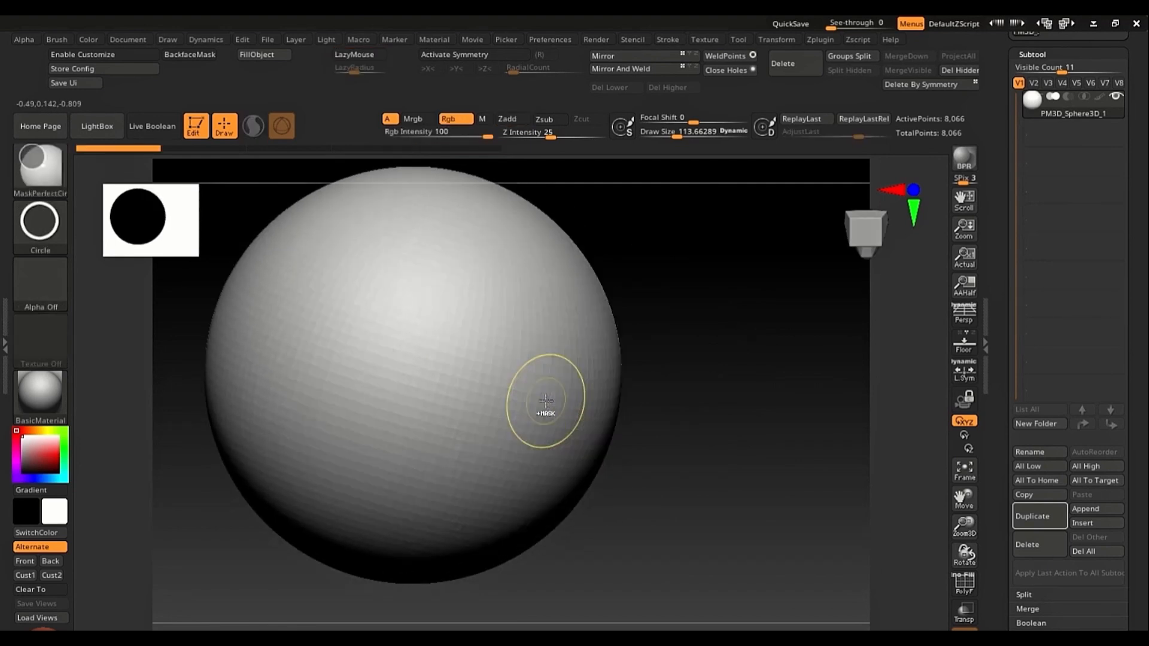
Step: Select the ClayTubes brush for sculpting the sphere
key(b)
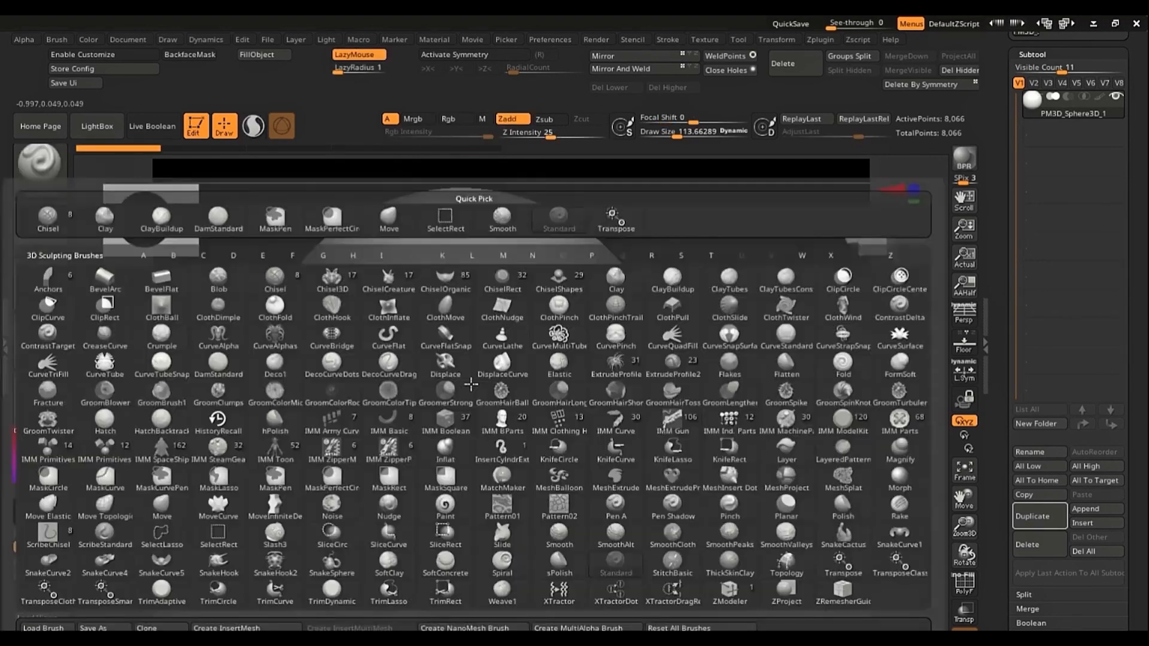
key(c)
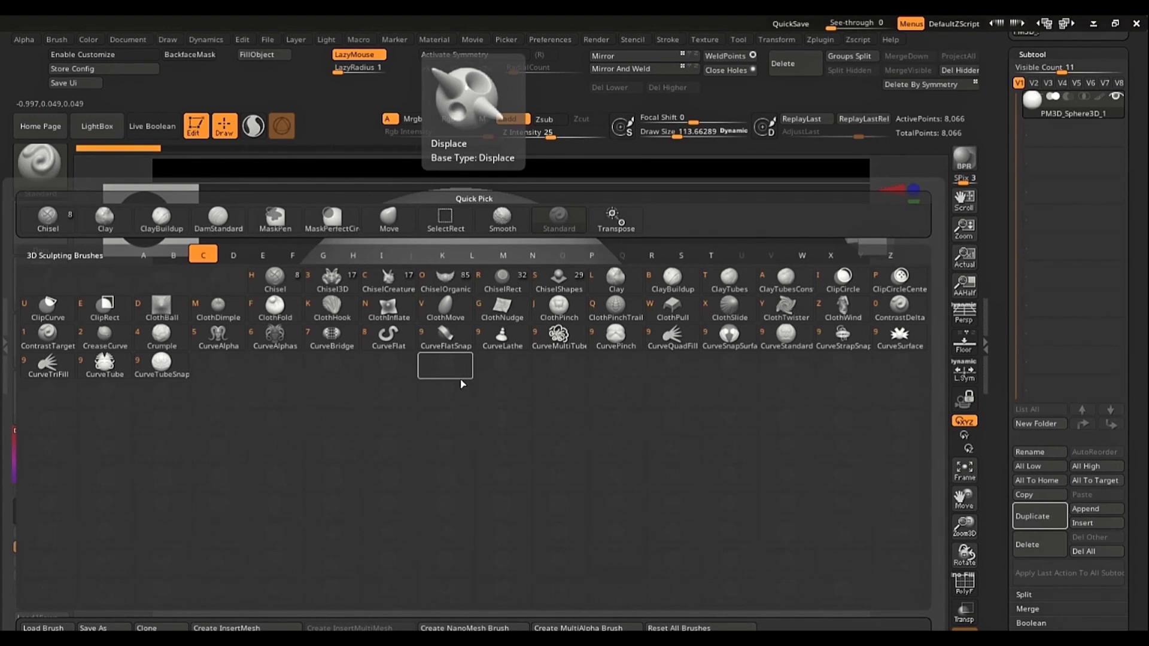
key(t)
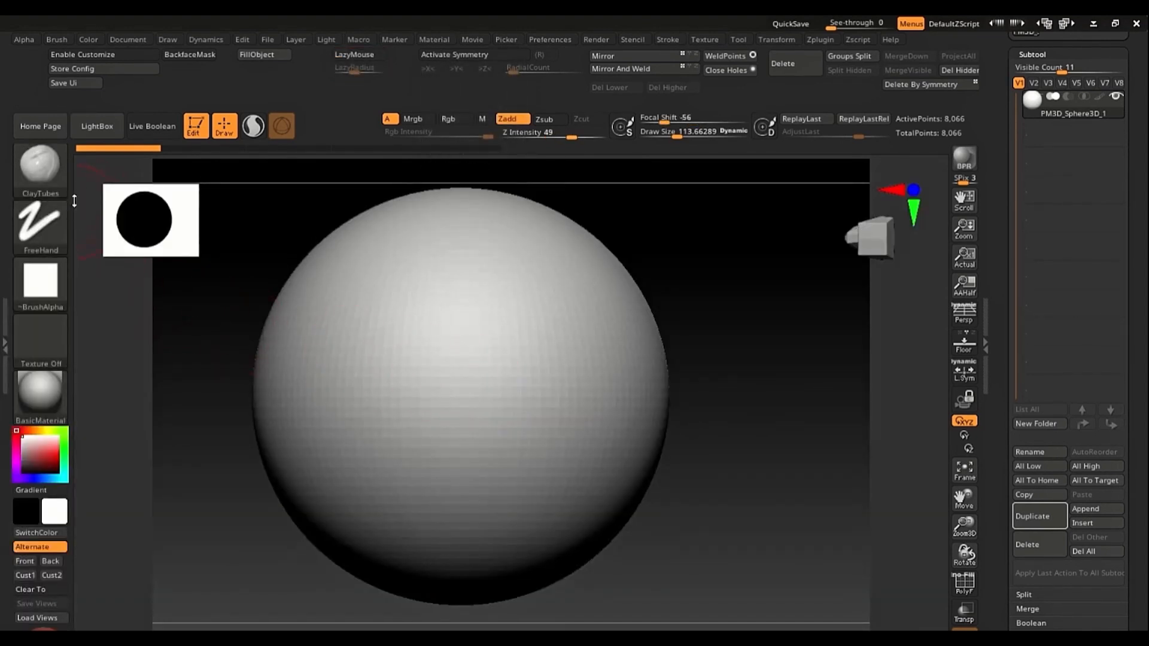
ctrl+right_drag(440, 345, 474, 379)
Step: Try a blocky ClayTubes stroke curving down the front of the sphere and reduce the draw size to about 73
key(s)
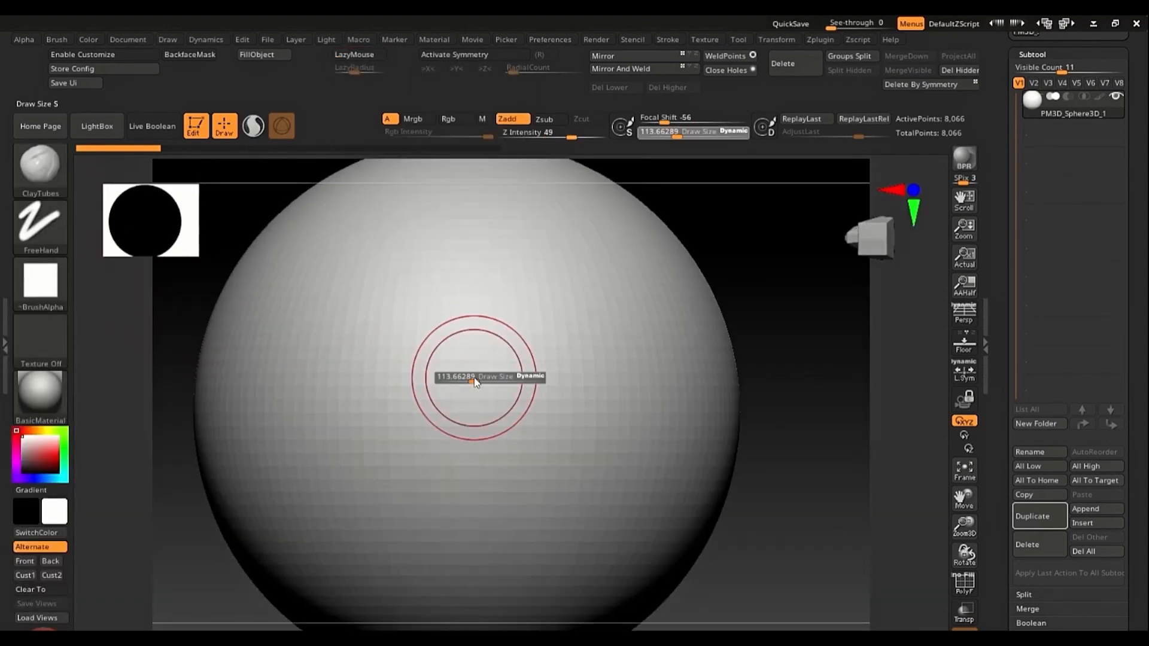
drag(475, 379, 479, 379)
alt+right_drag(428, 410, 537, 416)
mouse_move(595, 321)
mouse_down()
mouse_move(610, 326)
mouse_move(536, 336)
mouse_move(474, 500)
mouse_move(547, 542)
mouse_up()
key(s)
drag(590, 453, 579, 453)
ctrl+right_drag(512, 405, 455, 353)
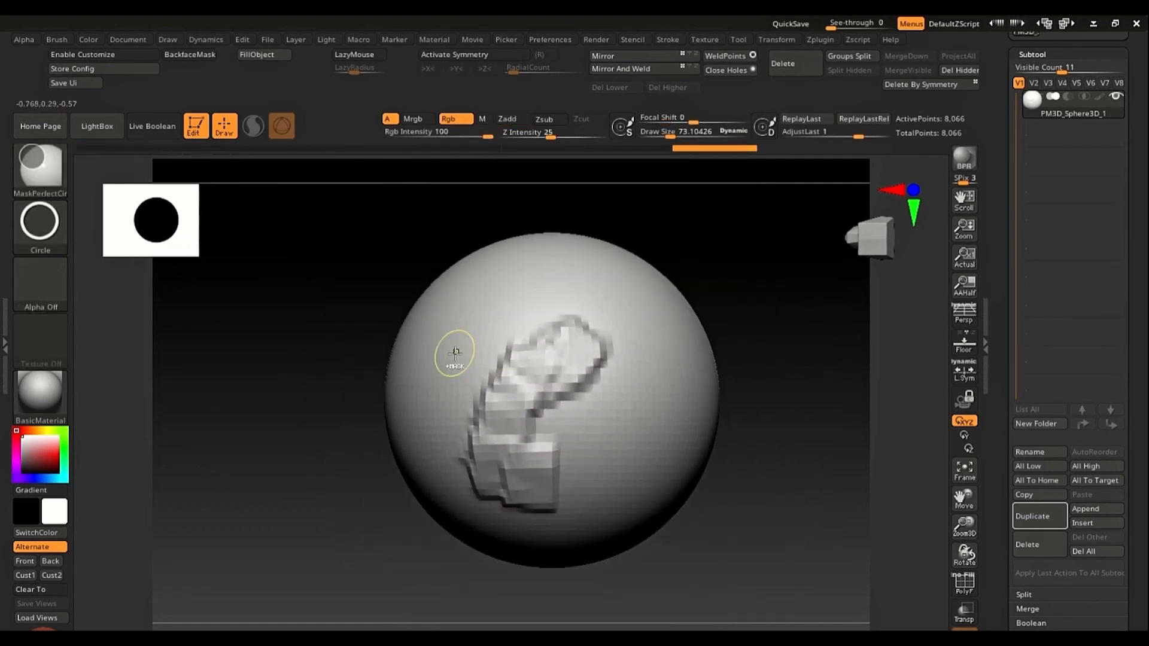
Step: Undo all the ClayTubes strokes on the front of the sphere
key(ctrl+z)
key(ctrl+z)
key(ctrl+z)
key(ctrl+z)
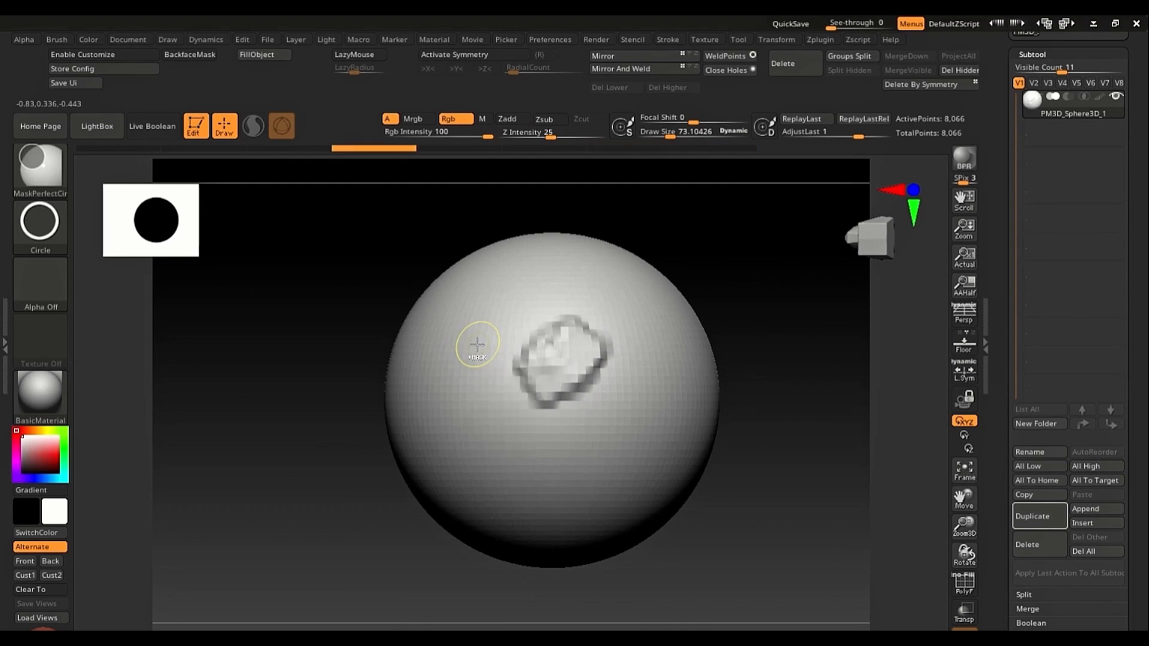
key(ctrl+z)
key(ctrl+z)
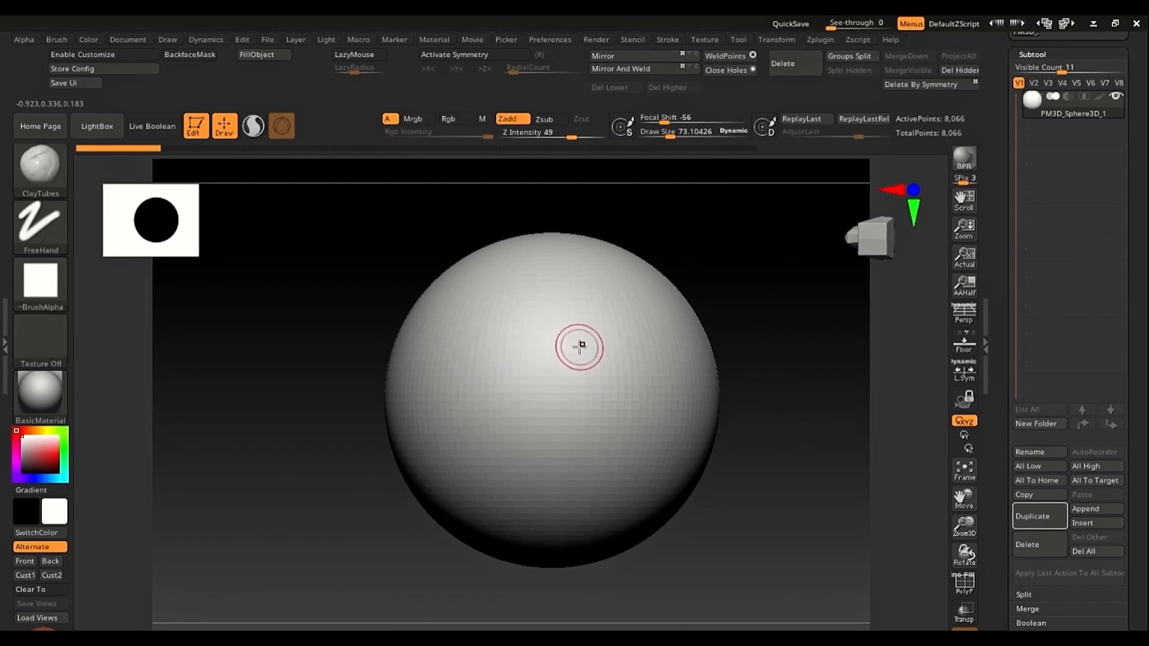
Step: Show the sphere's PolyFrame wireframe and compare its polygons up close with a brush draw size of about 12
mouse_move(587, 351)
ctrl+right_down()
mouse_move(670, 411)
mouse_move(647, 326)
mouse_move(640, 365)
ctrl+right_up()
key(shift+f)
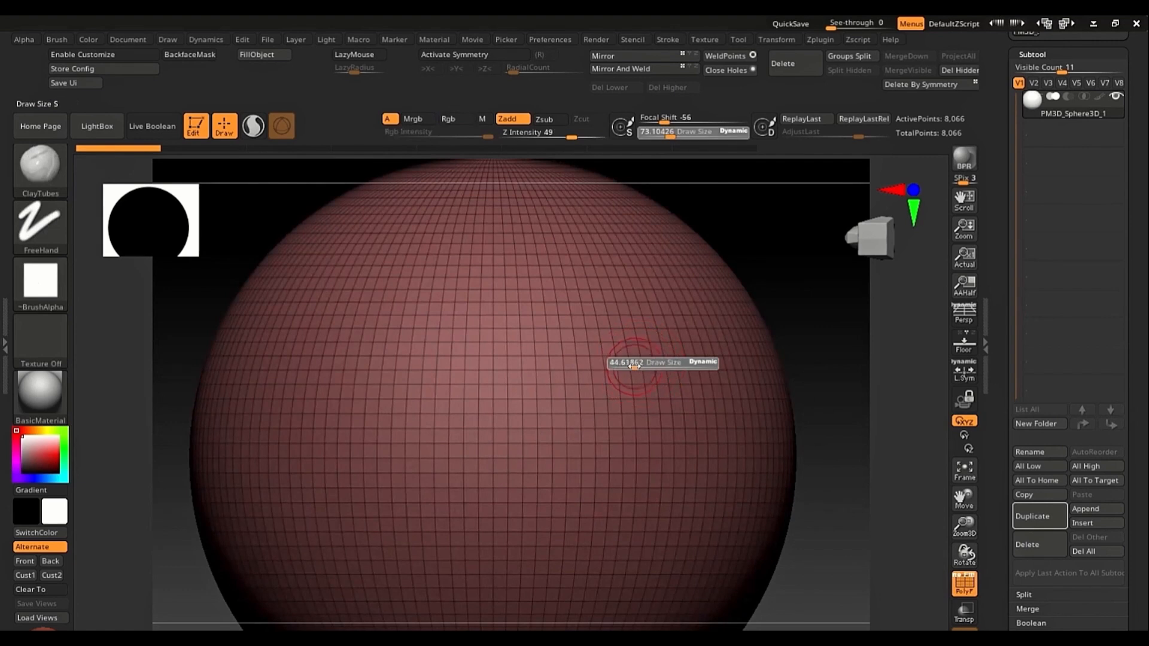
ctrl+right_drag(625, 311, 590, 304)
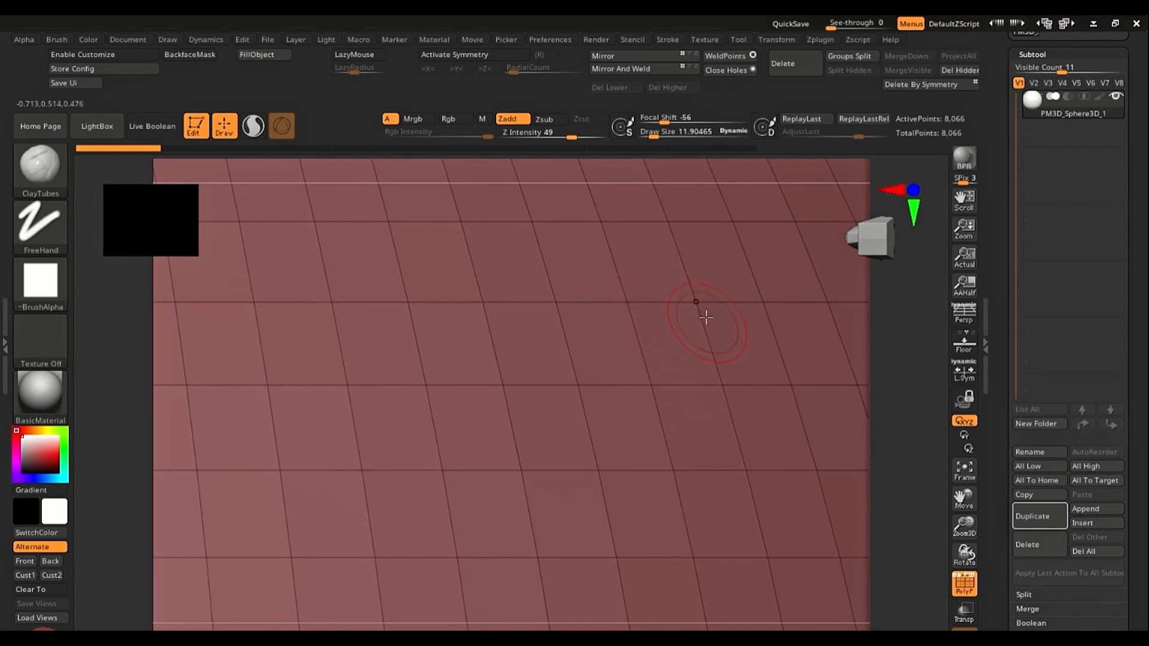
ctrl+right_drag(631, 354, 623, 333)
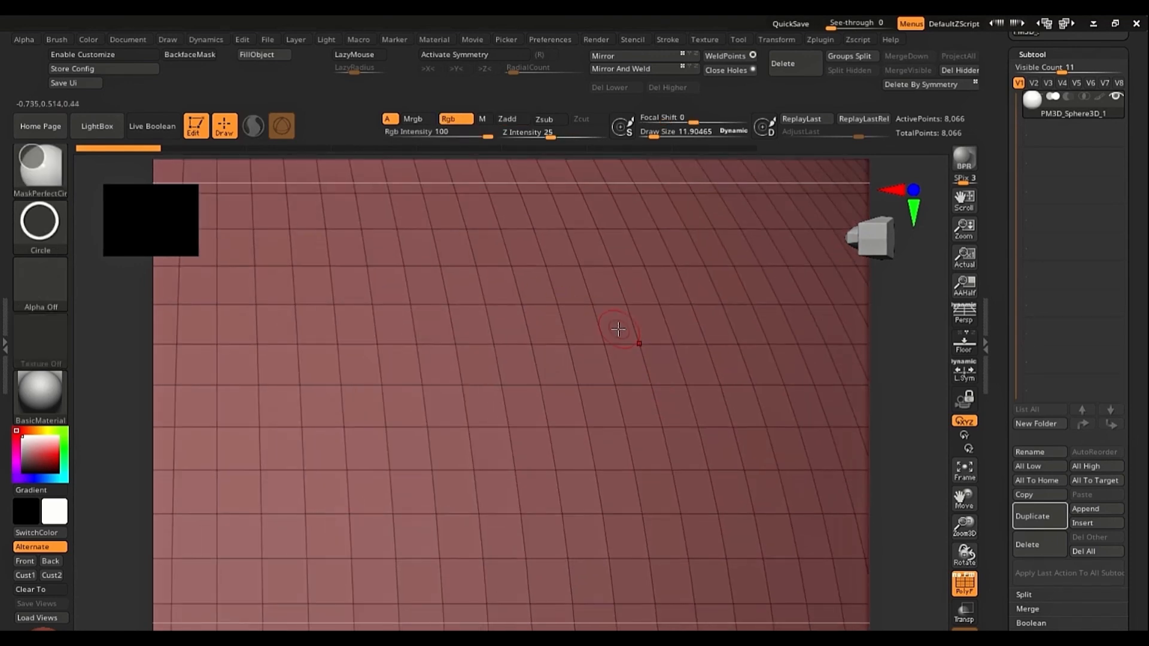
Step: Set the draw size to about 45 and switch the sphere's wireframe off and on again
key(s)
drag(617, 329, 627, 329)
ctrl+right_drag(627, 330, 509, 337)
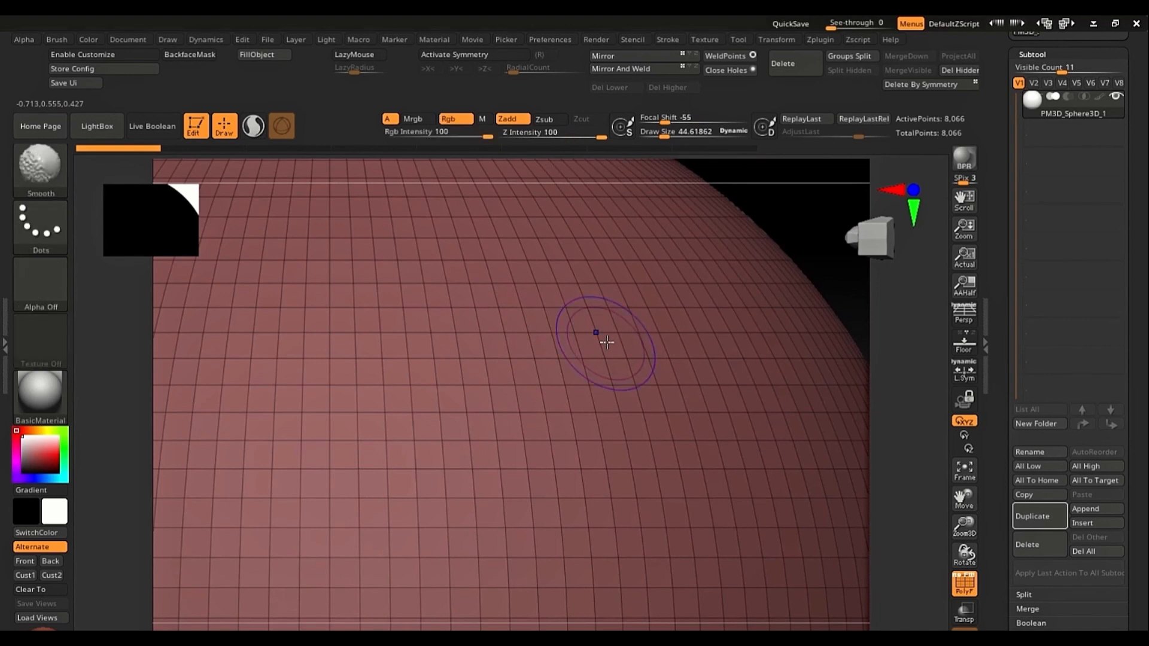
key(shift+f)
key(shift+f)
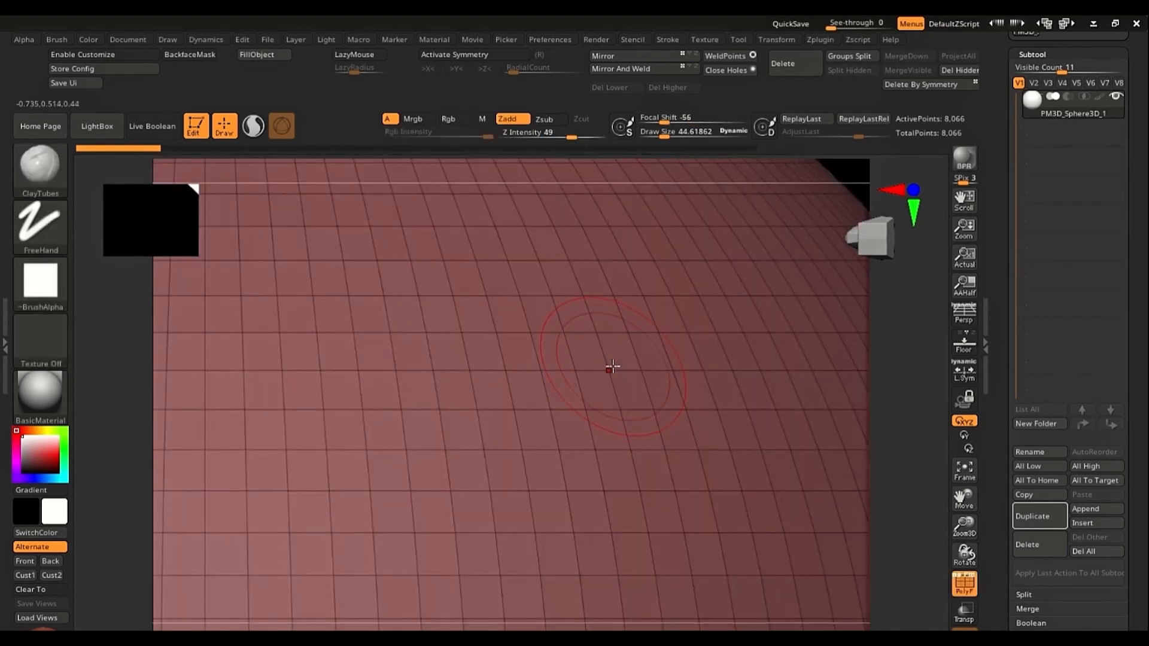
Step: Sculpt a short diagonal ClayTubes stroke on the sphere at a draw size of about 45, hide the wireframe and inspect the stroke
mouse_move(612, 367)
mouse_down()
mouse_move(526, 509)
mouse_move(461, 579)
mouse_move(462, 570)
mouse_up()
key(ctrl)
key(shift+f)
key(ctrl)
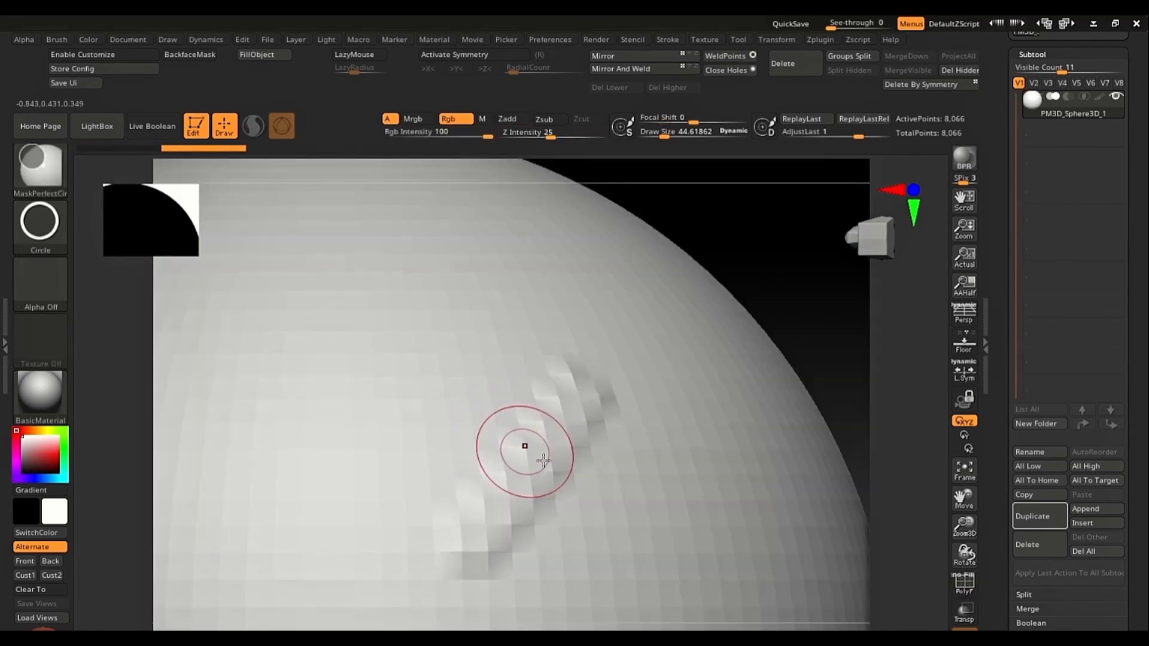
mouse_move(544, 460)
right_down()
mouse_move(554, 496)
mouse_move(600, 408)
right_up()
key(ctrl)
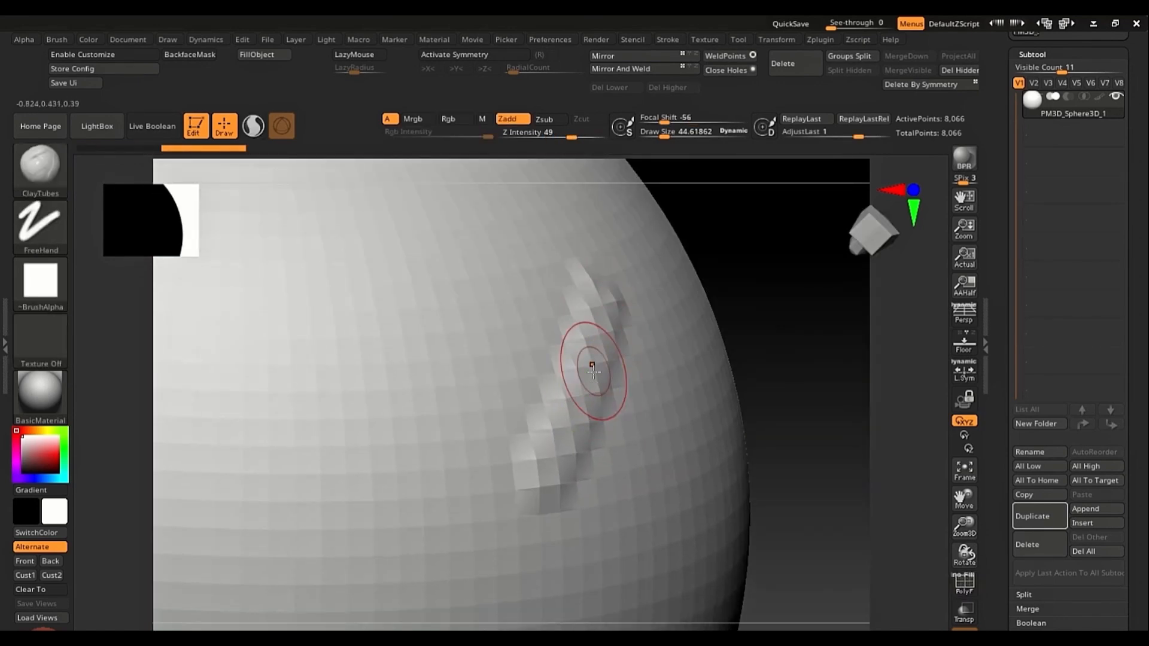
Step: Show the wireframe and pull a single vertex out beside the ClayTubes stroke using the Move brush at a draw size of about 12
key(b)
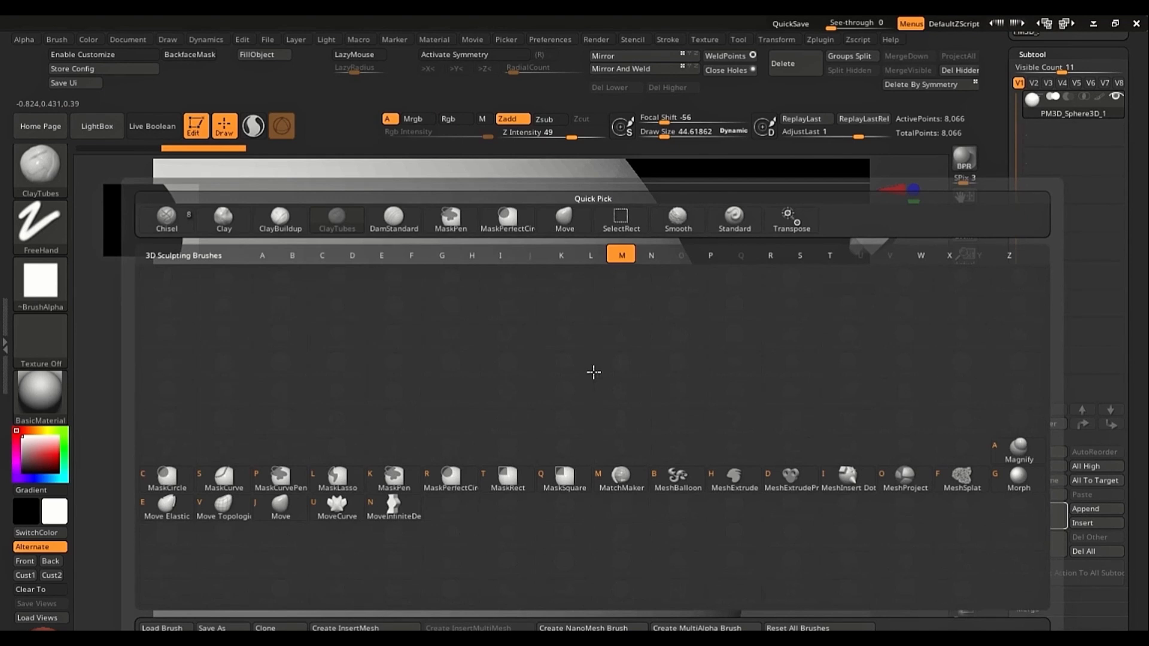
key(j)
ctrl+right_drag(493, 287, 549, 463)
key(shift+f)
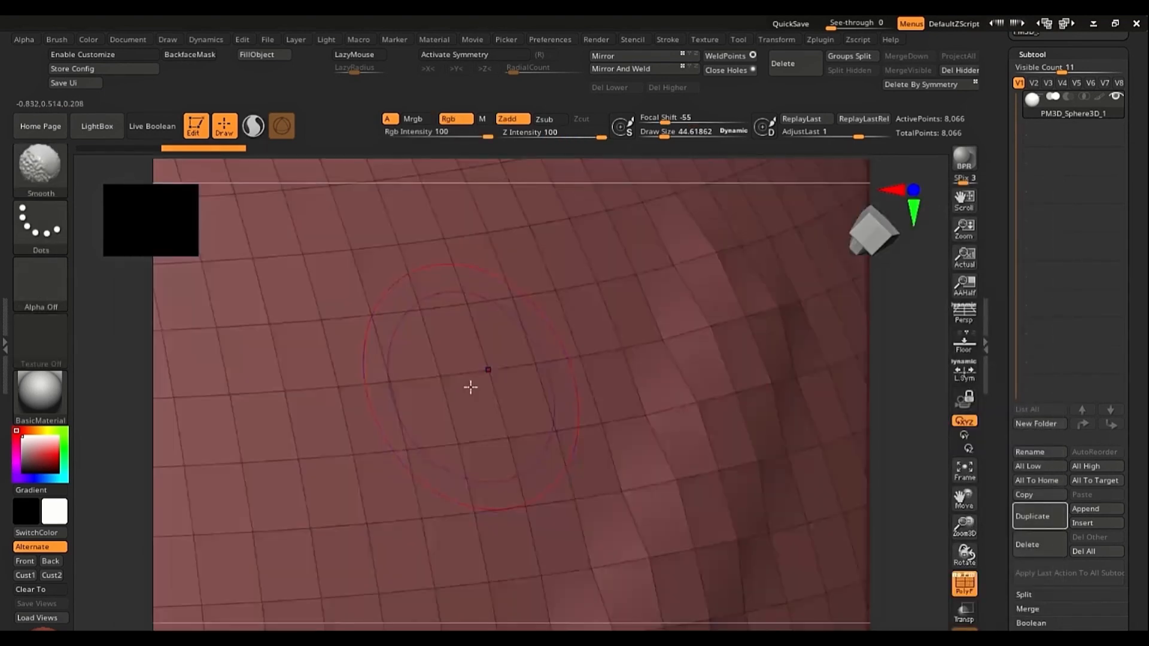
key(s)
drag(470, 387, 461, 388)
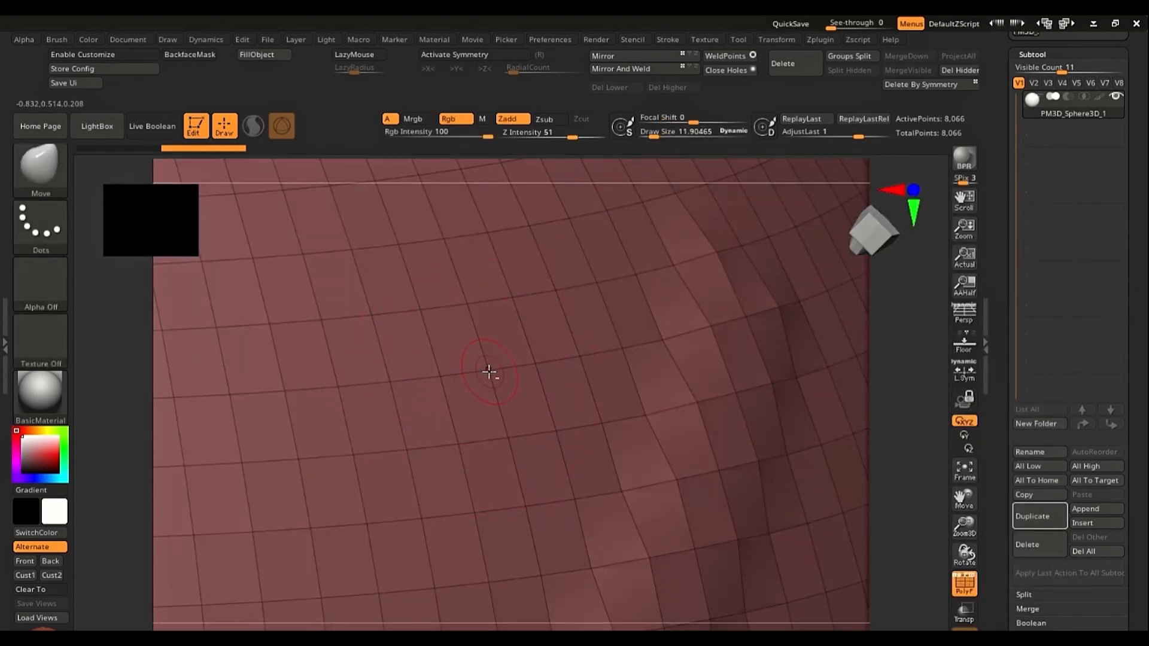
drag(515, 377, 658, 386)
key(shift+f)
right_drag(592, 395, 551, 364)
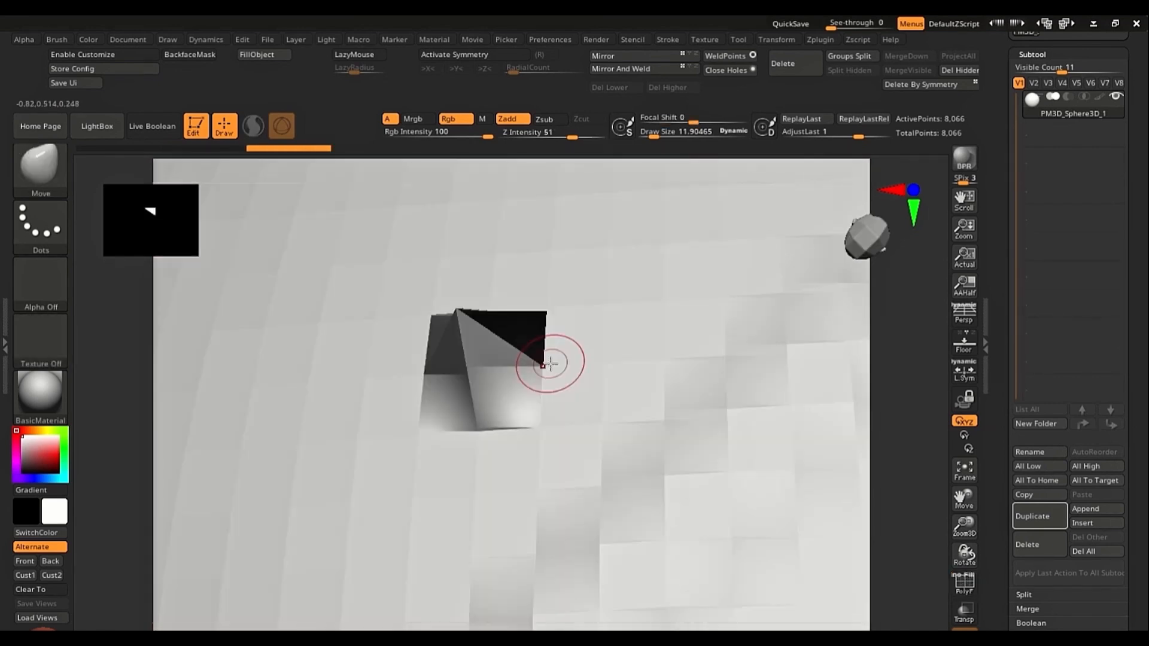
Step: Enlarge the Move brush to a draw size of about 129 and pull a broad bump out of the sphere beside the small spike
key(s)
drag(551, 364, 560, 367)
mouse_move(479, 392)
right_down()
mouse_move(433, 320)
mouse_move(481, 366)
mouse_move(458, 372)
mouse_move(487, 357)
mouse_move(512, 379)
right_up()
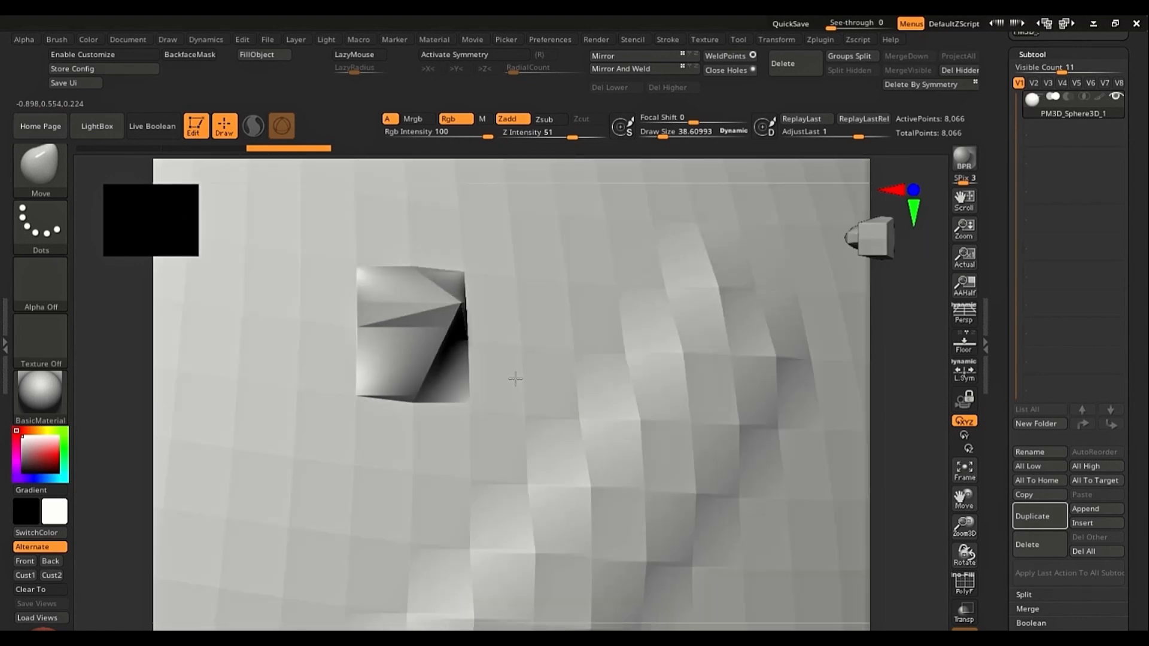
key(s)
drag(410, 317, 420, 322)
ctrl+right_drag(420, 326, 300, 284)
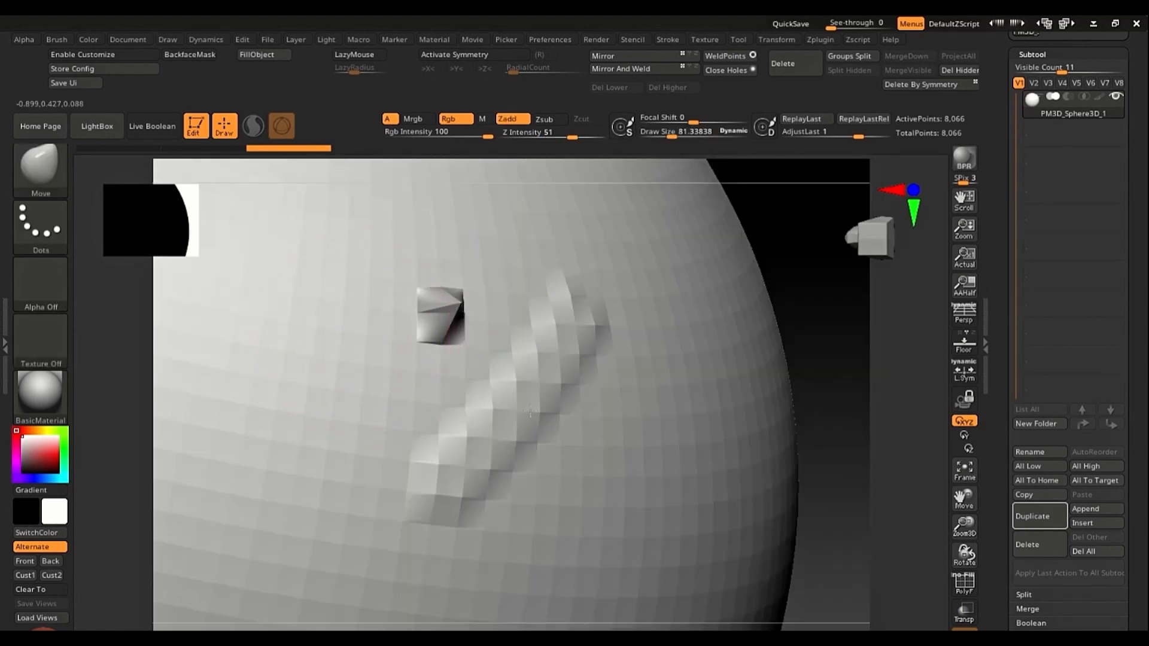
alt+right_drag(355, 324, 519, 380)
key(s)
drag(448, 373, 456, 373)
mouse_move(407, 338)
mouse_down()
mouse_move(390, 308)
mouse_move(405, 263)
mouse_up()
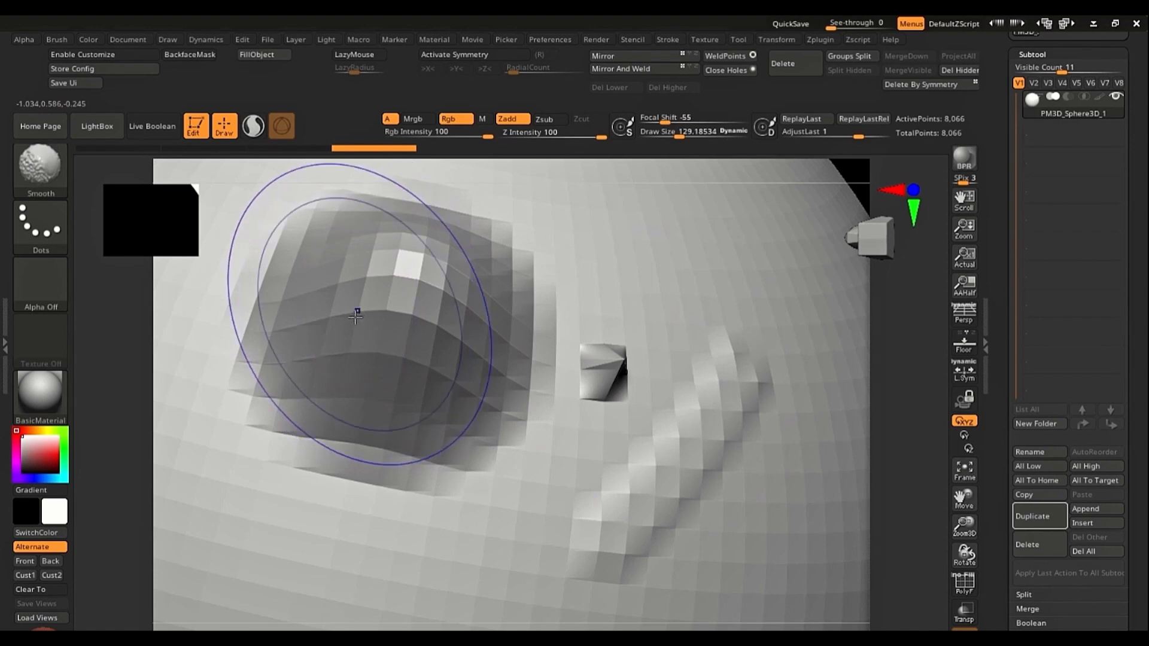
Step: Show the wireframe on the broad bump and compare its polygons with a draw size of about 58
key(shift+f)
ctrl+right_drag(275, 322, 300, 379)
key(s)
drag(301, 379, 289, 380)
right_drag(311, 359, 240, 346)
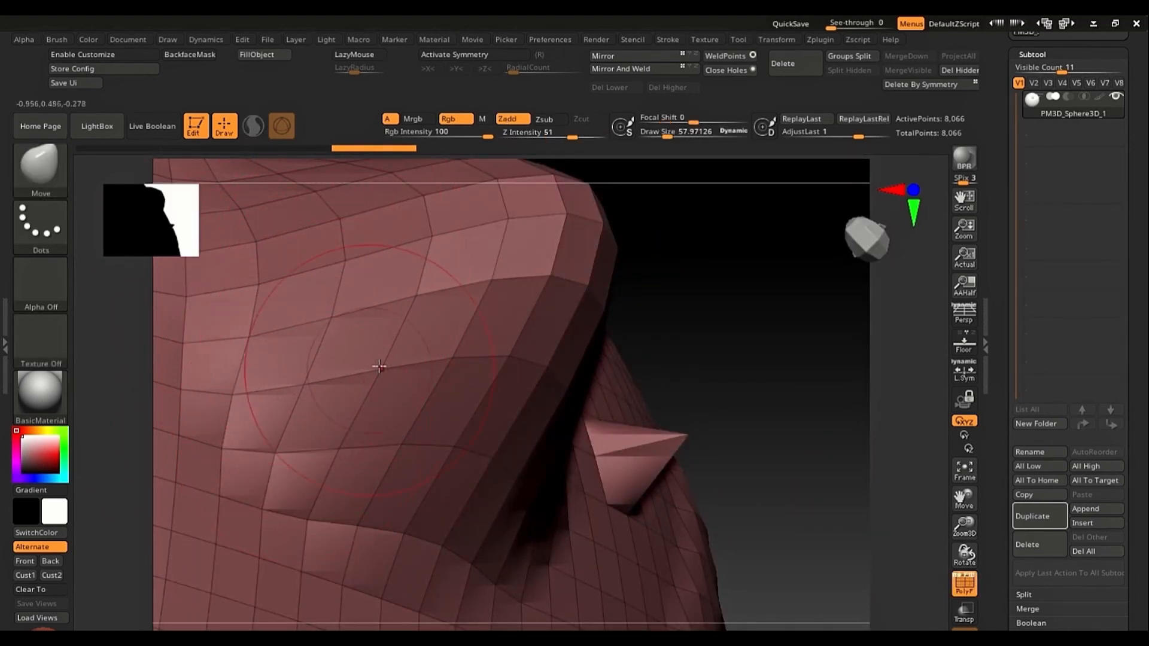
Step: Reduce the draw size to 1 and compare the brush with the individual polygons of the untouched surface beside the bump
ctrl+right_drag(451, 332, 439, 287)
alt+right_drag(523, 382, 734, 378)
ctrl+right_drag(269, 311, 364, 344)
key(s)
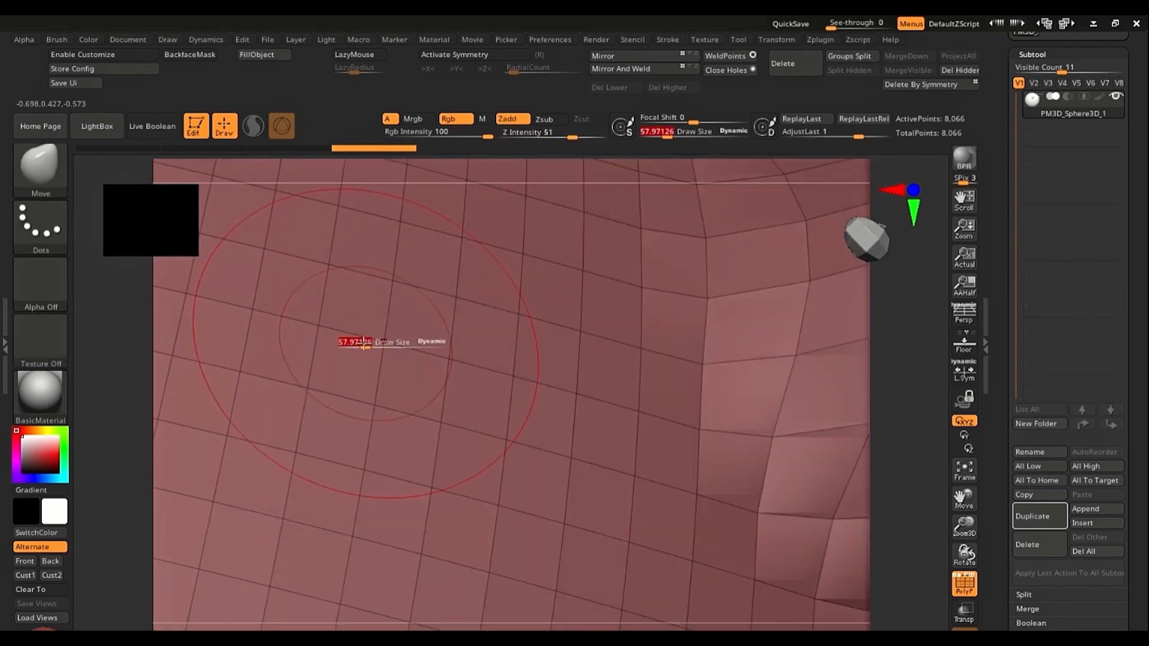
drag(363, 345, 349, 345)
ctrl+right_drag(334, 352, 377, 382)
key(s)
drag(377, 393, 368, 393)
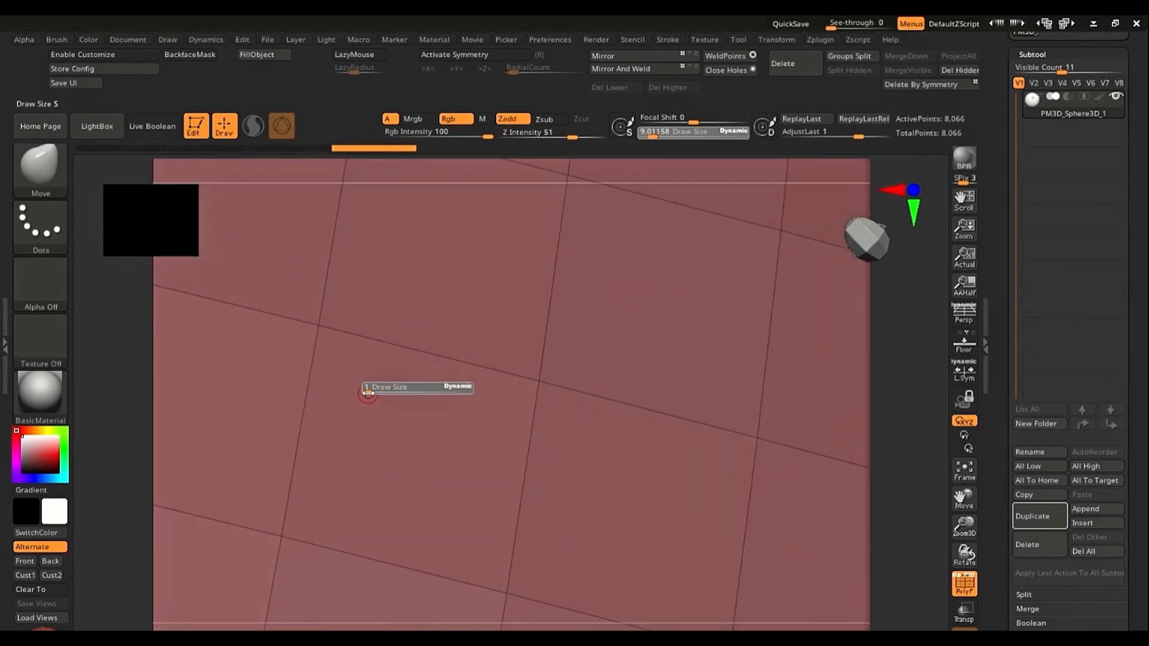
Step: Set the draw size to about 5.5 and pull one vertex of the untouched surface sideways with the Move brush
mouse_move(370, 407)
alt+right_down()
mouse_move(419, 320)
mouse_move(485, 475)
alt+right_up()
alt+right_drag(544, 457, 456, 239)
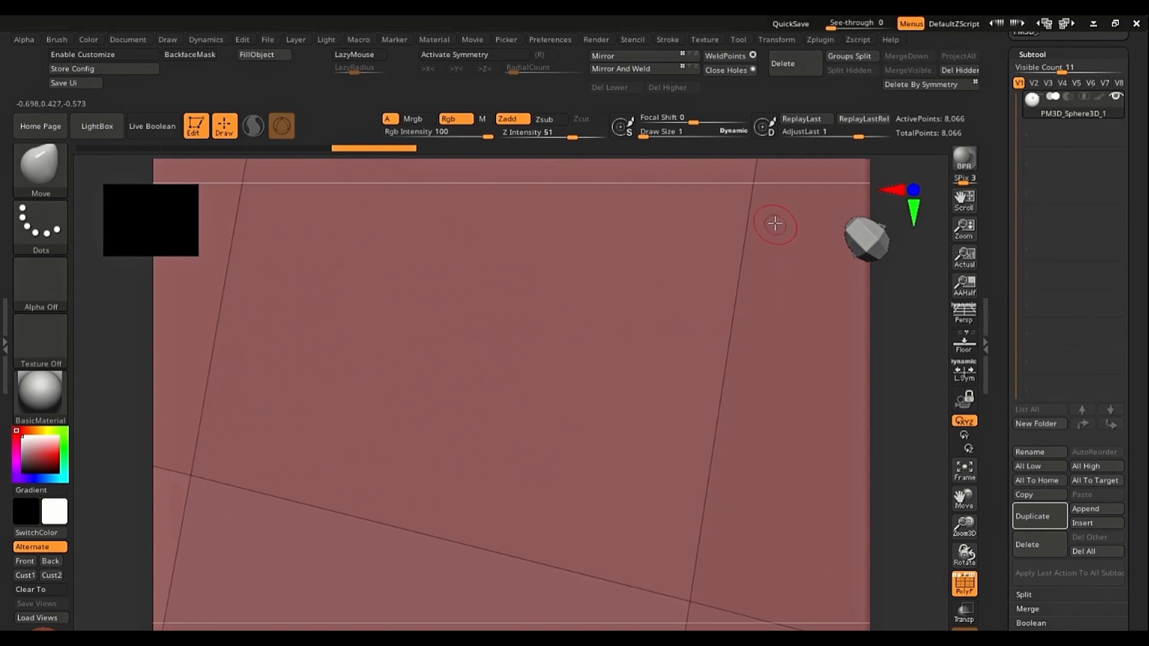
key(s)
drag(682, 602, 689, 601)
alt+right_drag(685, 579, 636, 397)
mouse_move(637, 418)
mouse_down()
mouse_move(685, 436)
mouse_move(964, 378)
mouse_move(821, 383)
mouse_up()
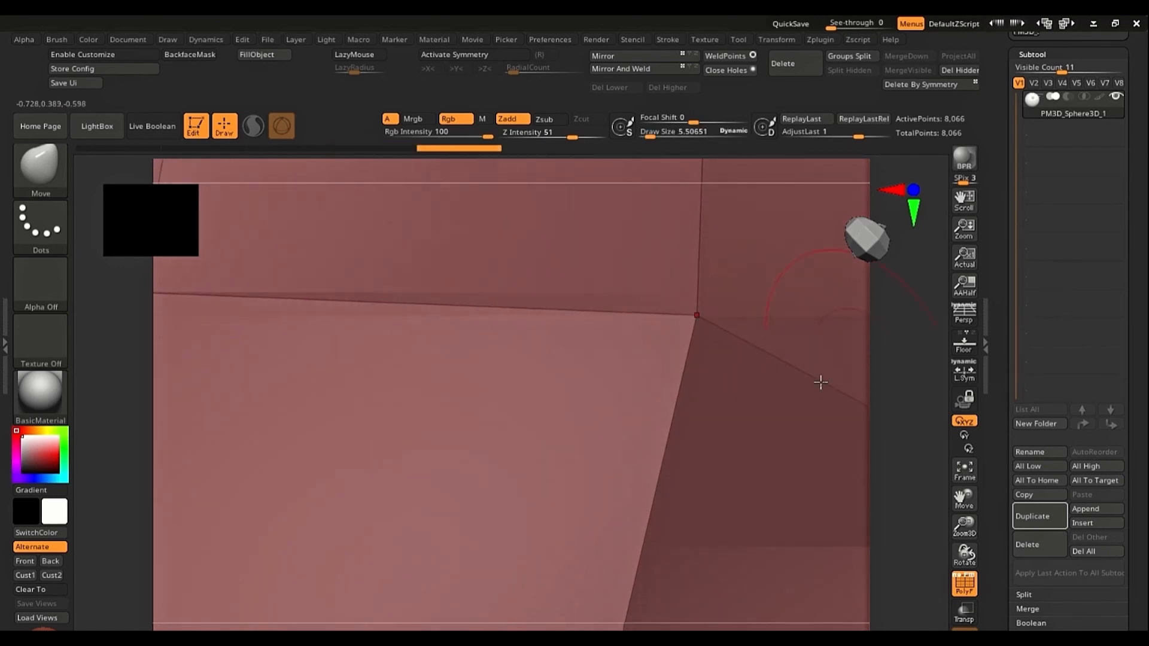
Step: Set the draw size to about 19 and examine the moved vertex against the surrounding polygons and the whole sphere
ctrl+right_drag(664, 467, 592, 330)
ctrl+right_drag(579, 376, 515, 347)
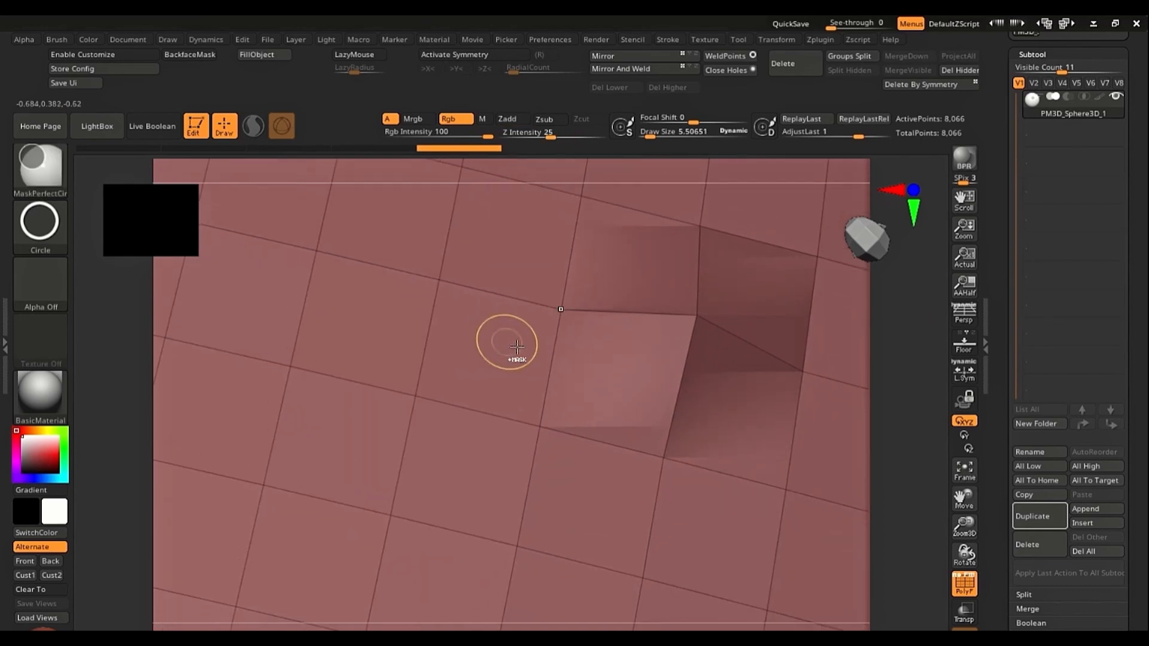
key(s)
drag(570, 359, 578, 359)
ctrl+right_drag(563, 421, 585, 361)
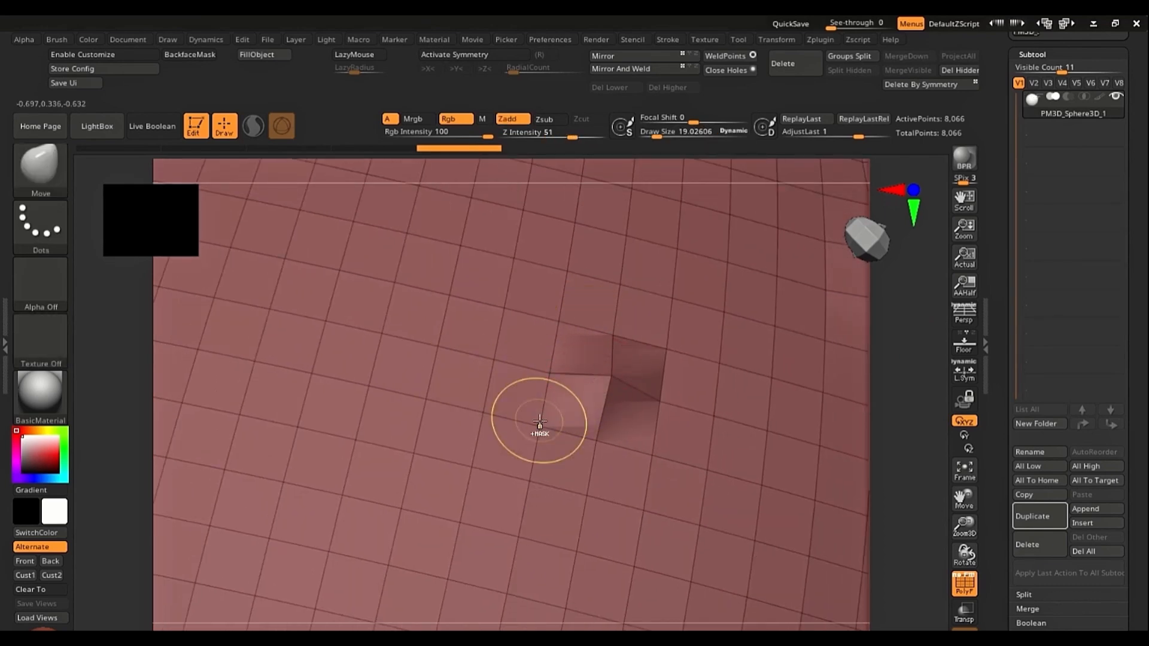
ctrl+right_drag(541, 430, 669, 456)
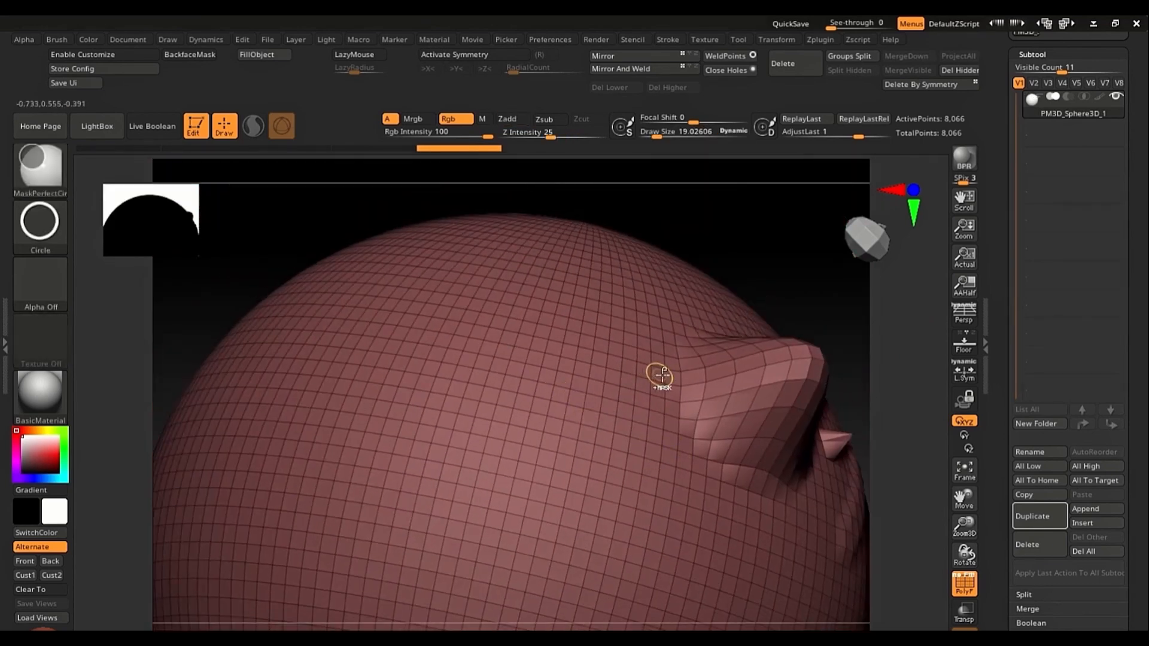
Step: Undo all the Move strokes and the ClayTubes stroke on the sphere
key(ctrl+z)
right_drag(622, 422, 333, 328)
key(ctrl+z)
right_drag(484, 366, 451, 357)
key(ctrl)
key(ctrl+z)
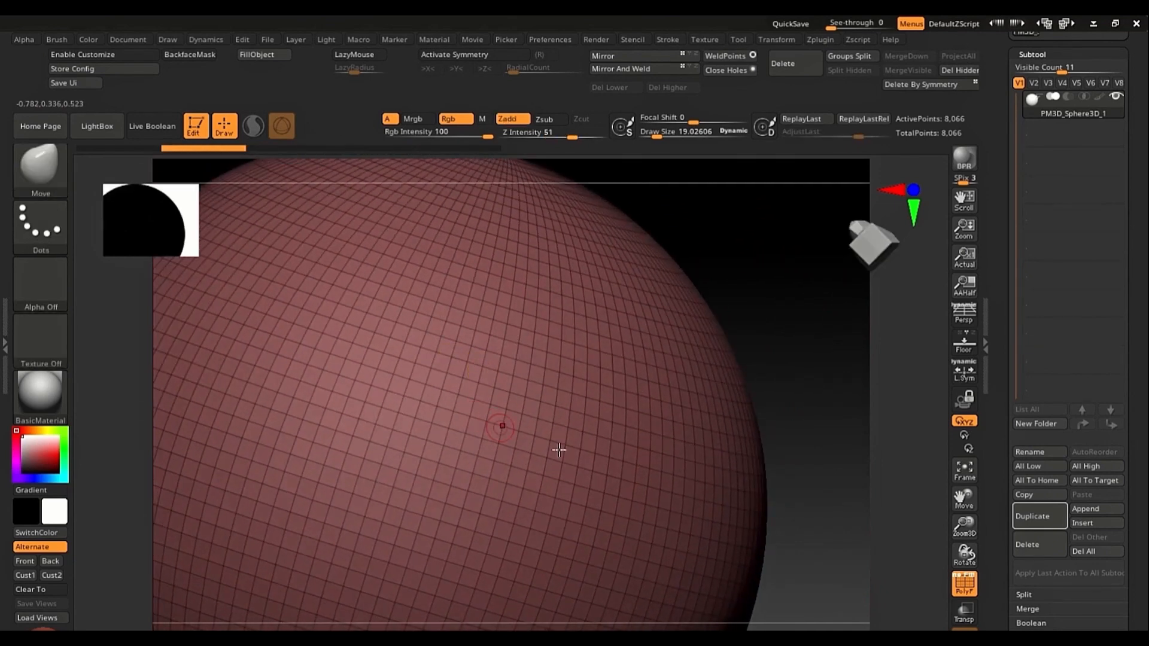
key(ctrl+z)
alt+right_drag(500, 426, 601, 446)
key(shift)
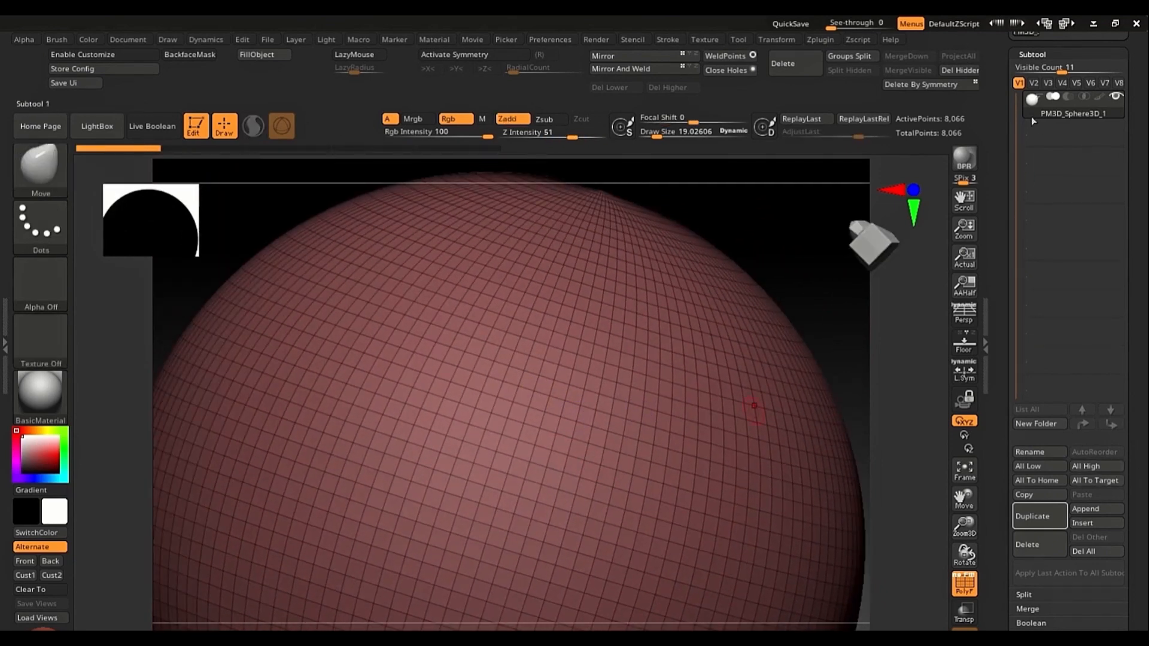
Step: Open the Geometry settings of the sphere tool
click(1032, 55)
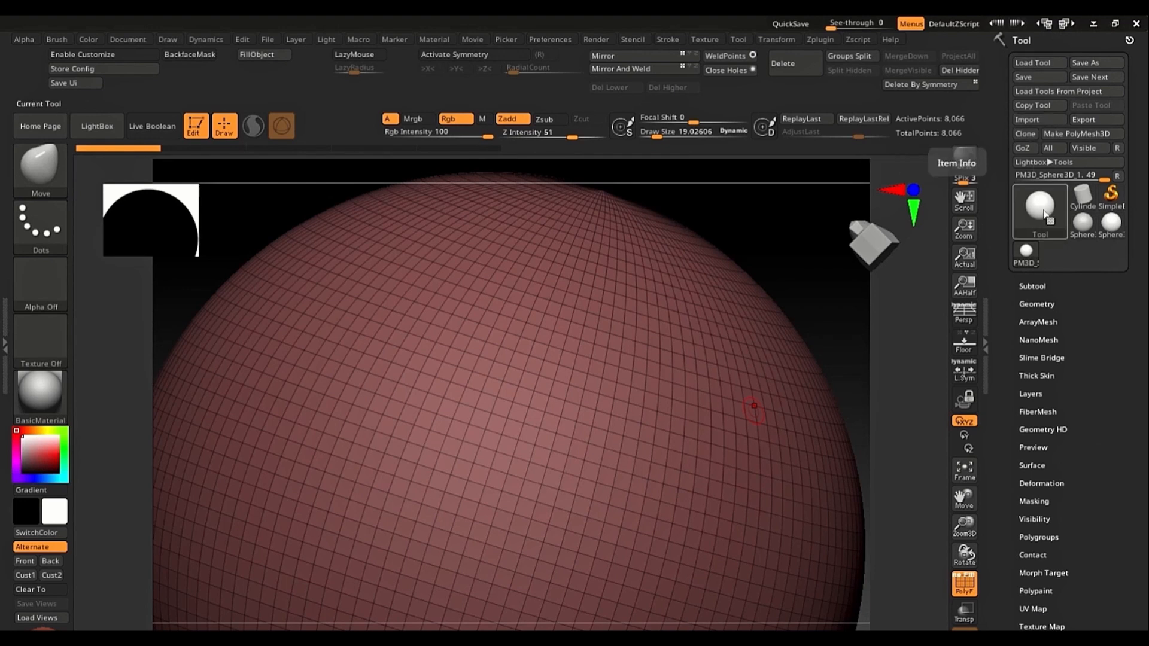
click(1044, 304)
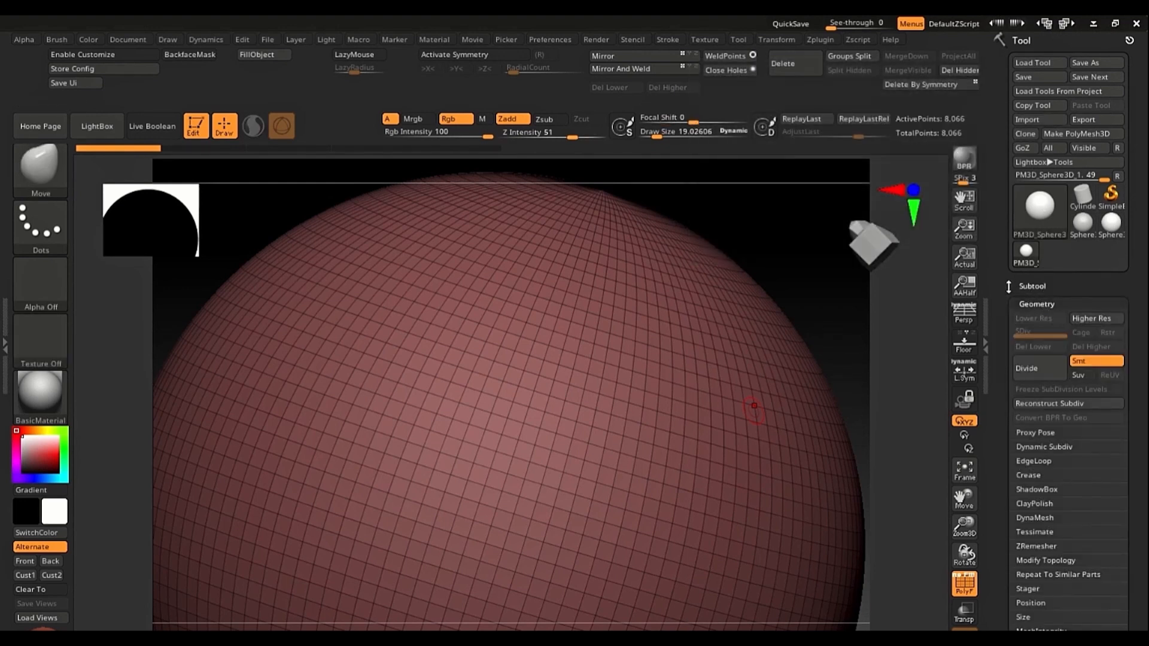
scroll(1040, 190, down, 3)
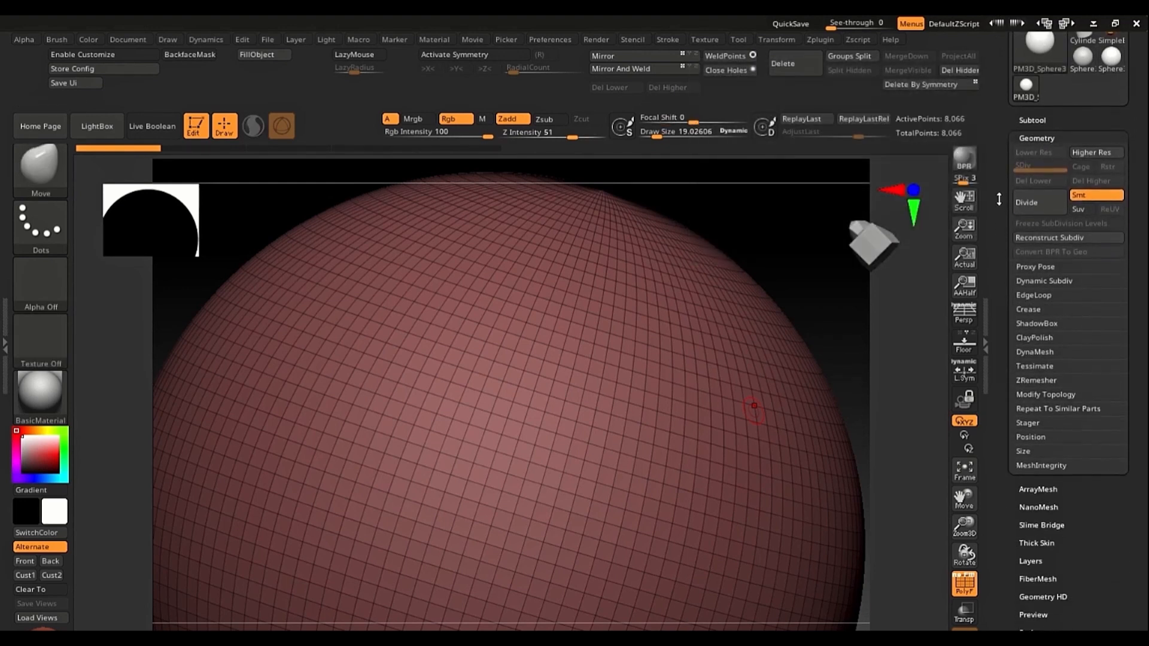
Step: Divide the sphere's mesh once, switch between the undivided and divided versions, and undo the division
click(1030, 192)
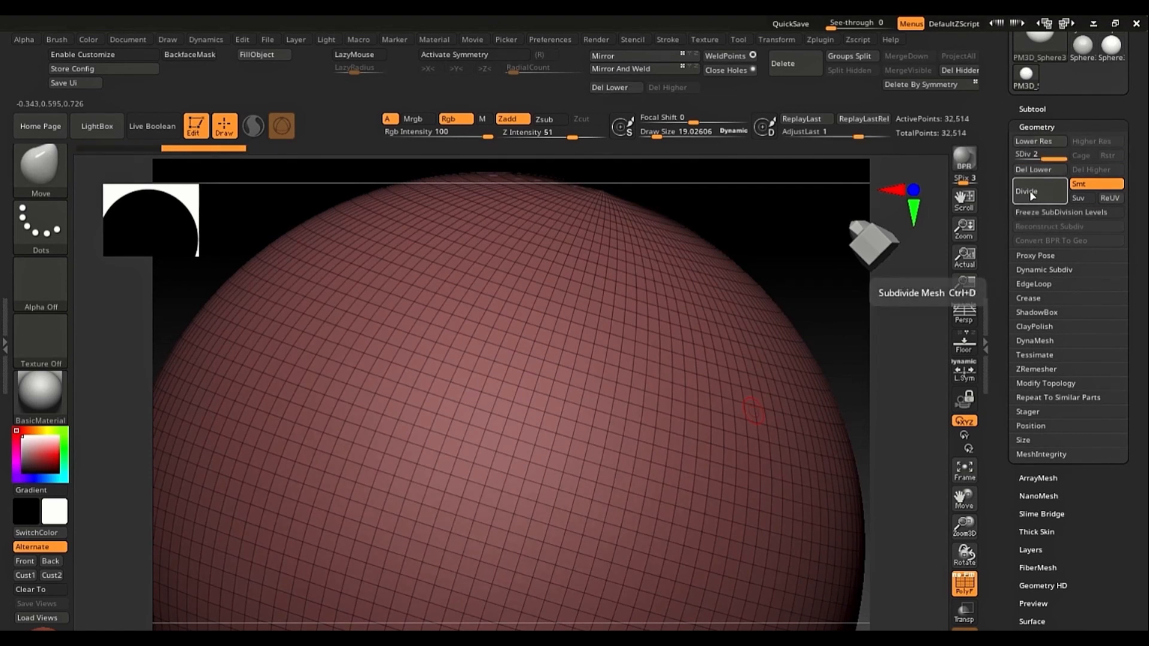
key(ctrl+z)
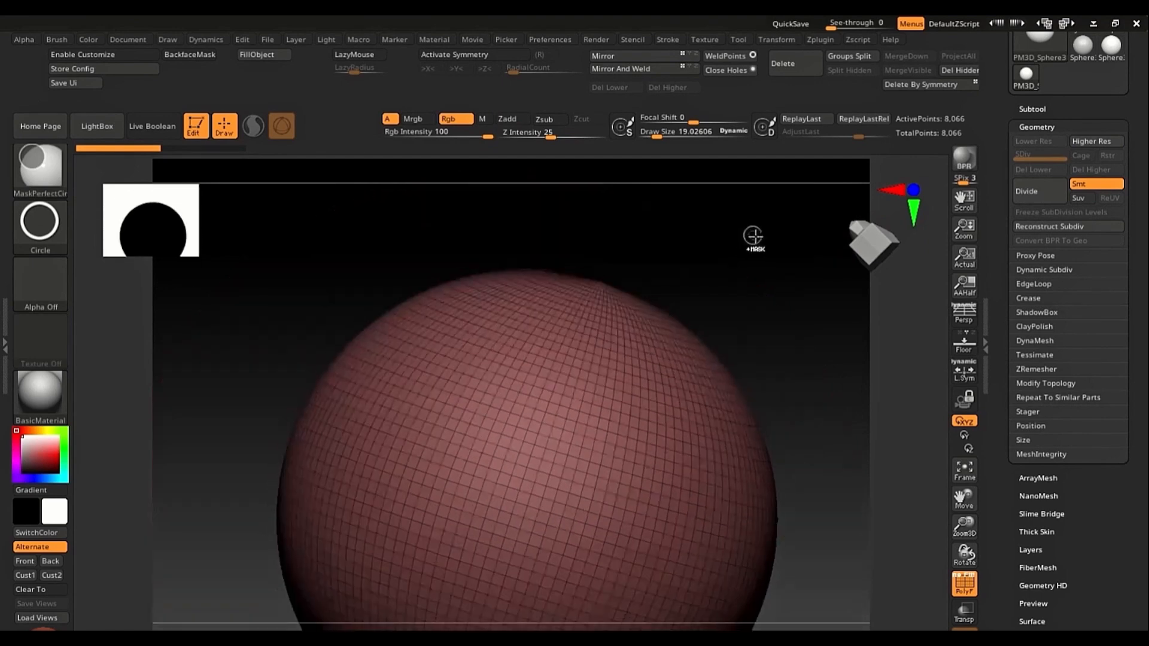
ctrl+right_drag(602, 341, 617, 374)
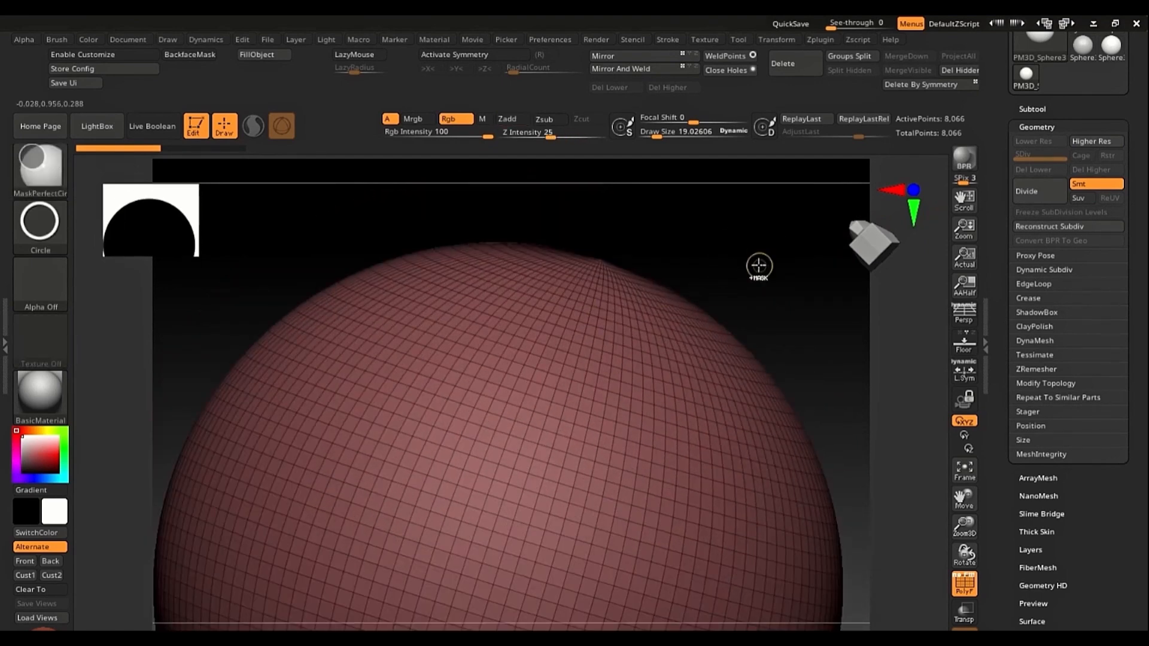
key(ctrl+shift+z)
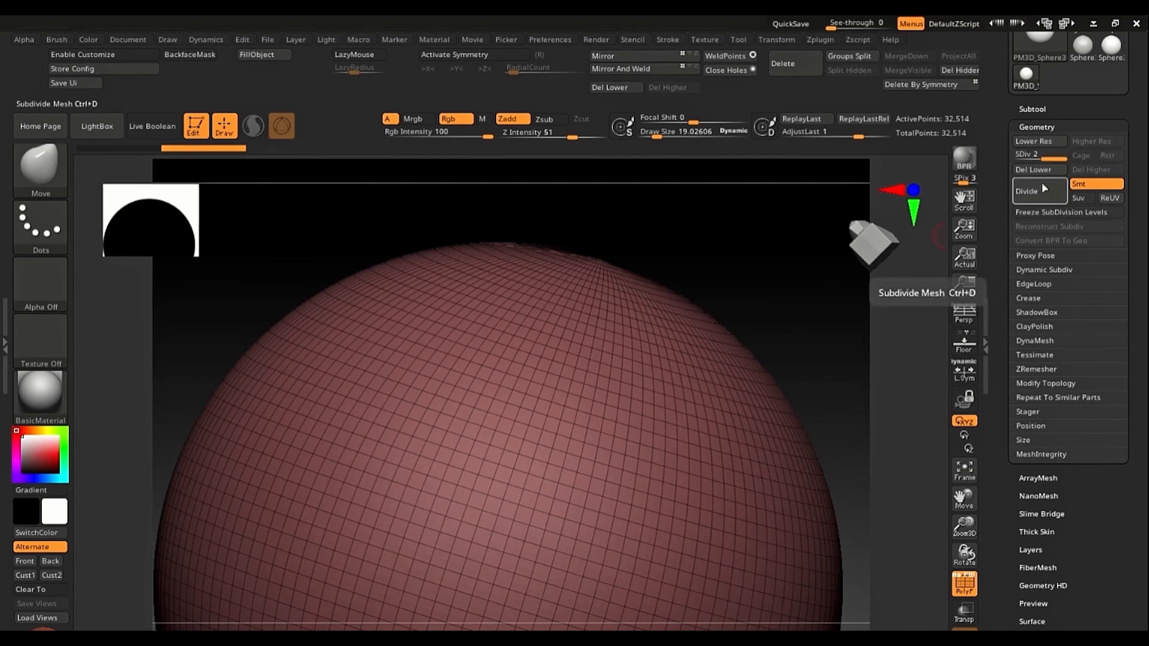
key(ctrl+z)
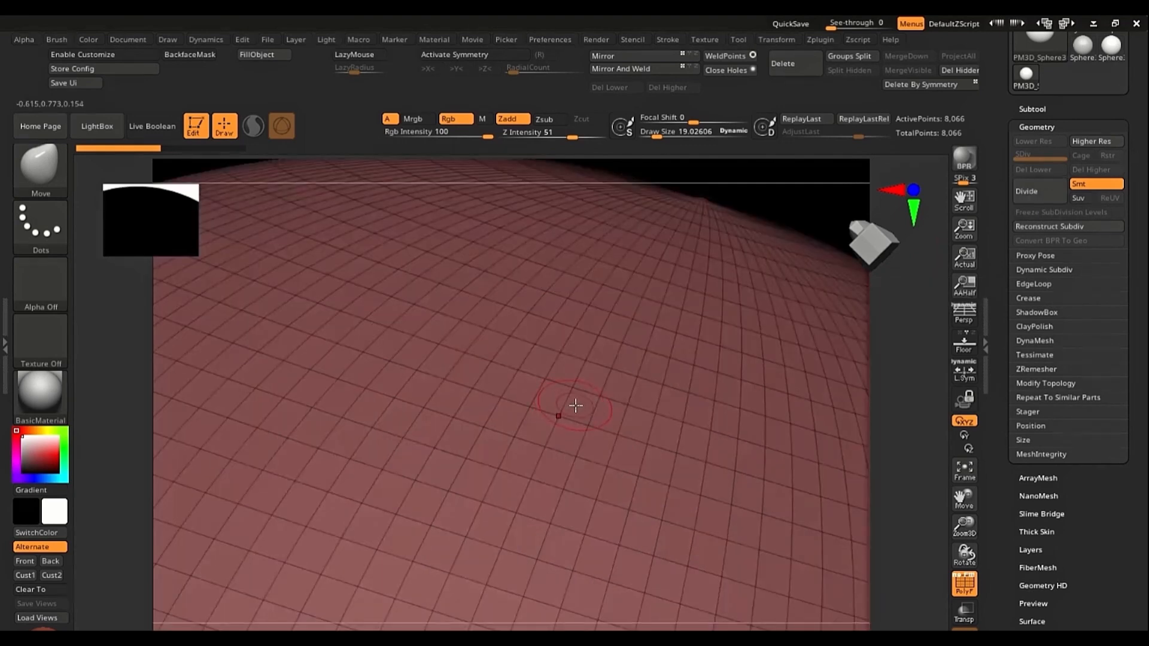
Step: Divide the sphere's mesh once to subdivision level 2 and refresh its wireframe to examine the split polygons up close
mouse_move(564, 392)
ctrl+right_down()
mouse_move(666, 556)
mouse_move(676, 598)
ctrl+right_up()
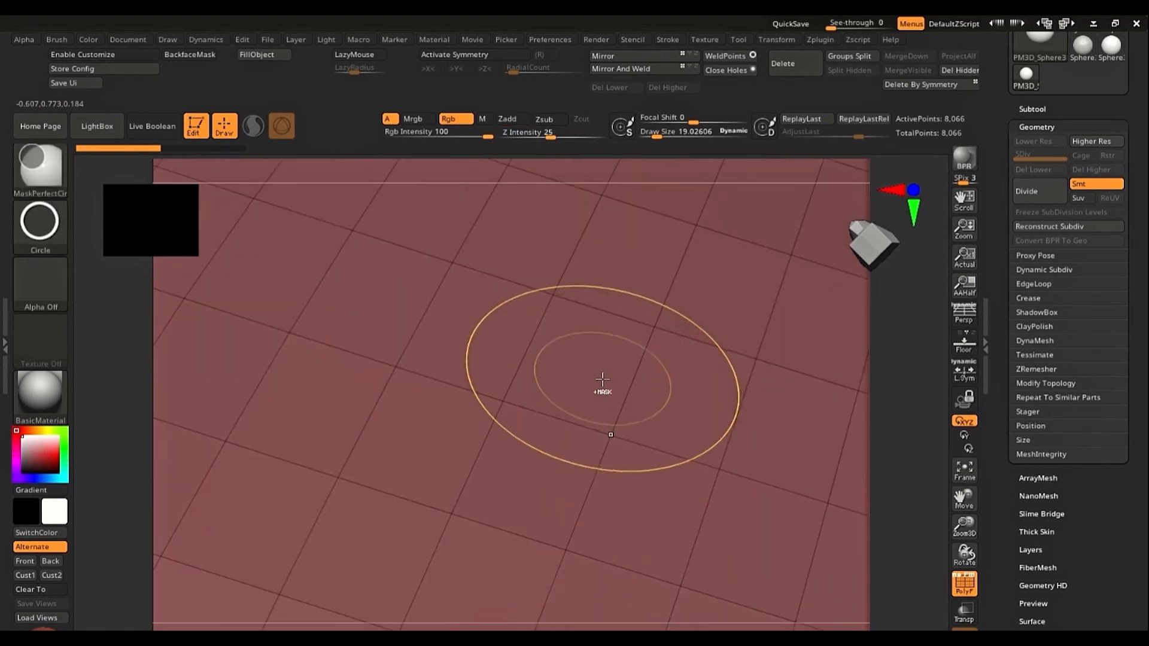
ctrl+right_drag(603, 391, 640, 509)
mouse_move(565, 216)
ctrl+right_down()
mouse_move(579, 367)
mouse_move(569, 334)
ctrl+right_up()
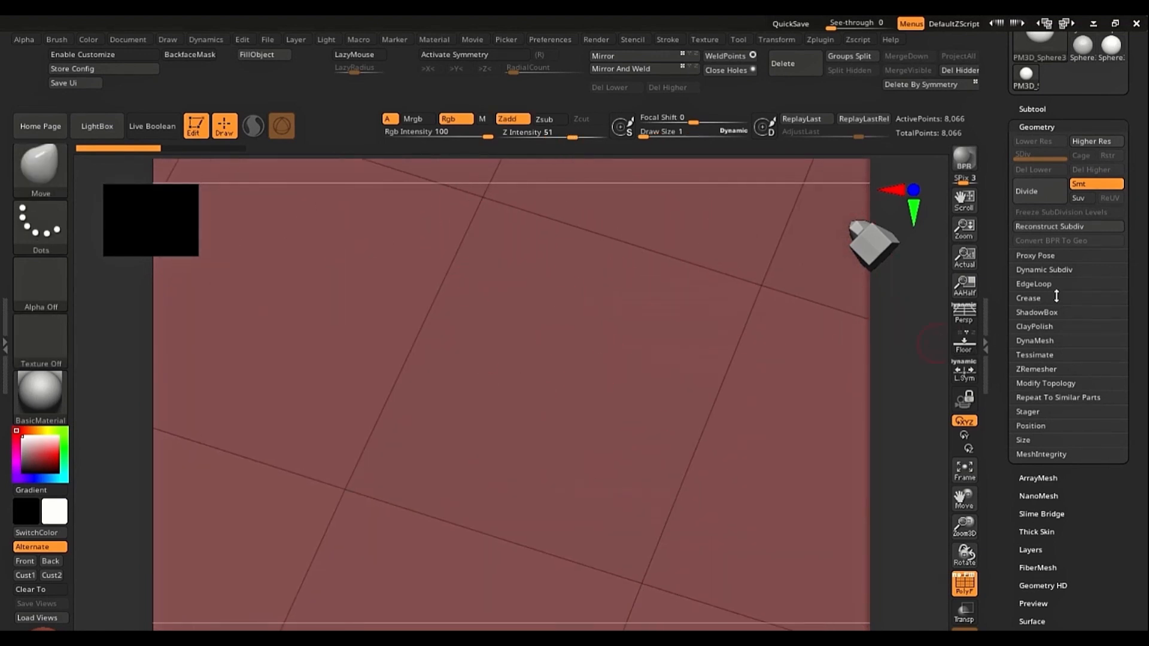
click(1050, 193)
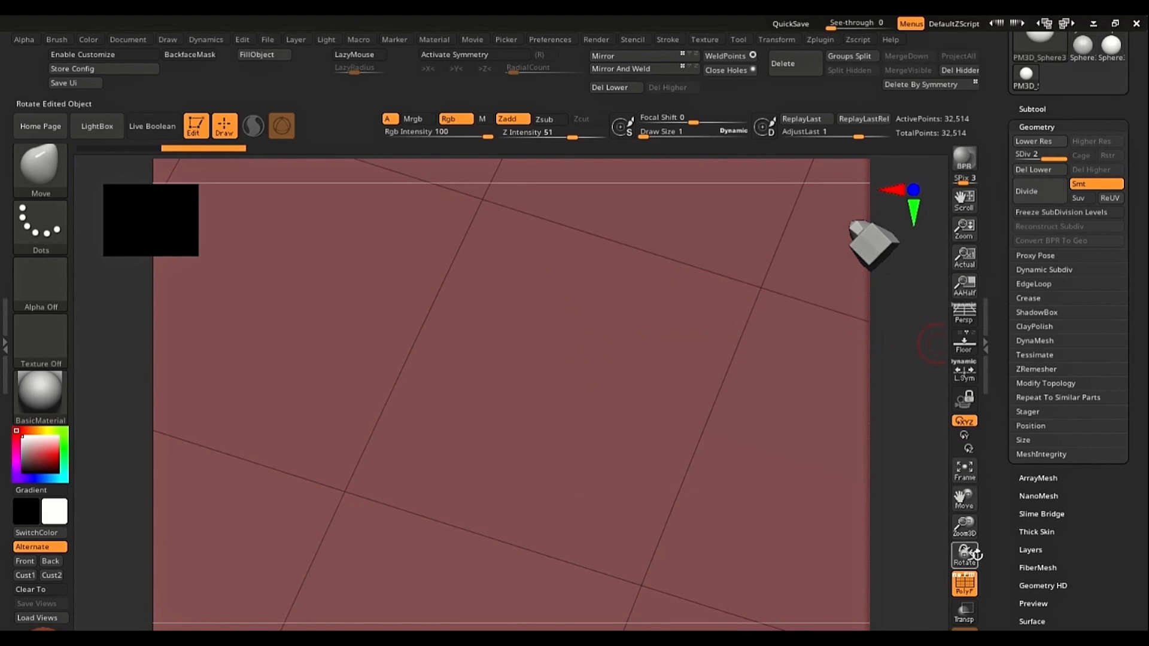
click(969, 591)
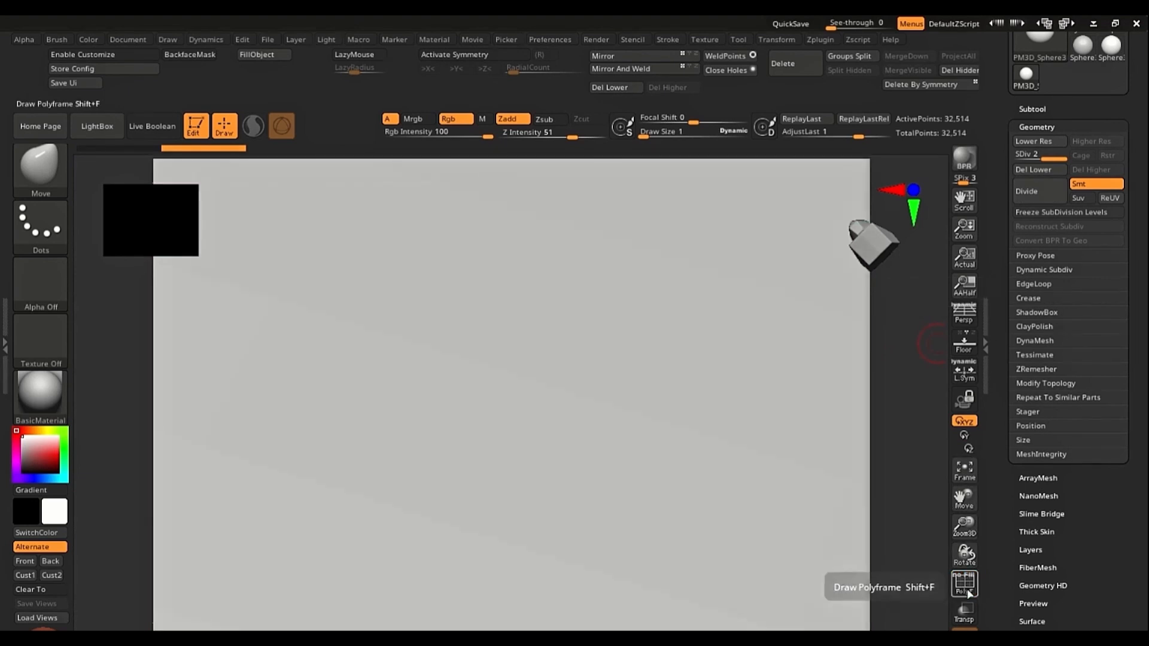
click(970, 591)
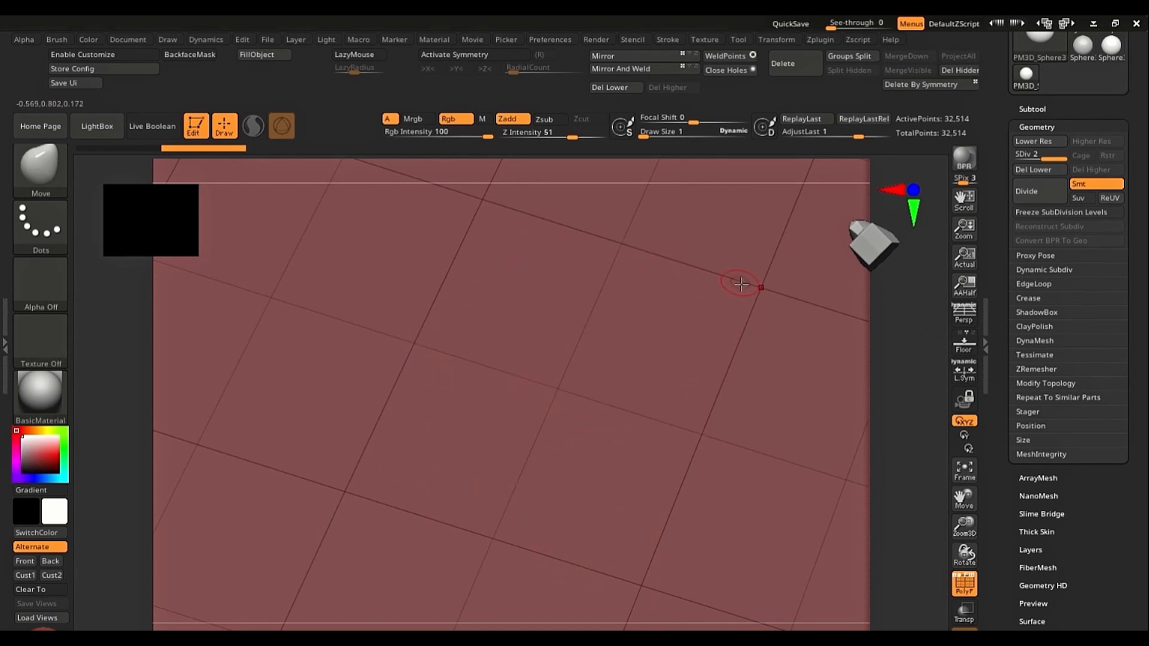
Step: Set the draw size to about 3.7 against the divided polygons and hide the wireframe
key(s)
drag(573, 331, 580, 331)
key(s)
drag(585, 383, 583, 383)
ctrl+right_drag(536, 360, 506, 337)
key(shift+f)
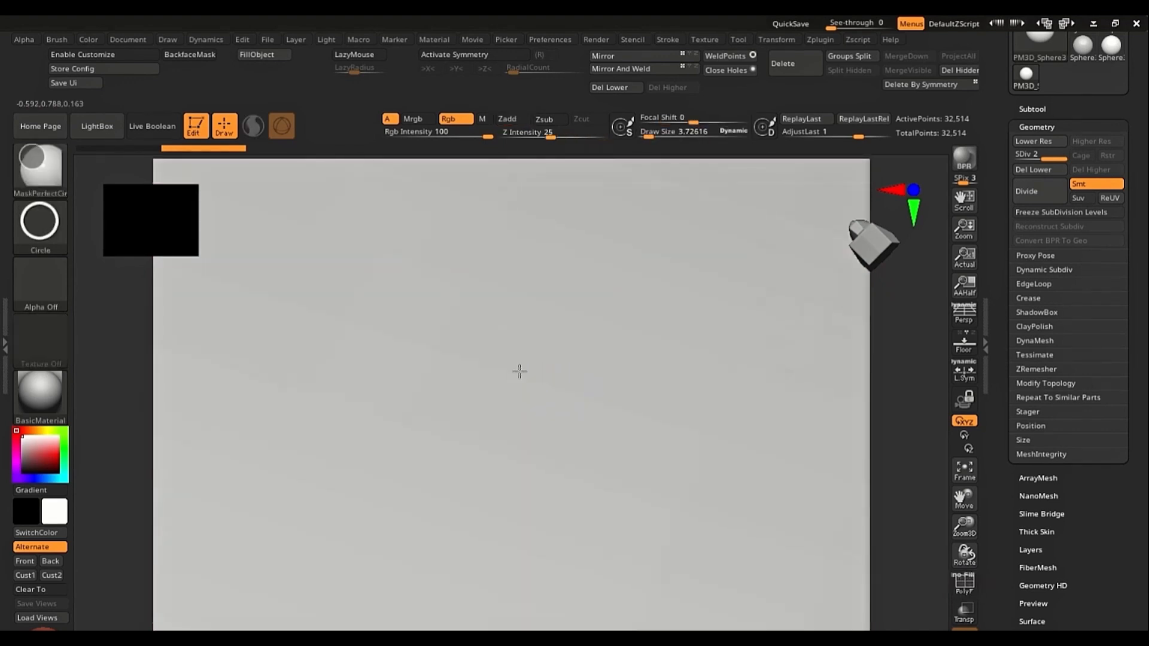
Step: Choose the Standard brush with a draw size of about 12, sculpt a short curved stroke on the sphere and inspect it
key(b)
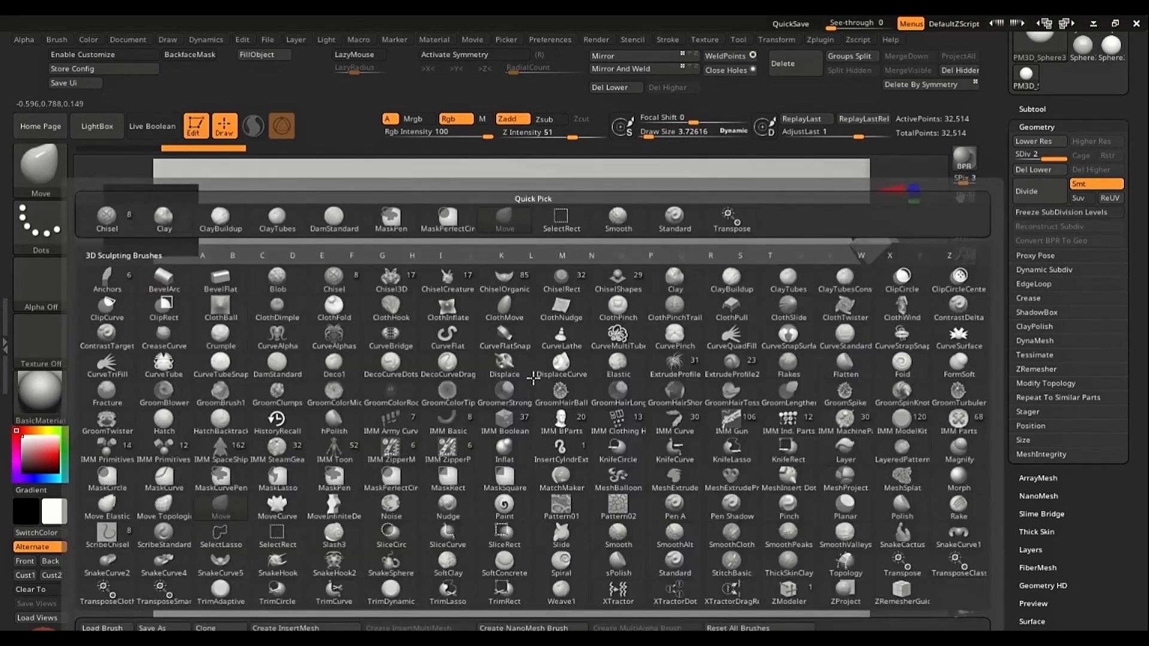
key(s)
key(t)
key(s)
drag(534, 383, 557, 383)
drag(455, 445, 321, 487)
mouse_move(631, 418)
ctrl+right_down()
mouse_move(502, 348)
mouse_move(549, 470)
ctrl+right_up()
right_drag(592, 394, 601, 374)
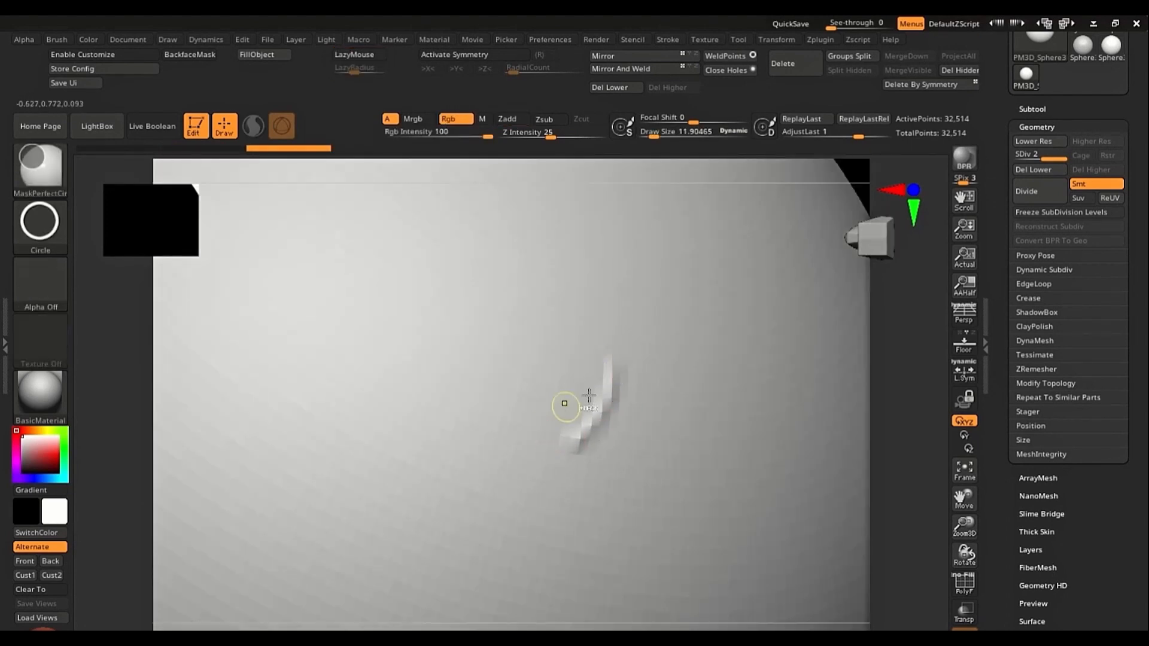
Step: Undo the Standard brush stroke and divide the sphere twice more, up to subdivision level 4
key(ctrl+z)
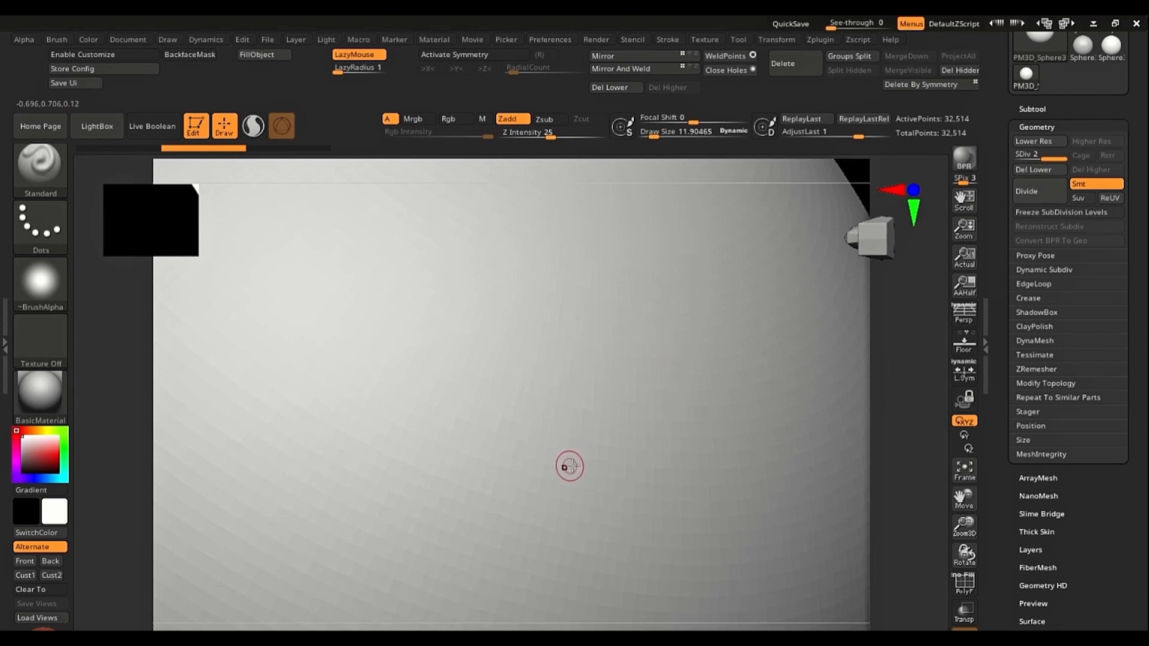
click(1053, 200)
click(1053, 200)
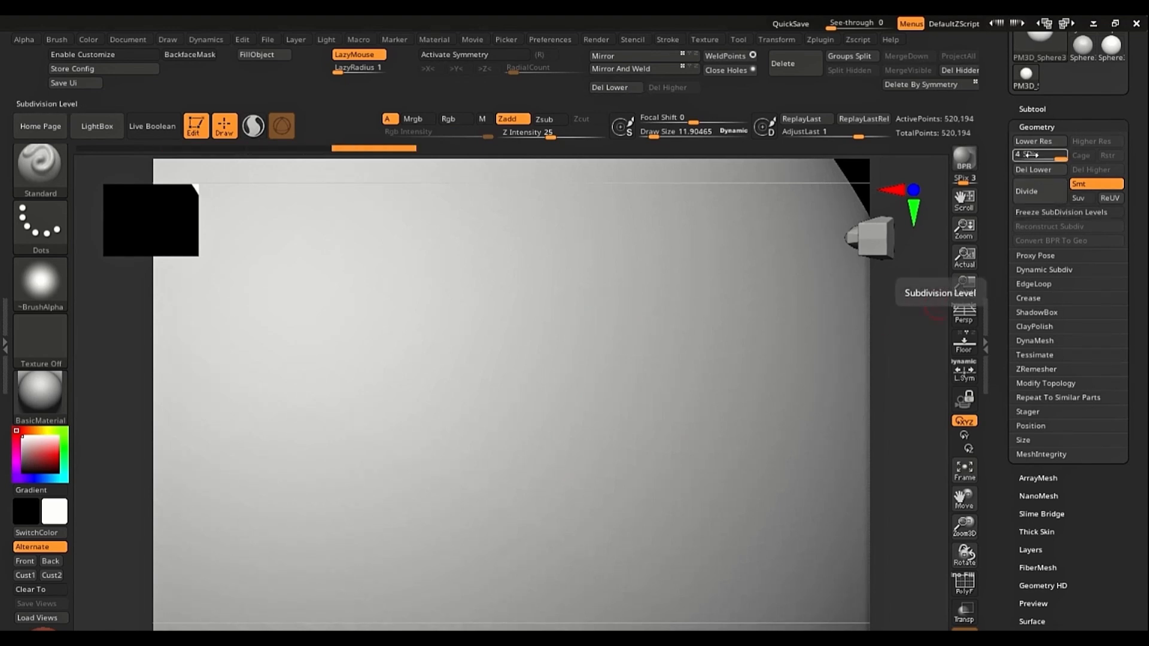
Step: Compare the sphere at subdivision levels 1 and 4, showing the wireframe and refreshing it at level 4
drag(1058, 154, 1017, 156)
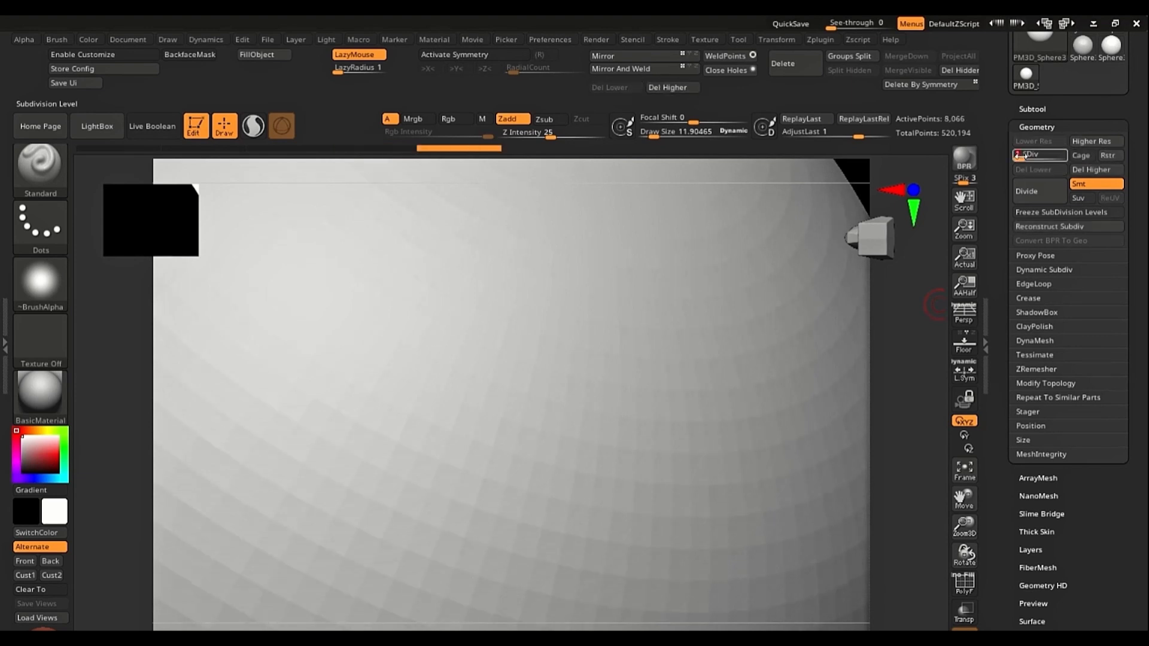
key(shift+f)
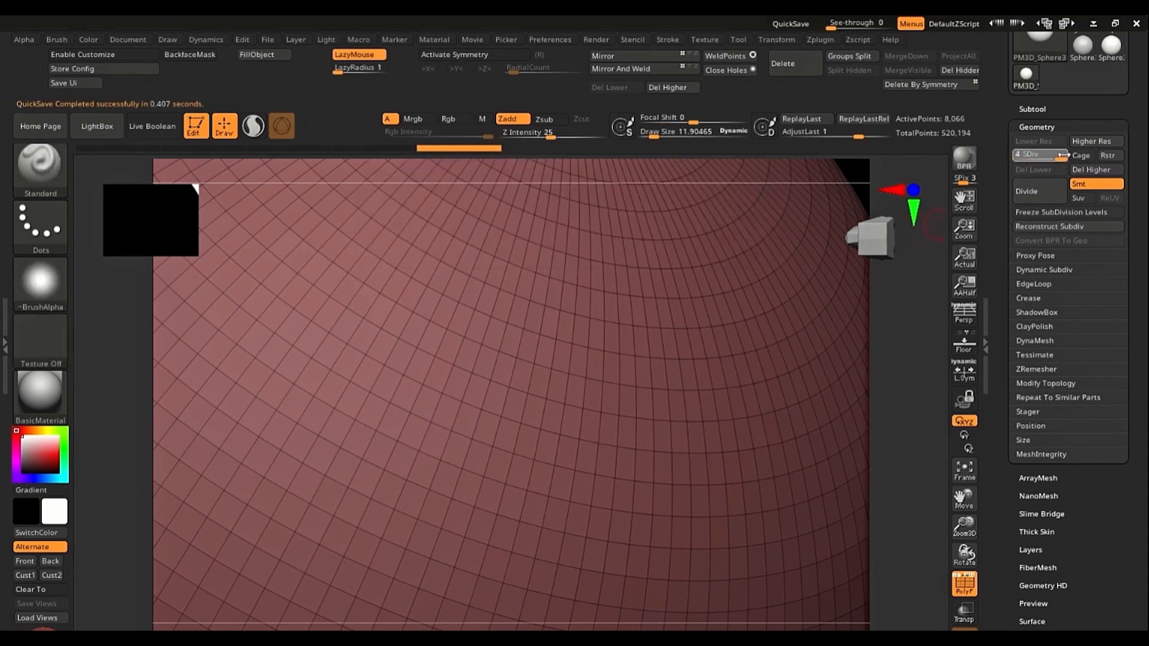
drag(1062, 155, 1058, 158)
key(shift)
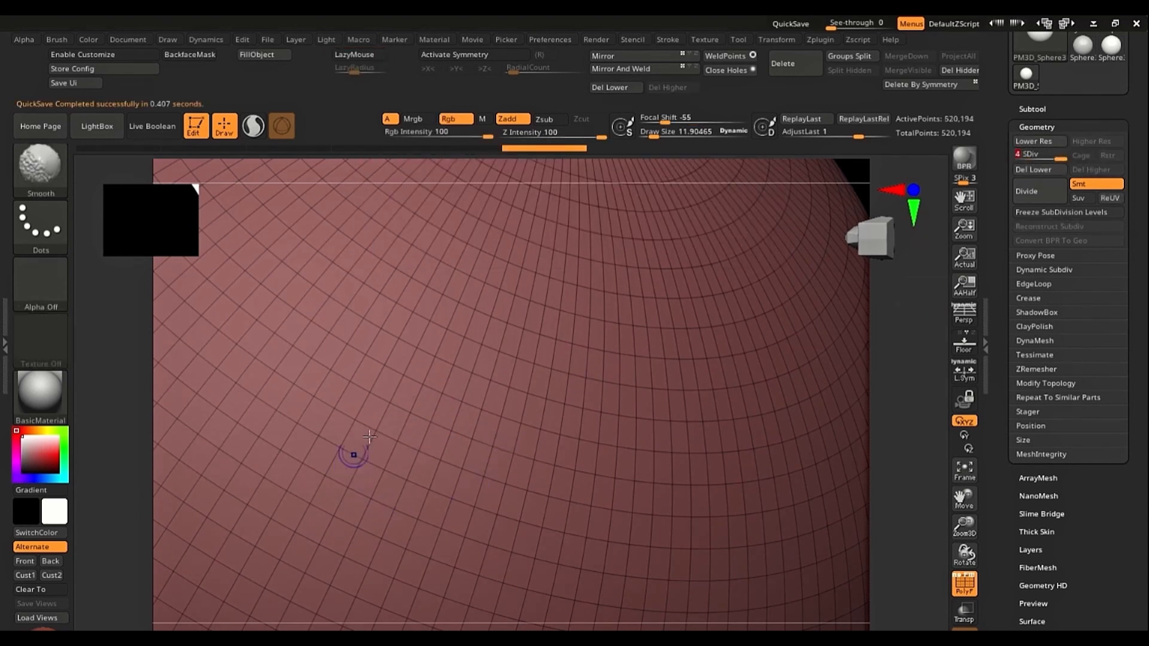
click(973, 590)
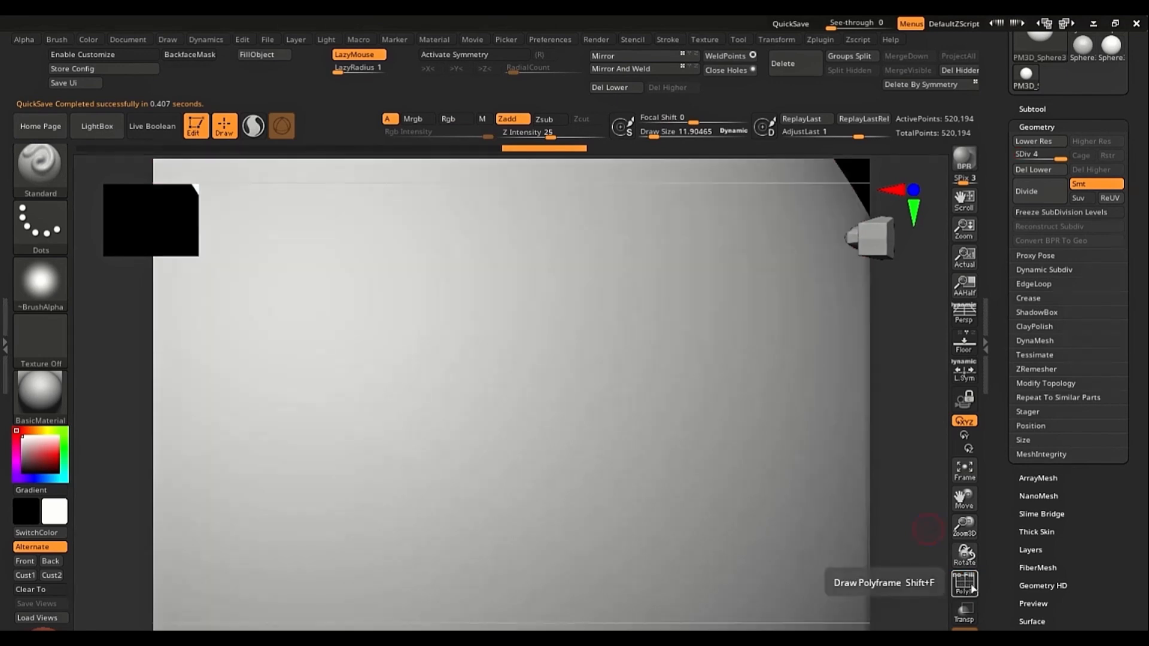
click(973, 589)
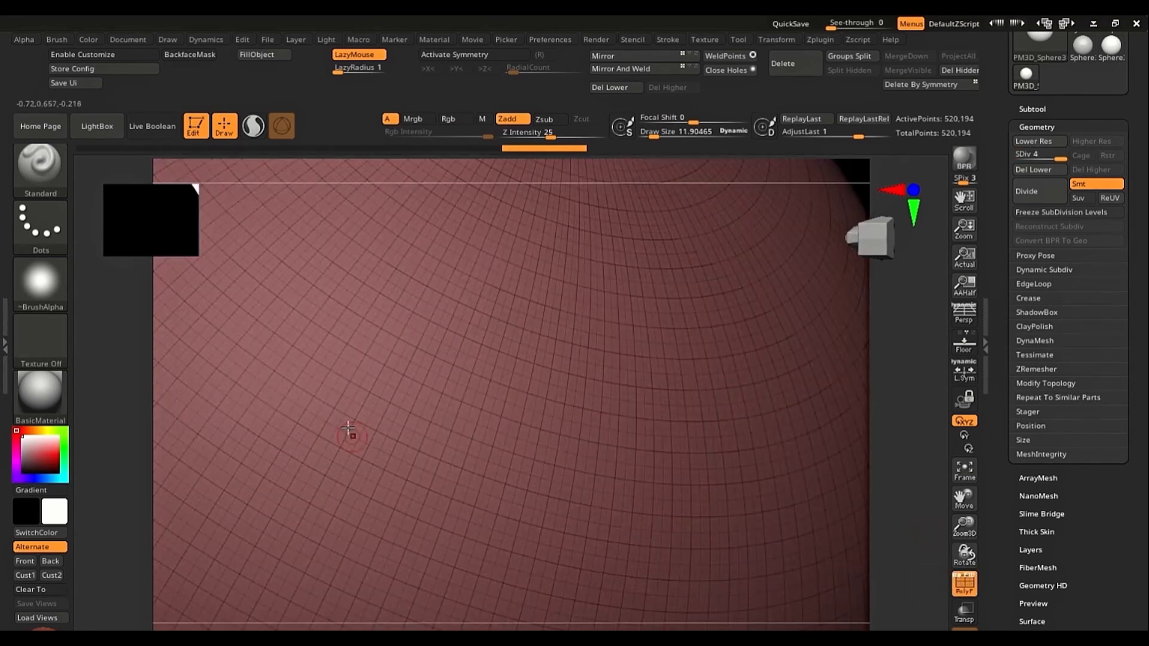
Step: Examine the level 4 wireframe up close on the sphere's surface and return to a wider view
key(ctrl)
ctrl+right_drag(492, 307, 538, 533)
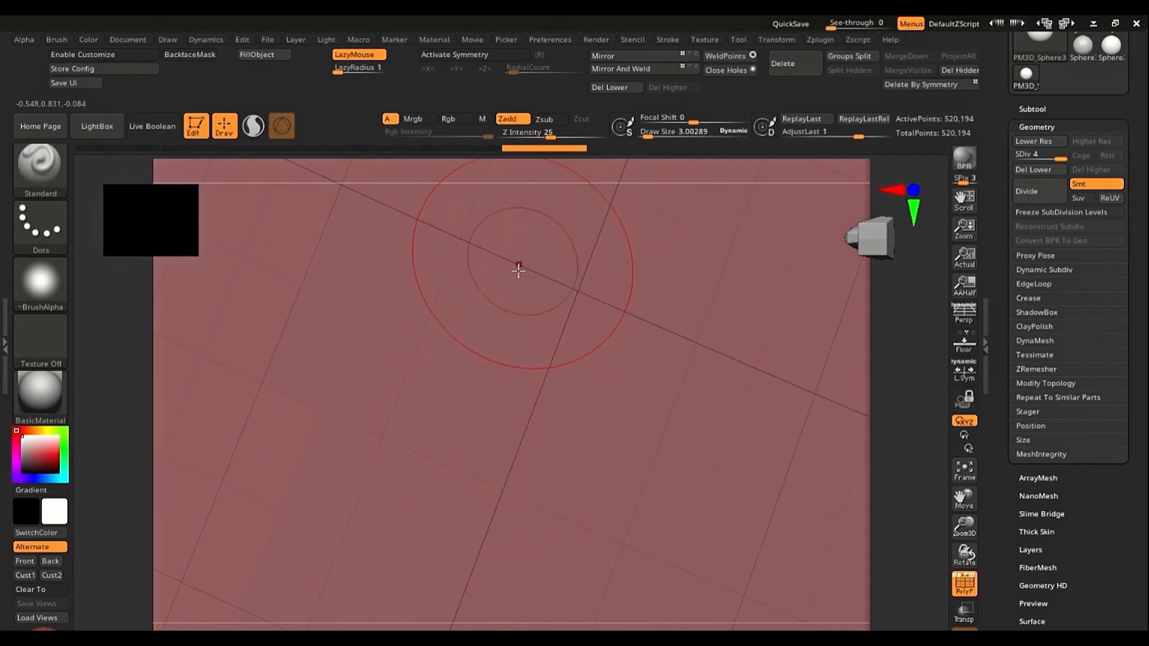
mouse_move(473, 388)
ctrl+right_down()
mouse_move(374, 309)
mouse_move(652, 474)
mouse_move(489, 344)
ctrl+right_up()
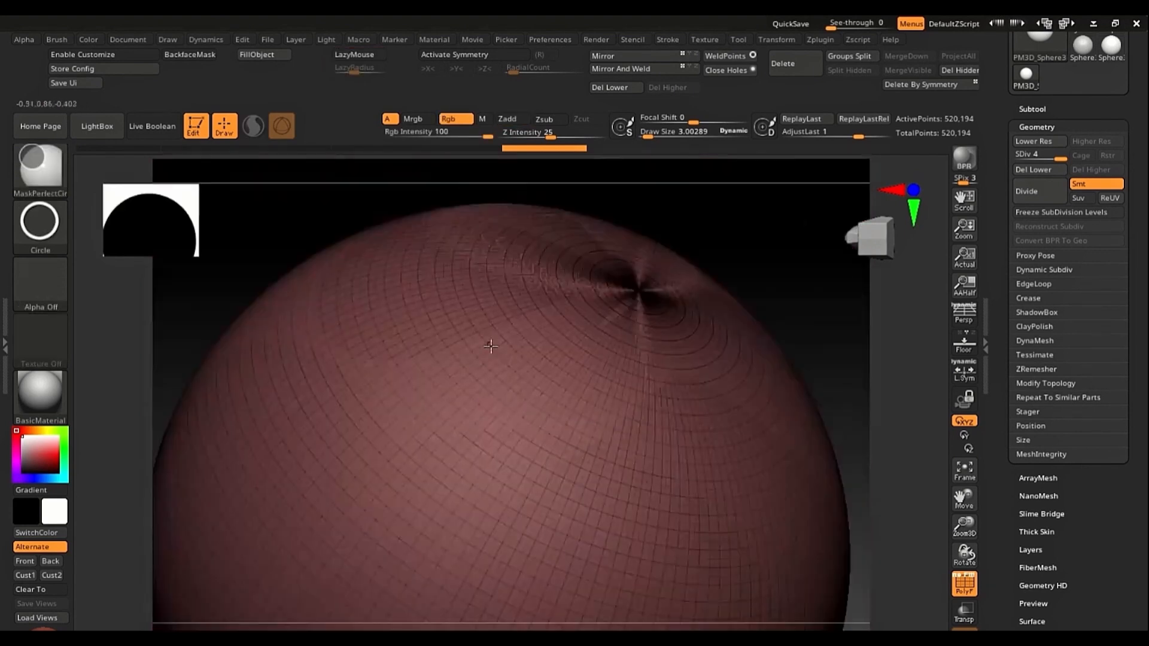
Step: Hide the wireframe and try Standard strokes at draw size about 48 on subdivision levels 4 and 1, undoing both and returning to level 4
key(shift+f)
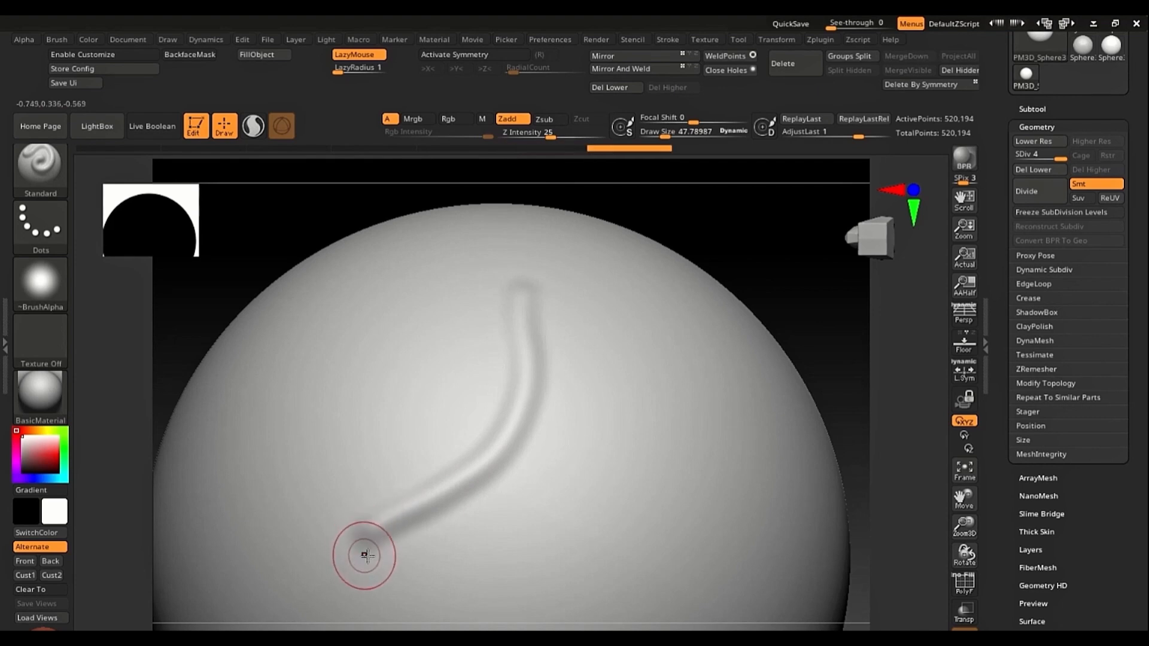
key(ctrl+z)
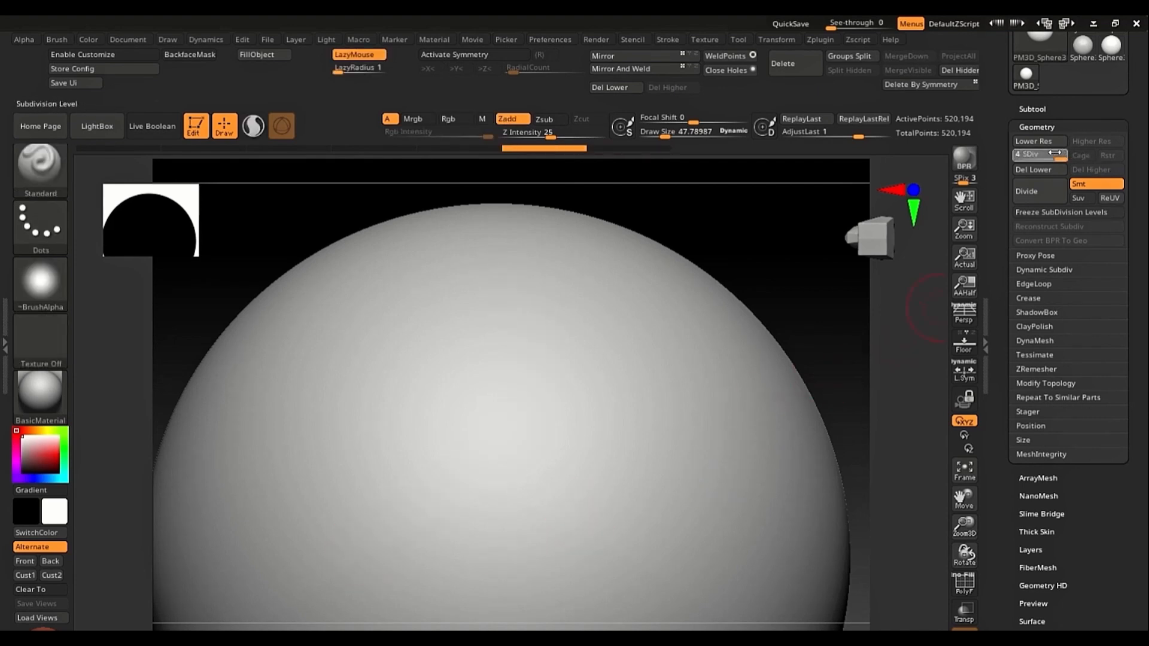
drag(1023, 154, 1016, 153)
mouse_move(518, 314)
mouse_down()
mouse_move(495, 402)
mouse_move(407, 506)
mouse_move(272, 527)
mouse_move(355, 364)
mouse_up()
key(ctrl+z)
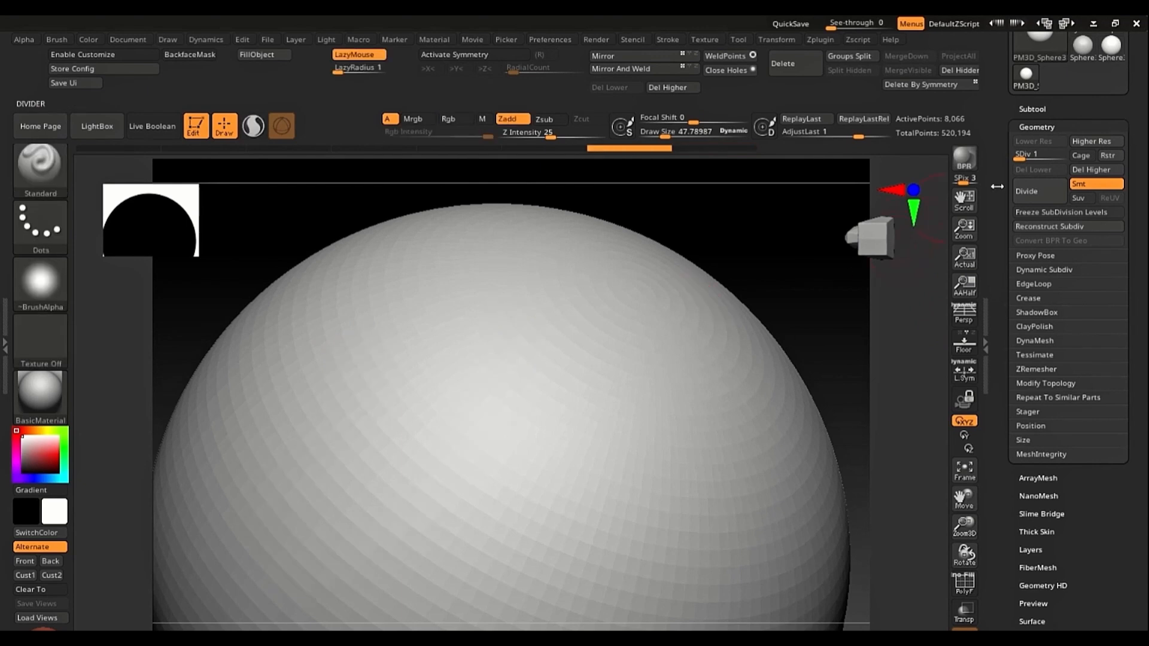
click(1068, 159)
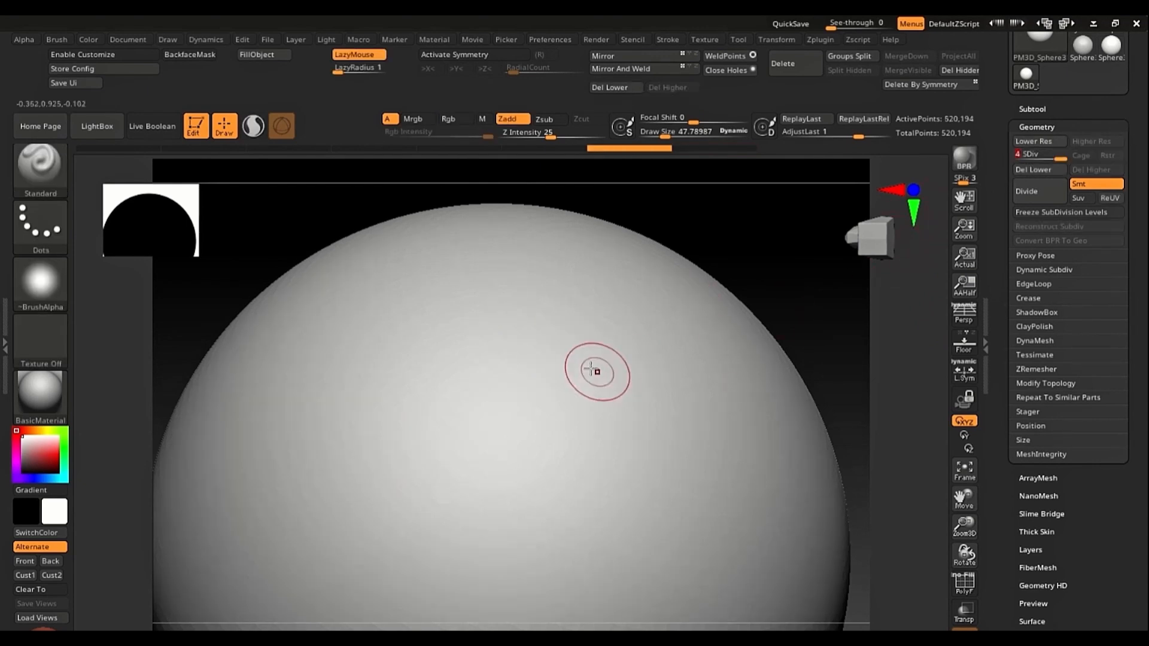
Step: Try broad curved Standard strokes on the sphere with draw sizes of about 104 and 65 and inspect the relief
key(s)
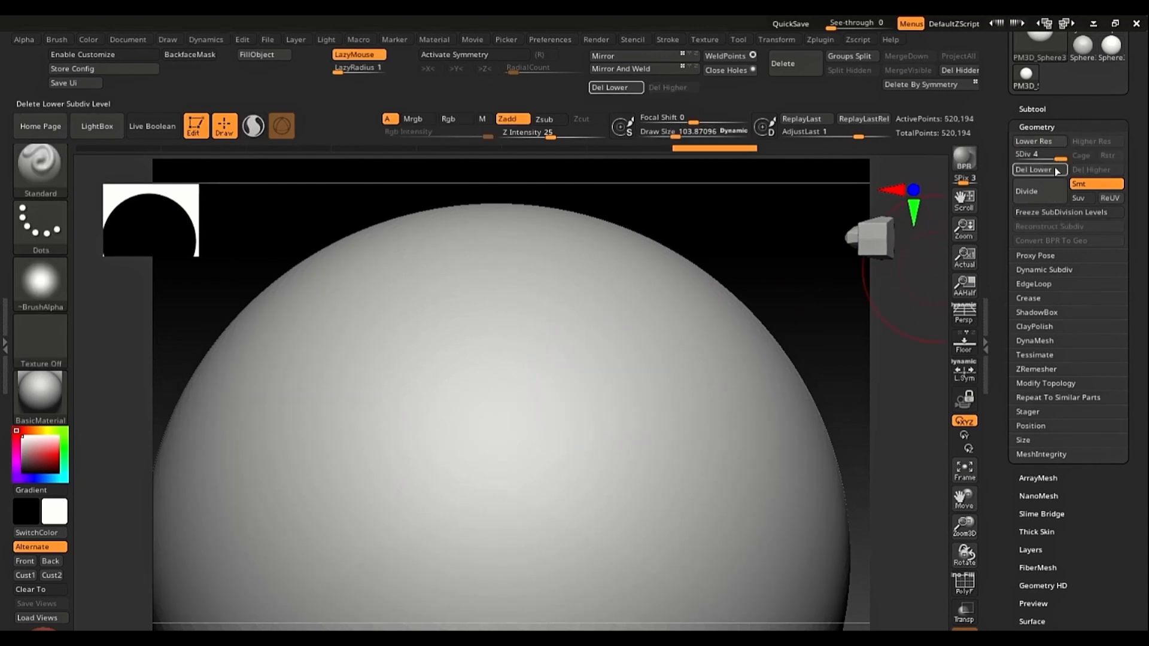
mouse_move(541, 290)
mouse_down()
mouse_move(455, 563)
mouse_move(291, 572)
mouse_up()
mouse_move(392, 457)
right_down()
mouse_move(415, 508)
mouse_move(415, 384)
right_up()
key(s)
drag(415, 385, 405, 387)
mouse_move(494, 233)
mouse_down()
mouse_move(469, 323)
mouse_move(479, 439)
mouse_move(418, 523)
mouse_move(274, 515)
mouse_up()
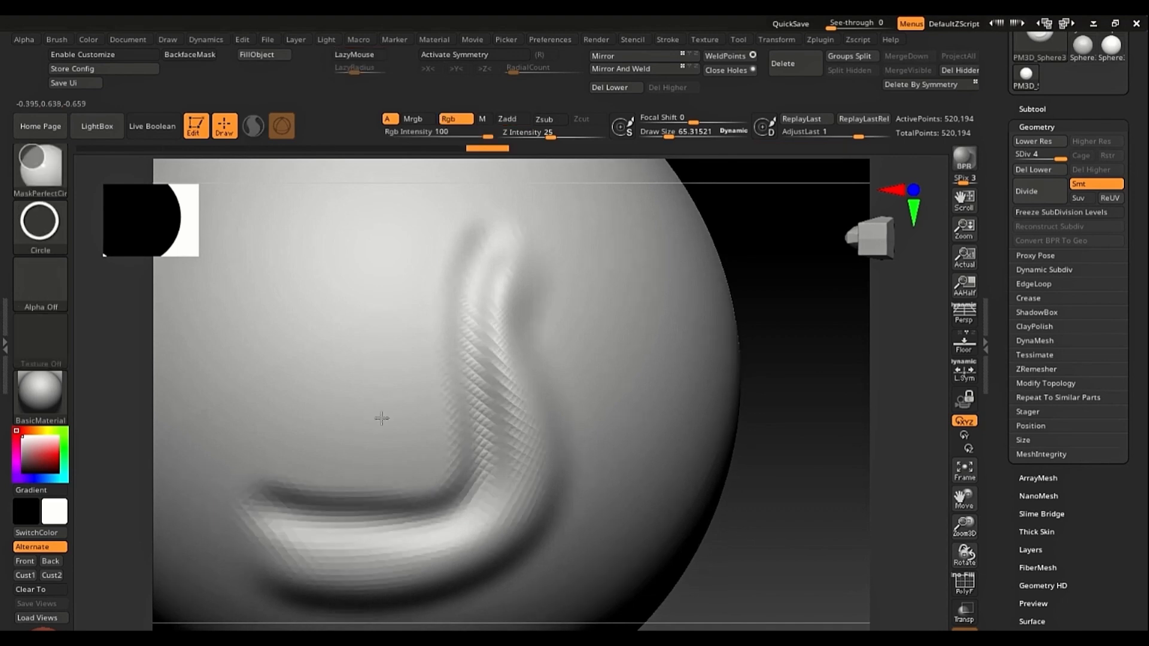
mouse_move(382, 418)
ctrl+right_down()
mouse_move(400, 459)
mouse_move(543, 412)
mouse_move(542, 379)
ctrl+right_up()
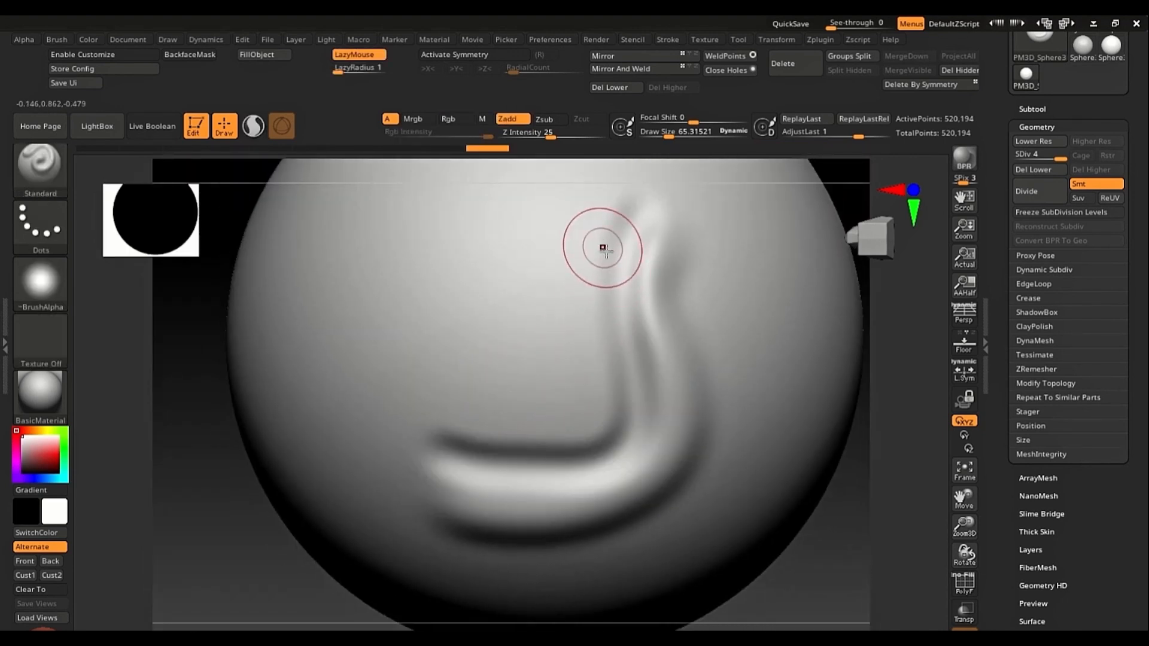
mouse_move(602, 249)
right_down()
mouse_move(613, 323)
mouse_move(577, 394)
right_up()
alt+right_drag(615, 301, 577, 393)
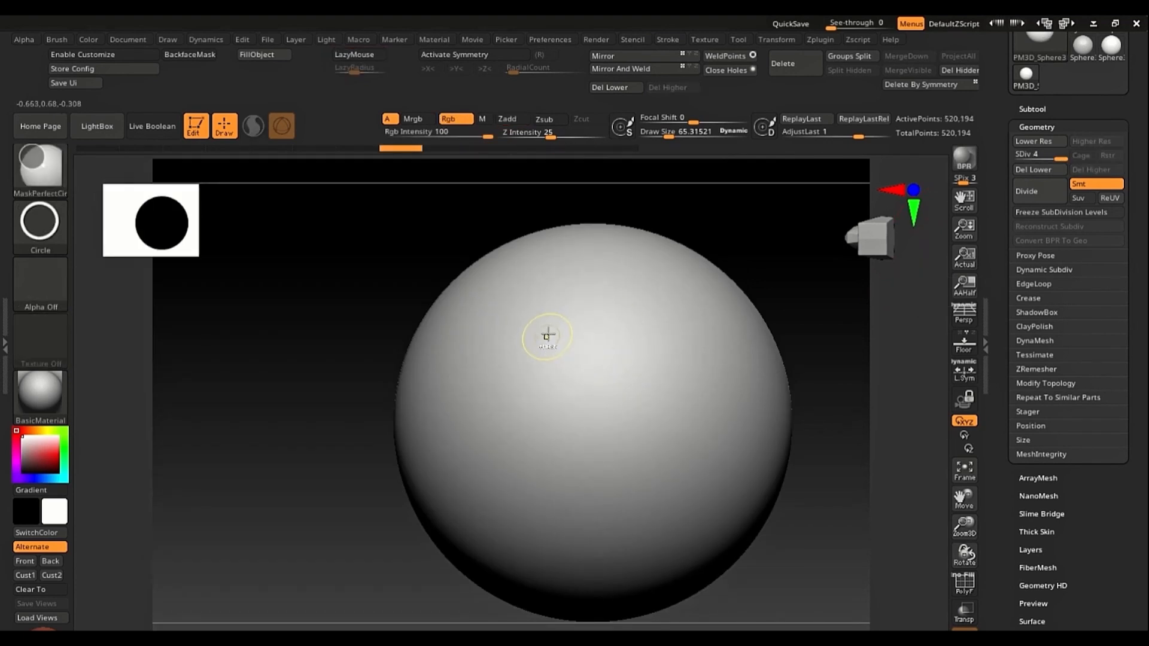
Step: Set the draw size to about 54 and sculpt adjacent S-shaped strokes down the sphere
key(s)
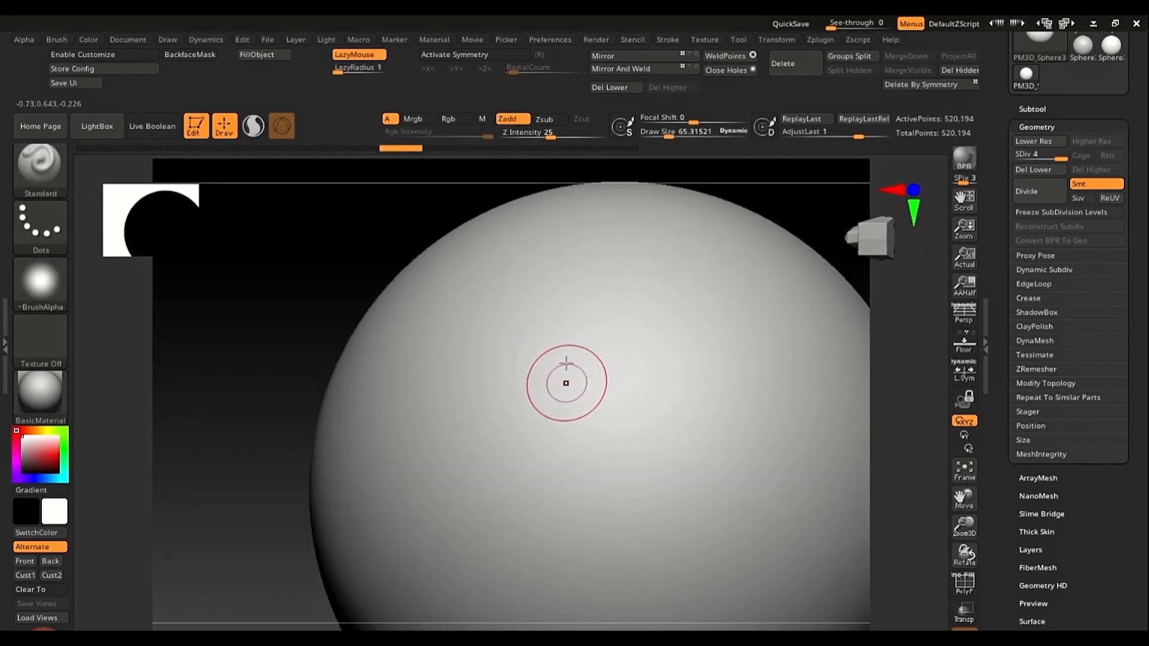
key(s)
drag(561, 300, 557, 302)
mouse_move(538, 197)
mouse_down()
mouse_move(492, 257)
mouse_move(556, 497)
mouse_move(481, 588)
mouse_move(465, 590)
mouse_up()
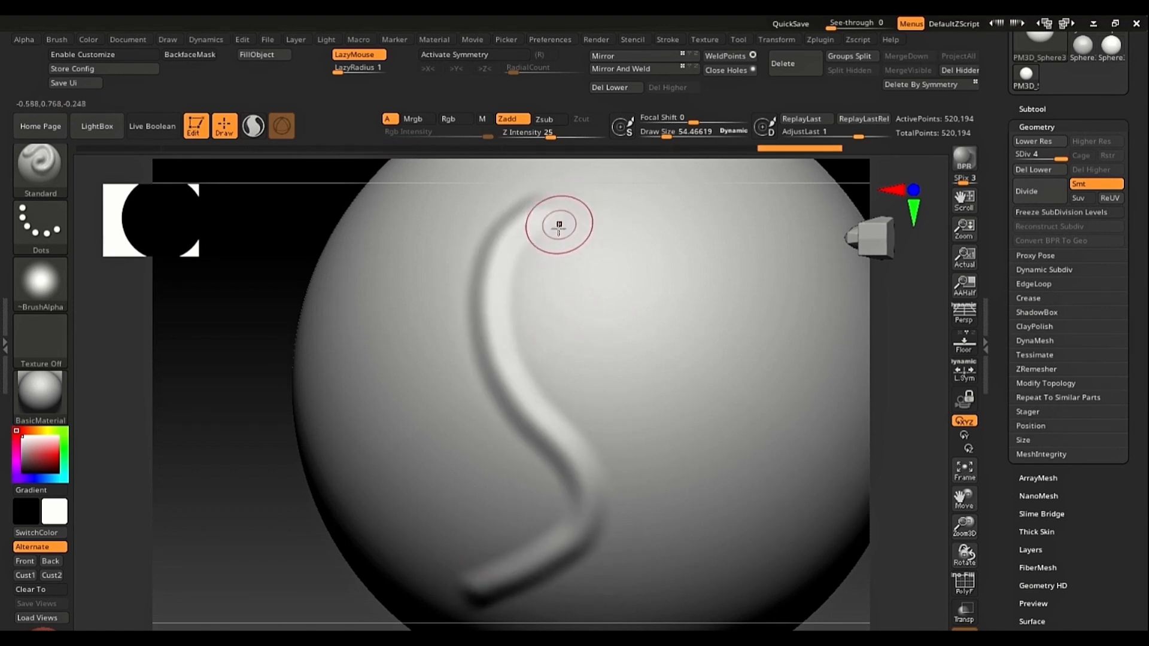
mouse_move(534, 261)
mouse_down()
mouse_move(554, 336)
mouse_move(625, 463)
mouse_move(604, 574)
mouse_up()
drag(532, 601, 496, 608)
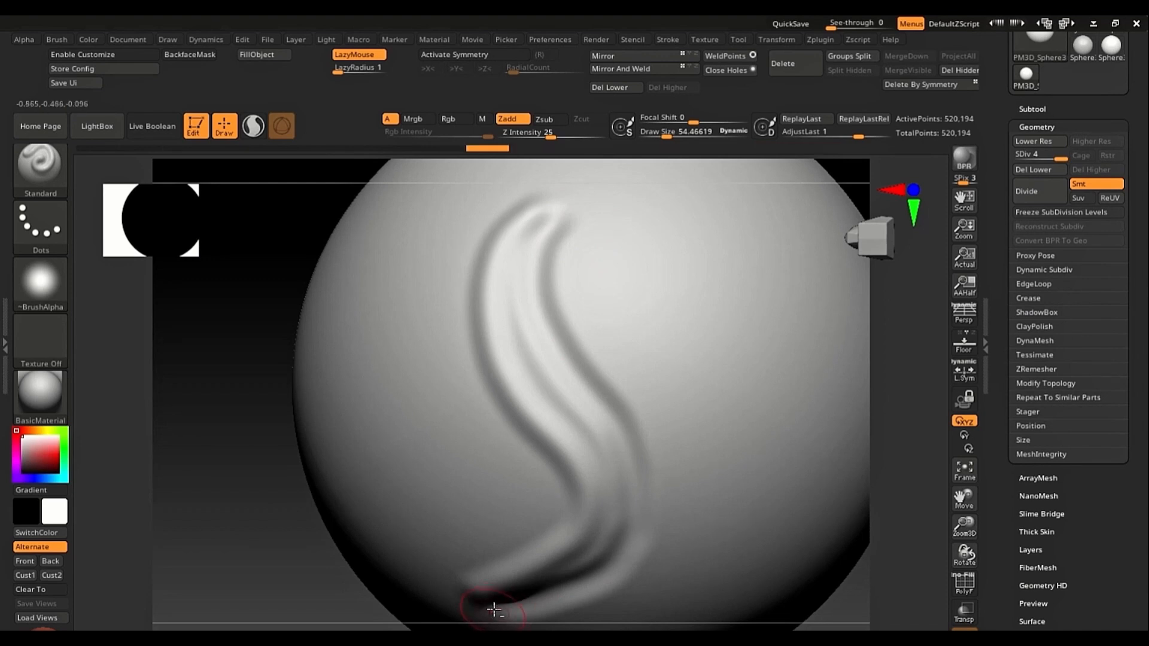
right_drag(522, 470, 598, 431)
Step: Undo the S-shaped strokes, try a single straight stroke on the front of the sphere and undo it
key(ctrl+z)
key(ctrl+z)
key(ctrl+z)
key(ctrl+z)
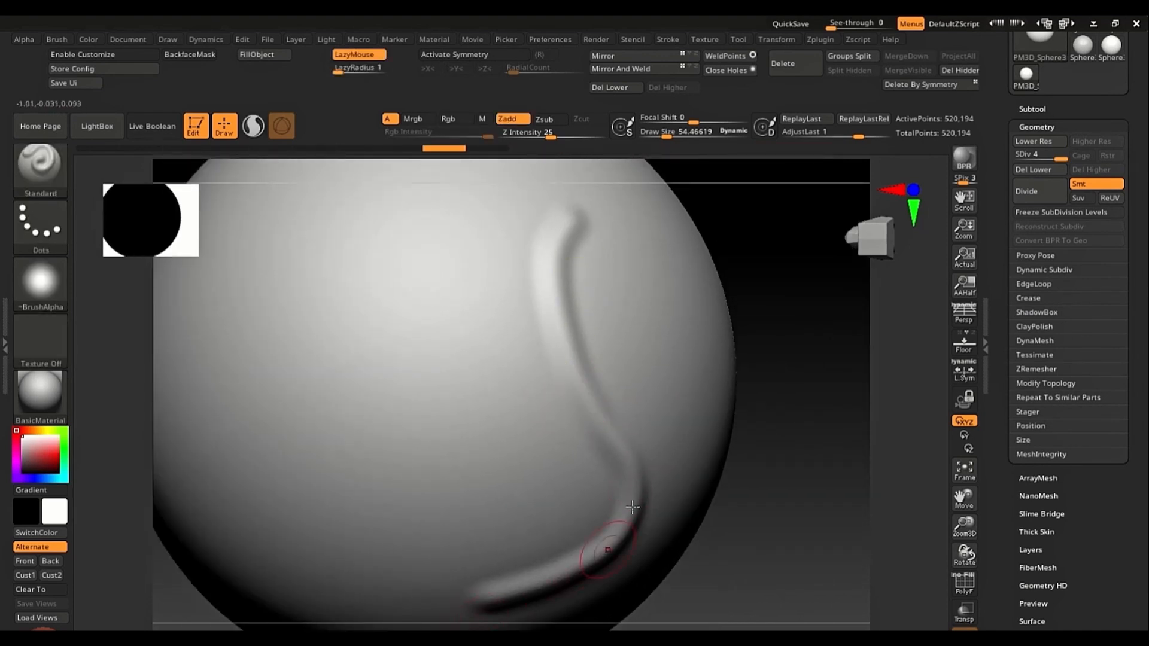
drag(471, 281, 410, 559)
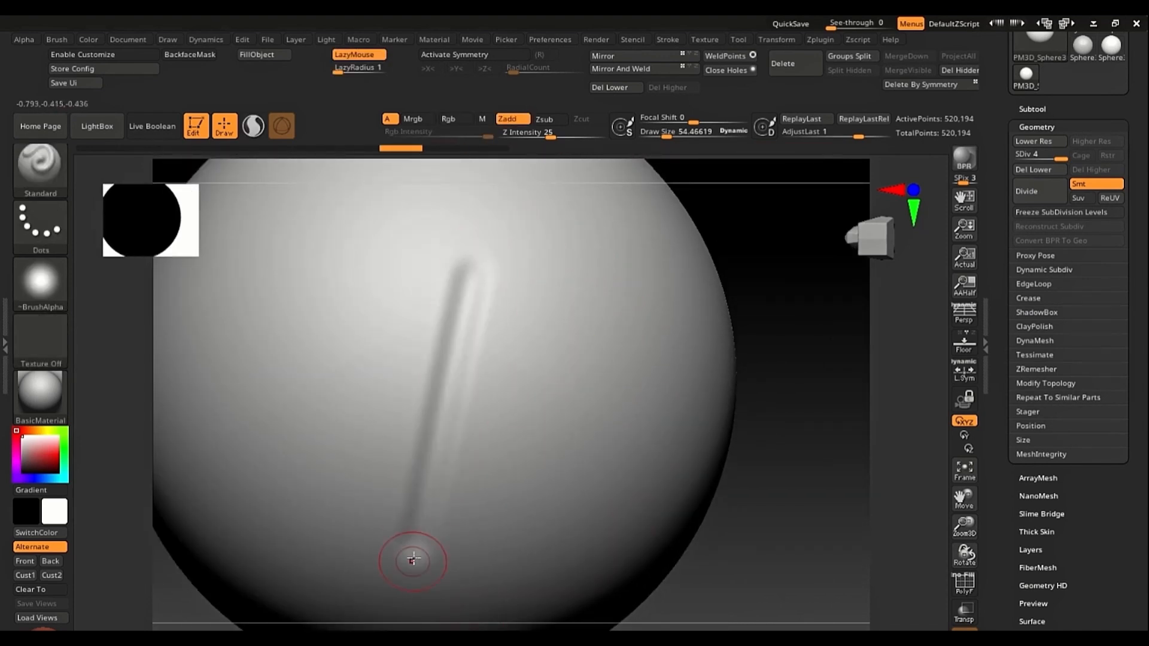
key(ctrl+z)
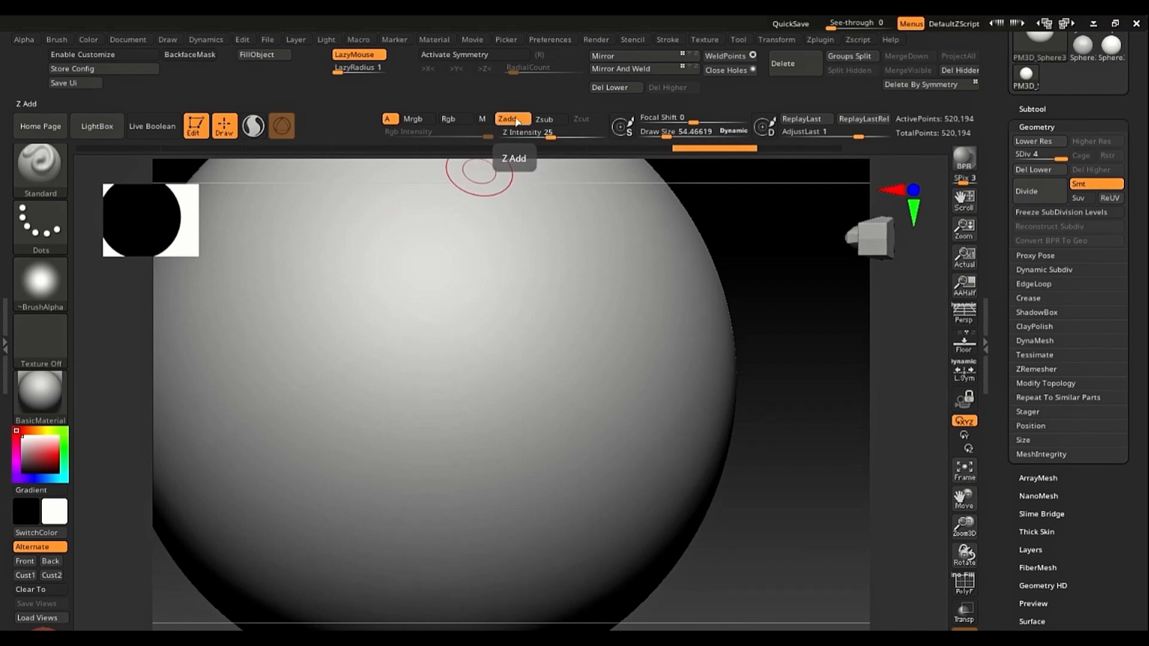
Step: Sculpt a diagonal raised stroke with Zadd, try a wavy stroke beside it and undo the wavy one
mouse_move(368, 211)
mouse_down()
mouse_move(485, 371)
mouse_move(543, 482)
mouse_up()
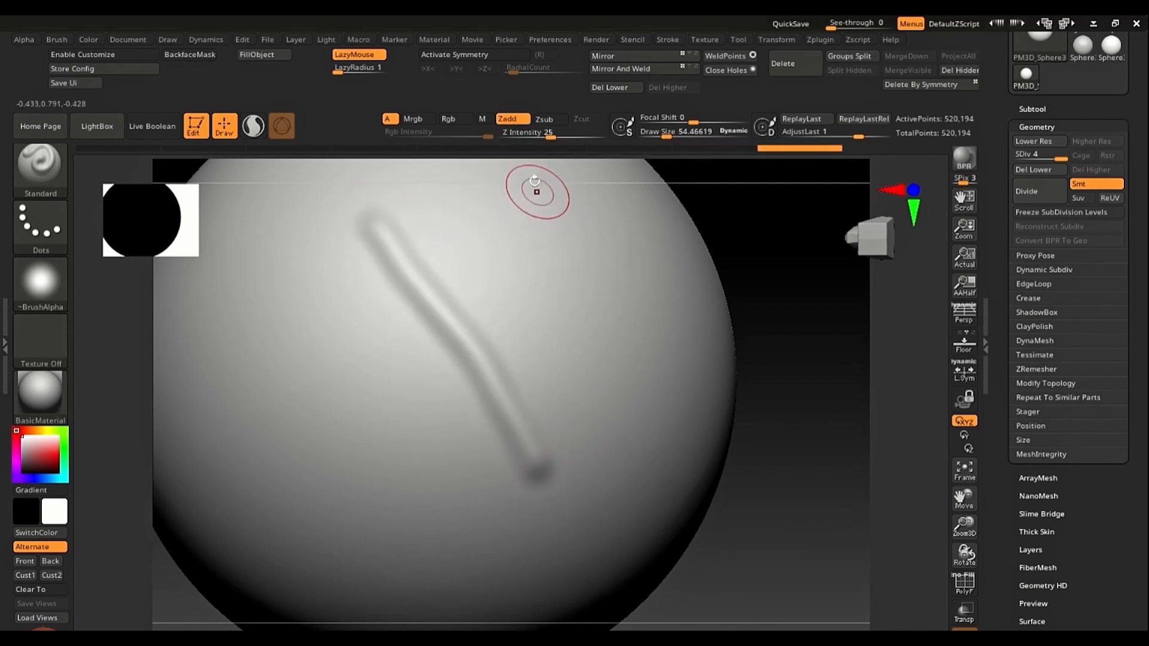
right_drag(481, 200, 433, 190)
mouse_move(445, 209)
mouse_down()
mouse_move(635, 473)
mouse_move(669, 370)
mouse_move(635, 232)
mouse_up()
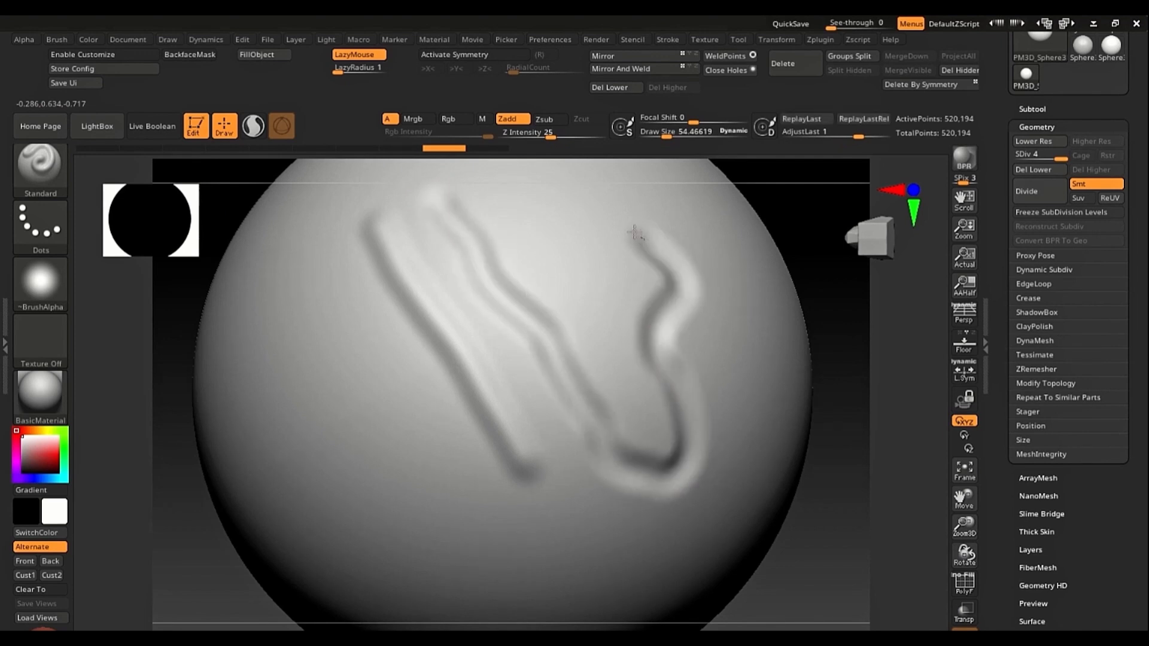
key(ctrl+z)
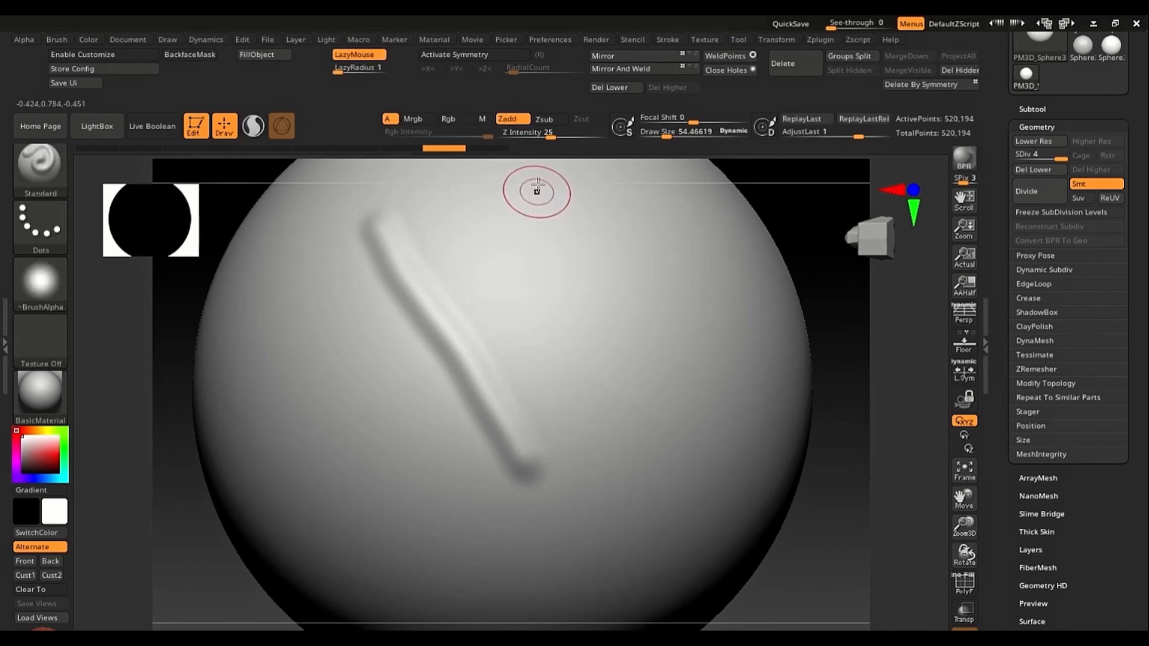
Step: Switch the Standard brush to Zsub and carve two long curved strokes on either side of the diagonal ridge
click(551, 120)
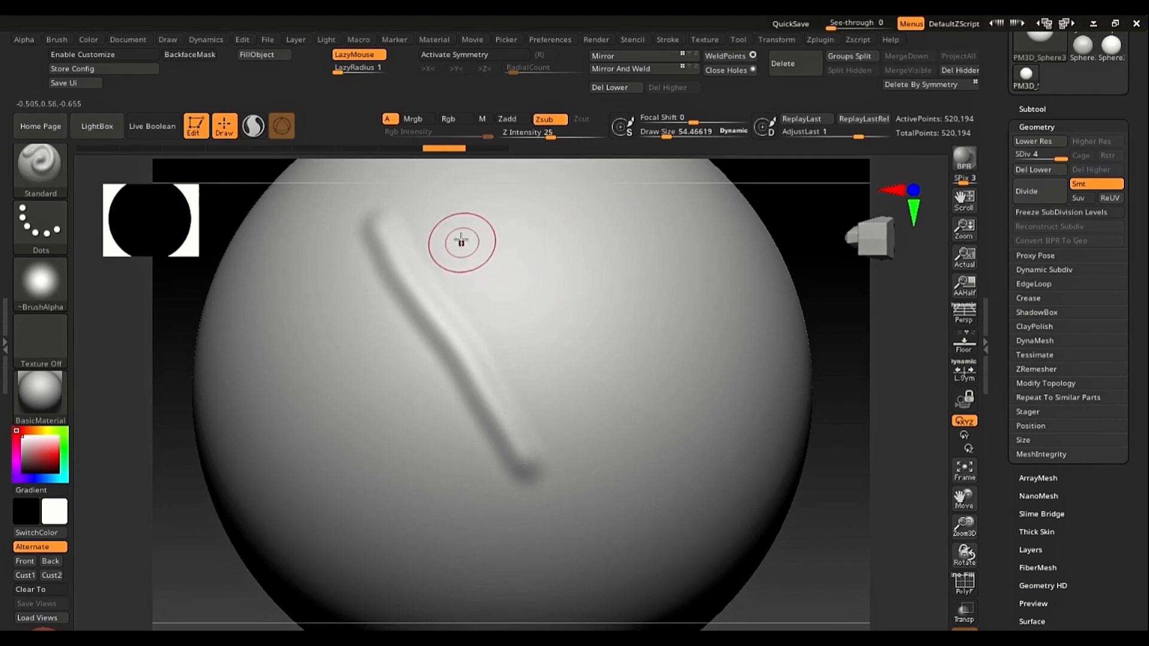
mouse_move(512, 294)
mouse_down()
mouse_move(571, 419)
mouse_move(631, 335)
mouse_move(706, 383)
mouse_move(590, 537)
mouse_up()
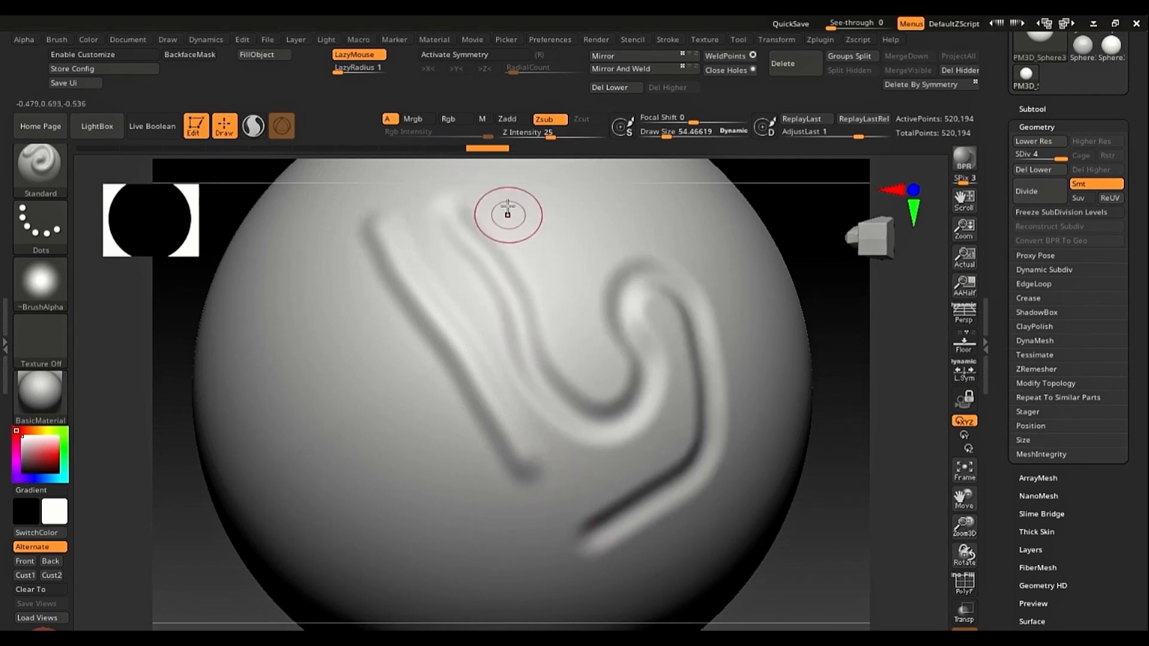
mouse_move(323, 231)
mouse_down()
mouse_move(335, 317)
mouse_move(446, 515)
mouse_move(532, 591)
mouse_up()
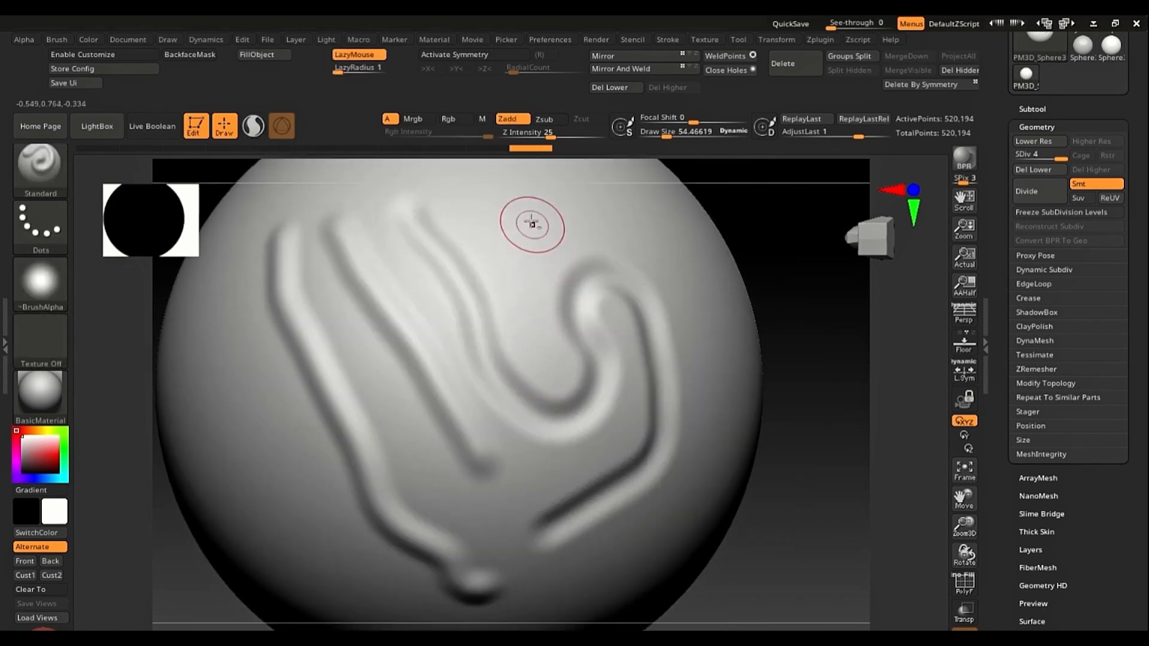
Step: Sculpt a wavy stroke with Zadd on the upper sphere and carve a stroke with Zsub near its outer edge
drag(523, 222, 543, 293)
mouse_move(498, 214)
mouse_down()
mouse_move(679, 306)
mouse_move(719, 448)
mouse_up()
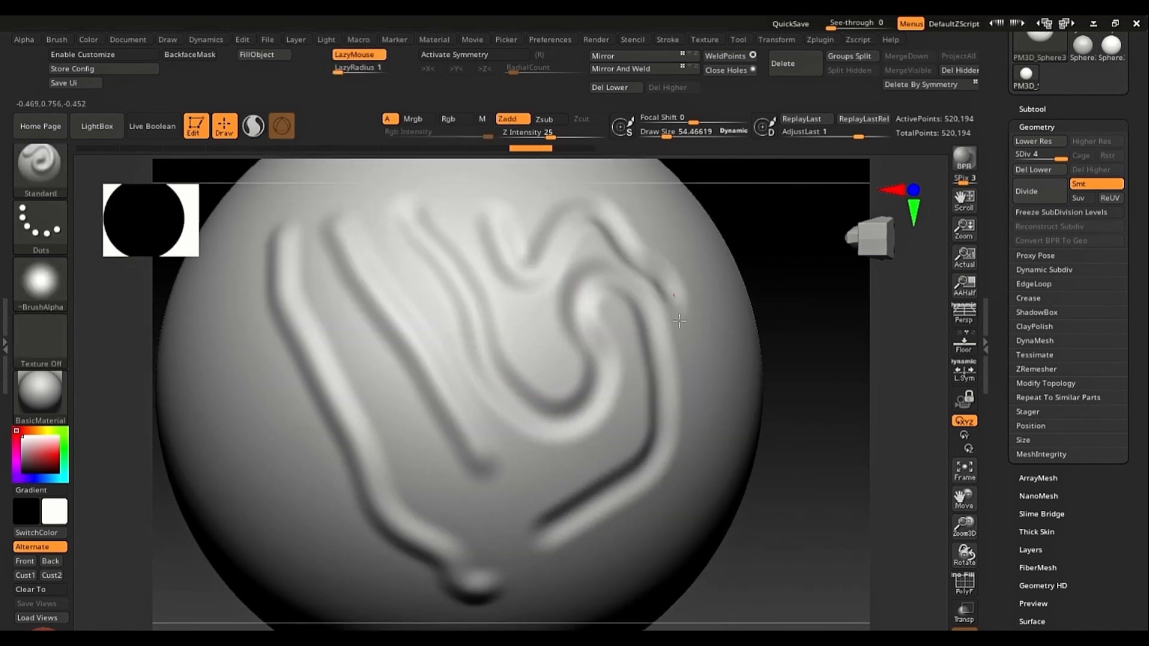
click(543, 120)
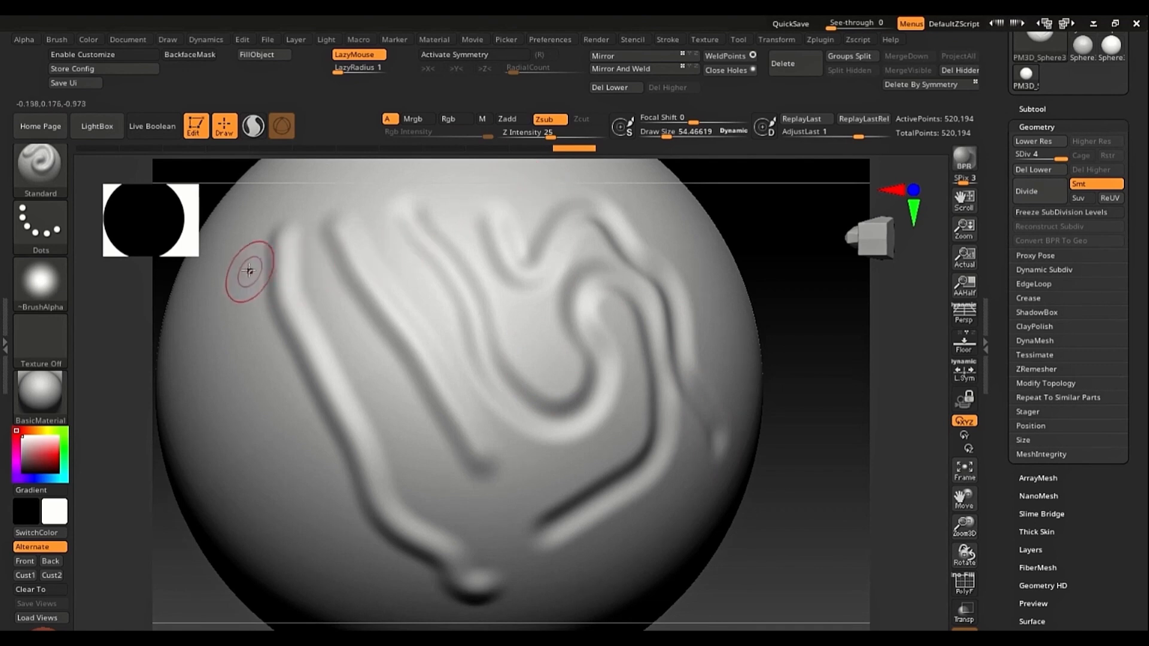
mouse_move(248, 271)
mouse_down()
mouse_move(267, 410)
mouse_move(396, 600)
mouse_up()
Step: Undo all the Zadd and Zsub strokes on the sphere
key(ctrl+z)
key(ctrl+z)
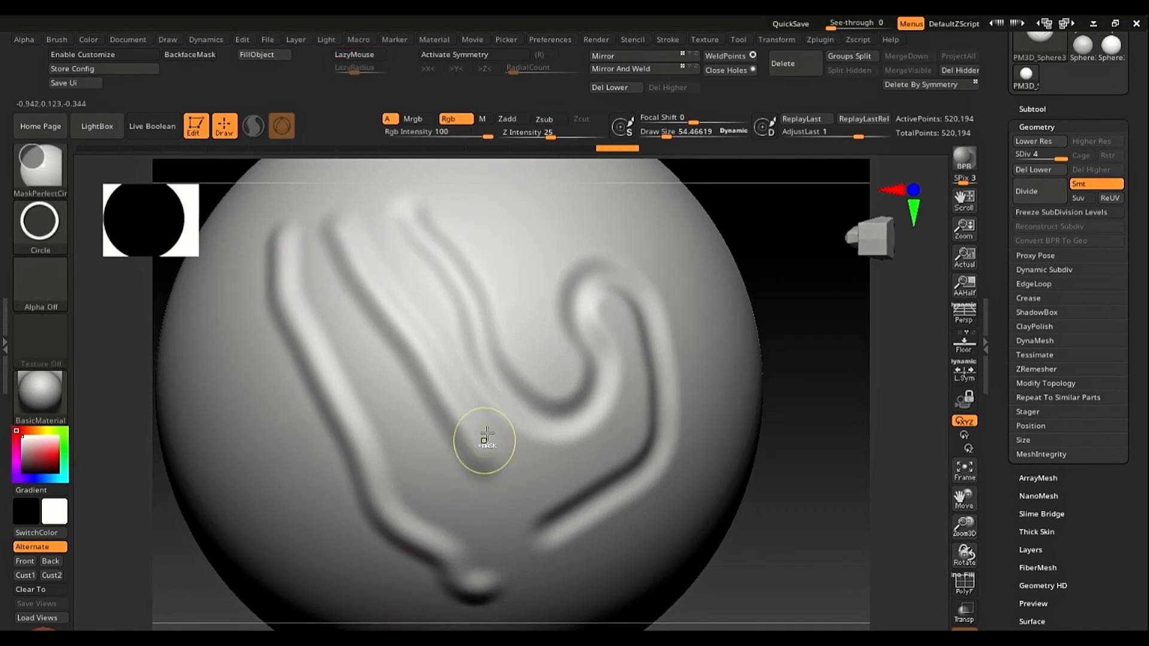
key(ctrl+z)
key(ctrl+z)
key(ctrl+z)
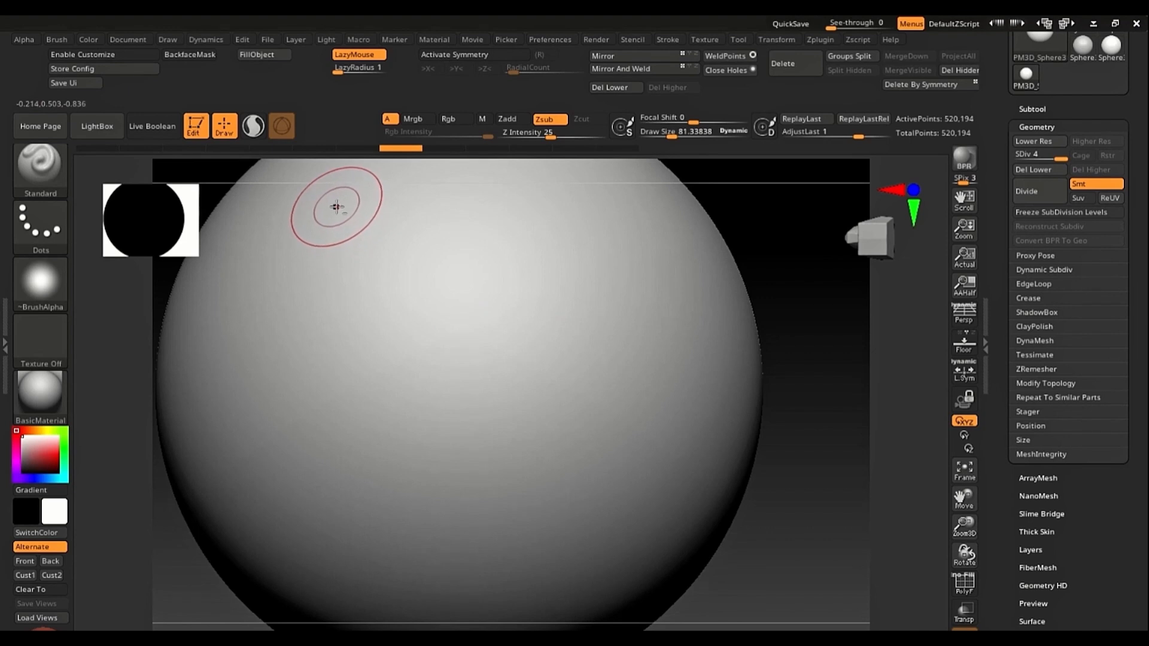
Step: Carve two curved grooves into the sphere with Zsub at a draw size of about 81 and undo the second
mouse_move(338, 234)
mouse_down()
mouse_move(333, 249)
mouse_move(546, 389)
mouse_move(615, 576)
mouse_up()
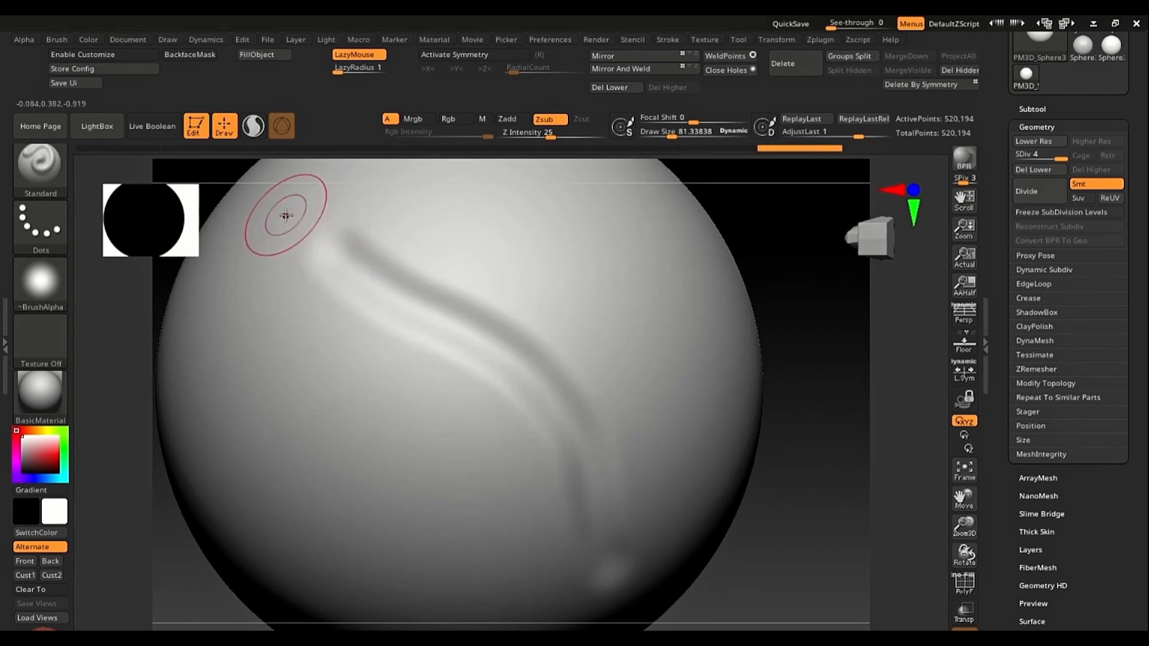
mouse_move(286, 215)
mouse_down()
mouse_move(303, 289)
mouse_move(389, 354)
mouse_up()
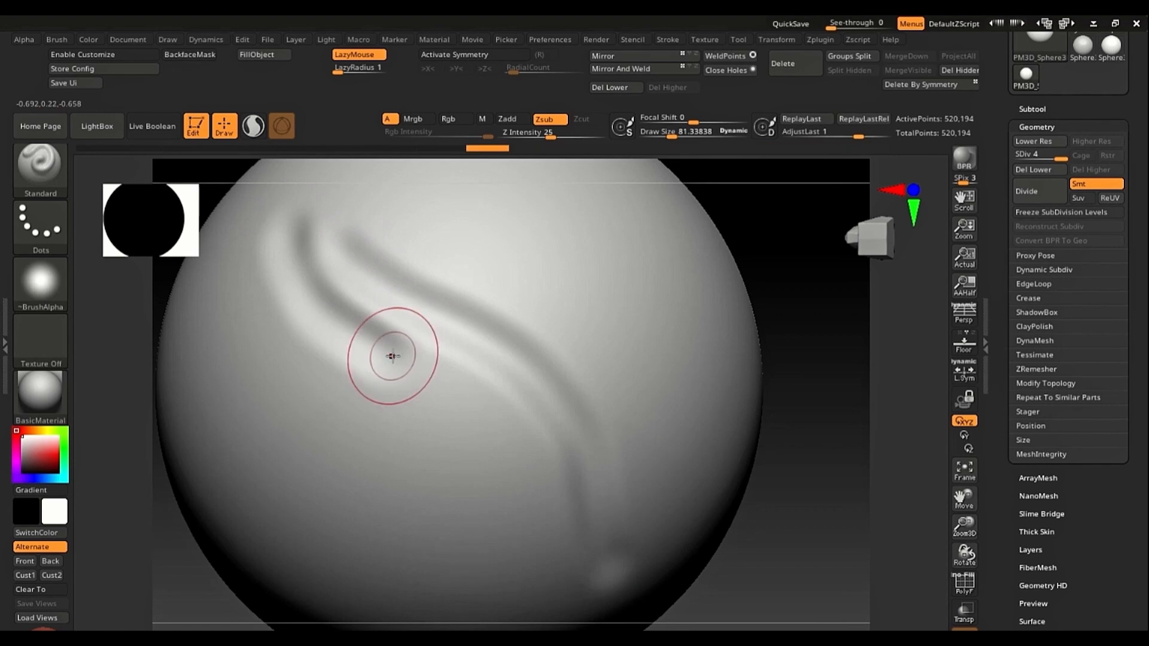
key(ctrl)
key(ctrl+z)
Step: Switch back to Zadd, try a long raised stroke, undo the remaining strokes and frame the whole sphere
click(511, 119)
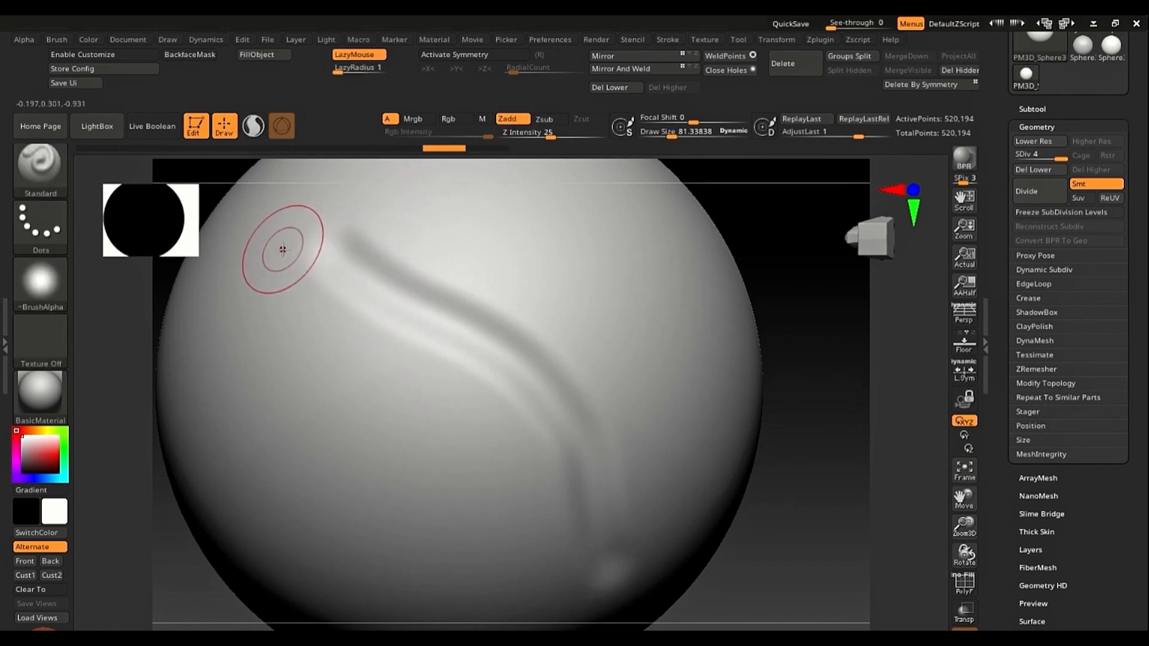
mouse_move(285, 256)
mouse_down()
mouse_move(443, 397)
mouse_move(572, 573)
mouse_up()
key(ctrl+z)
key(ctrl+z)
key(ctrl+z)
key(f)
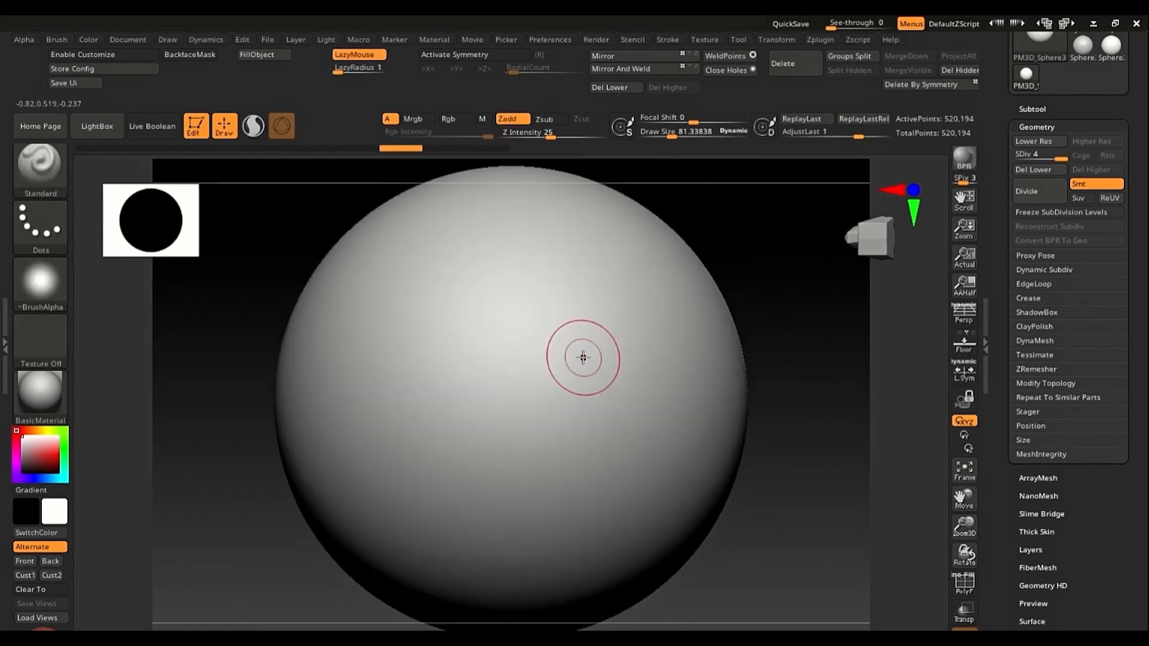
key(b)
key(c)
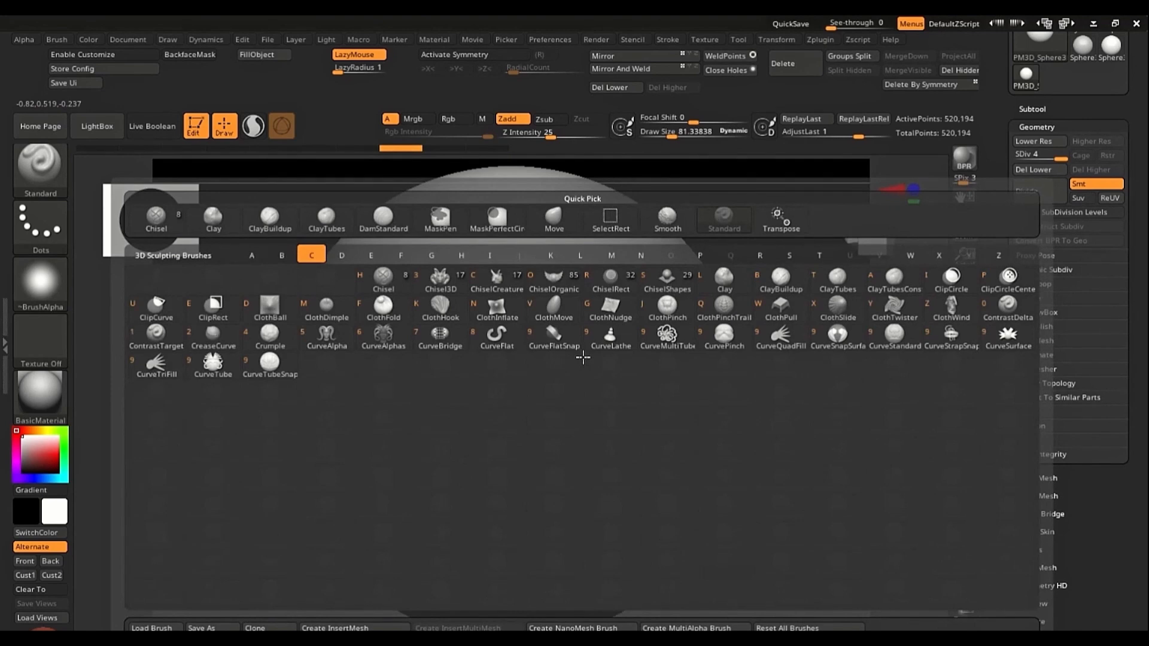
key(Escape)
Step: Switch the sculpting brush to ClayTubes
key(b)
key(c)
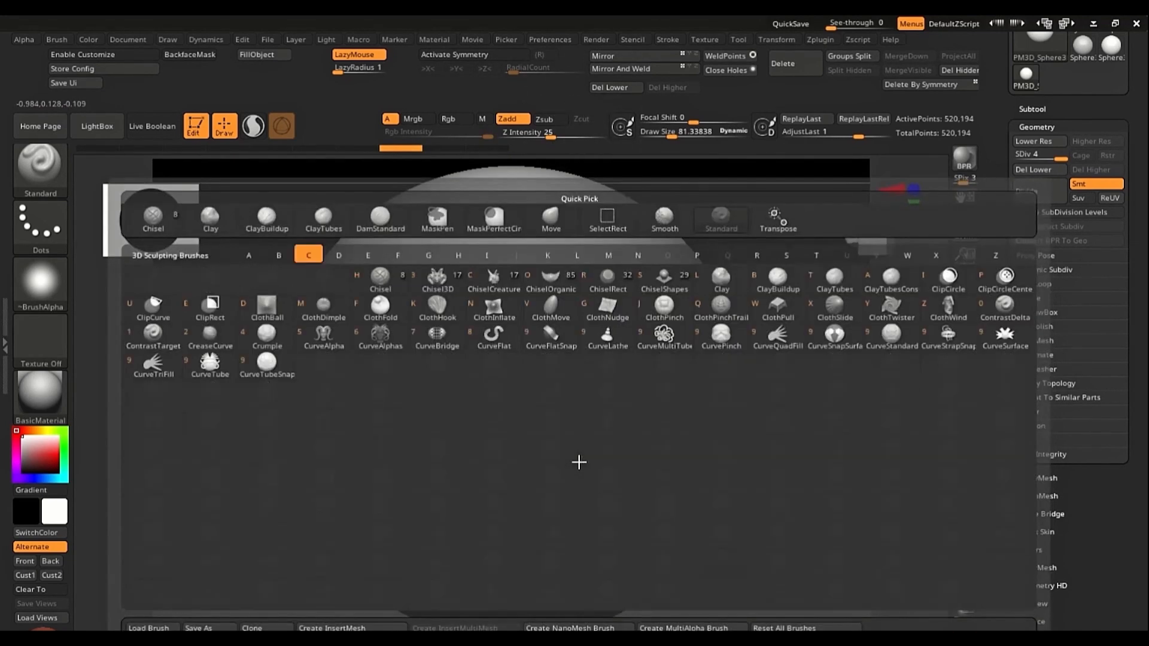
key(t)
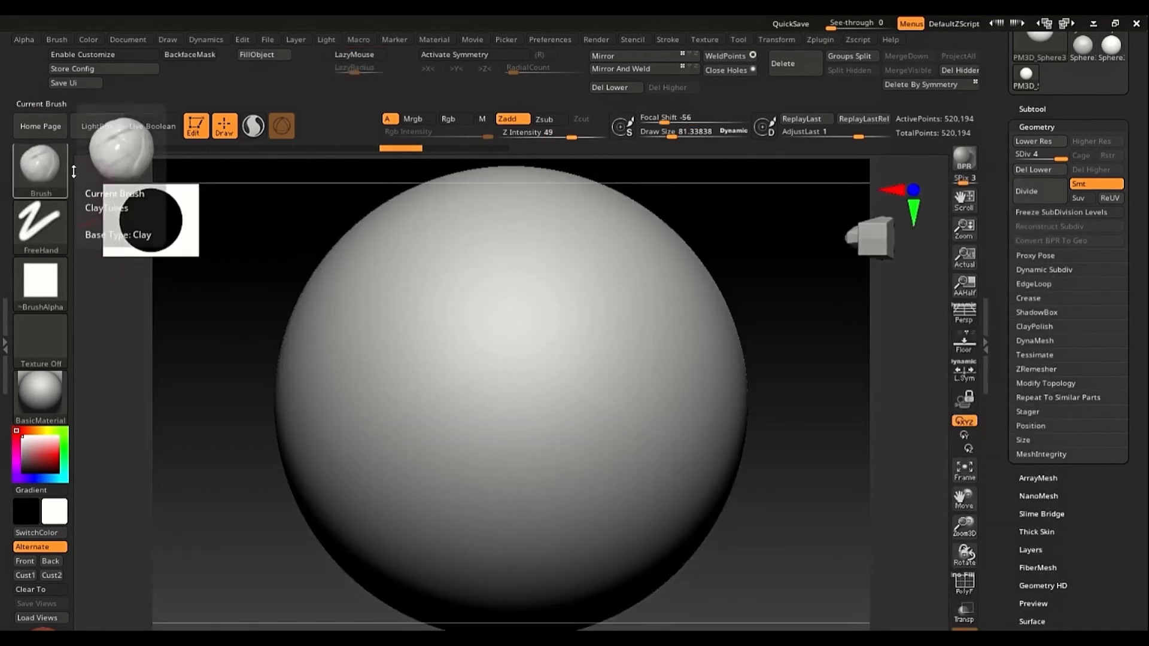
Step: Build up winding, overlapping ClayTubes strokes with Zadd across the middle of the sphere at a draw size of about 99
ctrl+right_drag(528, 372, 507, 408)
mouse_move(514, 281)
mouse_down()
mouse_move(511, 295)
mouse_move(452, 333)
mouse_move(479, 419)
mouse_move(389, 455)
mouse_move(424, 531)
mouse_move(302, 479)
mouse_move(315, 434)
mouse_up()
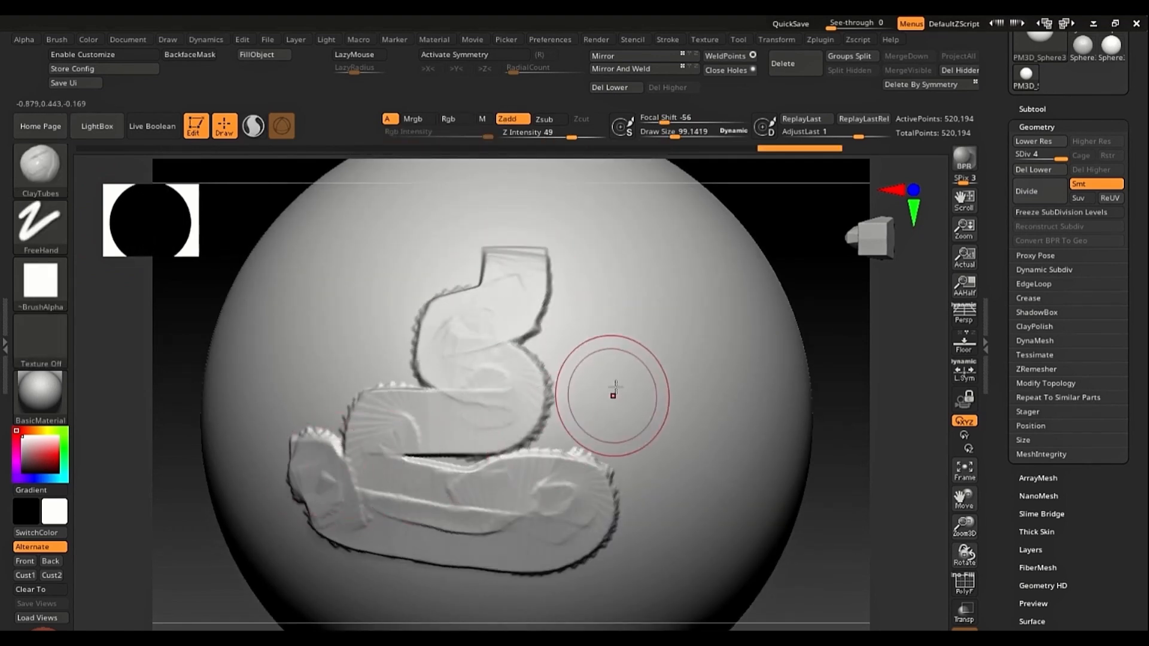
mouse_move(606, 242)
mouse_down()
mouse_move(658, 306)
mouse_move(676, 419)
mouse_move(718, 443)
mouse_move(724, 337)
mouse_move(700, 288)
mouse_move(647, 233)
mouse_move(568, 251)
mouse_move(672, 342)
mouse_move(520, 477)
mouse_up()
key(shift)
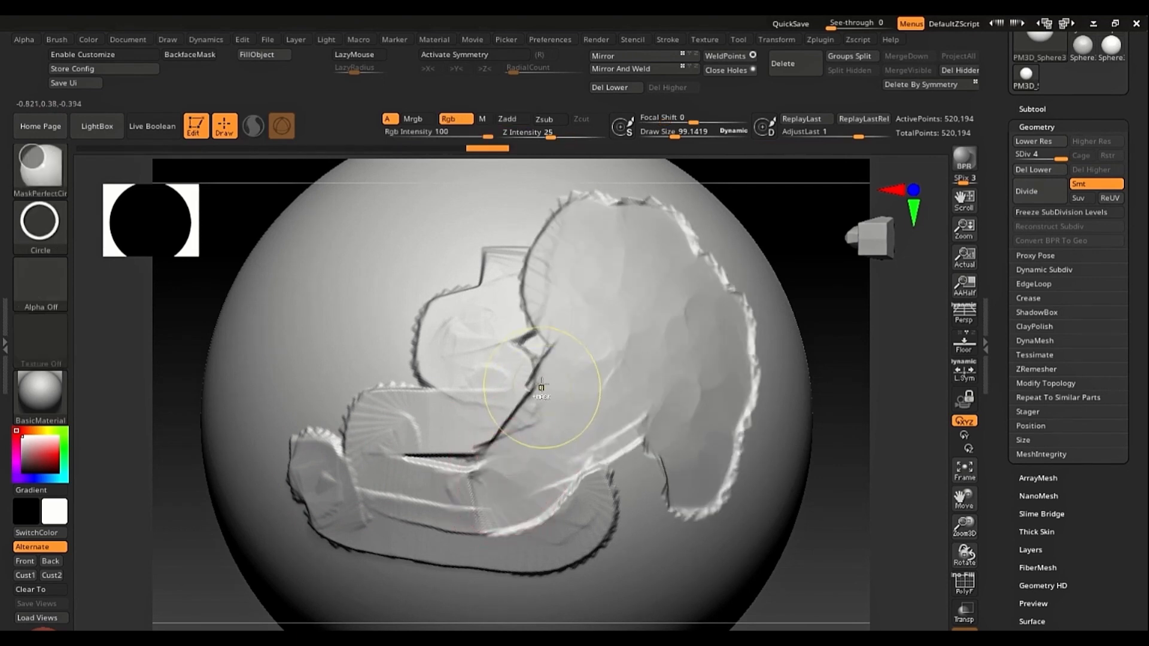
Step: Adjust the draw size and sculpt a short ClayTubes stroke on the blank surface beside the first strokes
drag(192, 258, 306, 254)
alt+right_drag(348, 298, 449, 349)
key(s)
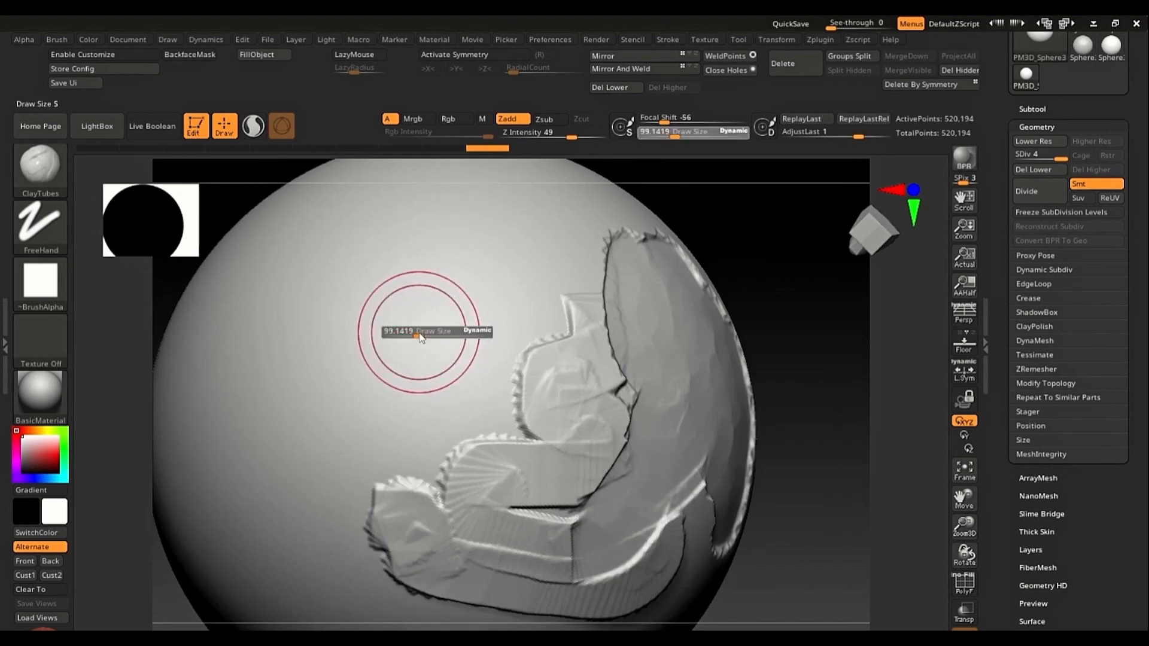
drag(419, 334, 416, 332)
alt+right_drag(360, 371, 419, 382)
ctrl+right_drag(420, 290, 403, 341)
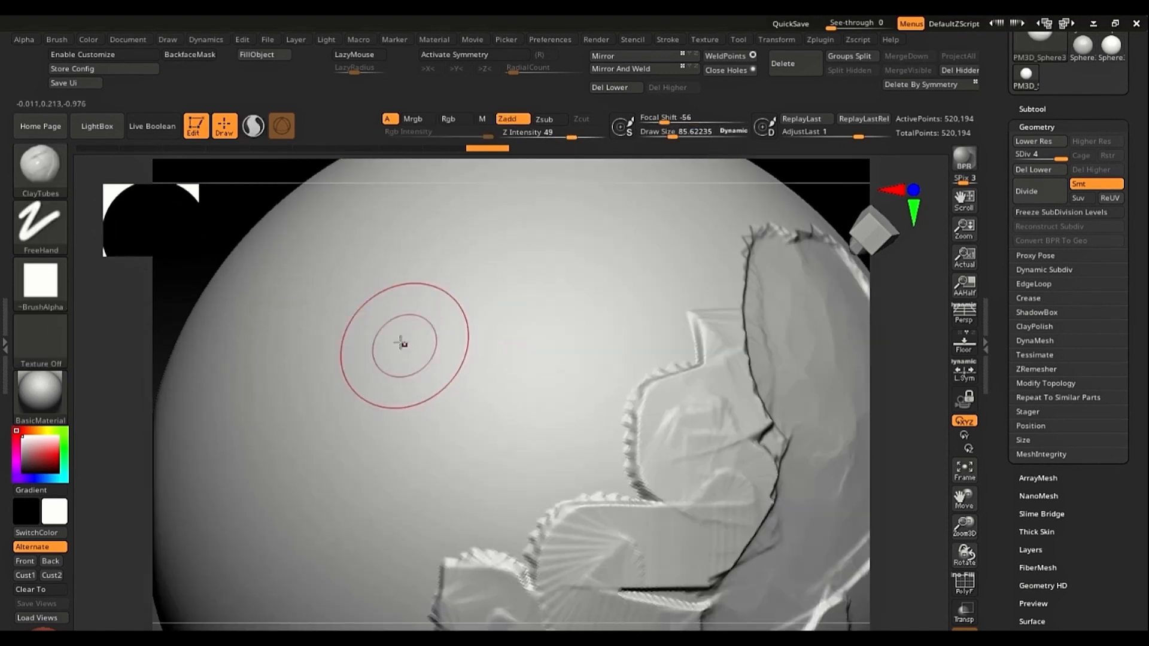
key(s)
drag(399, 332, 403, 331)
mouse_move(456, 259)
mouse_down()
mouse_move(426, 336)
mouse_move(379, 385)
mouse_move(375, 424)
mouse_up()
Step: Undo the latest ClayTubes strokes on the blank area of the sphere
key(ctrl+z)
key(ctrl+z)
key(ctrl+z)
key(ctrl+z)
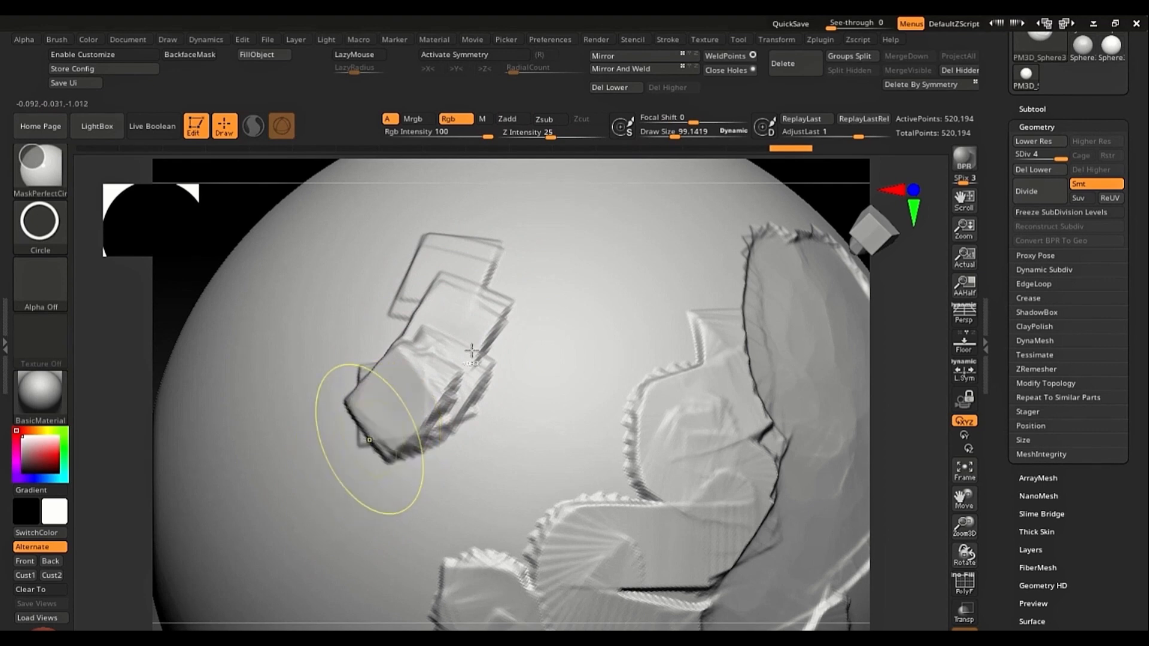
key(ctrl+z)
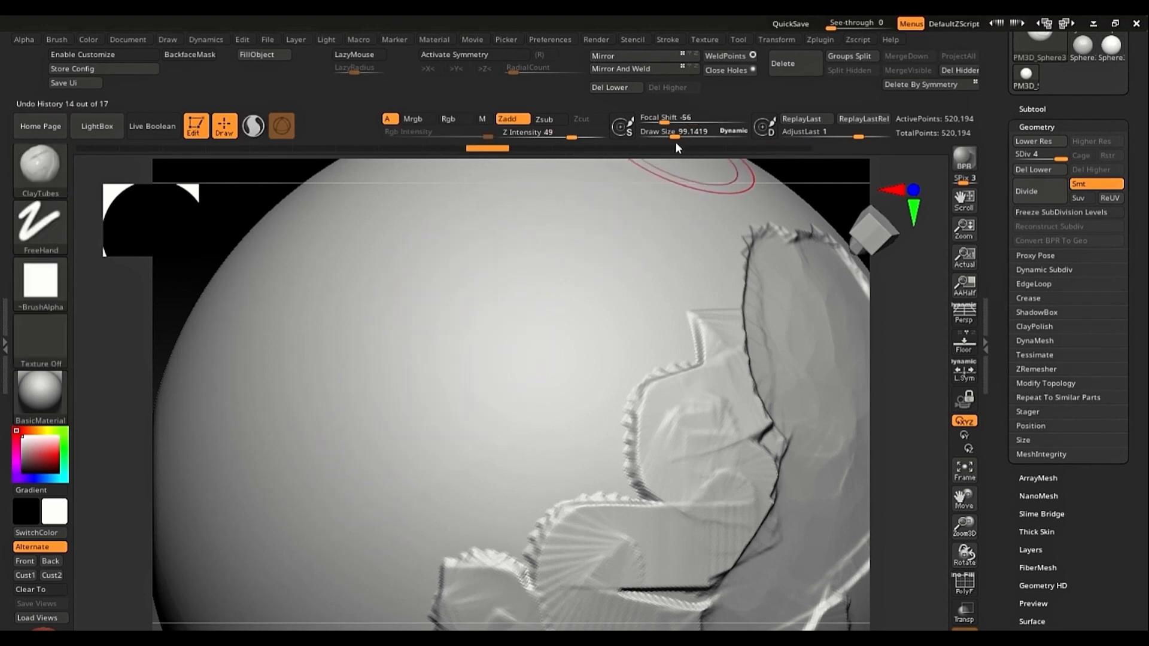
Step: Try ClayTubes strokes at different draw sizes, including about 12, and undo them
drag(675, 137, 681, 137)
mouse_move(451, 287)
mouse_down()
mouse_move(288, 526)
mouse_move(569, 328)
mouse_move(677, 359)
mouse_up()
key(ctrl+z)
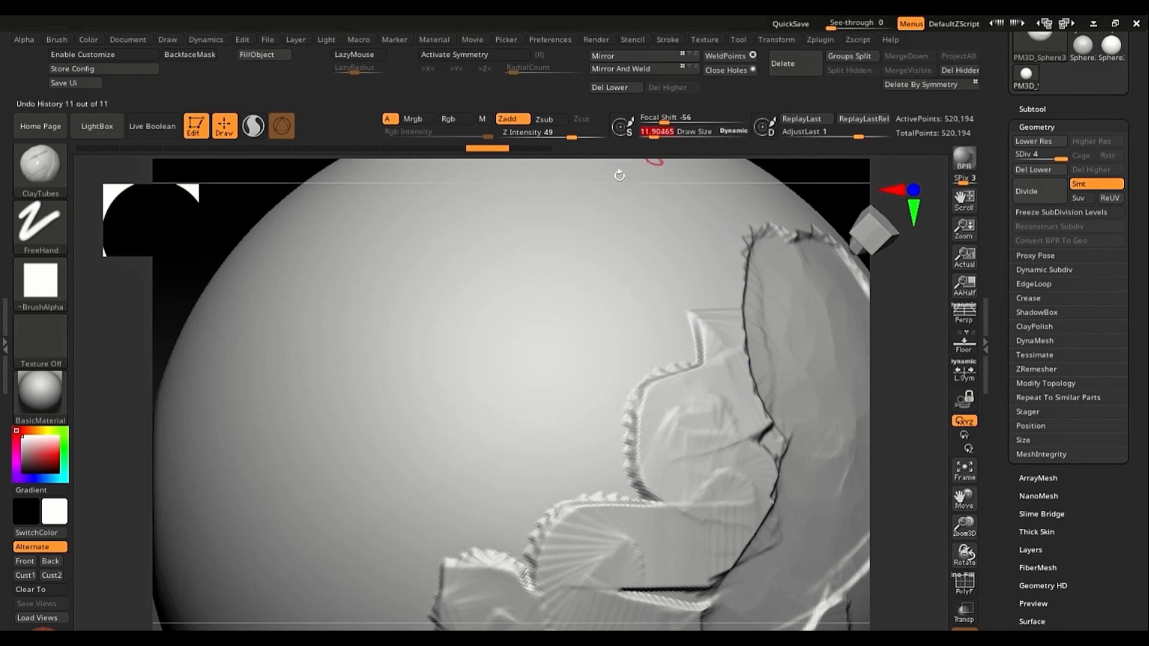
key(ctrl+z)
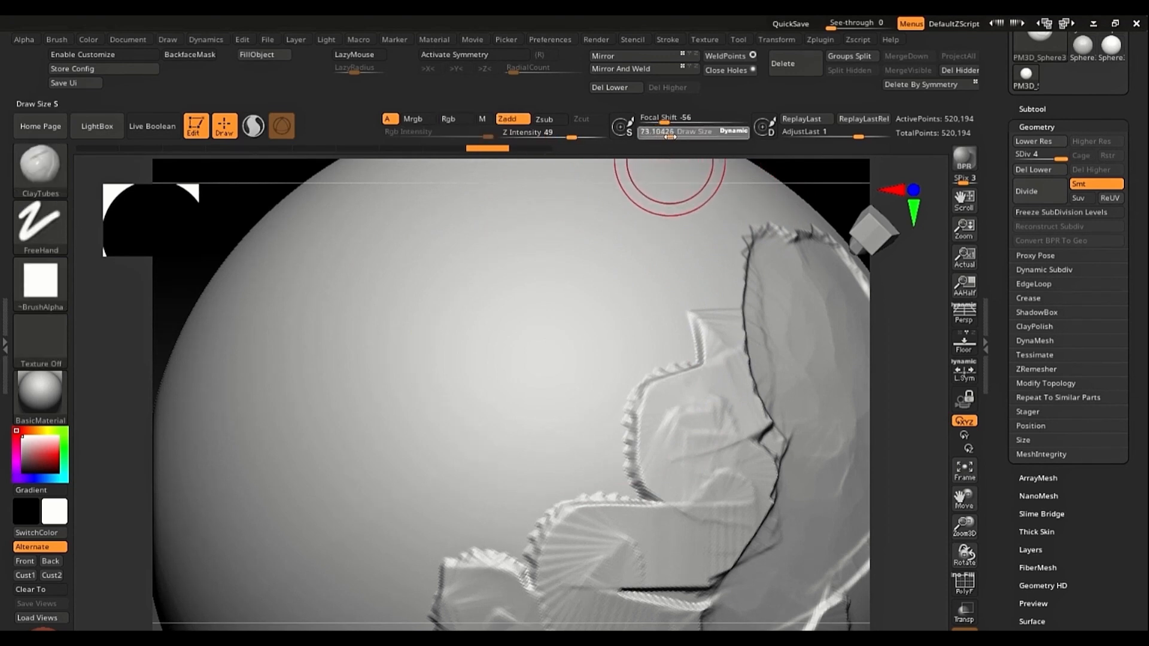
Step: Sculpt a ClayTubes strip at a draw size of about 77 and a fainter winding one beside it with Z Intensity 4
drag(670, 137, 672, 137)
drag(405, 244, 353, 429)
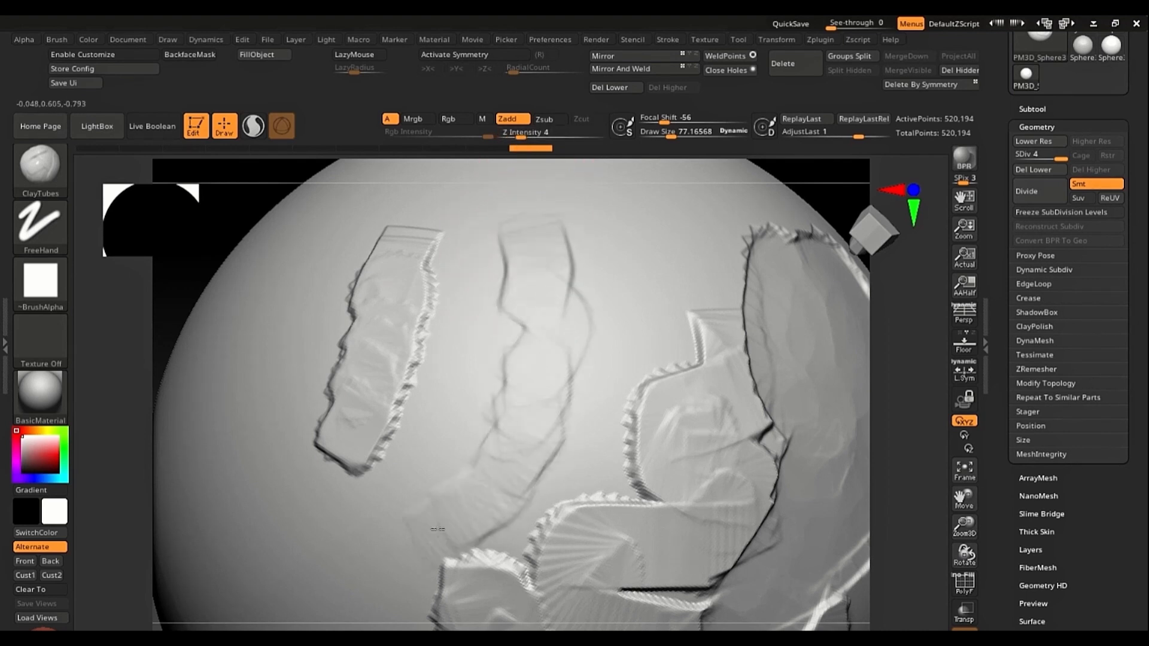
drag(337, 546, 329, 545)
Step: Sculpt several faint ClayTubes strips on both sides of the earlier ones with Z Intensity 2
right_drag(305, 461, 343, 461)
drag(238, 295, 216, 446)
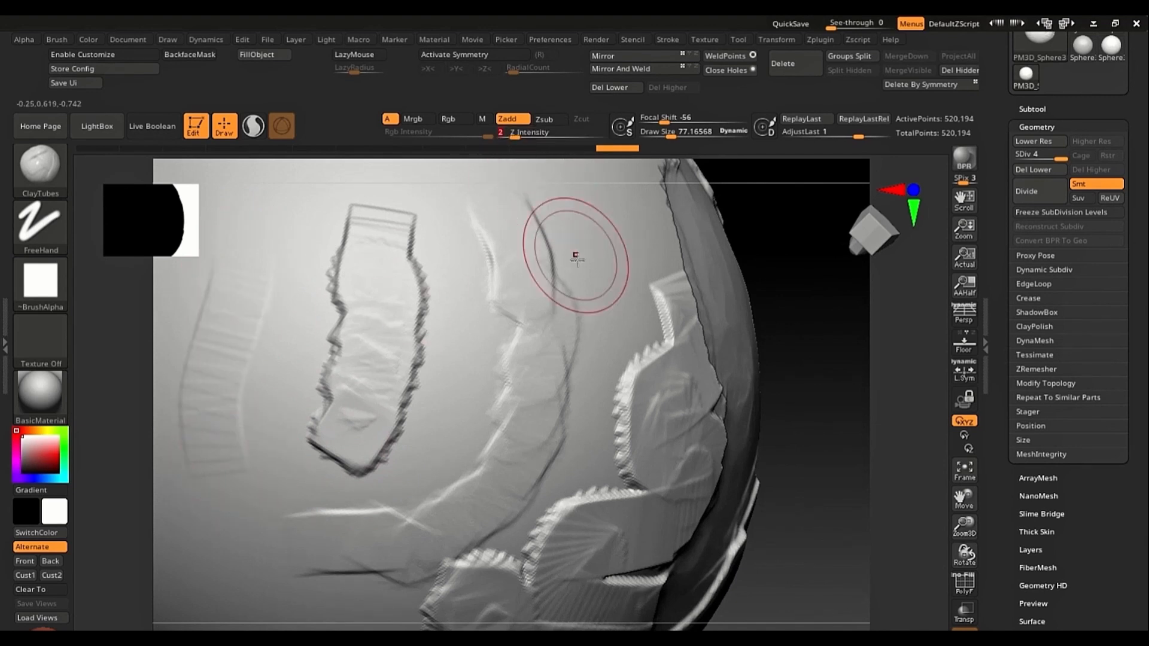
drag(589, 275, 590, 195)
drag(623, 271, 623, 194)
drag(516, 310, 514, 307)
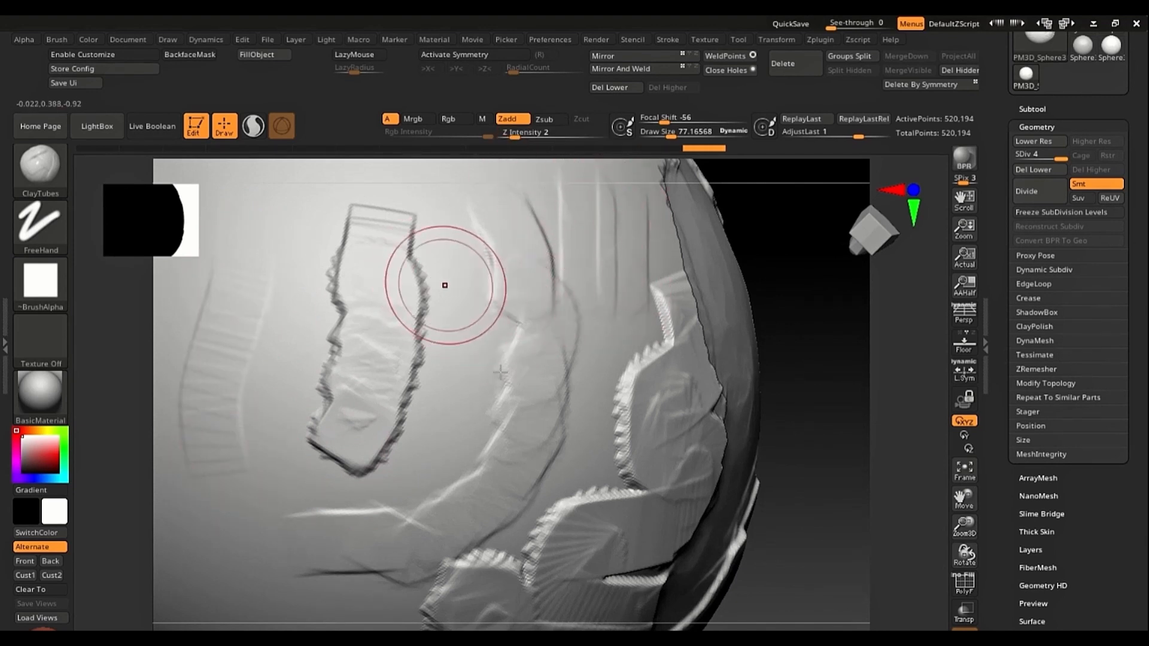
Step: Raise the Z Intensity to 66 and sculpt an arched ClayTubes strip across the blank upper part of the sphere
alt+right_drag(444, 285, 554, 445)
right_drag(536, 320, 534, 353)
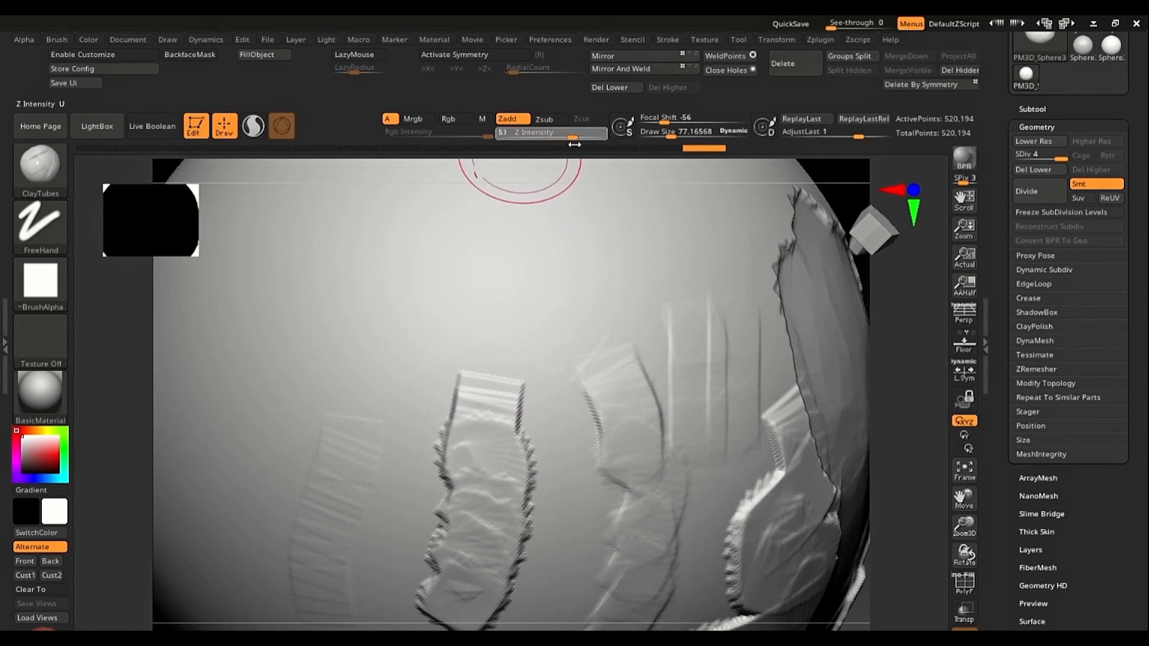
drag(574, 144, 583, 144)
right_drag(559, 269, 559, 360)
mouse_move(619, 359)
mouse_down()
mouse_move(443, 287)
mouse_move(326, 380)
mouse_up()
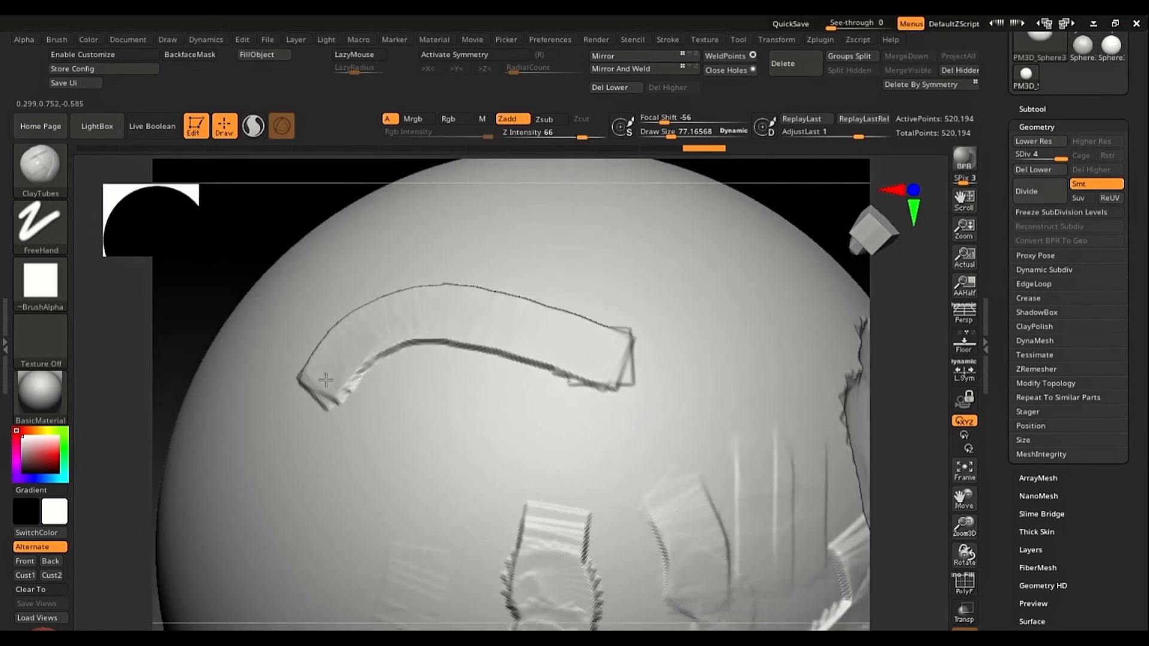
mouse_move(354, 436)
right_down()
mouse_move(366, 452)
mouse_move(534, 464)
mouse_move(556, 351)
right_up()
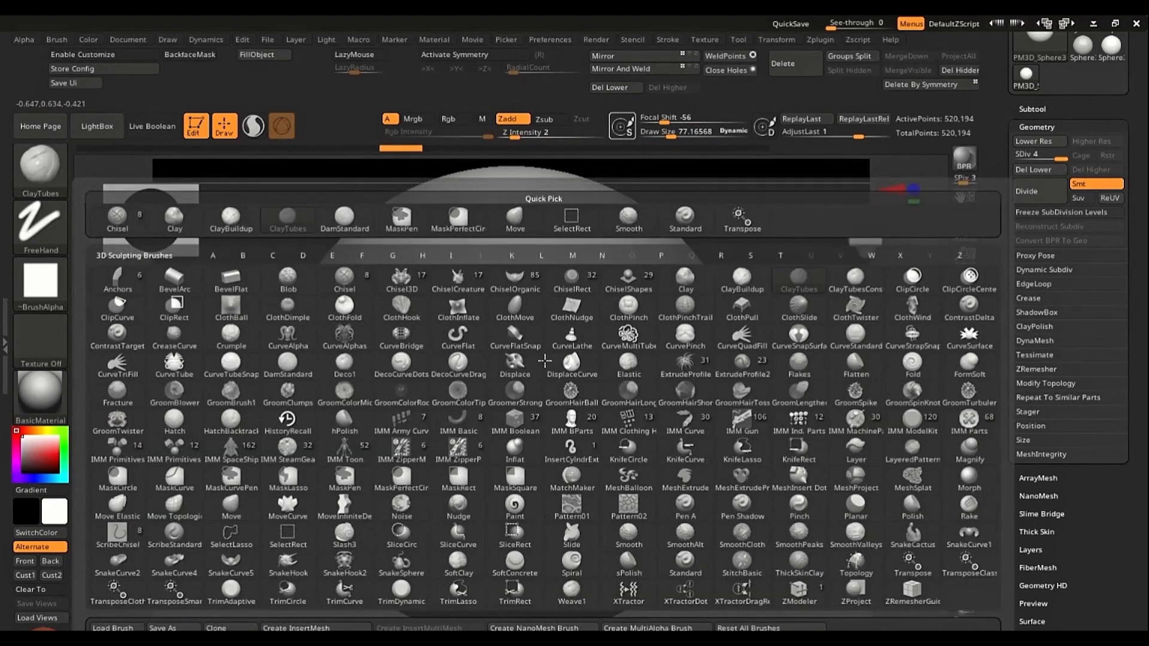
Step: Switch the sculpting brush to DamStandard
key(d)
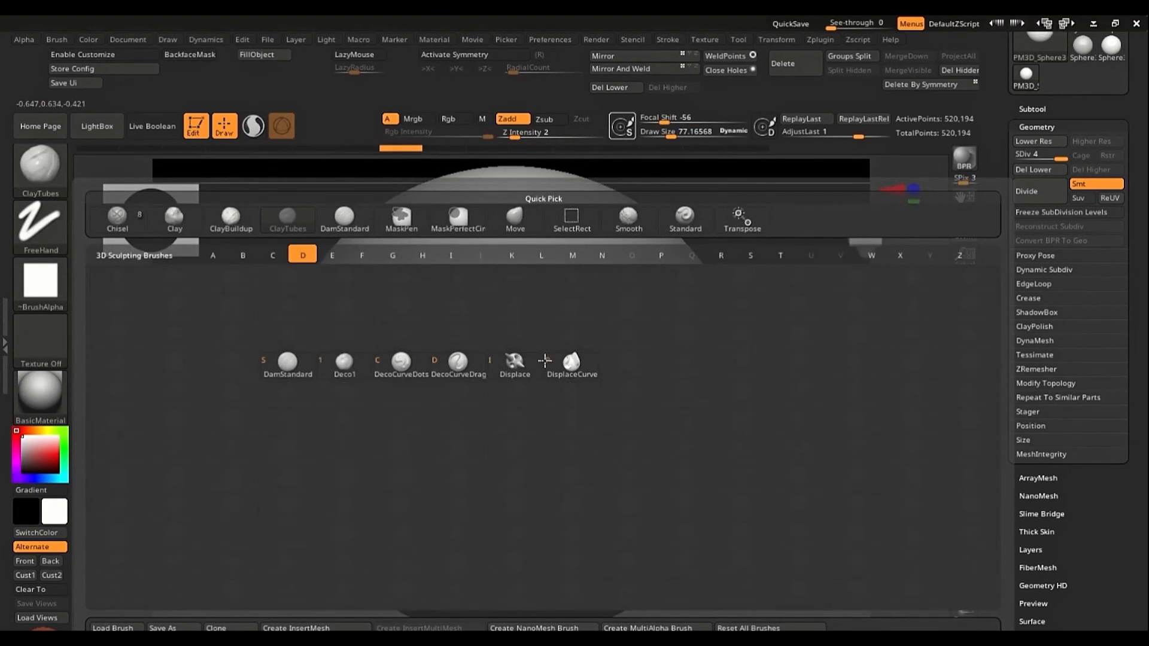
click(267, 366)
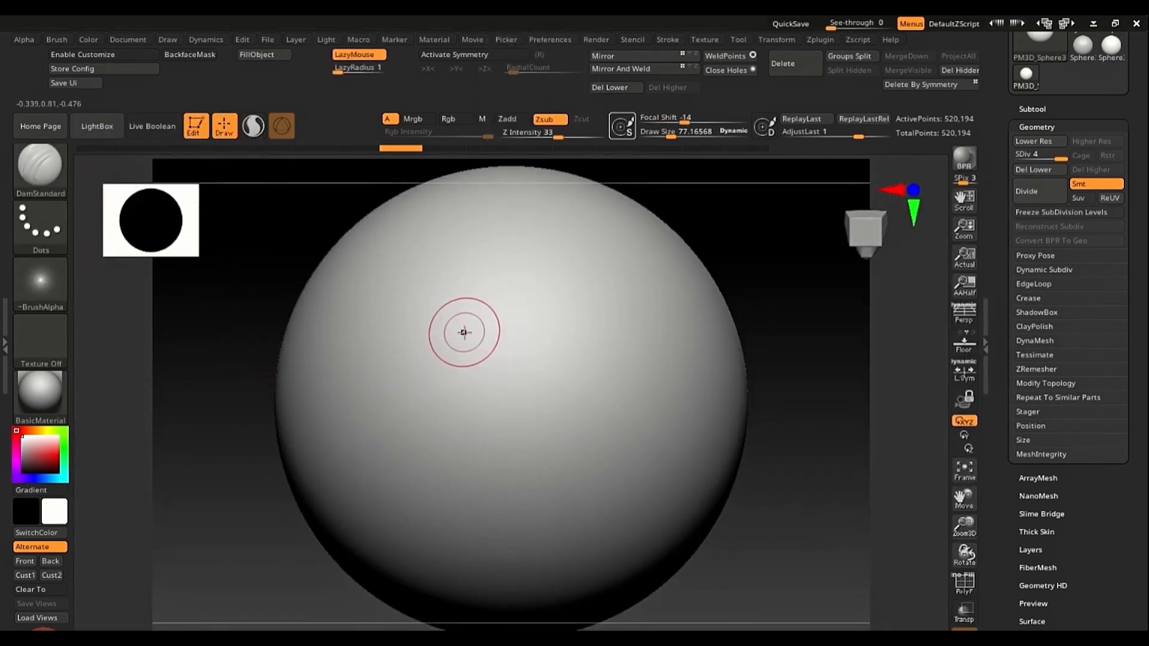
key(b)
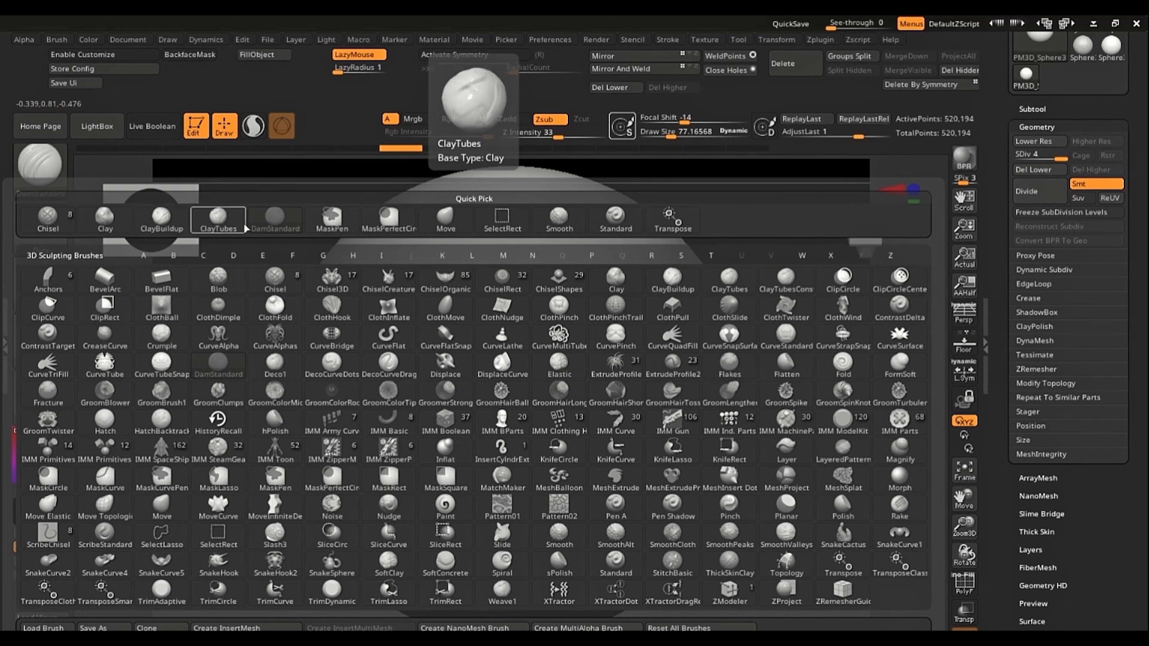
click(274, 222)
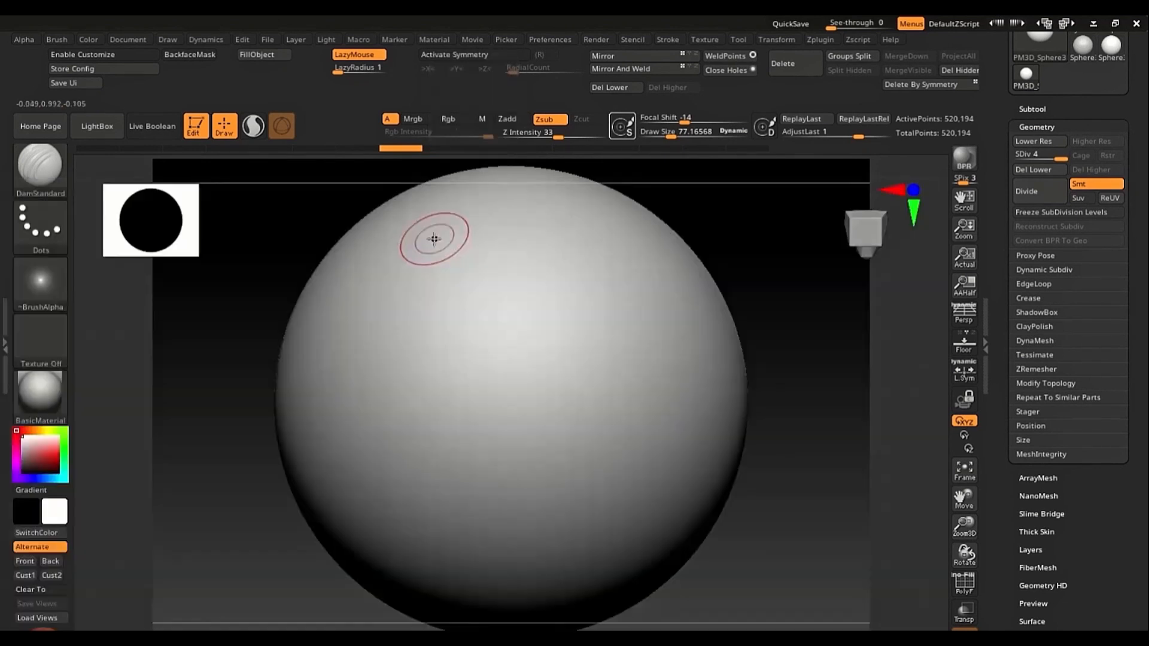
Step: Carve curved DamStandard grooves down the sphere with Zsub and widen the second with a parallel stroke at a draw size of about 77
mouse_move(445, 333)
mouse_down()
mouse_move(543, 411)
mouse_move(552, 509)
mouse_up()
mouse_move(553, 509)
ctrl+right_down()
mouse_move(547, 557)
mouse_move(525, 378)
mouse_move(546, 321)
mouse_move(469, 257)
ctrl+right_up()
mouse_move(381, 221)
mouse_down()
mouse_move(395, 263)
mouse_move(469, 326)
mouse_move(526, 514)
mouse_move(524, 547)
mouse_up()
right_drag(489, 384, 323, 295)
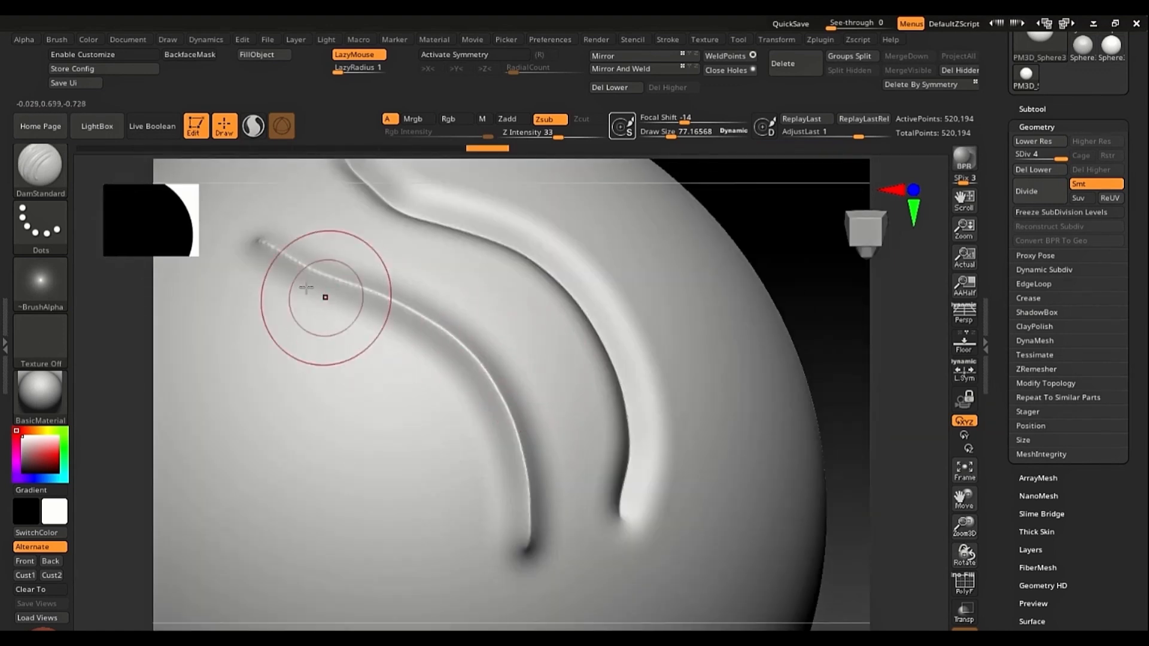
mouse_move(257, 246)
mouse_down()
mouse_move(269, 271)
mouse_move(379, 336)
mouse_move(485, 470)
mouse_move(495, 526)
mouse_up()
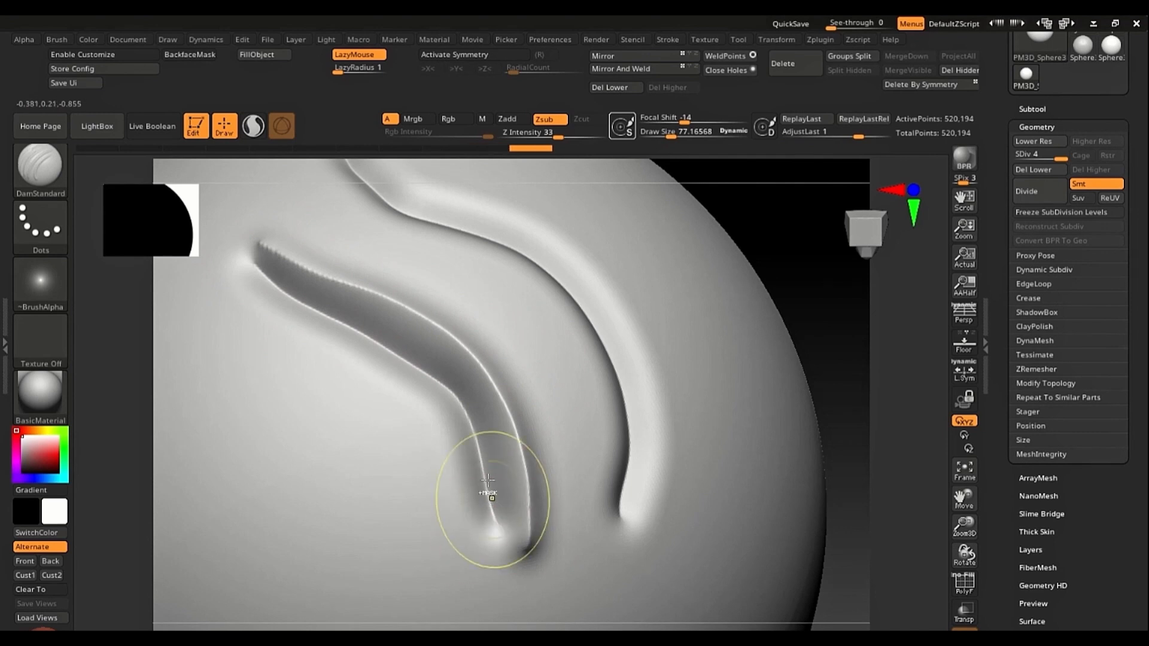
mouse_move(490, 490)
ctrl+right_down()
mouse_move(494, 411)
mouse_move(592, 311)
mouse_move(515, 313)
mouse_move(546, 310)
ctrl+right_up()
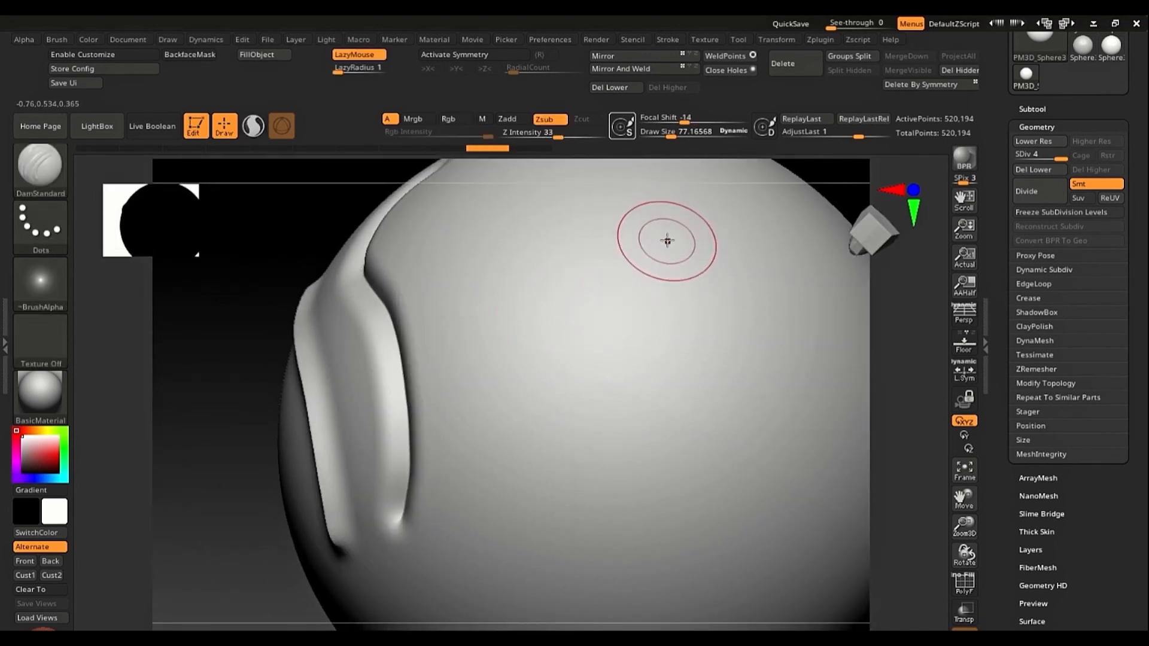
Step: Increase the draw size to about 104 and carve two adjoining DamStandard strokes that bend sideways at their lower end
key(])
mouse_move(510, 228)
mouse_down()
mouse_move(595, 300)
mouse_move(642, 412)
mouse_move(639, 527)
mouse_move(664, 575)
mouse_move(742, 565)
mouse_move(760, 540)
mouse_up()
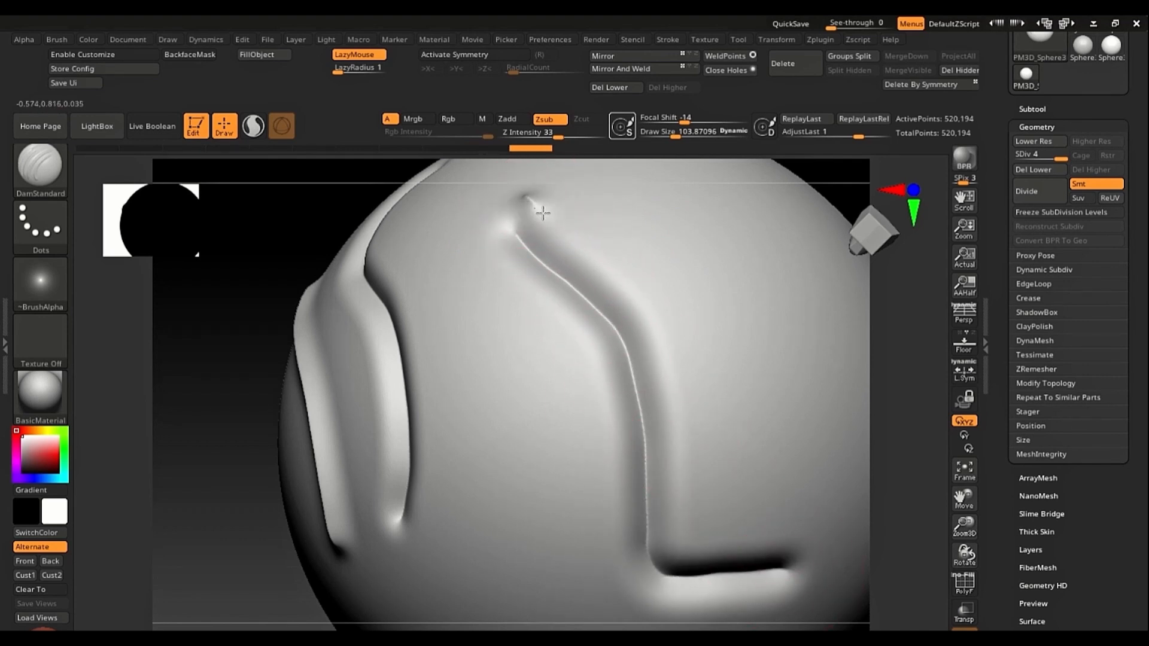
mouse_move(543, 212)
mouse_down()
mouse_move(598, 238)
mouse_move(655, 308)
mouse_move(689, 413)
mouse_move(695, 544)
mouse_move(846, 562)
mouse_up()
mouse_move(700, 395)
ctrl+right_down()
mouse_move(629, 405)
mouse_move(674, 418)
ctrl+right_up()
mouse_move(531, 342)
ctrl+right_down()
mouse_move(569, 437)
mouse_move(638, 423)
mouse_move(501, 359)
ctrl+right_up()
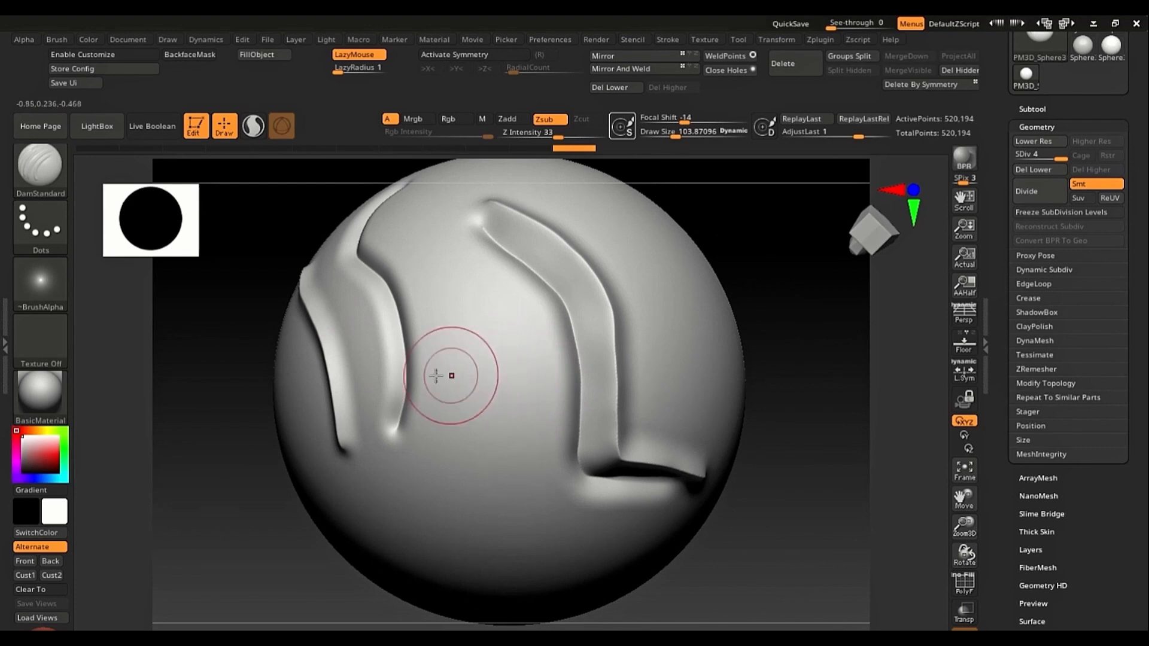
Step: Try a DamStandard stroke with Alpha 05 between the grooves and undo it
click(45, 284)
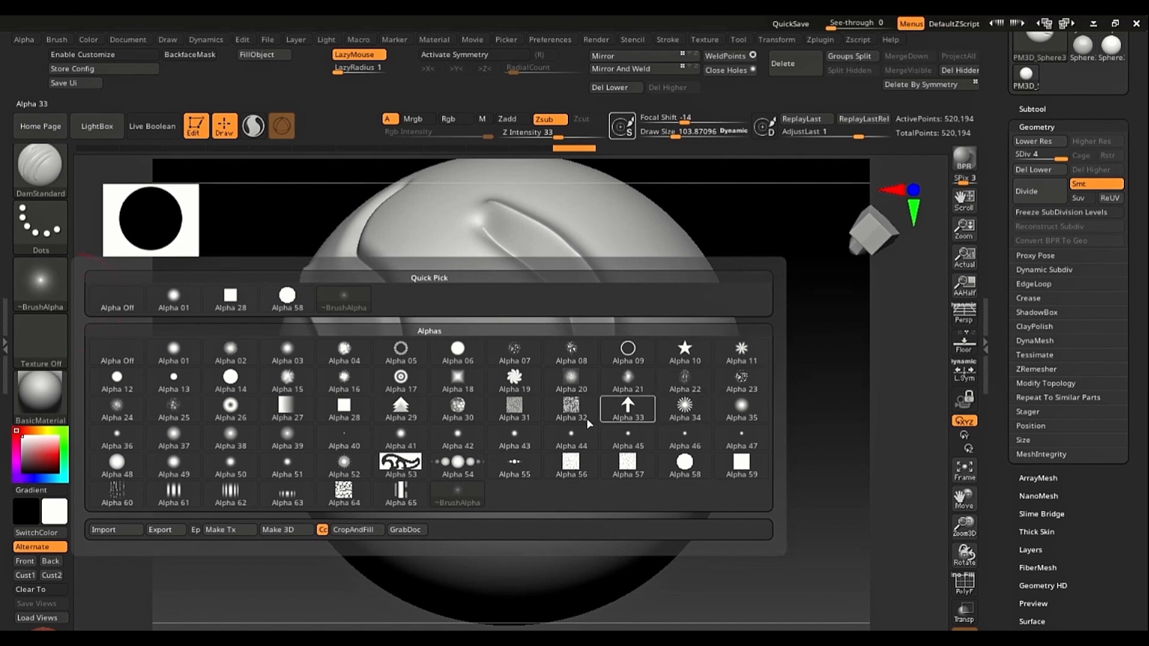
click(402, 352)
mouse_move(487, 326)
mouse_down()
mouse_move(464, 324)
mouse_move(499, 413)
mouse_move(452, 473)
mouse_move(470, 521)
mouse_move(478, 518)
mouse_up()
key(ctrl)
key(ctrl+z)
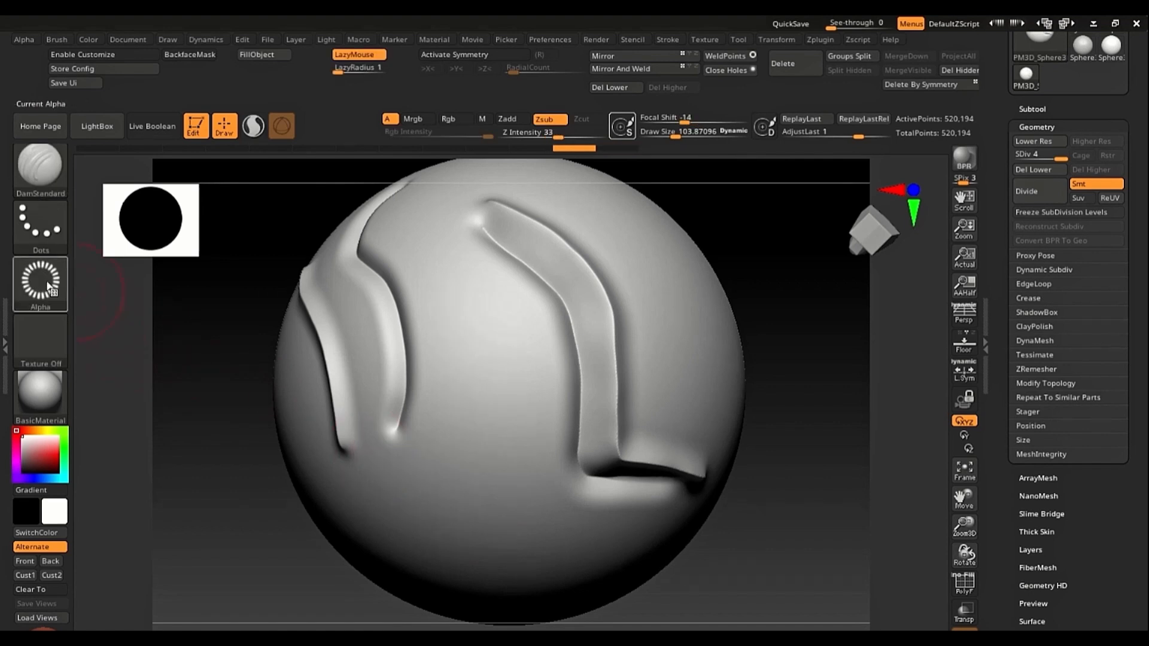
Step: Apply Alpha 62 to the DamStandard brush and carve a winding multi-line stroke between the existing grooves
click(39, 286)
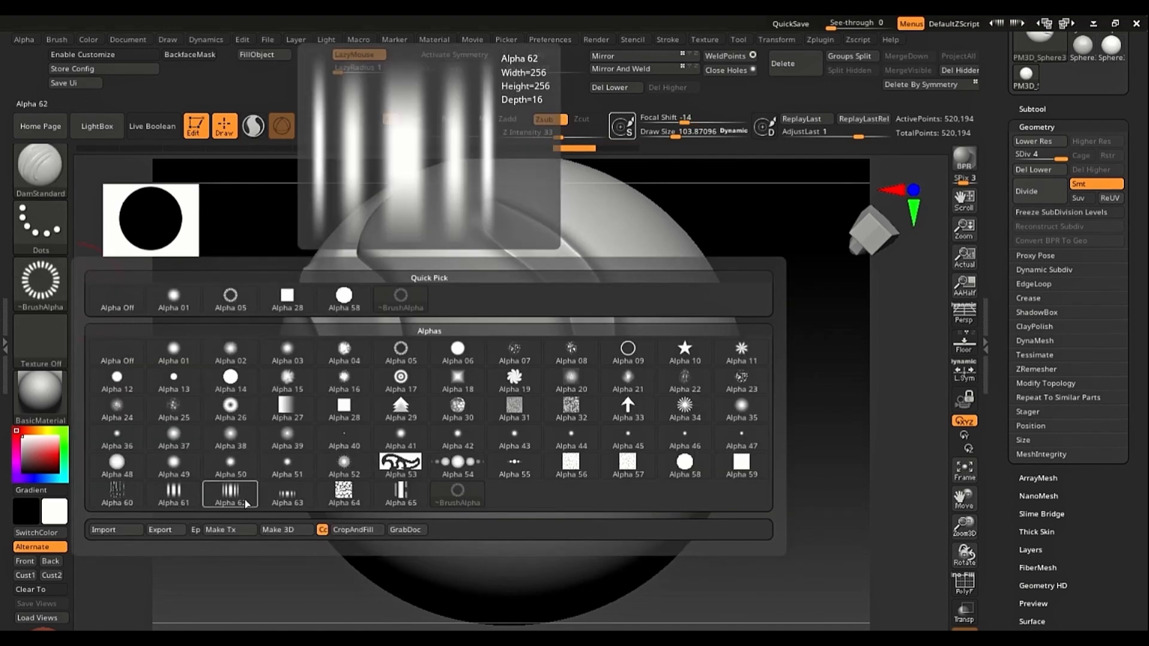
click(230, 497)
mouse_move(427, 281)
mouse_down()
mouse_move(478, 273)
mouse_move(505, 347)
mouse_move(464, 419)
mouse_move(521, 481)
mouse_up()
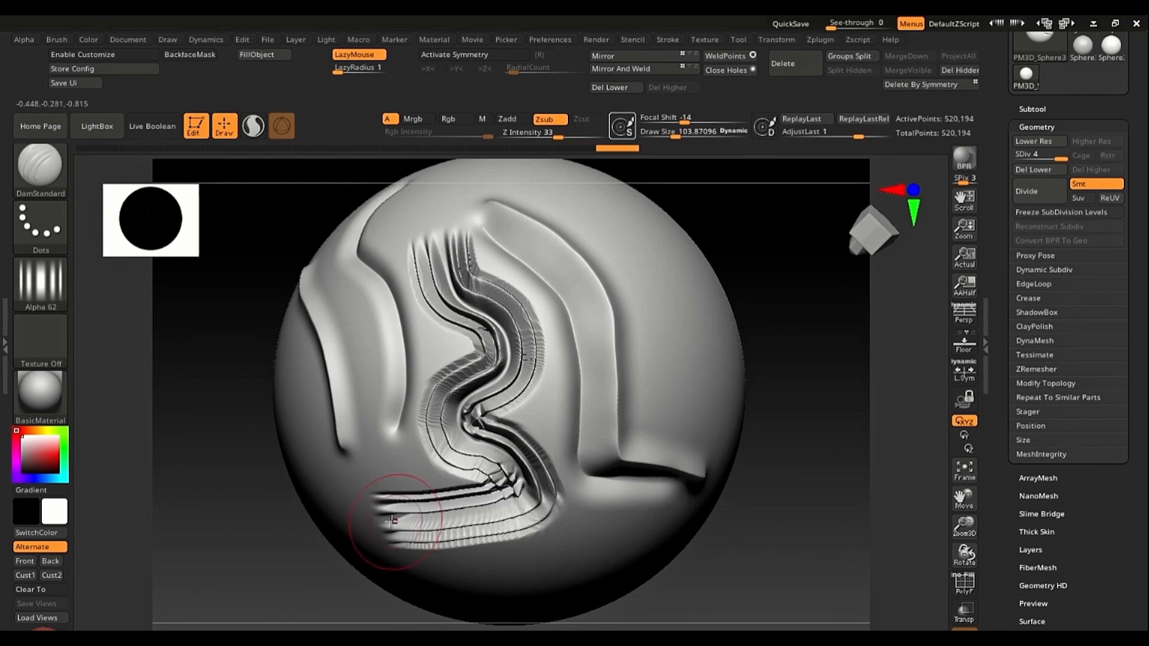
Step: Undo all the DamStandard strokes and frame the whole sphere
key(ctrl+z)
key(ctrl+z)
key(ctrl+z)
key(ctrl+z)
key(ctrl+z)
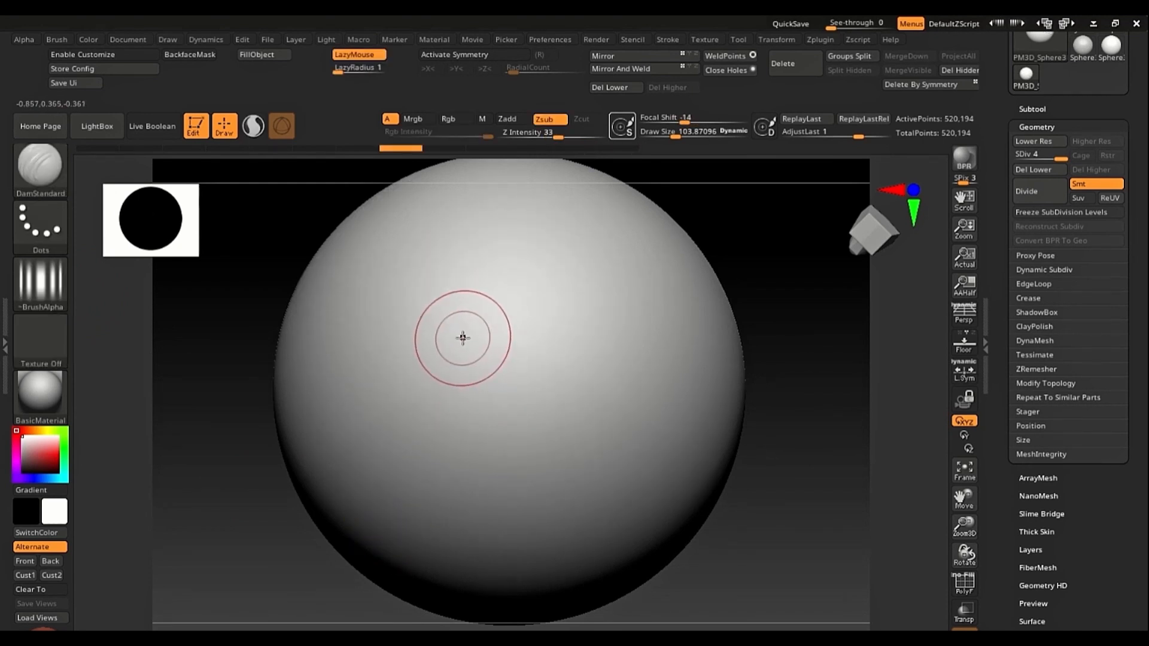
key(f)
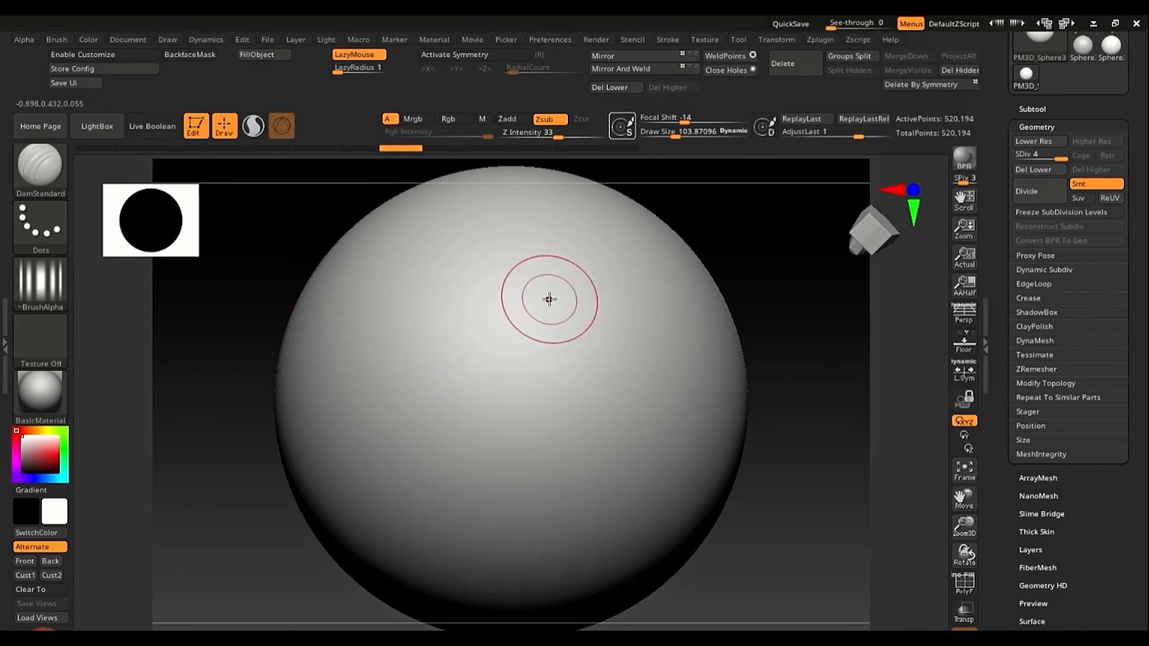
Step: Switch the sculpting brush to TrimDynamic
key(b)
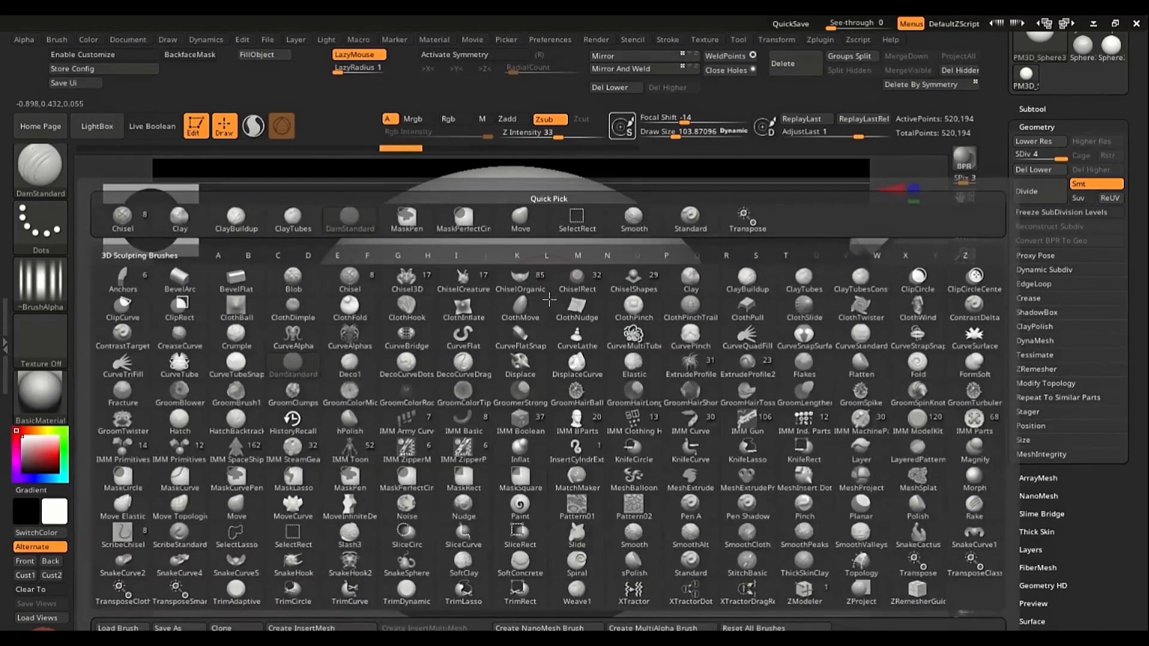
key(t)
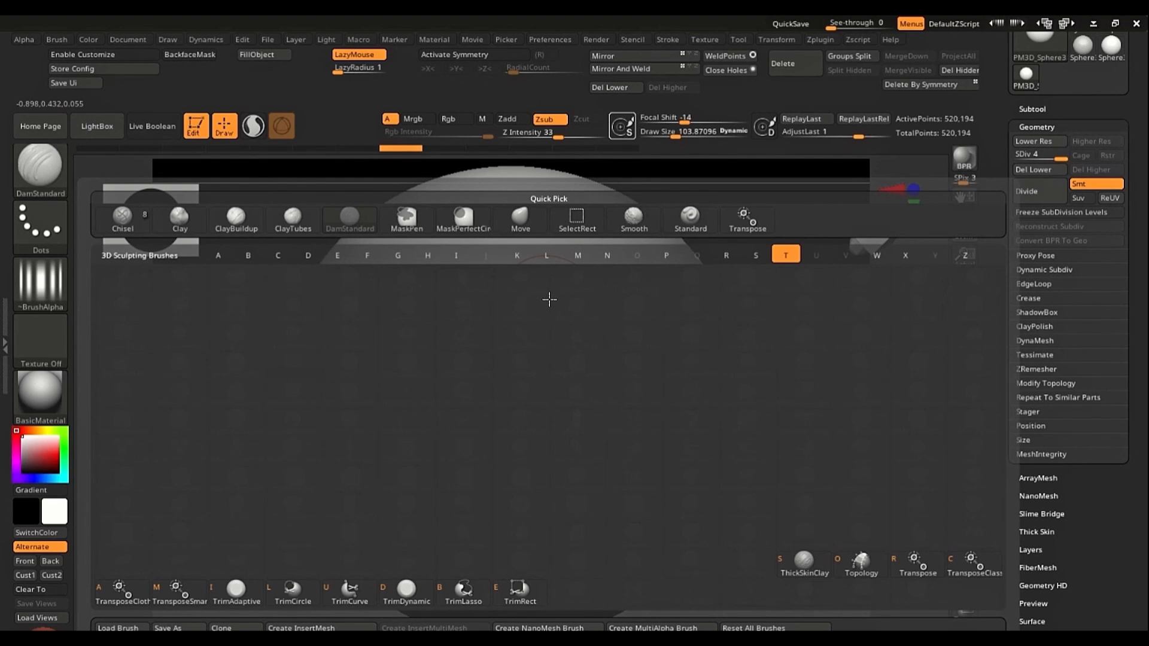
key(d)
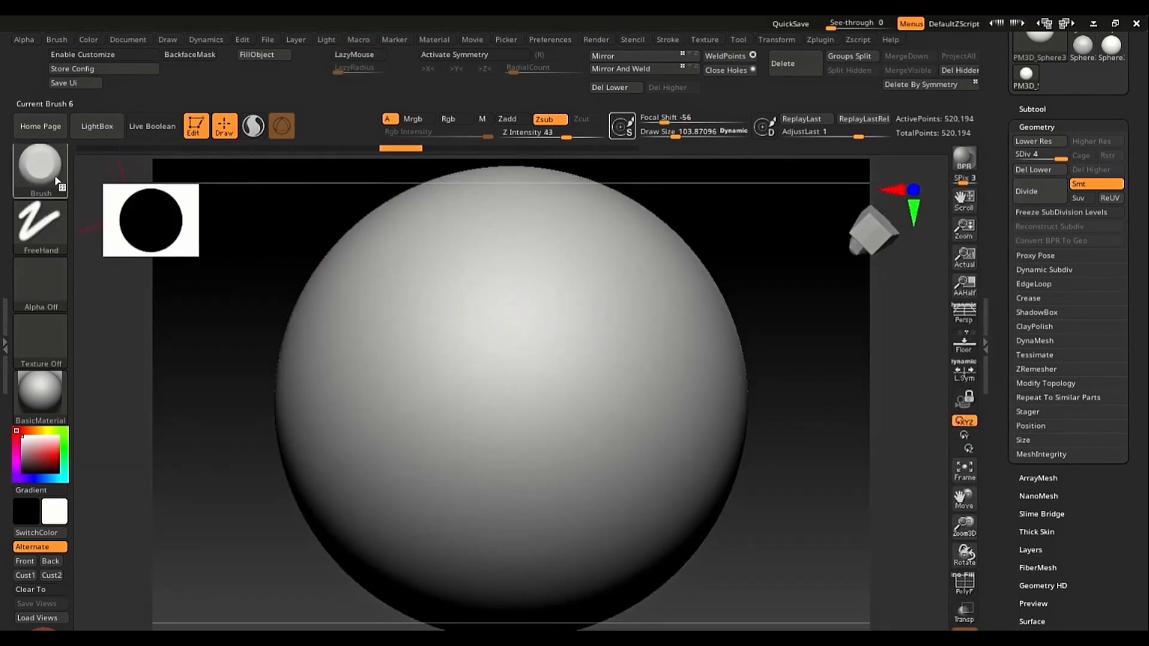
Step: Set the draw size to about 250.75 and choose TrimDynamic from the brushes starting with T
key(s)
drag(520, 337, 537, 336)
key(b)
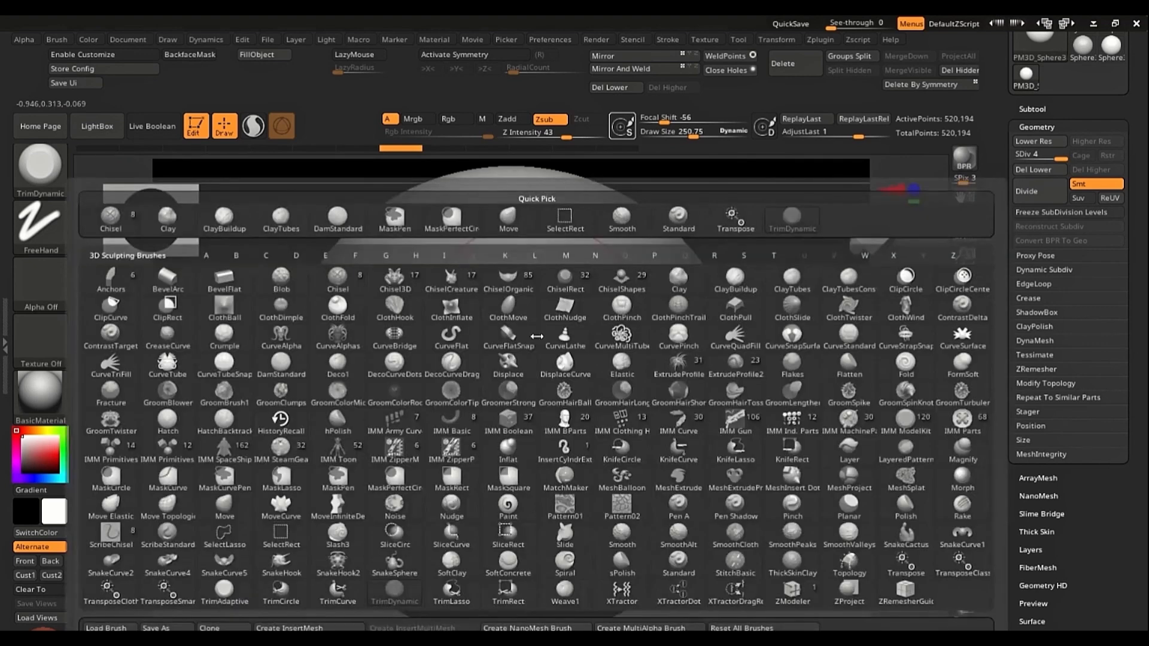
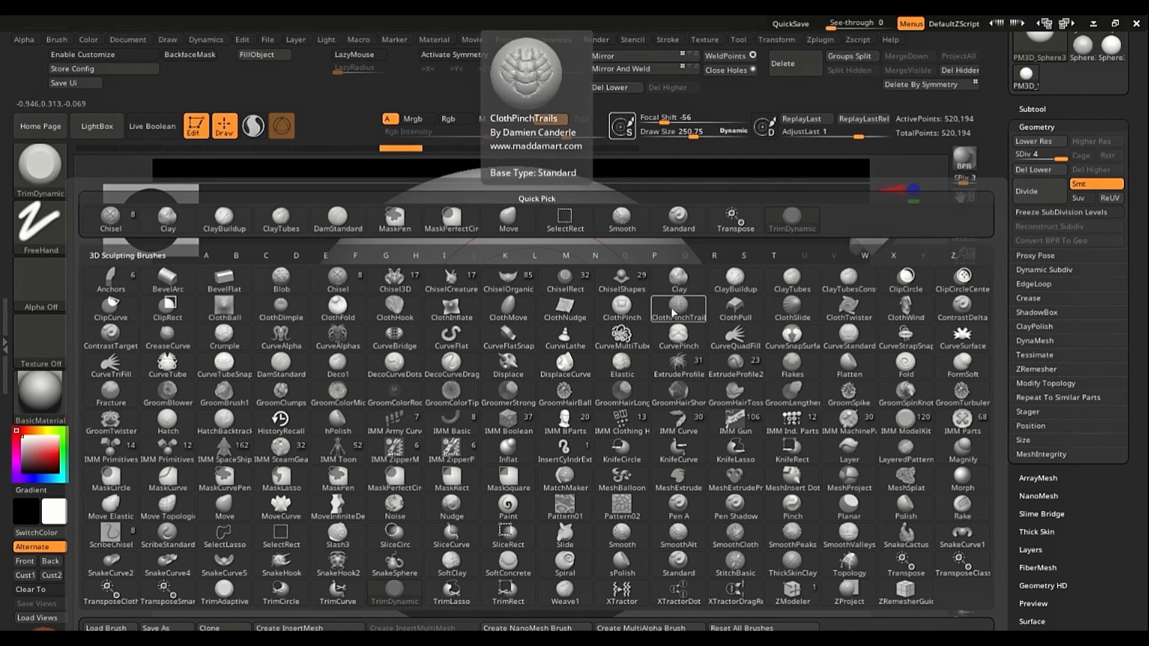
key(t)
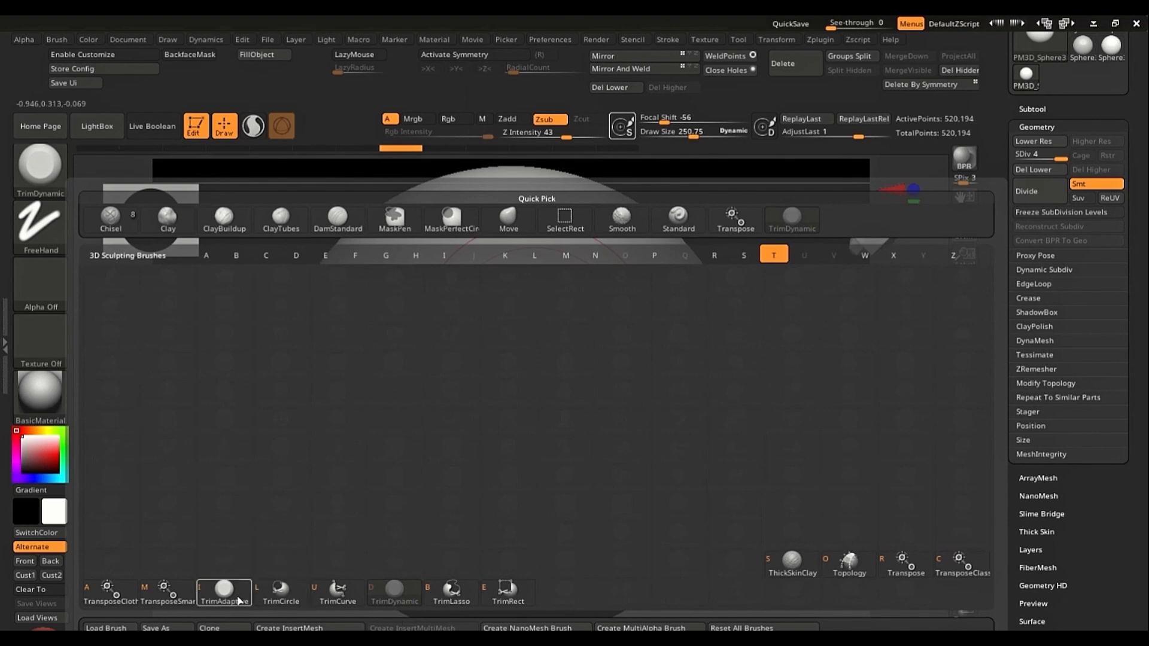
mouse_move(372, 589)
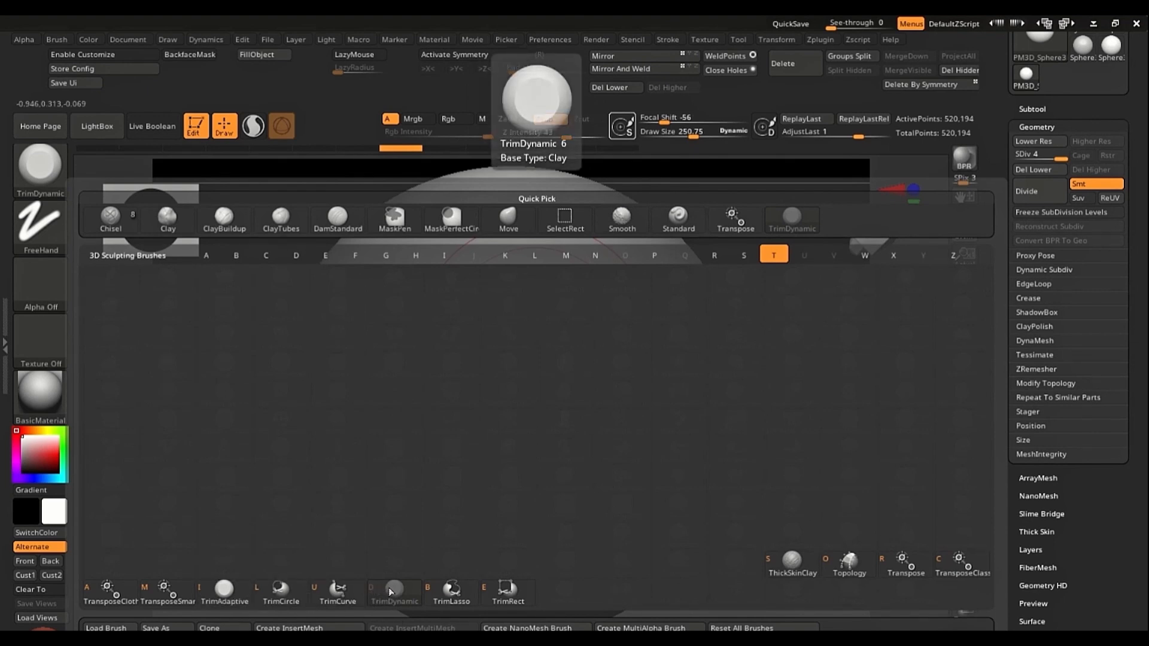
click(391, 590)
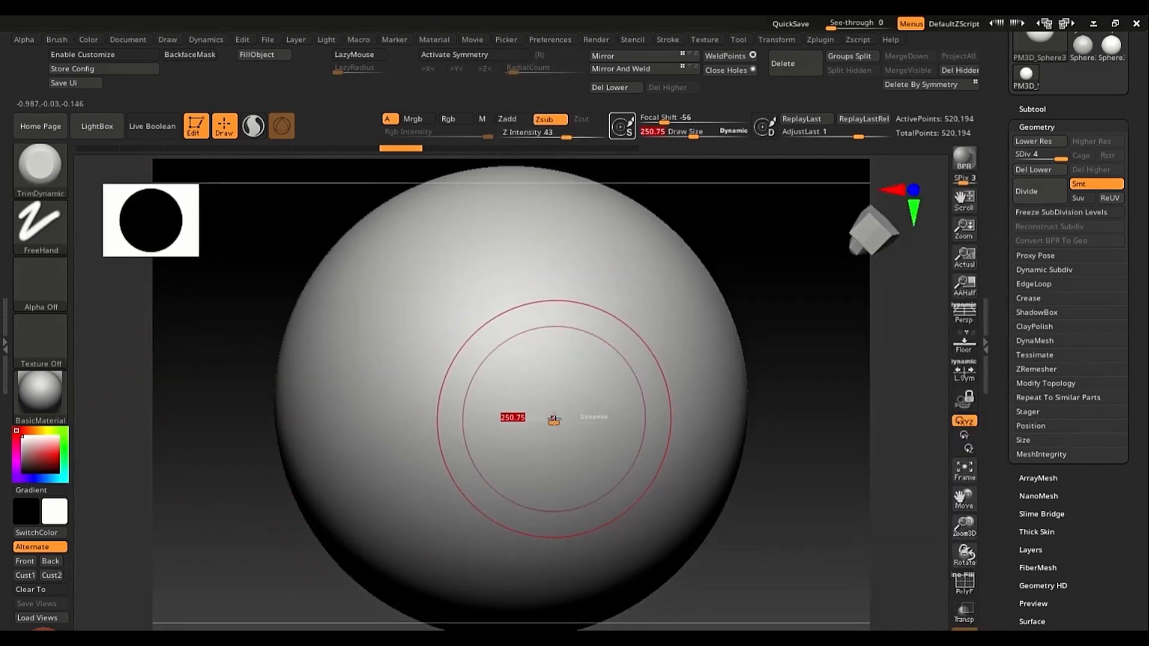
Step: Raise the draw size to about 461.72 and plane a large flat face into one side of the sphere
click(692, 133)
drag(693, 132, 704, 134)
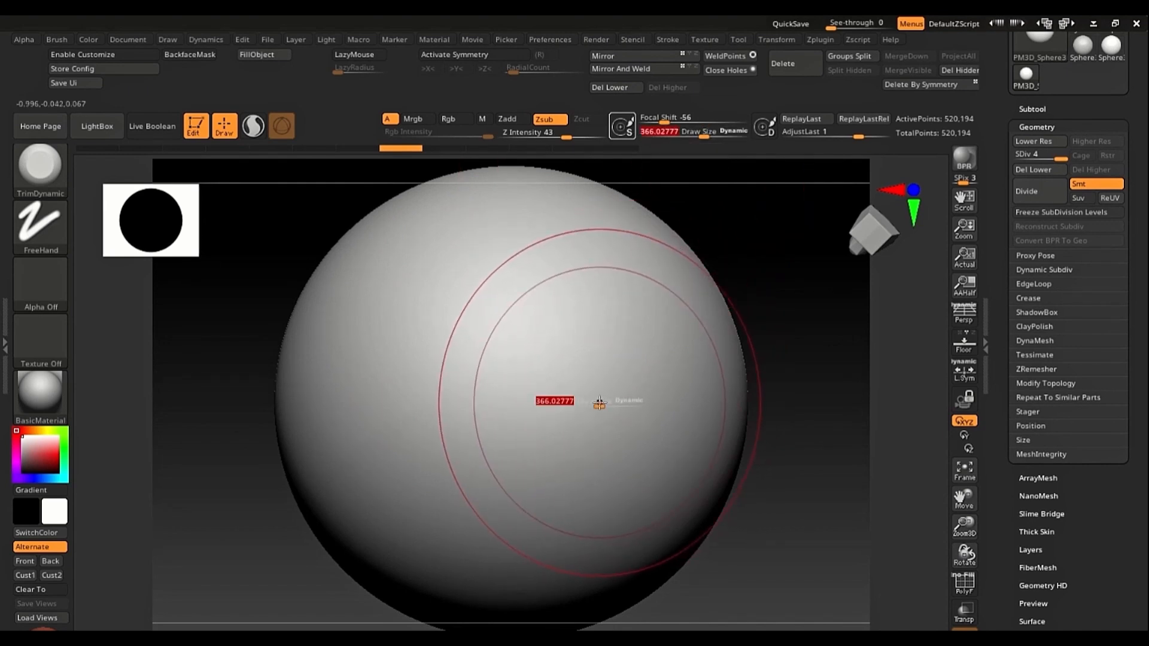
drag(599, 404, 607, 403)
mouse_move(564, 383)
ctrl+right_down()
mouse_move(552, 377)
mouse_move(559, 365)
mouse_move(503, 353)
ctrl+right_up()
mouse_move(581, 378)
mouse_down()
mouse_move(606, 366)
mouse_move(578, 335)
mouse_move(595, 377)
mouse_move(527, 383)
mouse_move(599, 380)
mouse_move(573, 353)
mouse_move(595, 360)
mouse_move(537, 352)
mouse_move(598, 363)
mouse_up()
mouse_move(664, 344)
mouse_down()
mouse_move(690, 339)
mouse_move(706, 389)
mouse_up()
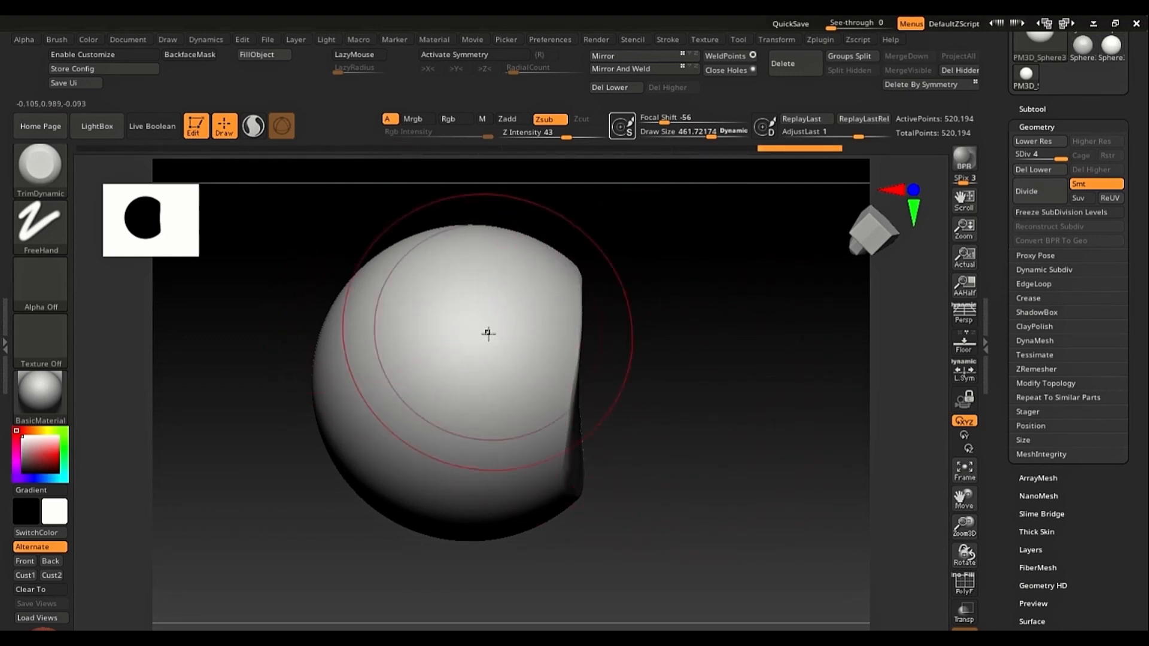
Step: Try flattening a second area beside the large flat face and undo that stroke
mouse_move(508, 359)
right_down()
mouse_move(491, 336)
mouse_move(541, 395)
right_up()
mouse_move(541, 395)
mouse_down()
mouse_move(505, 418)
mouse_move(505, 437)
mouse_up()
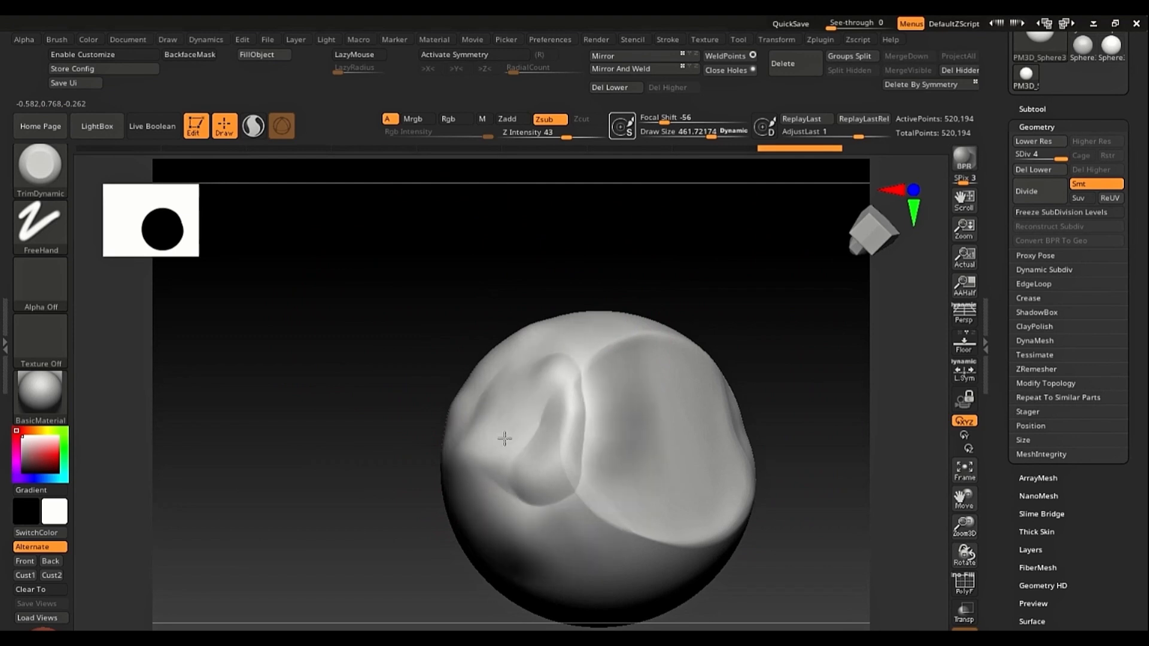
key(ctrl+z)
Step: Reduce the draw size to about 330.87 and trim irregular facets into the sphere's rounded surface
right_drag(505, 436, 531, 338)
key(s)
drag(531, 338, 528, 334)
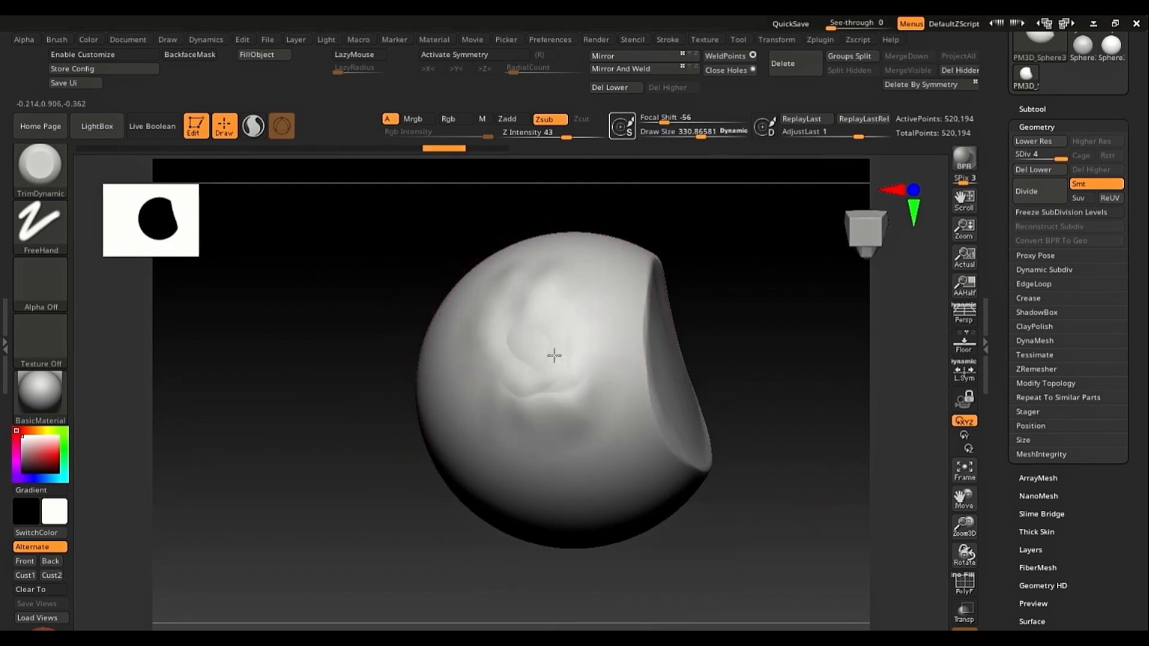
mouse_move(594, 458)
mouse_down()
mouse_move(575, 446)
mouse_move(612, 357)
mouse_up()
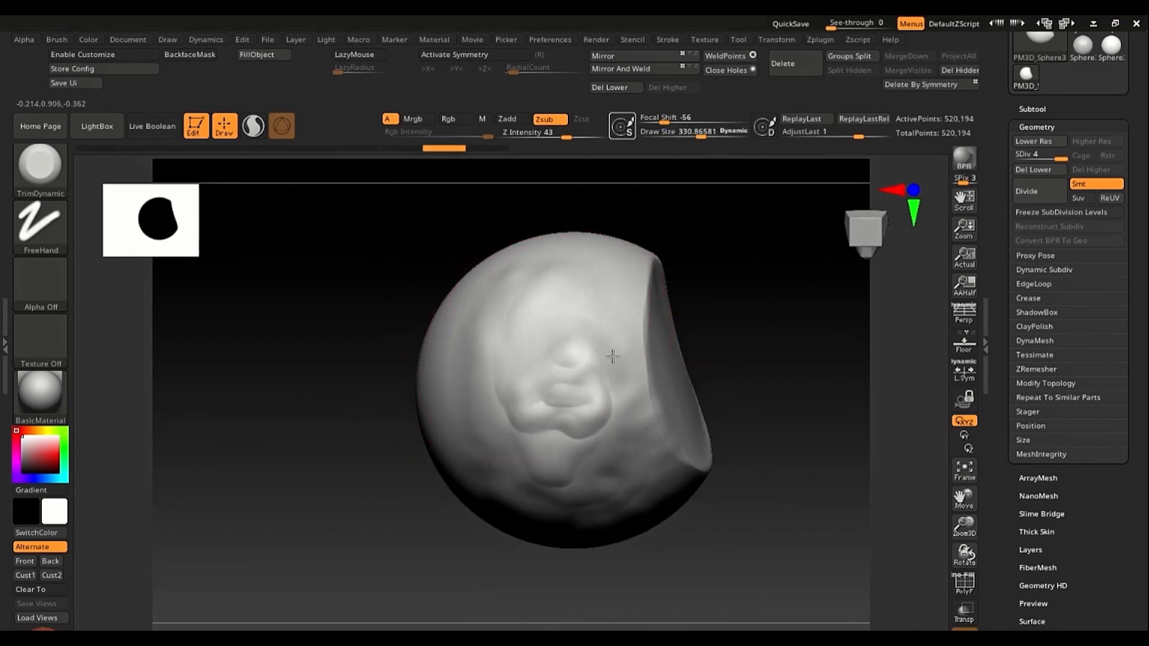
mouse_move(533, 341)
mouse_down()
mouse_move(559, 377)
mouse_move(573, 345)
mouse_up()
Step: Try one more TrimDynamic stroke from another angle and undo all the trimming on the sphere
right_drag(574, 343, 697, 371)
ctrl+right_drag(568, 365, 562, 426)
mouse_move(359, 306)
mouse_down()
mouse_move(348, 365)
mouse_move(382, 303)
mouse_move(330, 397)
mouse_move(473, 380)
mouse_up()
key(ctrl+z)
key(ctrl+z)
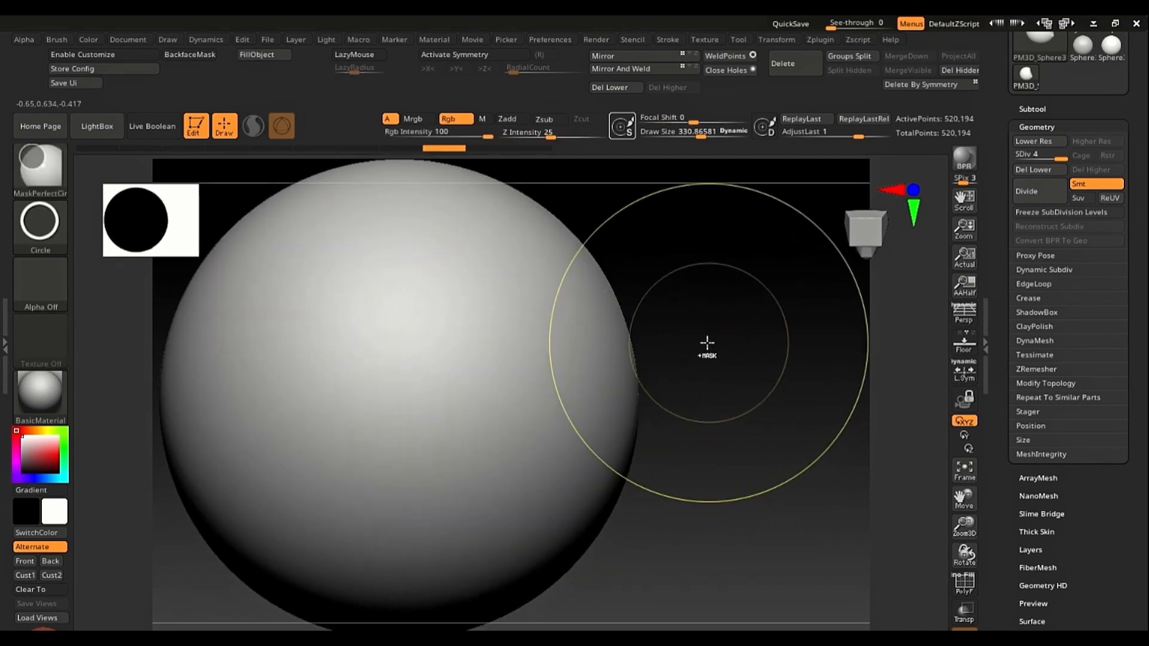
right_drag(638, 342, 511, 359)
key(ctrl+z)
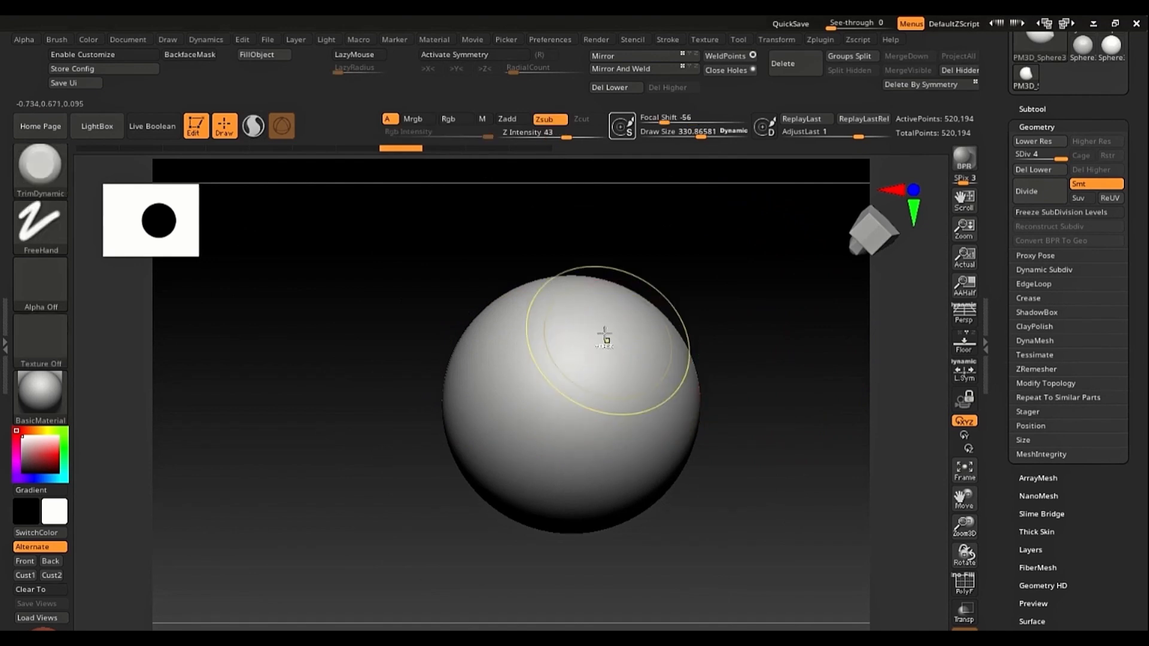
Step: Trim a hard flat face into the sphere at Z Intensity 100 and a faint one beside it at Z Intensity 5
mouse_move(606, 344)
ctrl+right_down()
mouse_move(615, 386)
mouse_move(583, 343)
ctrl+right_up()
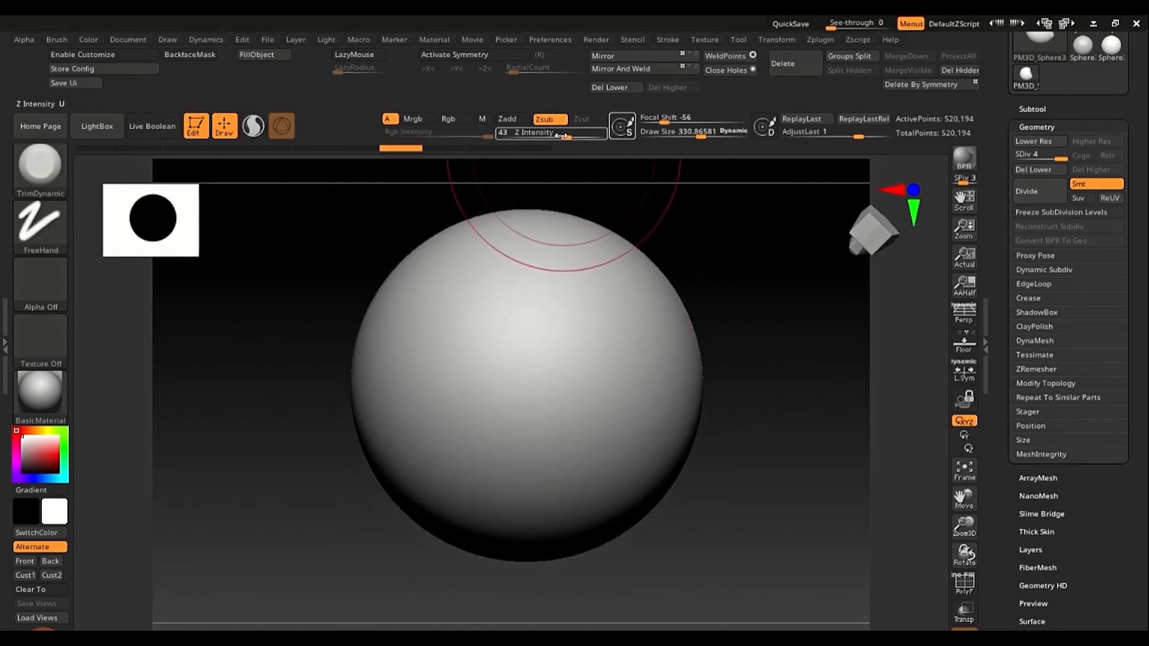
mouse_move(607, 356)
mouse_down()
mouse_move(641, 385)
mouse_move(541, 377)
mouse_move(650, 419)
mouse_move(646, 446)
mouse_up()
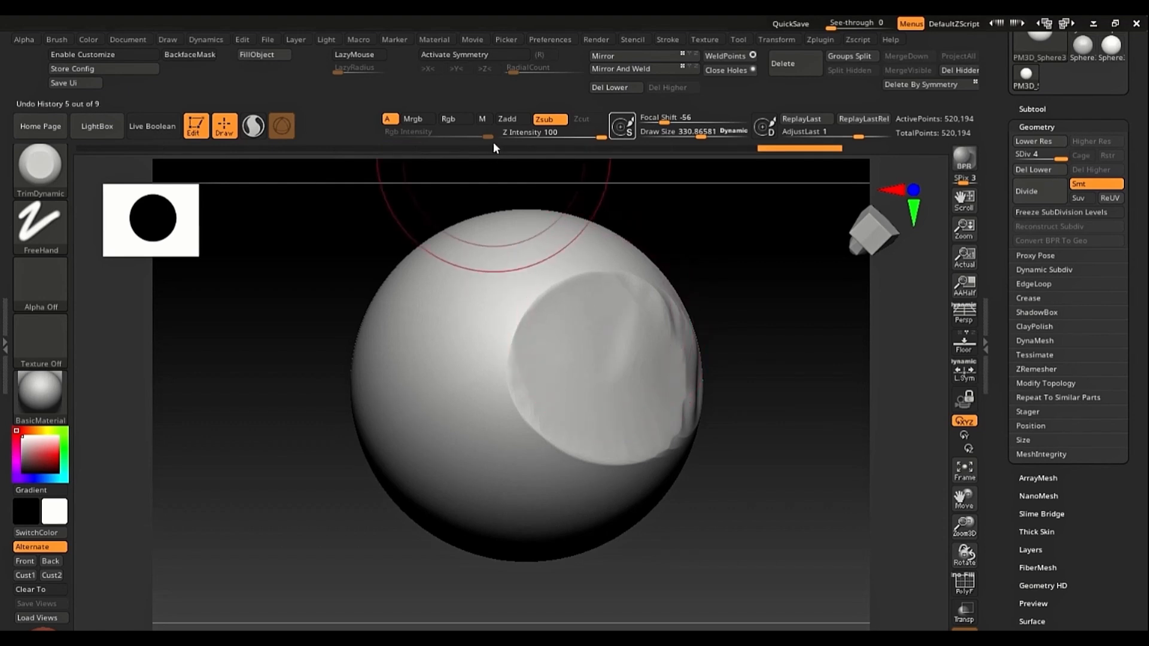
drag(527, 131, 522, 132)
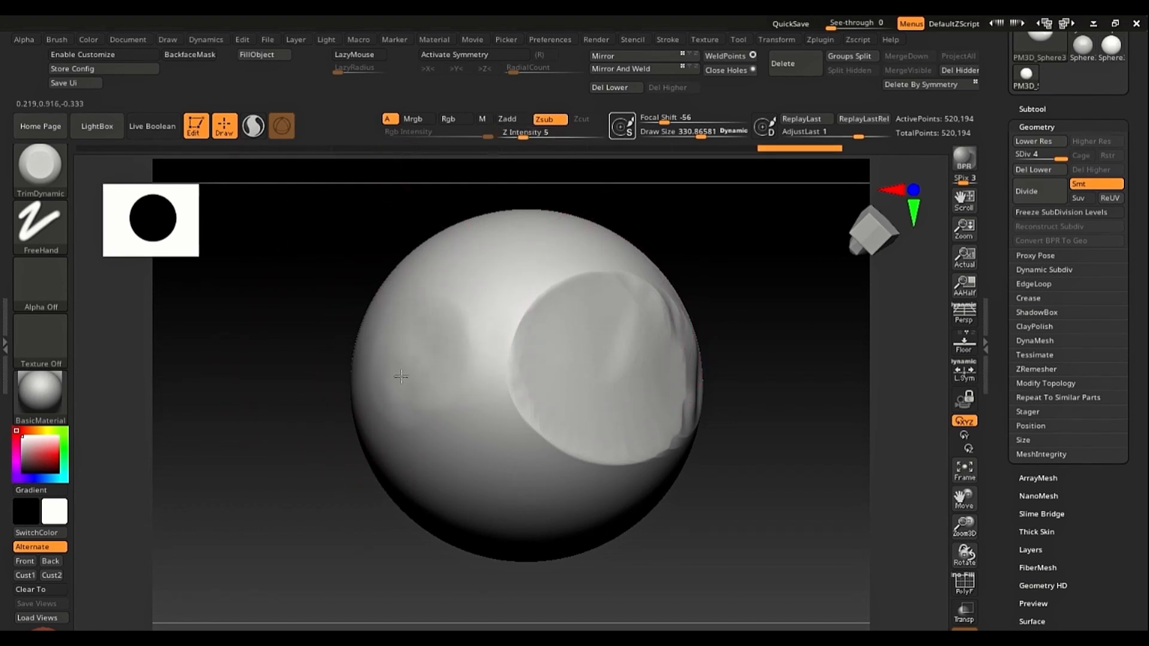
drag(417, 378, 427, 366)
mouse_move(435, 342)
right_down()
mouse_move(458, 412)
mouse_move(448, 418)
right_up()
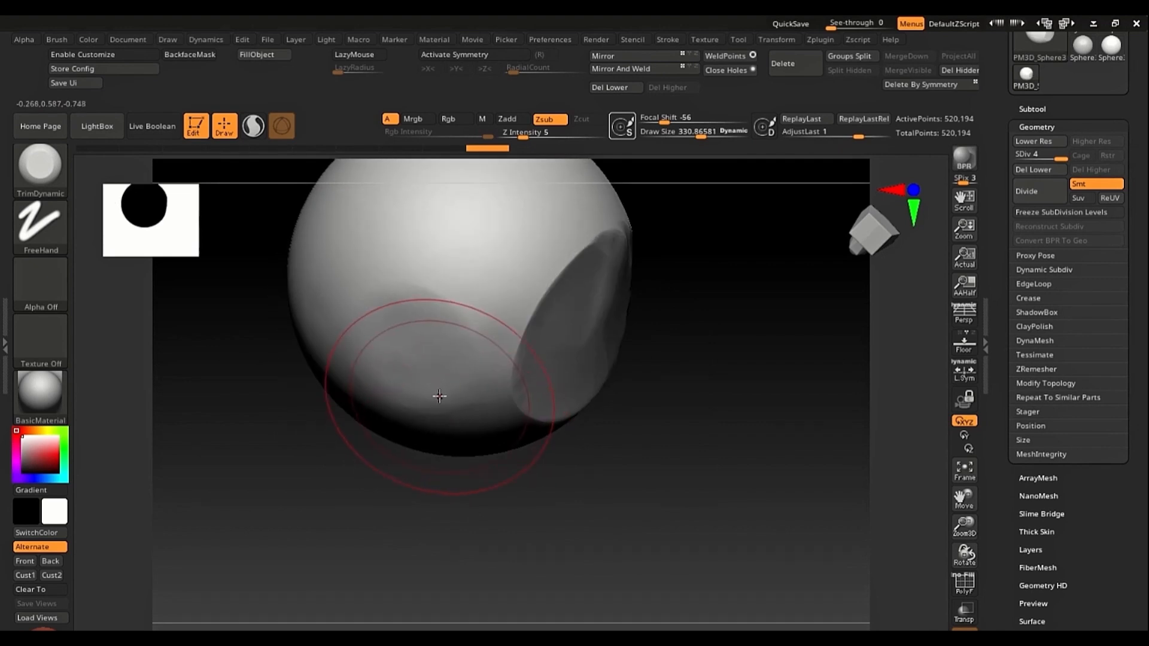
right_drag(518, 372, 566, 281)
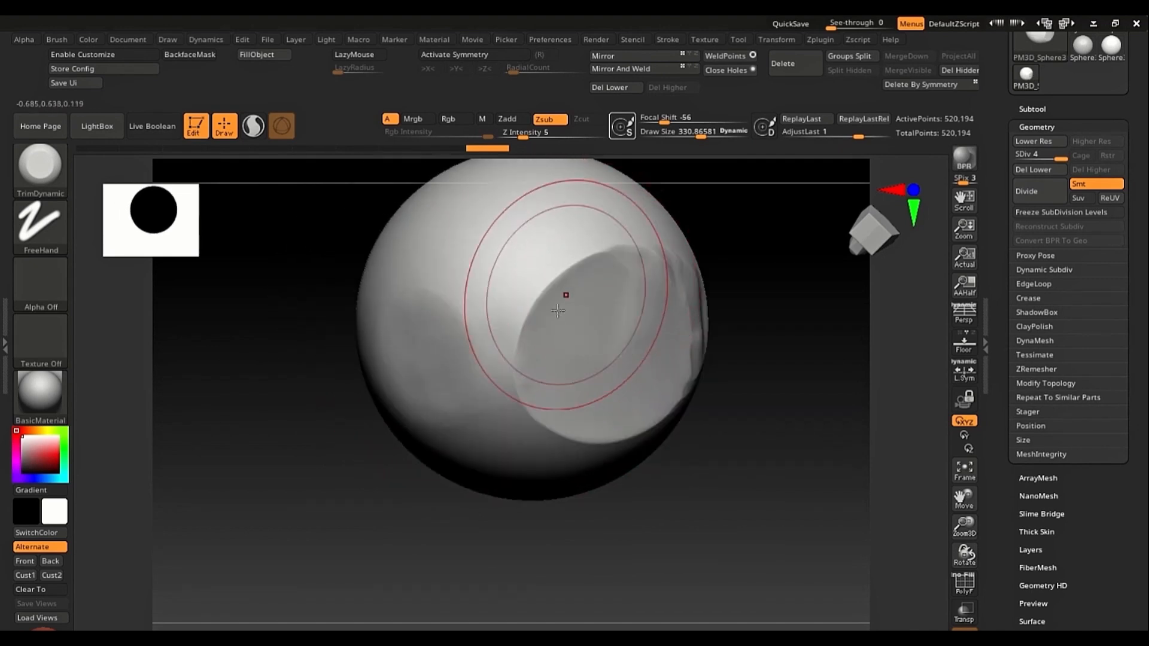
mouse_move(598, 328)
mouse_down()
mouse_move(641, 267)
mouse_move(654, 318)
mouse_move(567, 354)
mouse_up()
Step: Browse the sculpting brush palette, filtering it by the initials A and C
key(b)
key(a)
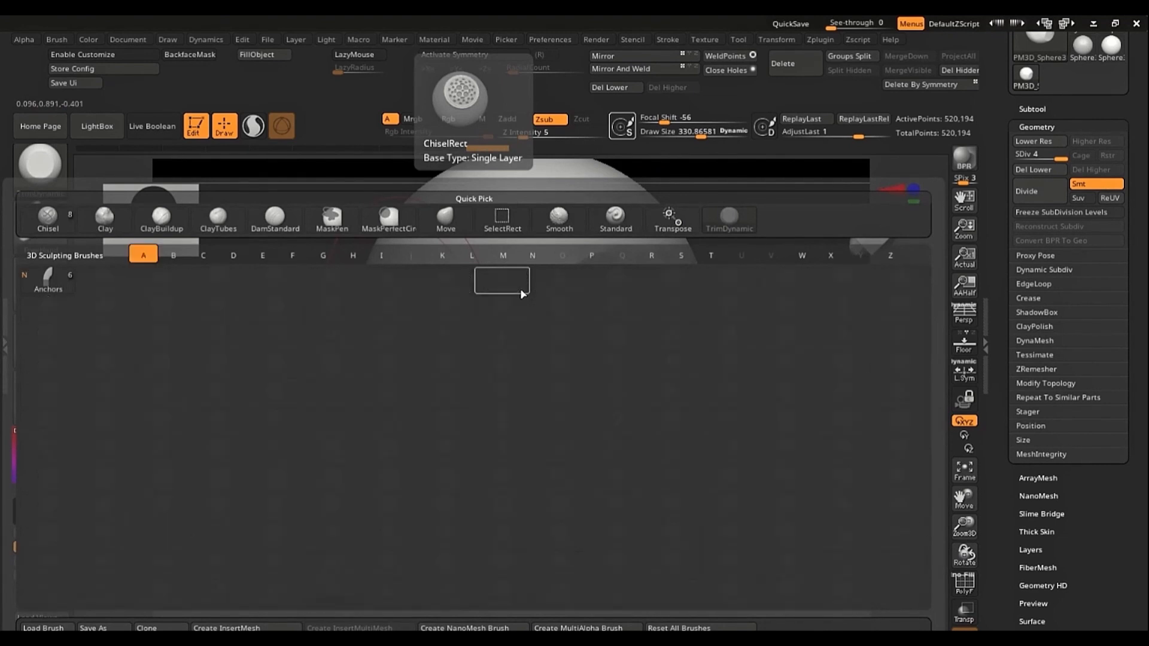
key(Escape)
key(b)
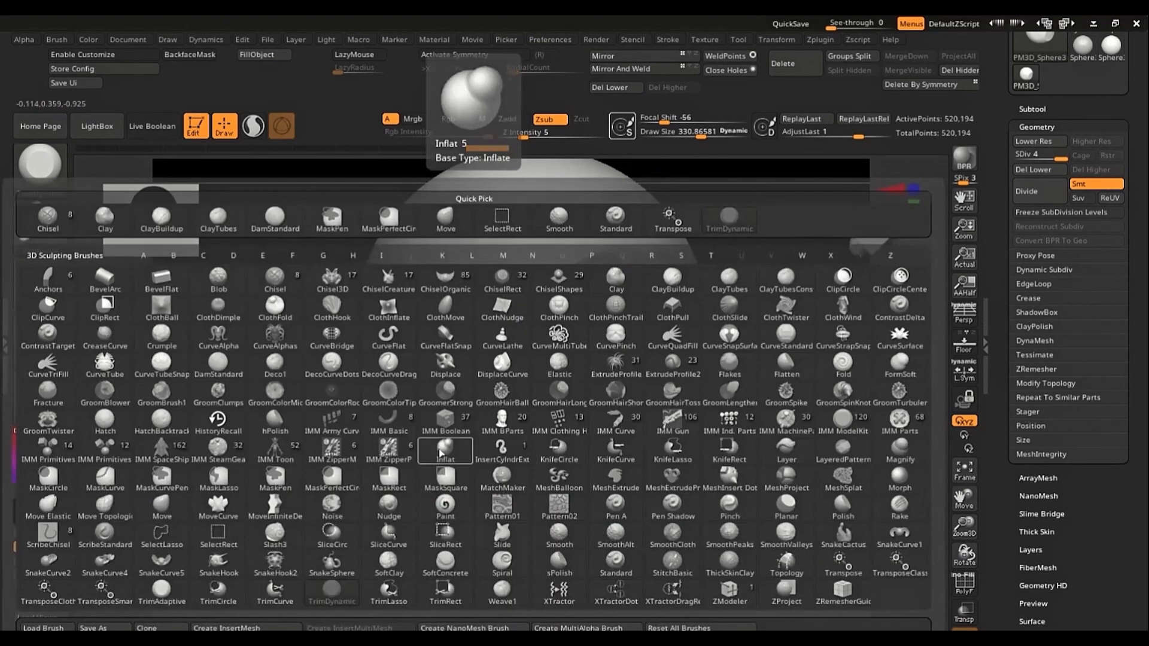
key(a)
key(Escape)
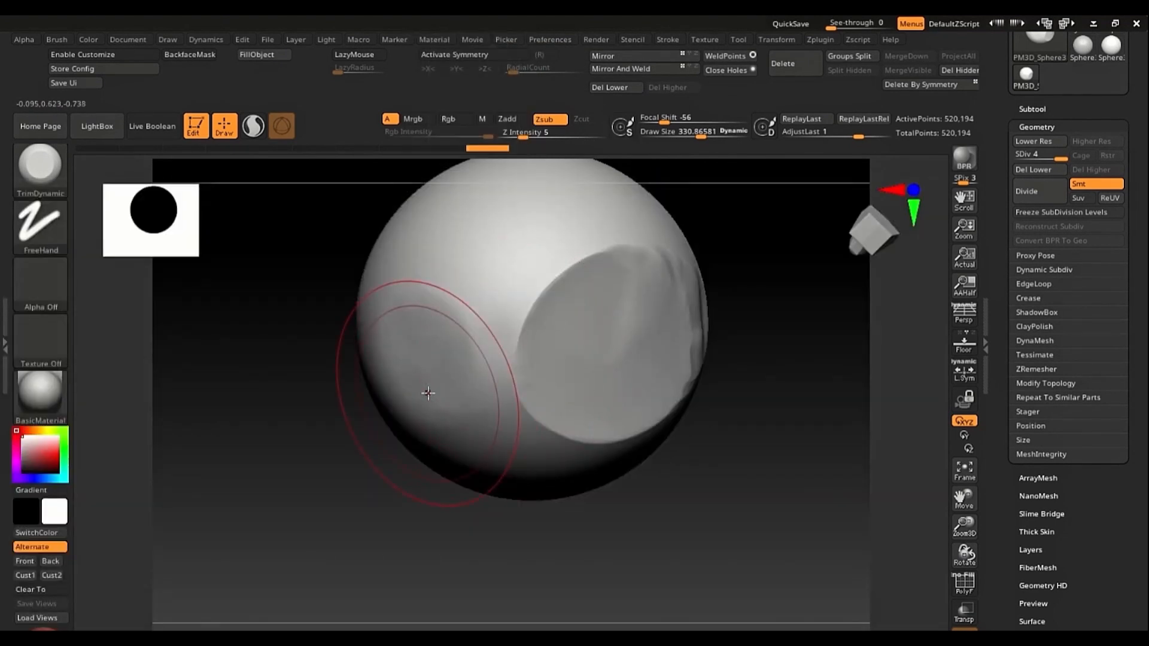
key(b)
key(c)
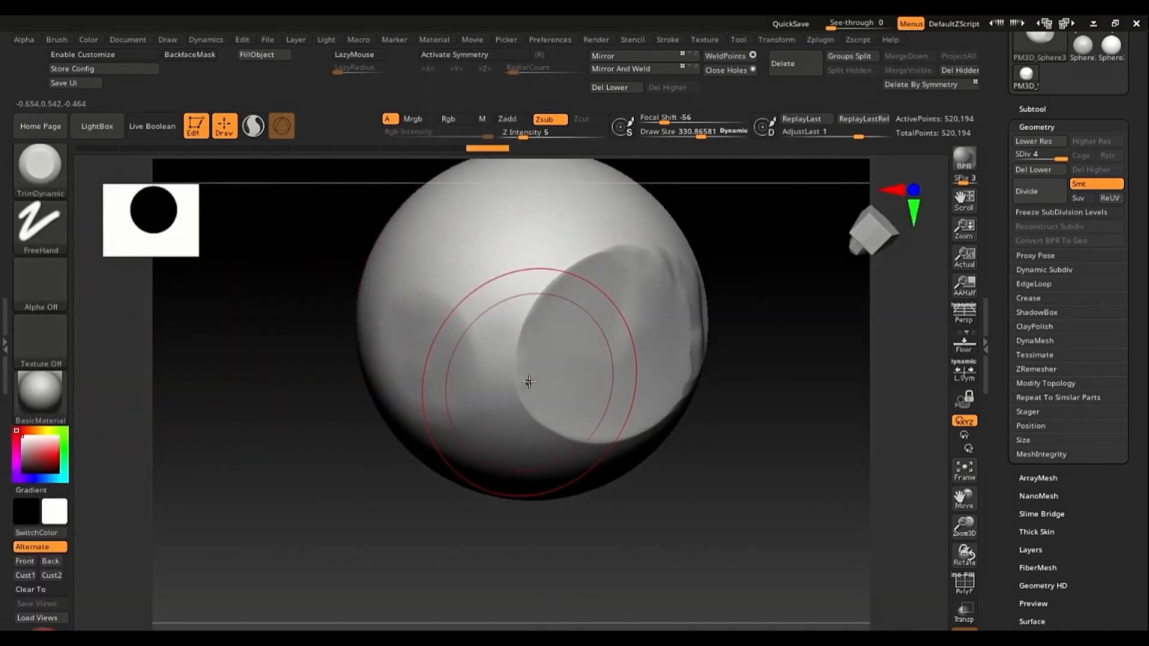
Step: Load the Stitch2 brush from the Stitch folder of the LightBox brush library
key(comma)
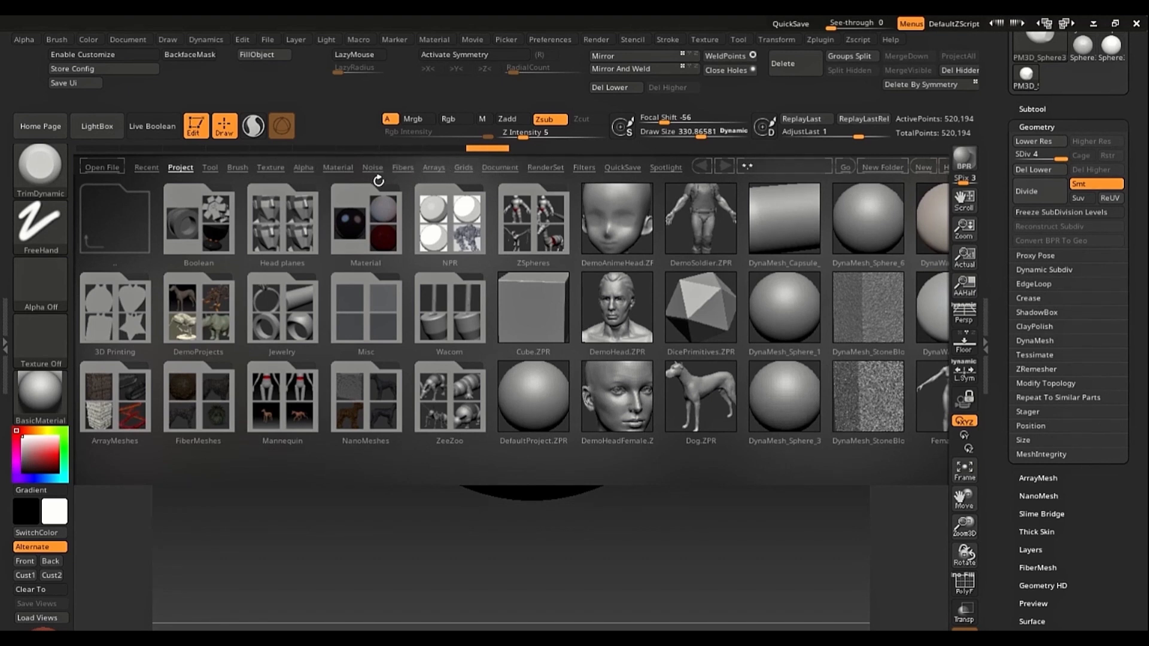
click(238, 168)
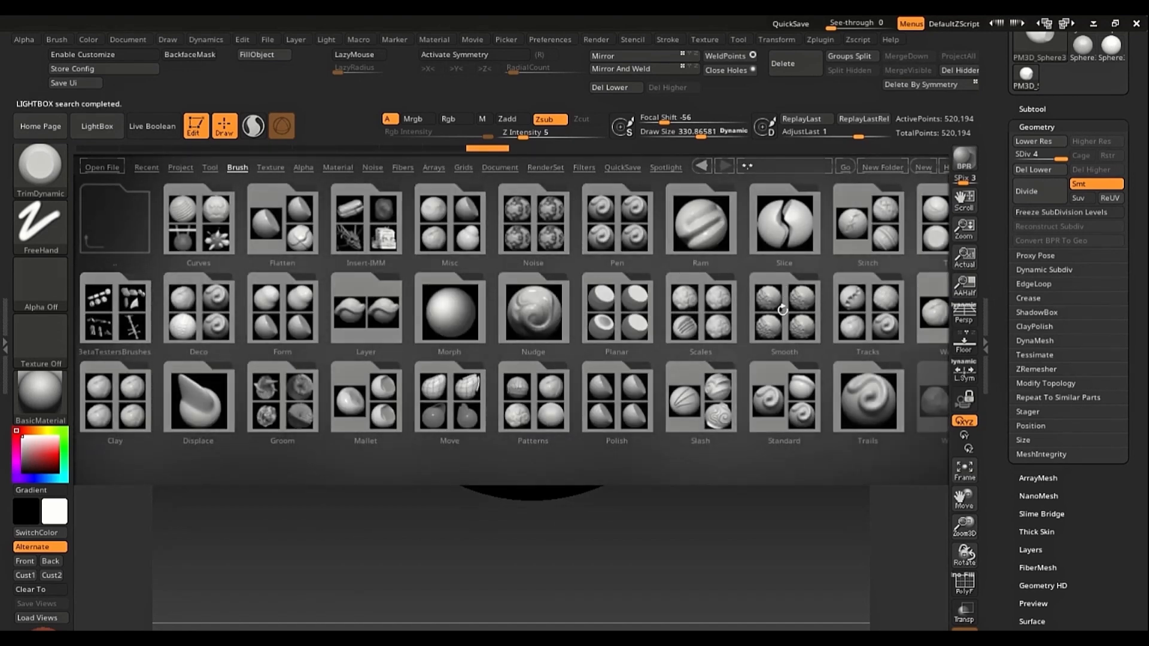
click(780, 311)
drag(720, 317, 829, 335)
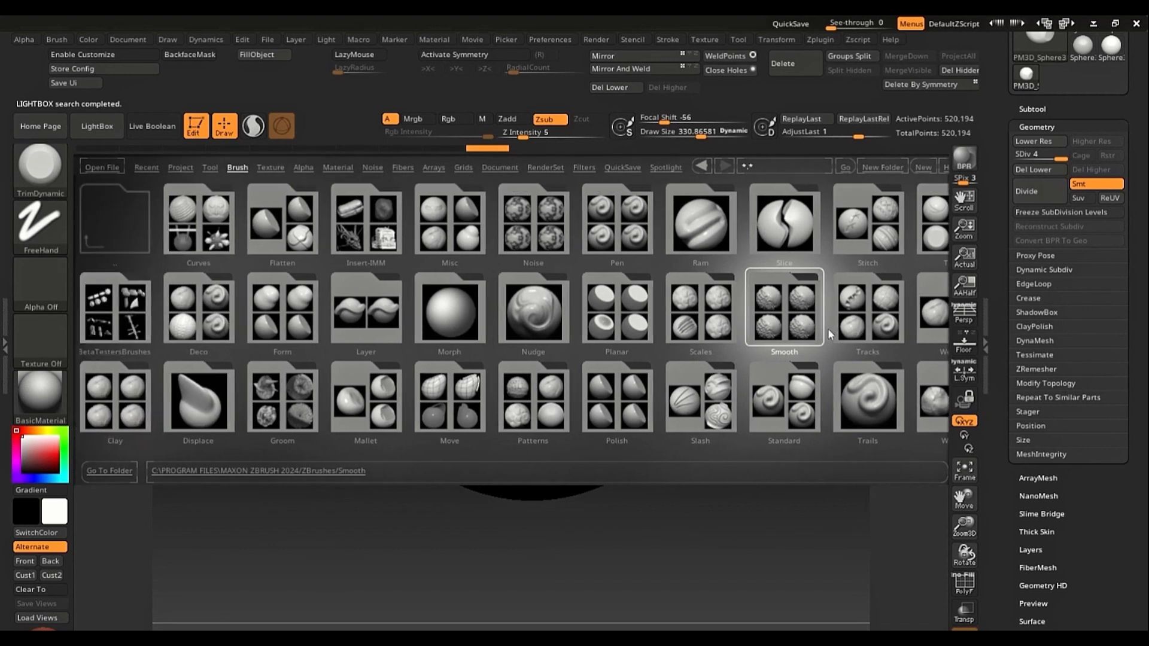
double_click(866, 224)
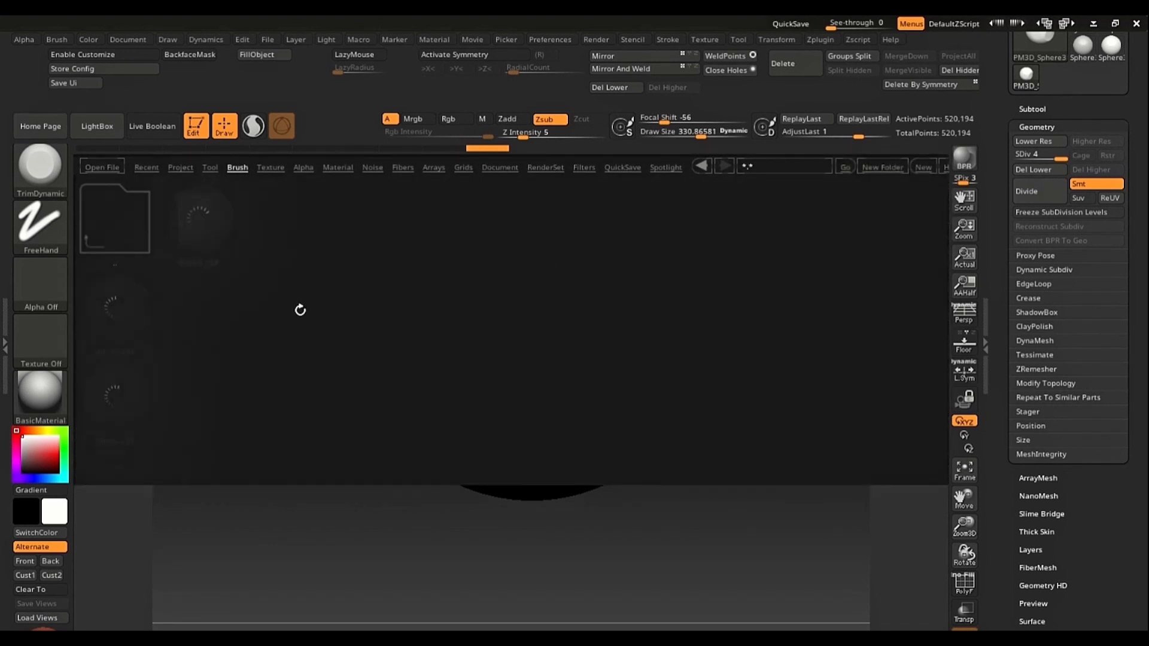
double_click(138, 365)
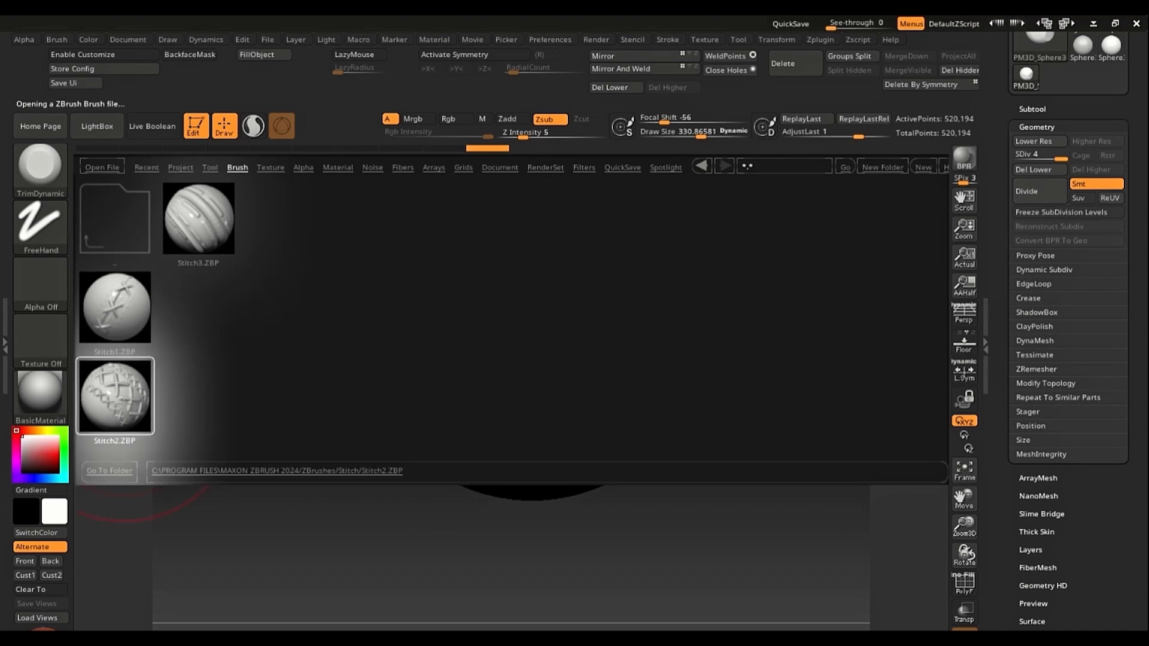
Step: Resize the Stitch2 brush, try a stroke across the sphere and undo it
mouse_move(408, 222)
alt+right_down()
mouse_move(505, 293)
mouse_move(523, 346)
alt+right_up()
key(s)
drag(523, 346, 515, 344)
drag(582, 227, 403, 379)
key(ctrl+z)
Step: Reduce the draw size to about 108.71 and draw rows of cross stitches over the sphere's surface
drag(694, 138, 675, 136)
mouse_move(556, 261)
mouse_down()
mouse_move(445, 335)
mouse_move(374, 419)
mouse_move(525, 522)
mouse_up()
drag(673, 324, 694, 223)
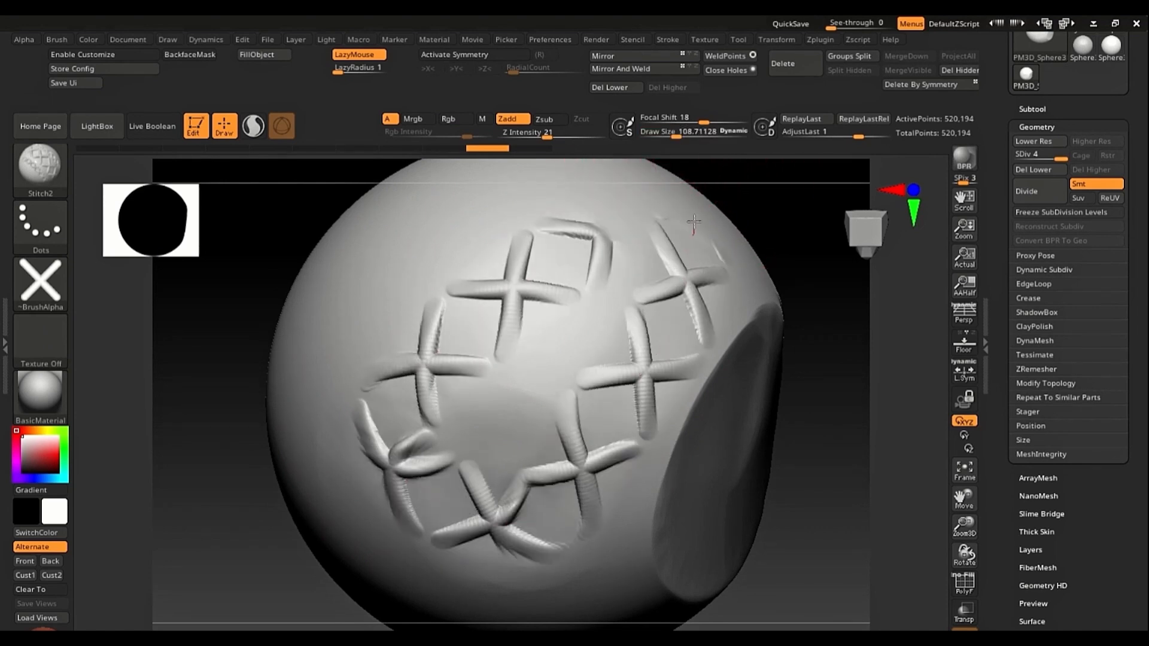
mouse_move(607, 174)
mouse_down()
mouse_move(428, 225)
mouse_move(335, 365)
mouse_move(305, 446)
mouse_move(360, 524)
mouse_move(377, 512)
mouse_up()
drag(113, 383, 234, 362)
alt+drag(114, 341, 269, 335)
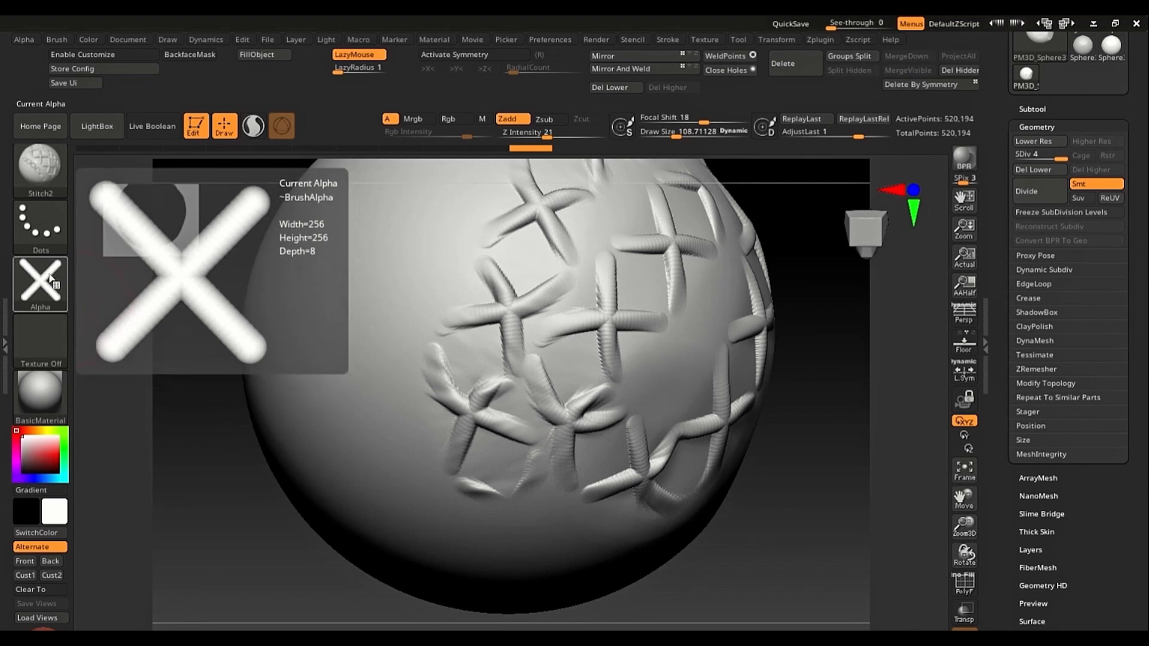
Step: Add another Stitch2 stroke on the sphere's plain area and undo all the stitch strokes
mouse_move(410, 219)
mouse_down()
mouse_move(338, 311)
mouse_move(377, 461)
mouse_move(419, 515)
mouse_up()
key(ctrl+z)
key(ctrl+z)
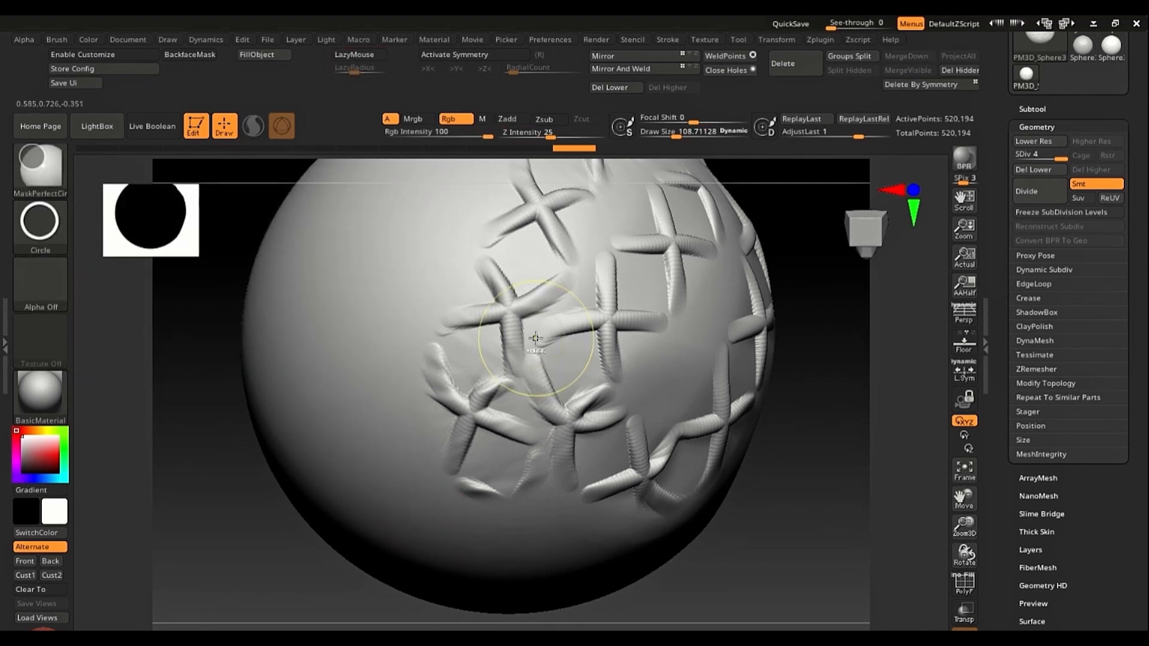
Step: Load the Stitch1 brush from the Stitch folder and draw a winding stitched seam across the sphere
key(comma)
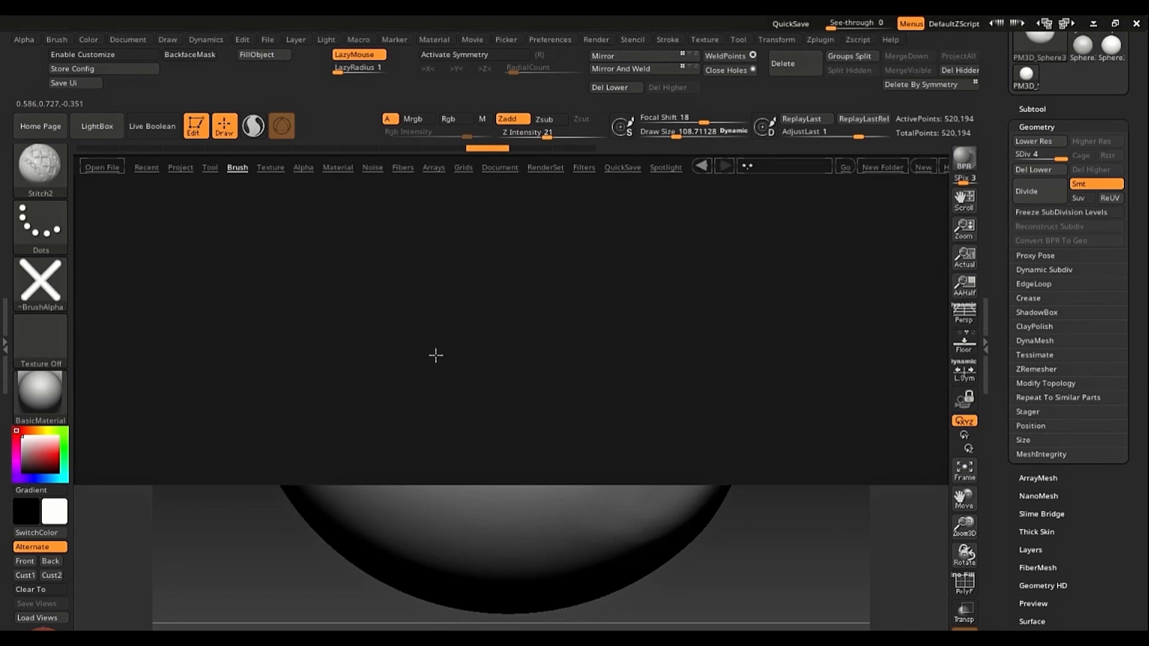
double_click(131, 305)
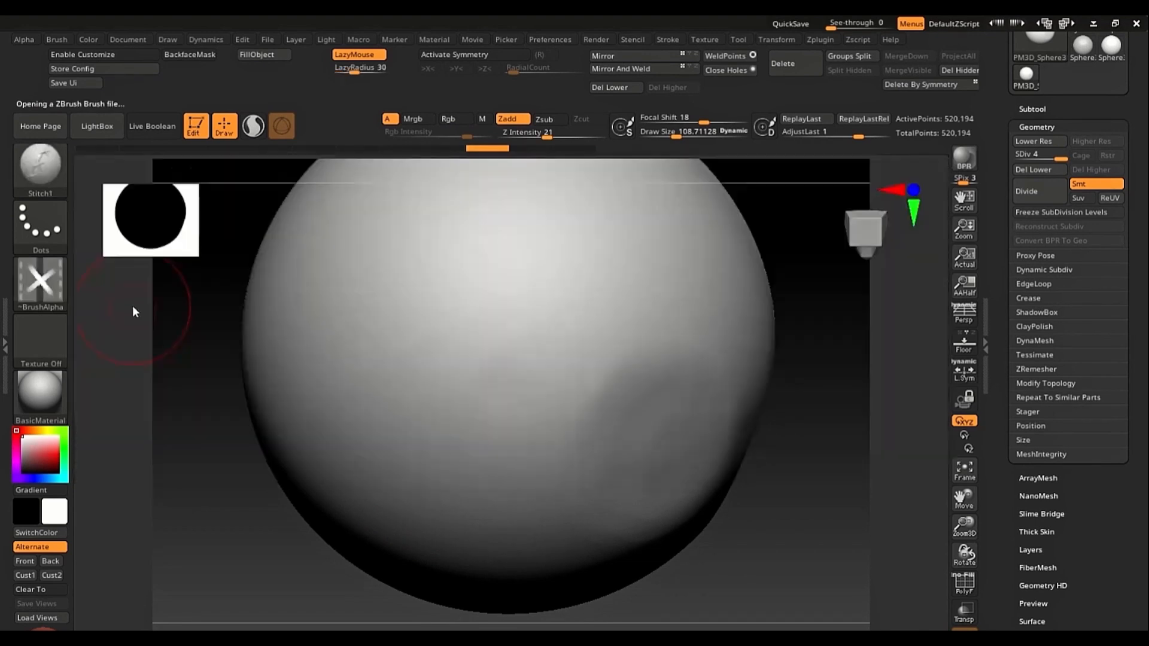
drag(557, 206, 521, 222)
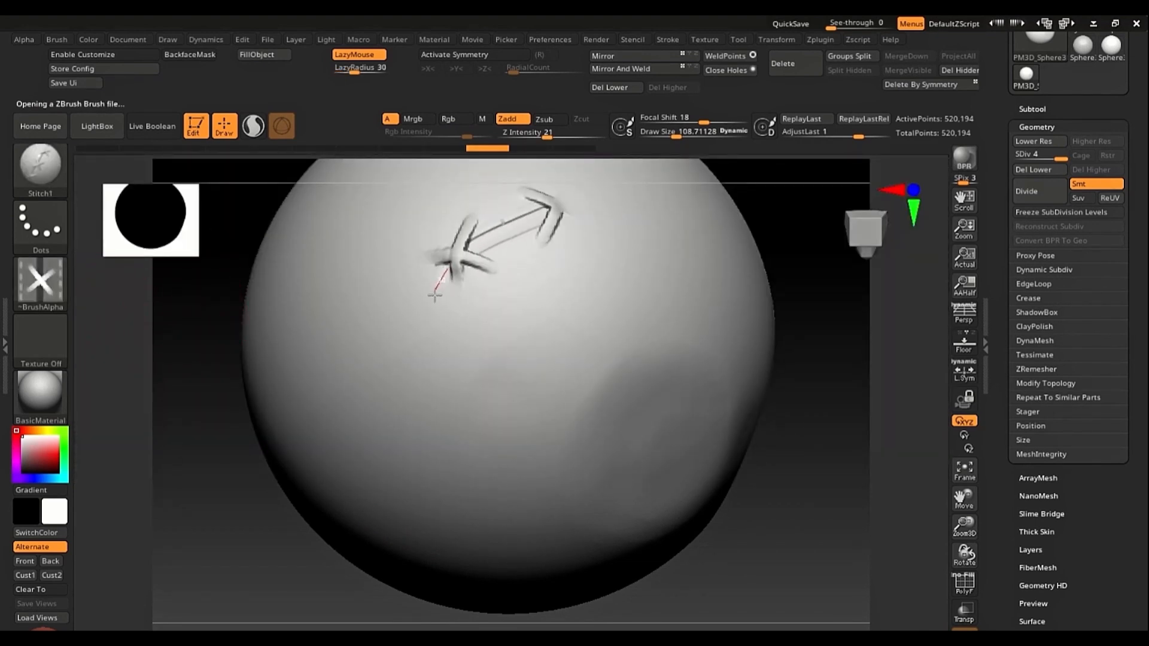
mouse_move(435, 296)
mouse_down()
mouse_move(374, 356)
mouse_move(318, 268)
mouse_move(329, 390)
mouse_move(477, 406)
mouse_move(546, 323)
mouse_up()
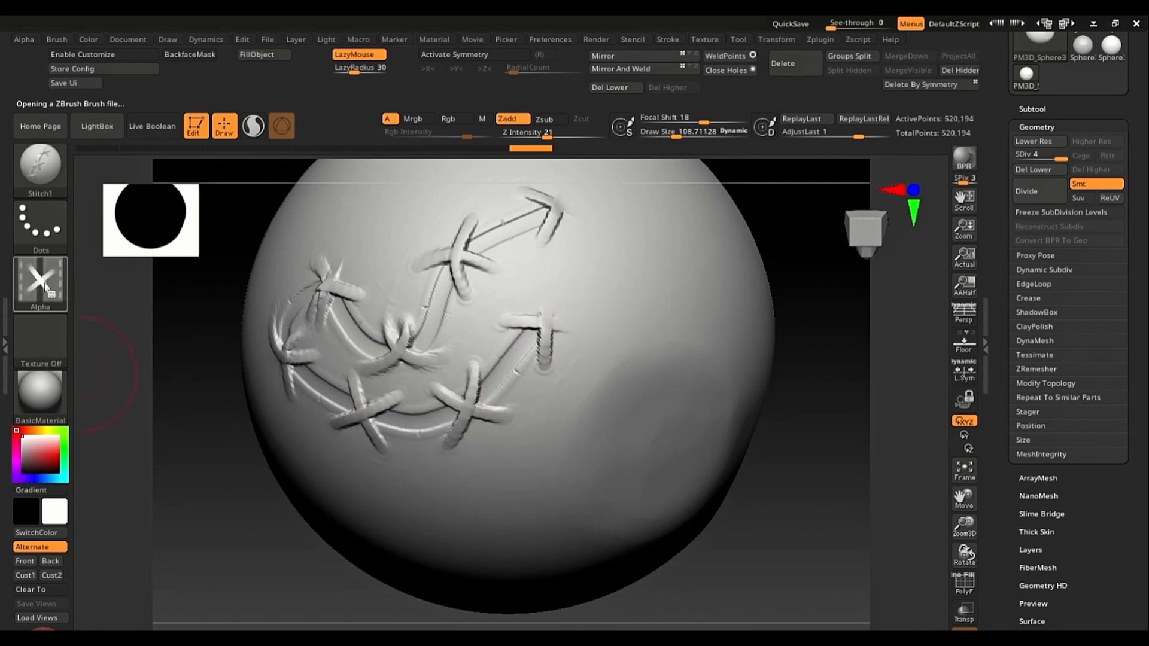
Step: Undo the Stitch1 seam and return to the parent folder of the LightBox brush library
key(ctrl+z)
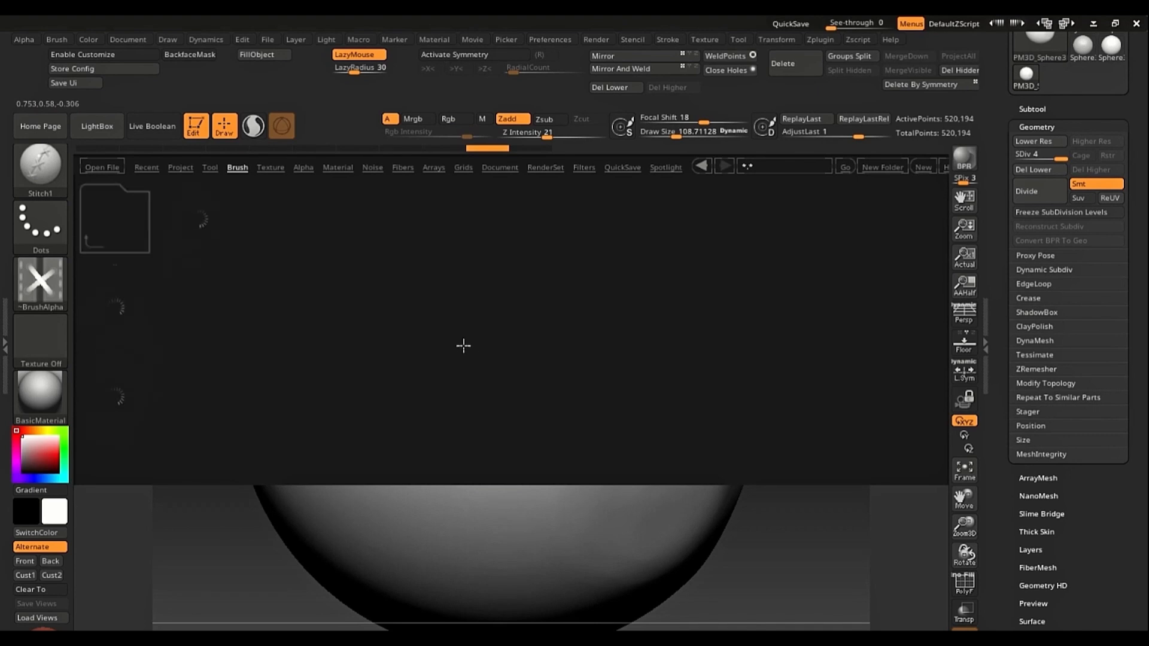
click(123, 220)
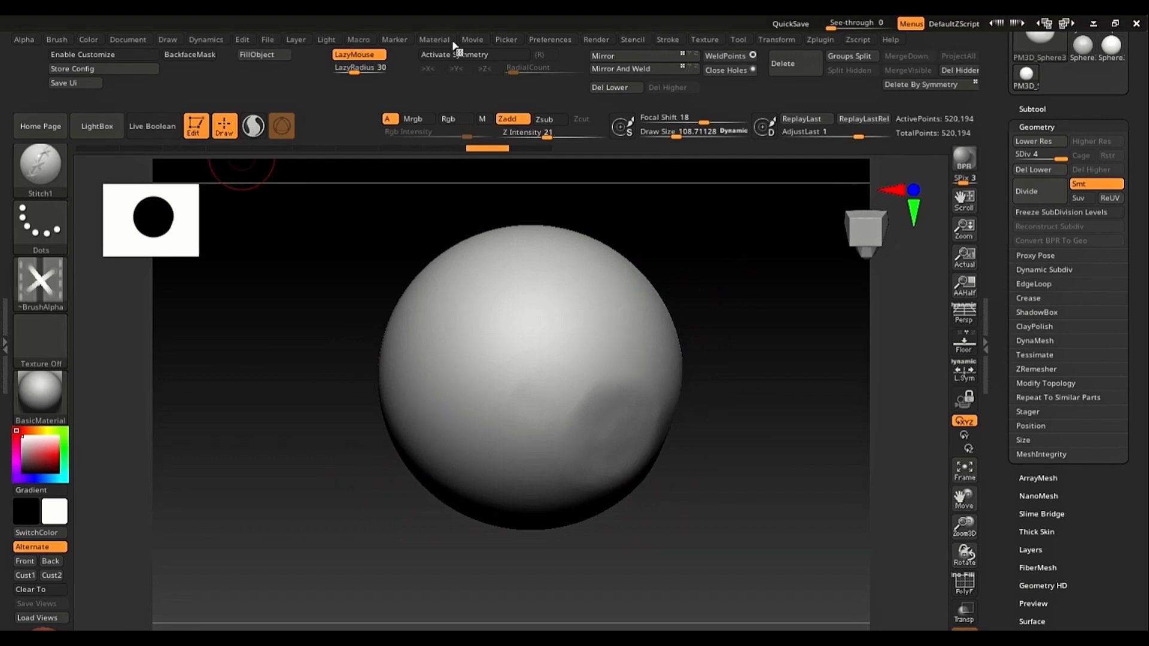
Step: Dock the Transform palette in the side tray above the Tool palette
click(766, 41)
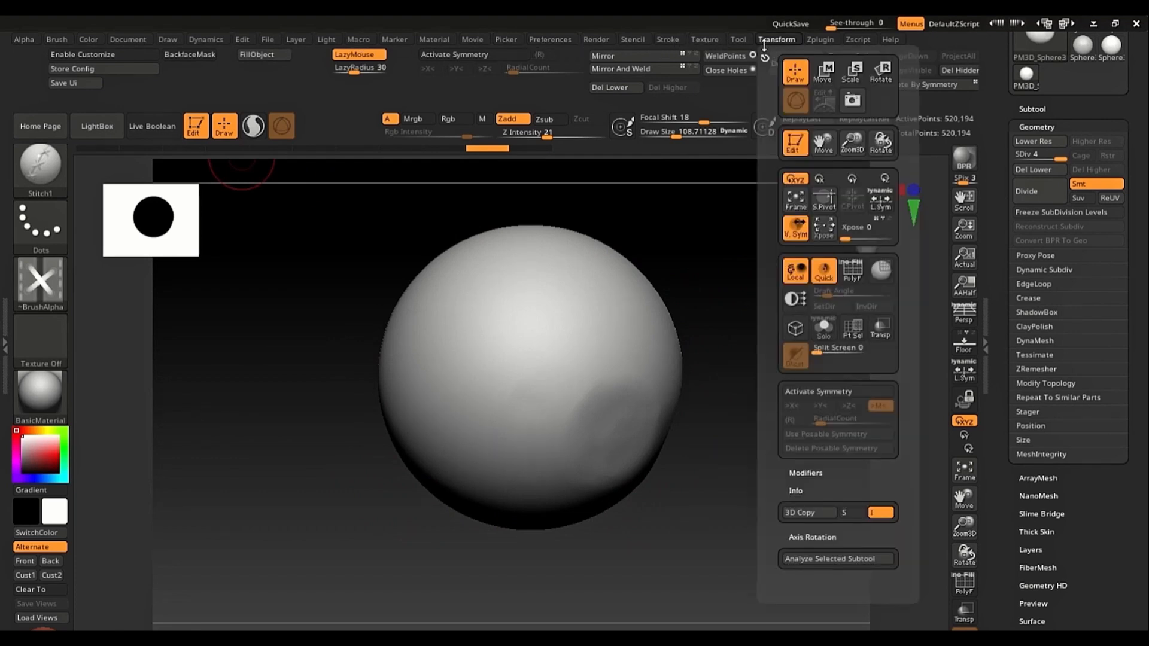
drag(765, 59, 1009, 57)
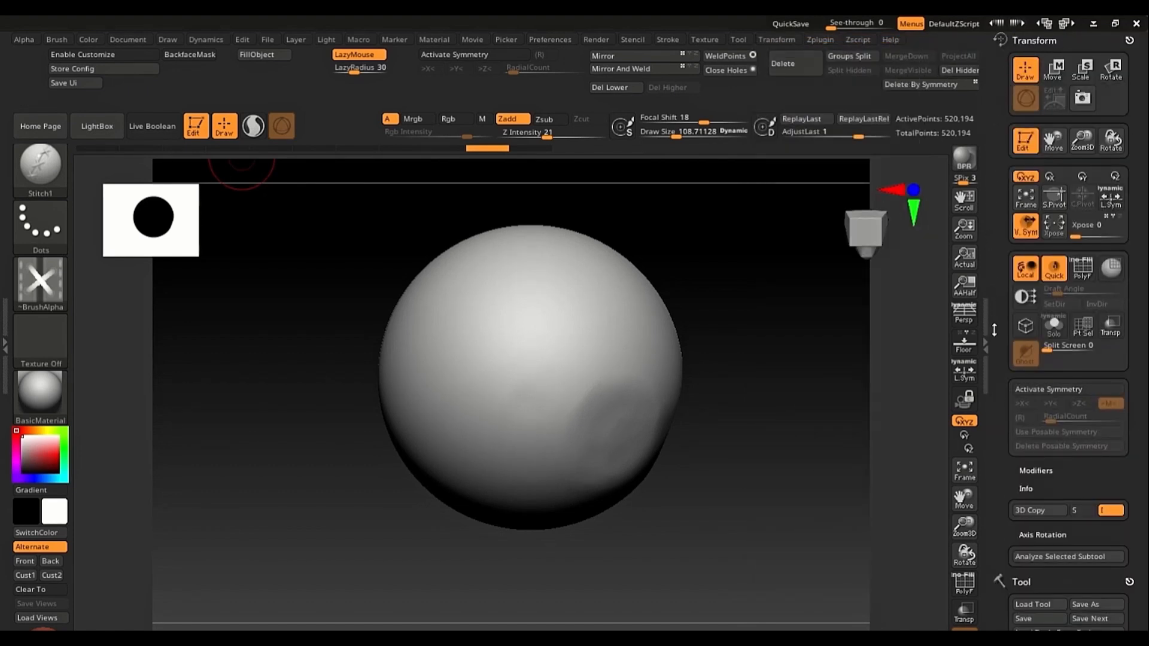
scroll(1053, 335, down, 4)
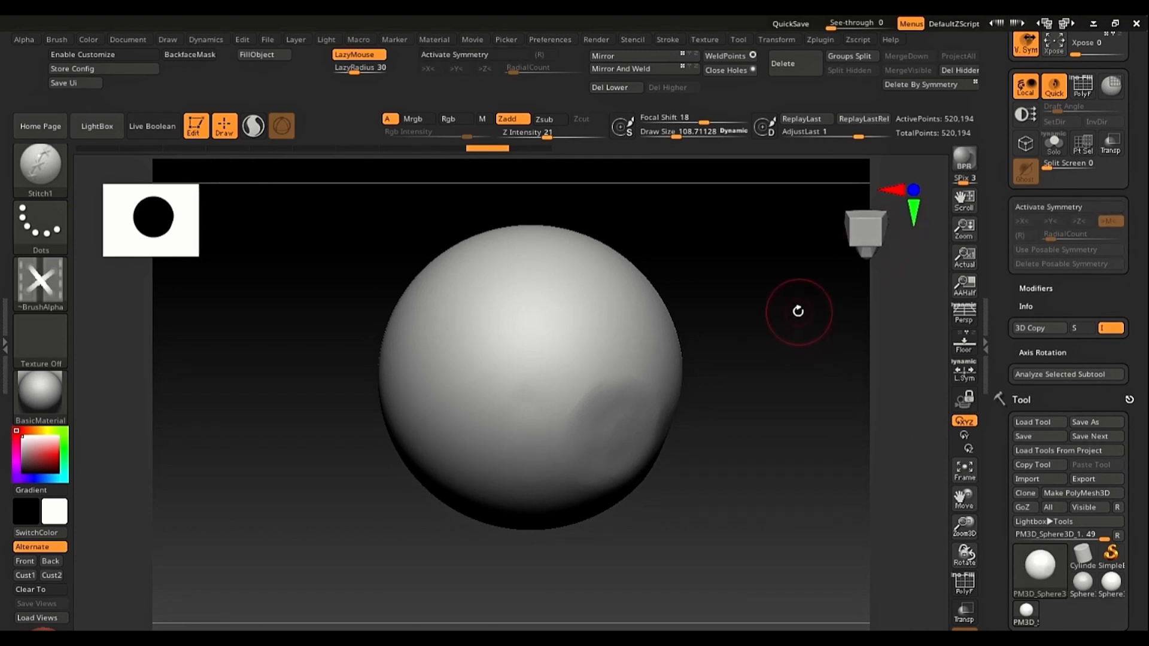
Step: Undo the remaining flattened areas so the sphere is smooth all around
drag(797, 311, 634, 305)
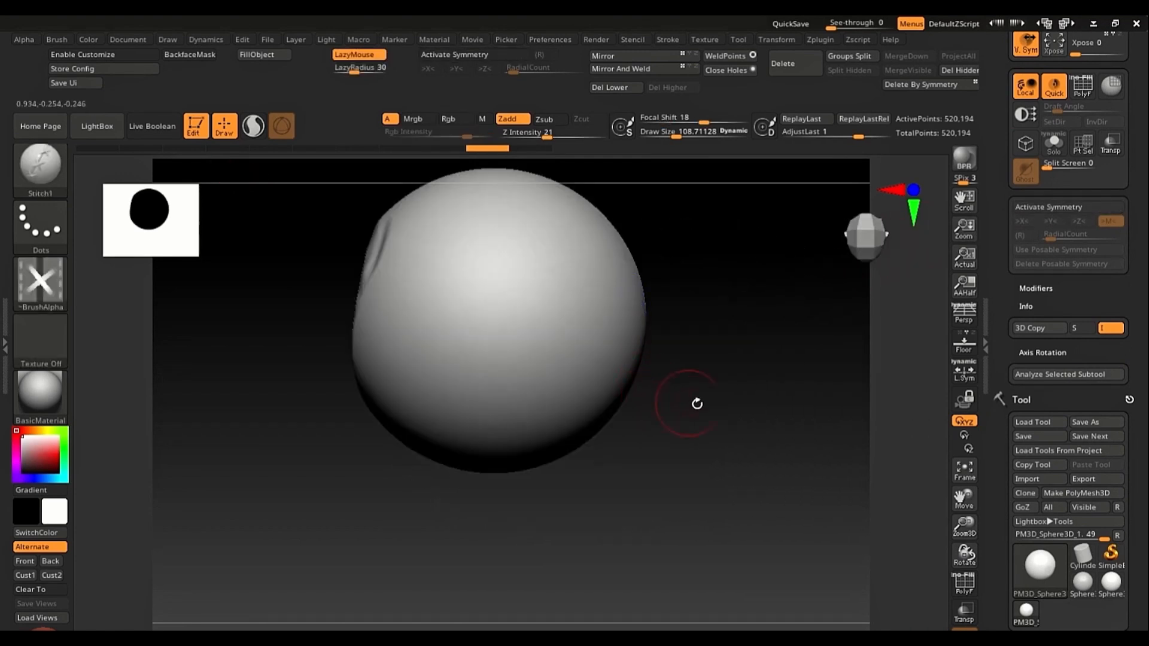
drag(697, 403, 867, 245)
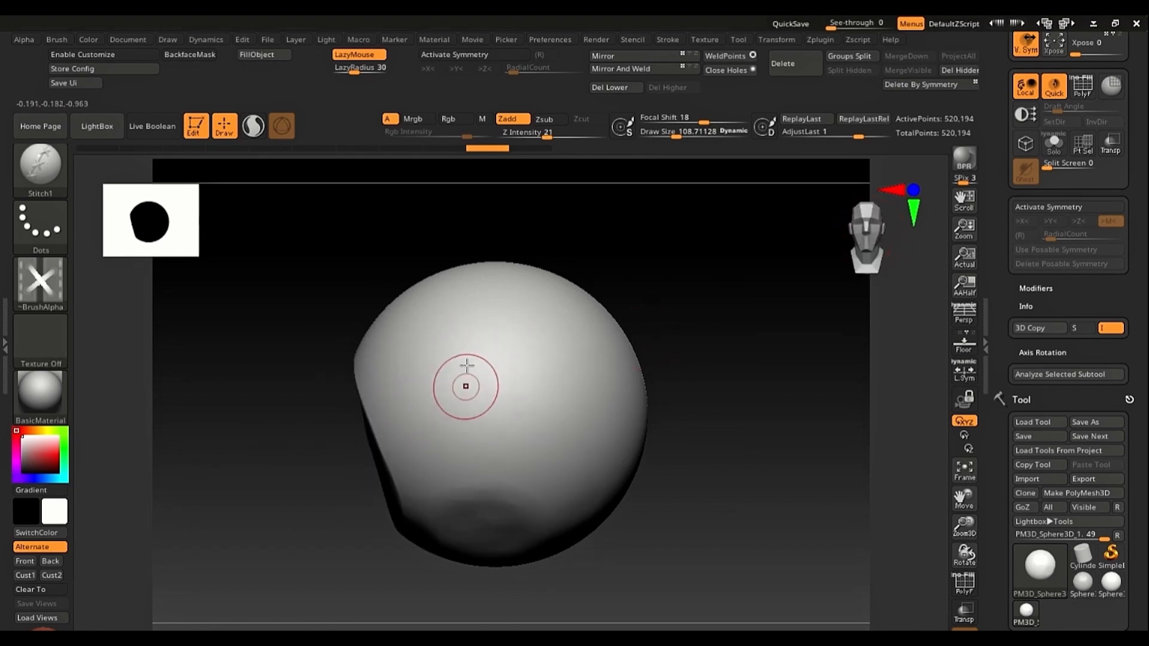
key(ctrl+z)
key(ctrl+z)
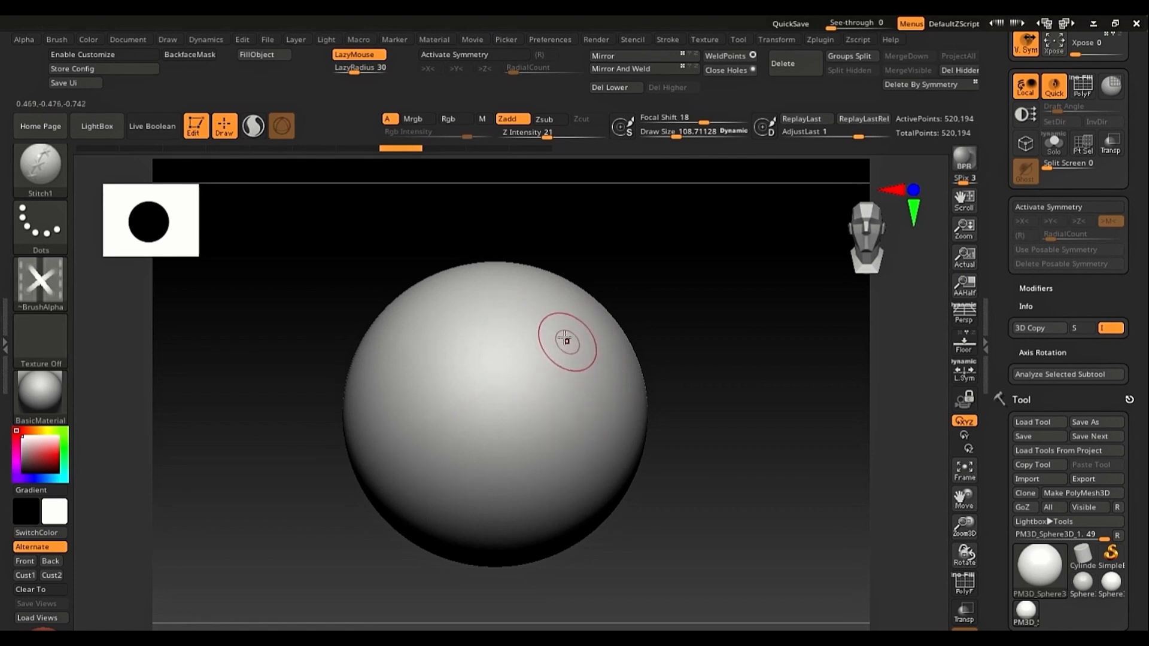
Step: Select the DamStandard brush, undo a test stroke drawn with it, and assign Alpha 01 to the brush
key(b)
key(d)
key(s)
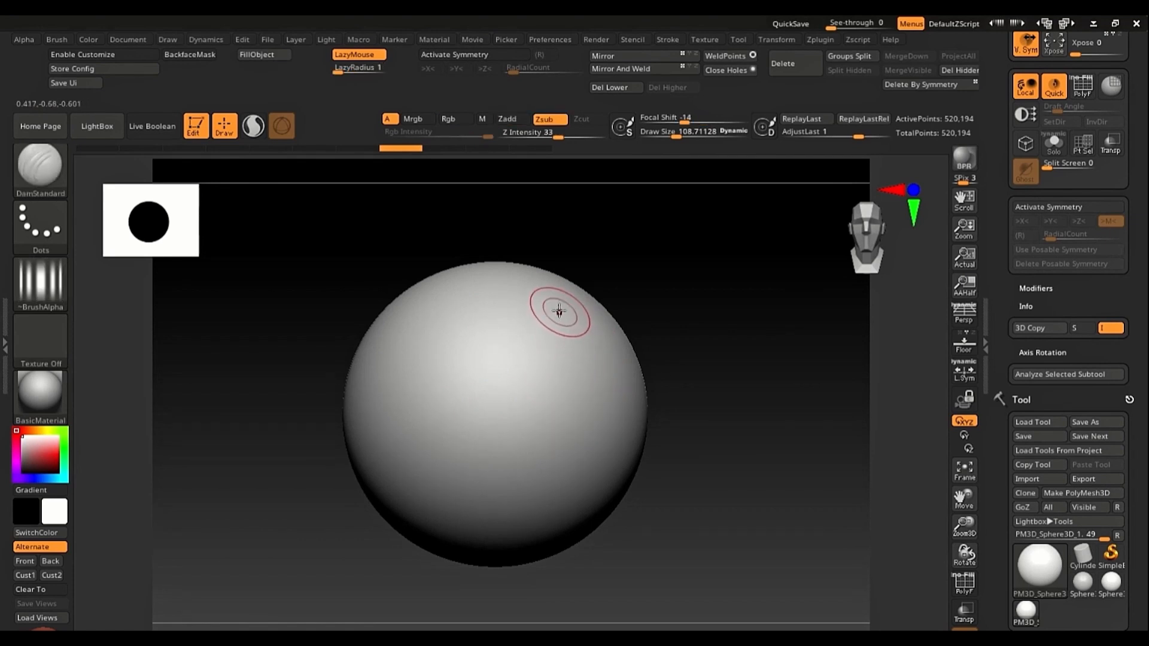
drag(565, 350, 591, 439)
key(ctrl+z)
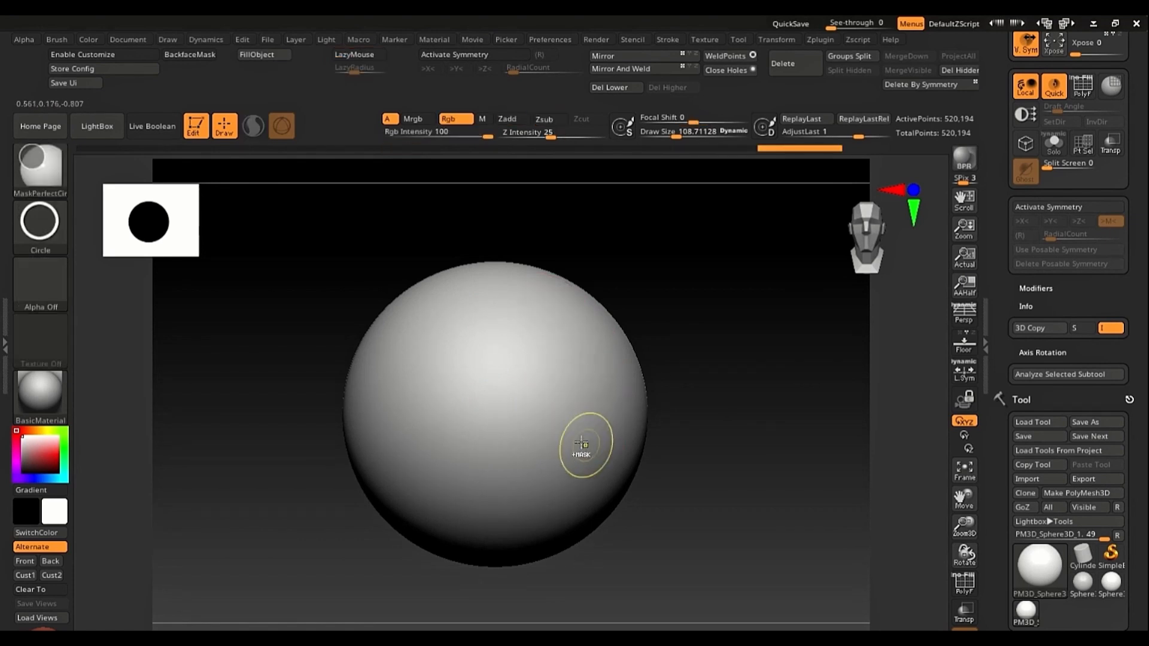
click(55, 274)
click(173, 299)
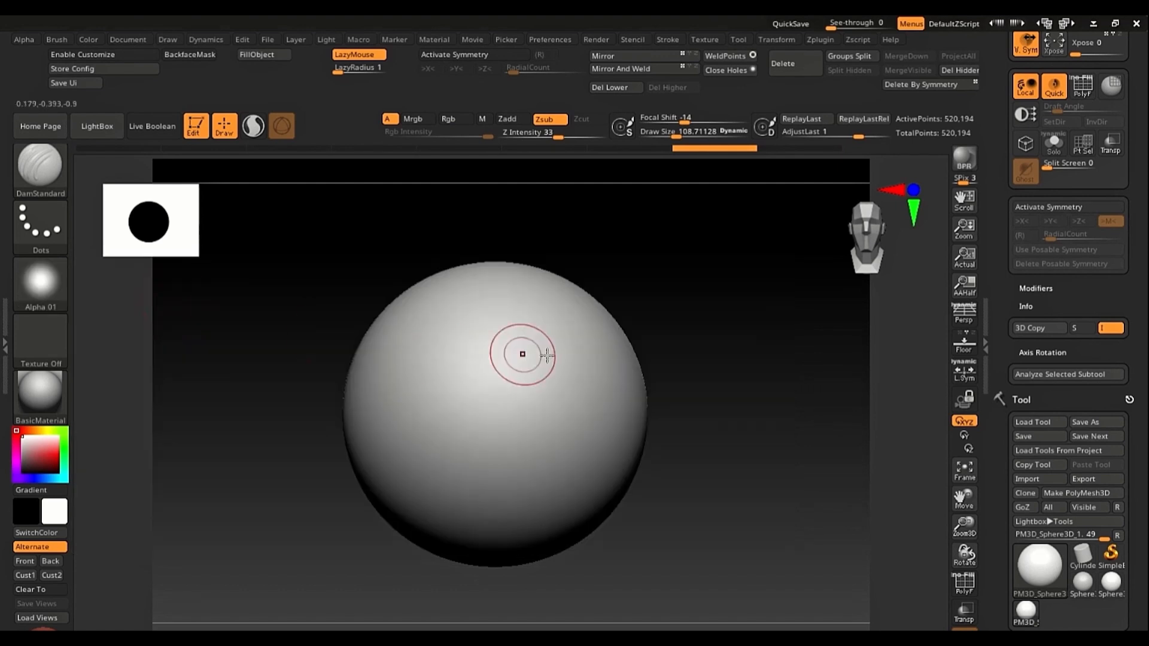
Step: Draw a wavy groove down each side of the sphere without symmetry and undo both strokes
mouse_move(563, 286)
mouse_down()
mouse_move(595, 386)
mouse_move(585, 462)
mouse_up()
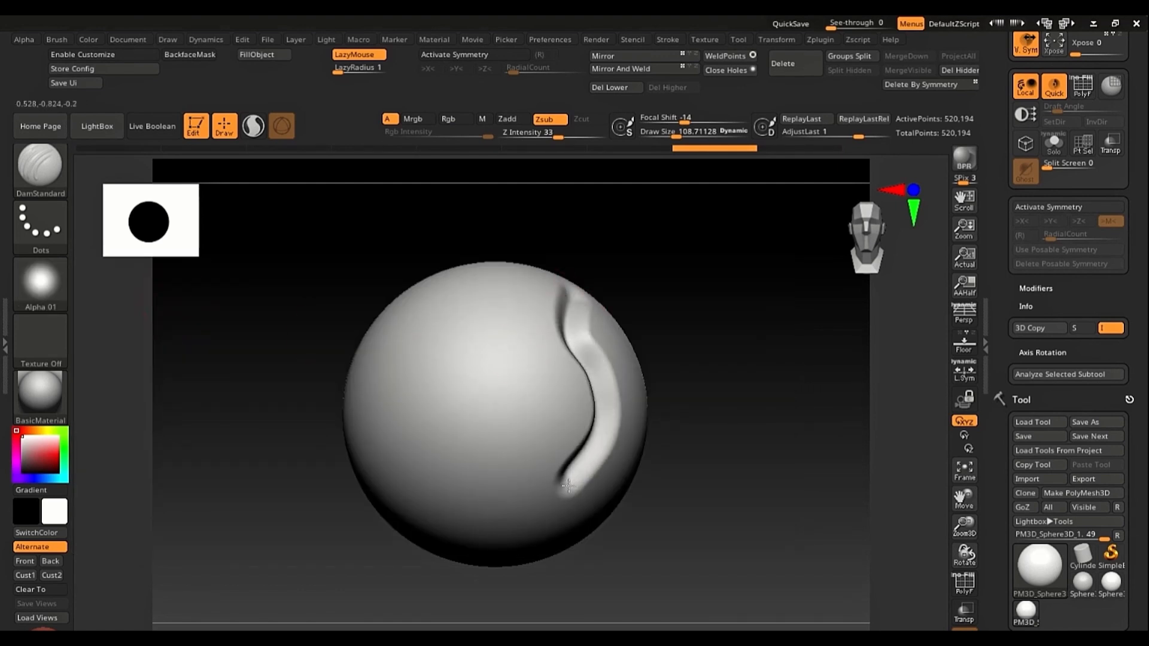
mouse_move(431, 351)
mouse_down()
mouse_move(426, 419)
mouse_move(458, 488)
mouse_up()
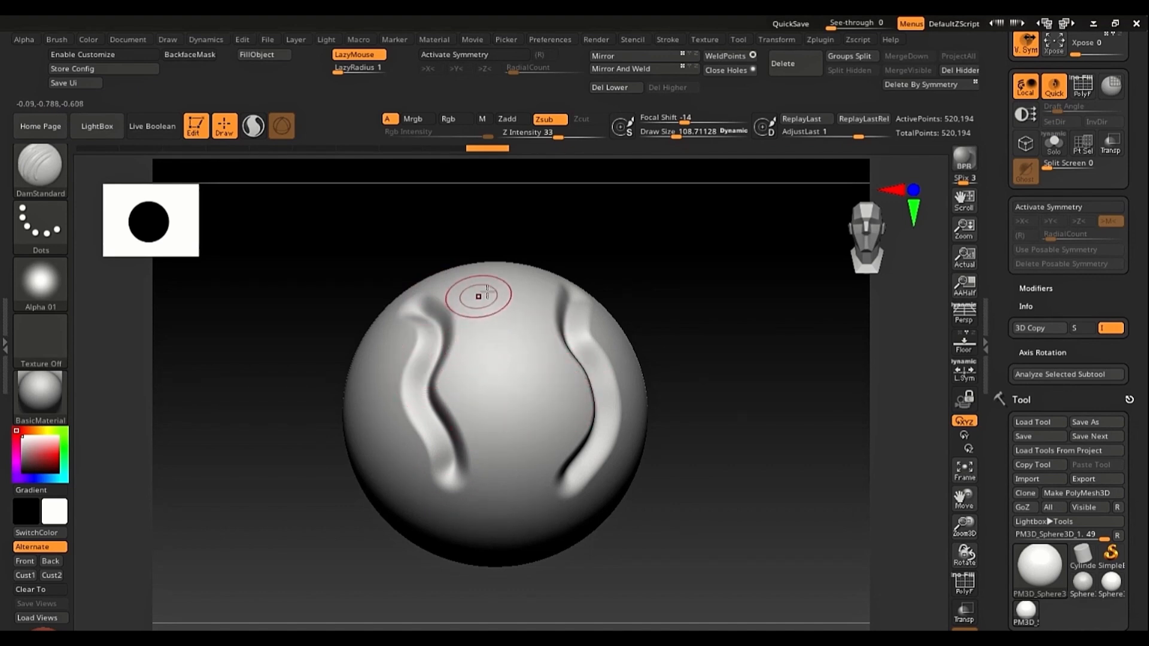
ctrl+right_drag(487, 292, 516, 352)
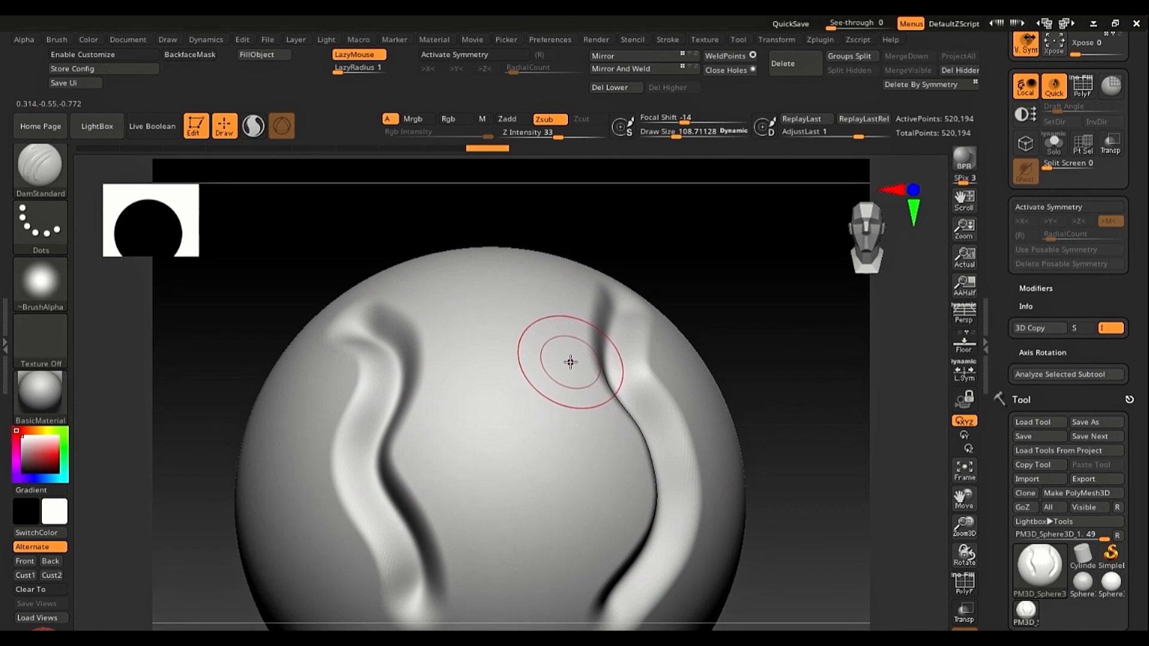
key(ctrl+z)
key(ctrl+z)
key(ctrl+z)
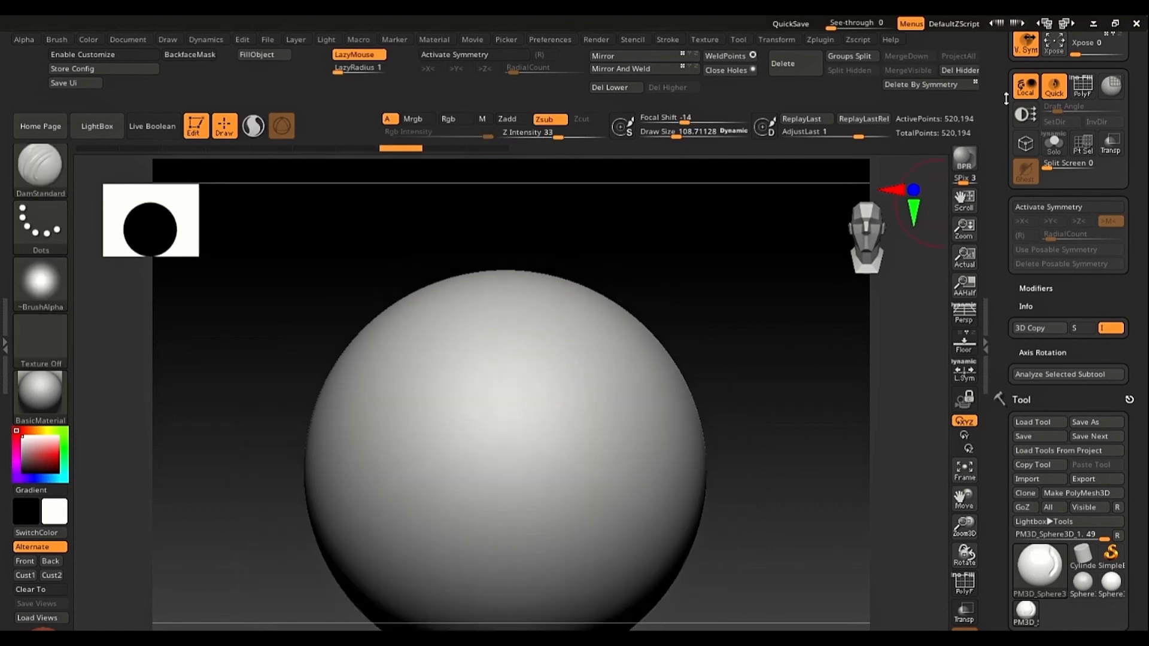
Step: Activate symmetry across the X axis in the docked Transform palette
drag(1006, 99, 1010, 239)
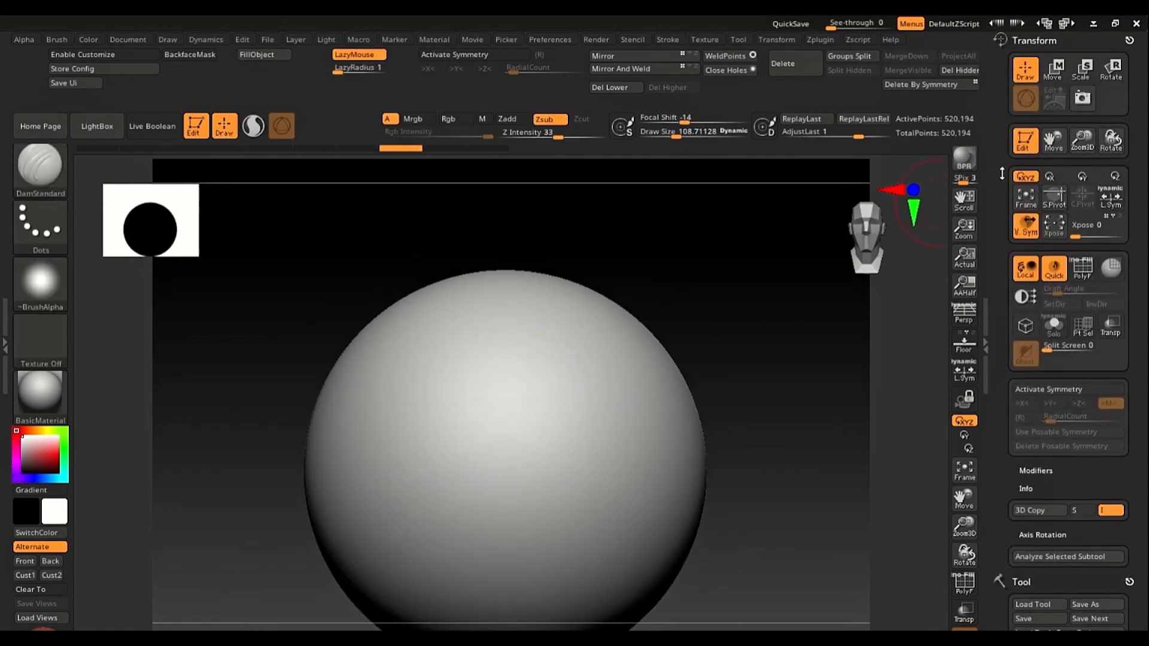
scroll(1002, 173, down, 5)
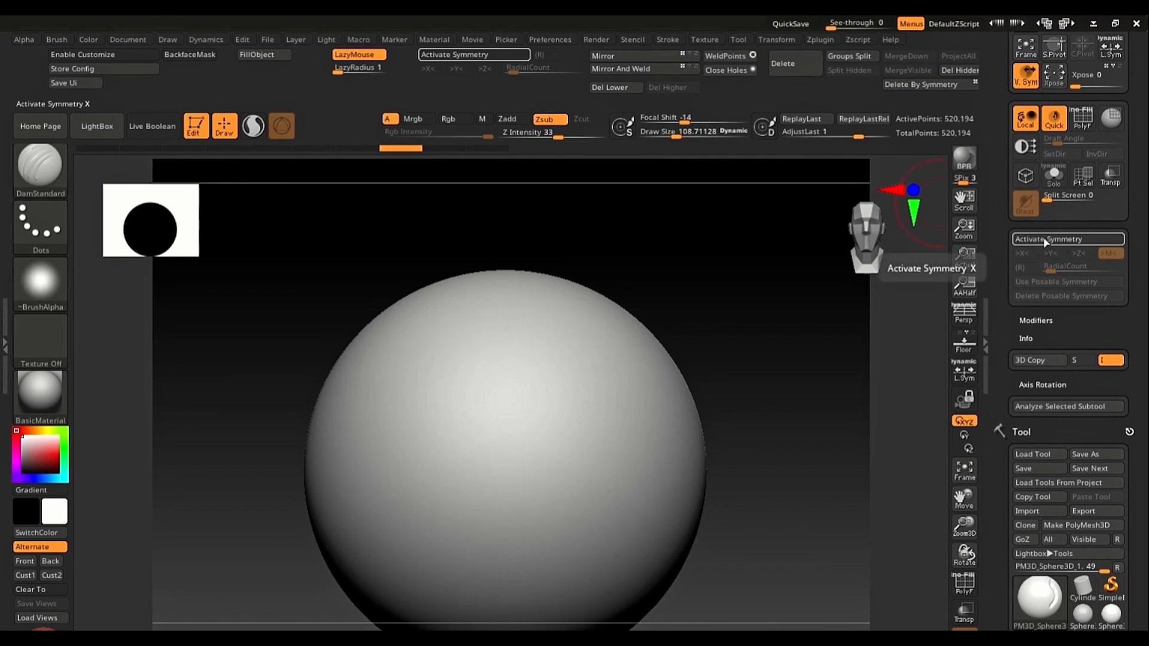
click(1046, 240)
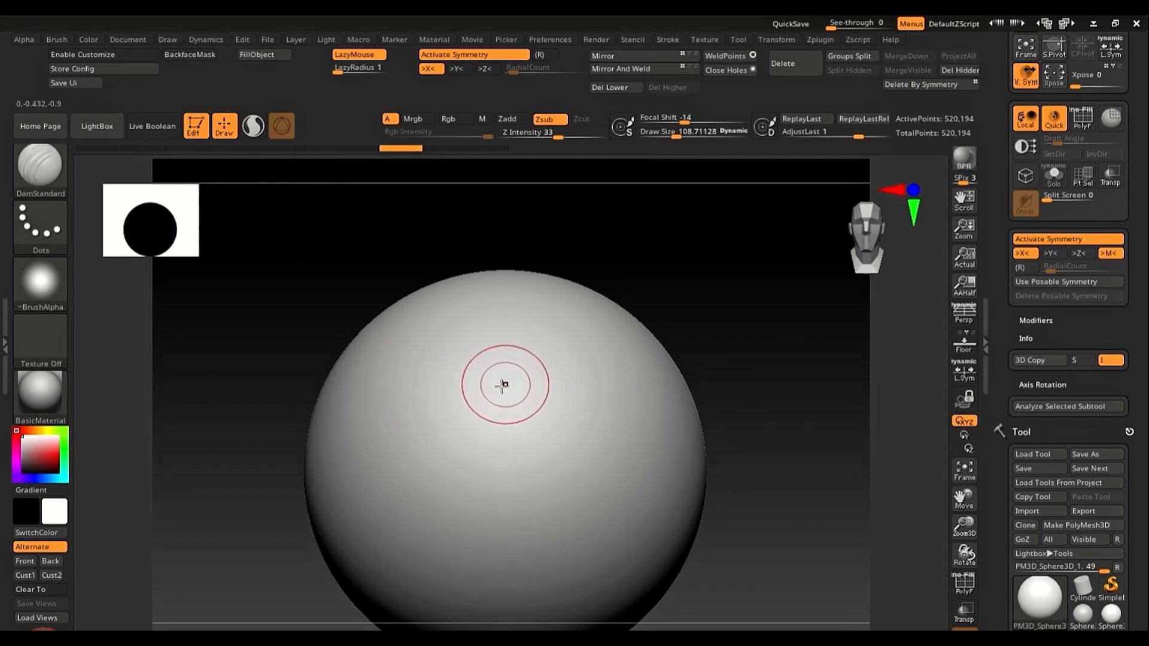
Step: Reduce the draw size to about 73.10, carve small dents on both sides, toggle symmetry off, and undo the dents
key(s)
drag(626, 380, 619, 379)
key(x)
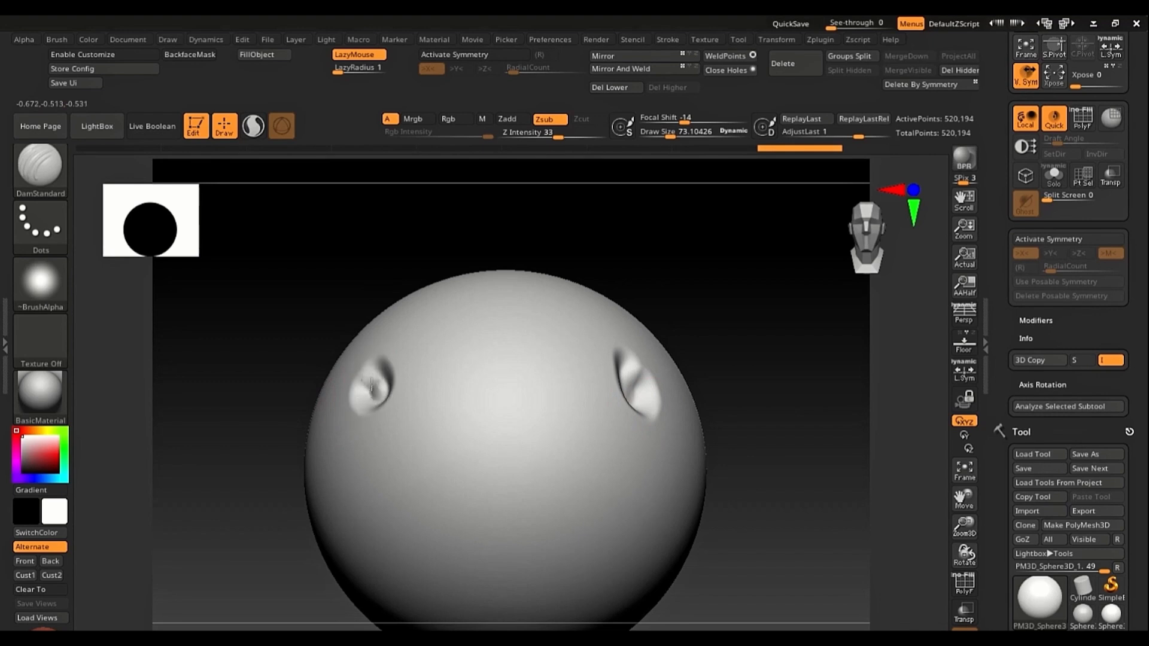
key(ctrl+z)
key(ctrl+z)
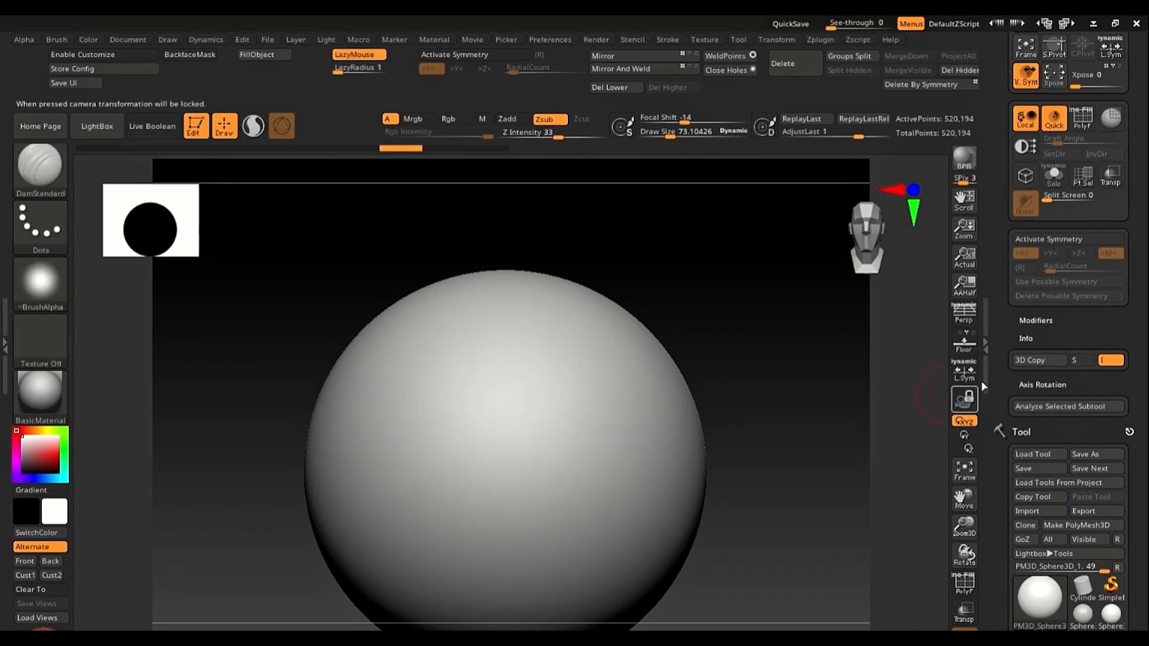
Step: Reactivate X symmetry, draw mirrored grooves on the sphere at draw sizes of about 145.71 and 163.23, and undo them
click(1044, 239)
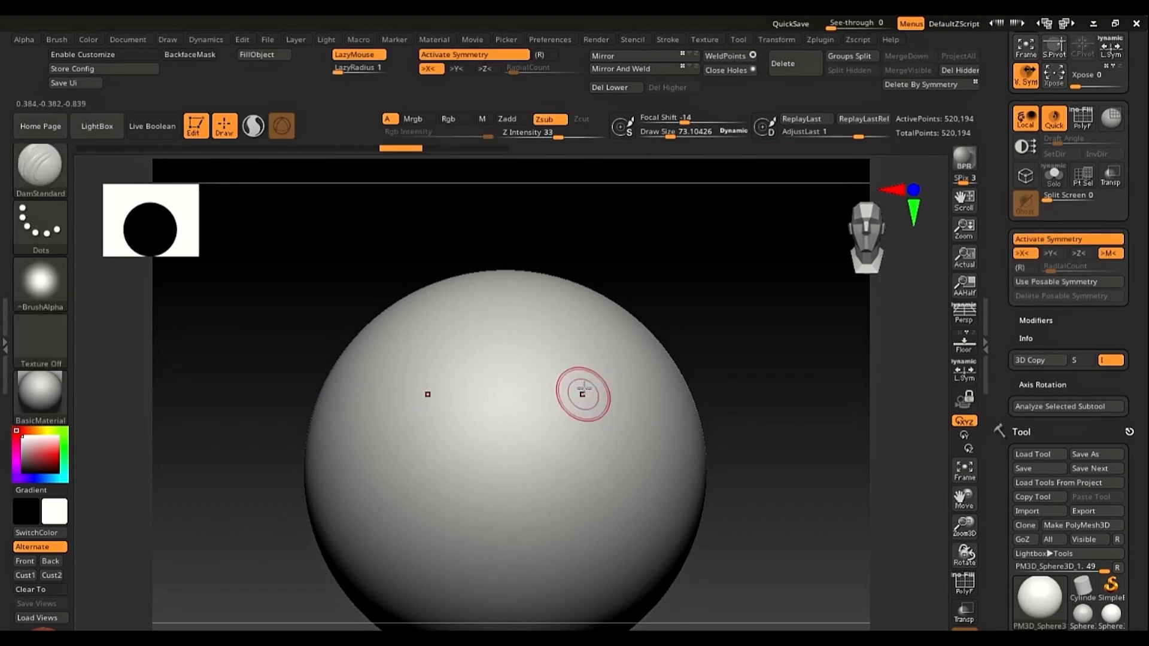
mouse_move(589, 326)
mouse_down()
mouse_move(632, 437)
mouse_move(616, 479)
mouse_move(578, 516)
mouse_move(643, 547)
mouse_move(679, 428)
mouse_move(652, 335)
mouse_up()
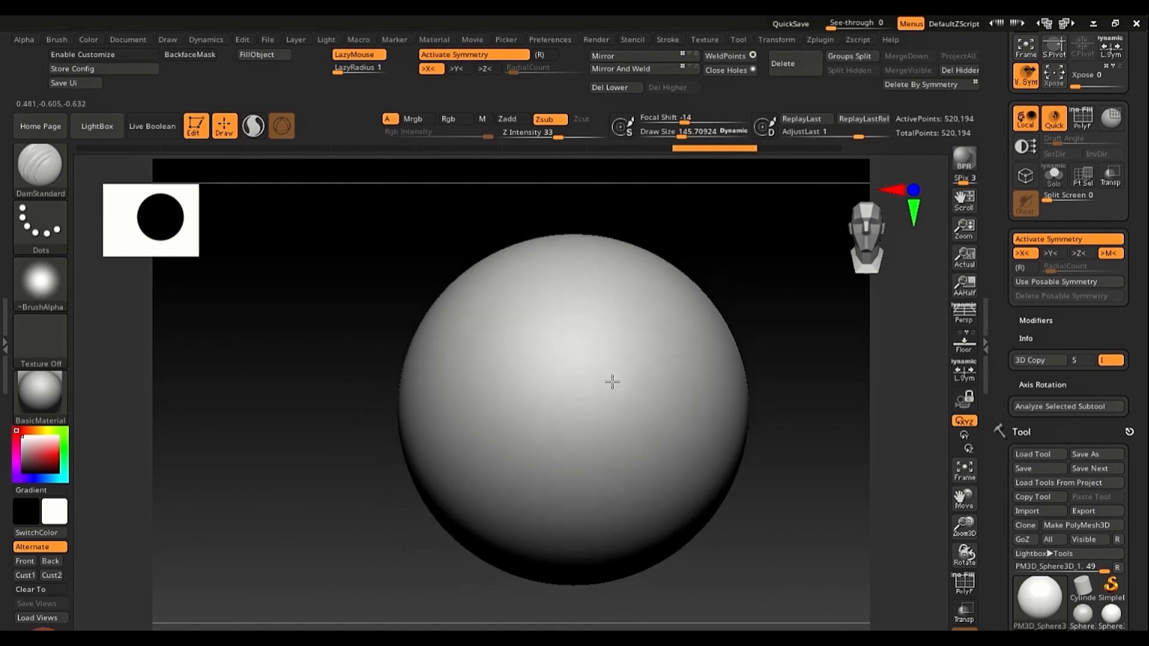
mouse_move(633, 309)
mouse_down()
mouse_move(623, 419)
mouse_move(664, 460)
mouse_move(688, 389)
mouse_move(676, 341)
mouse_up()
mouse_move(627, 393)
right_down()
mouse_move(610, 492)
mouse_move(658, 408)
mouse_move(519, 417)
mouse_move(546, 357)
mouse_move(505, 411)
mouse_move(618, 415)
mouse_move(606, 392)
right_up()
key(ctrl+z)
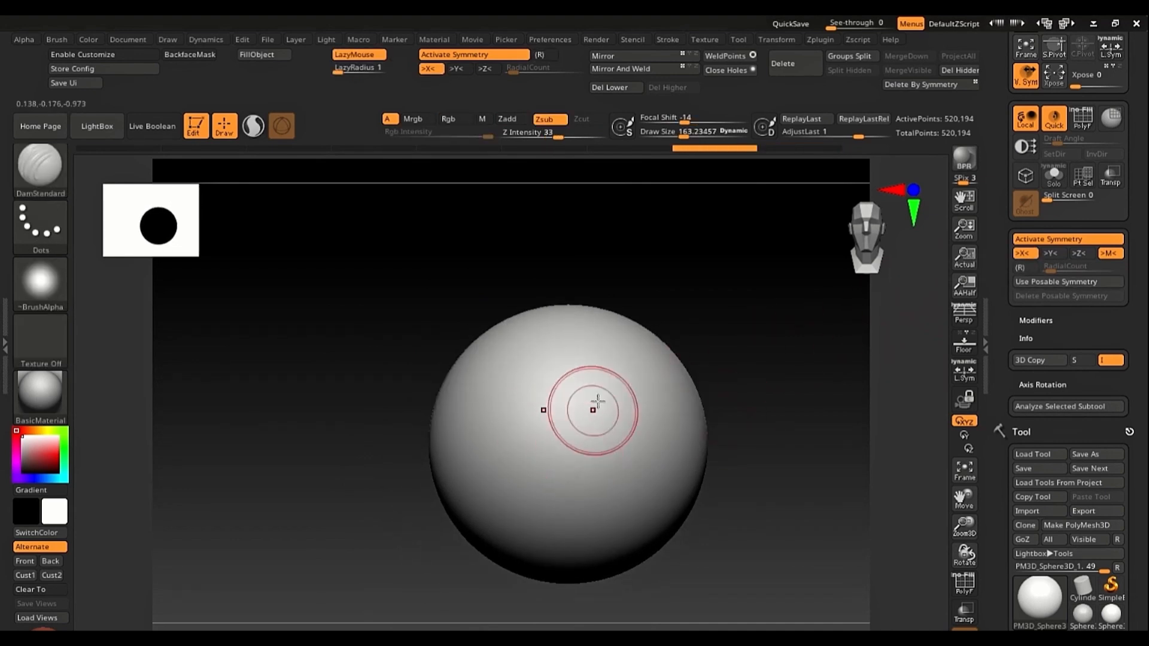
drag(616, 341, 672, 474)
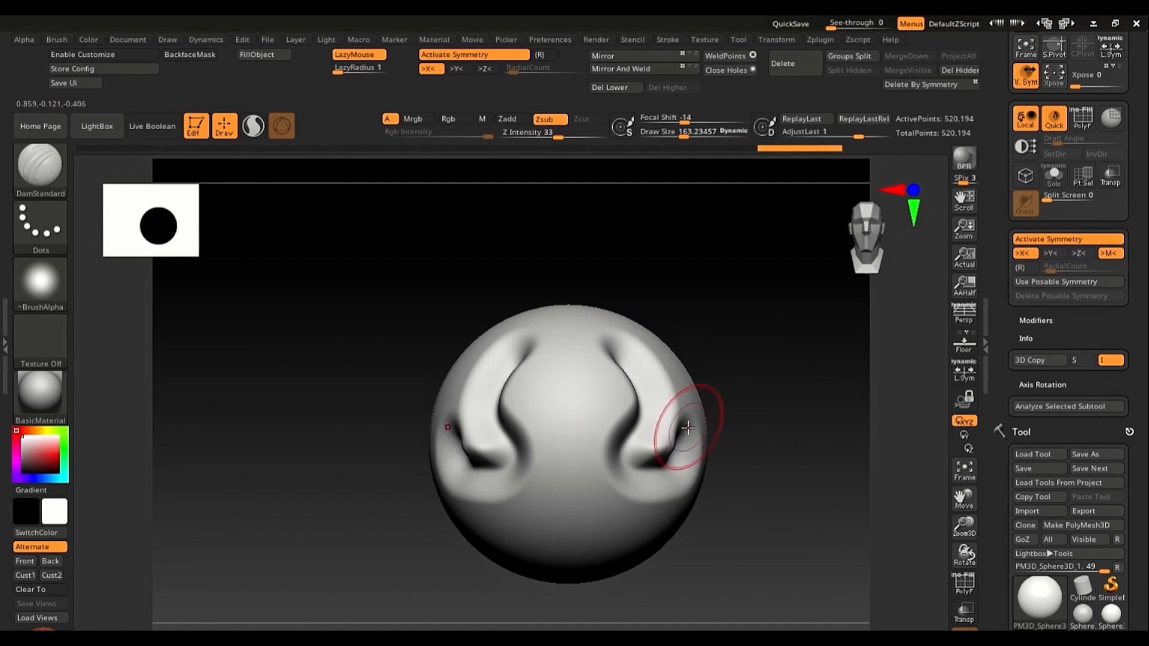
key(ctrl+z)
Step: Set the draw size to about 103.87, draw a wavy groove with only Y symmetry enabled, and undo it
key(s)
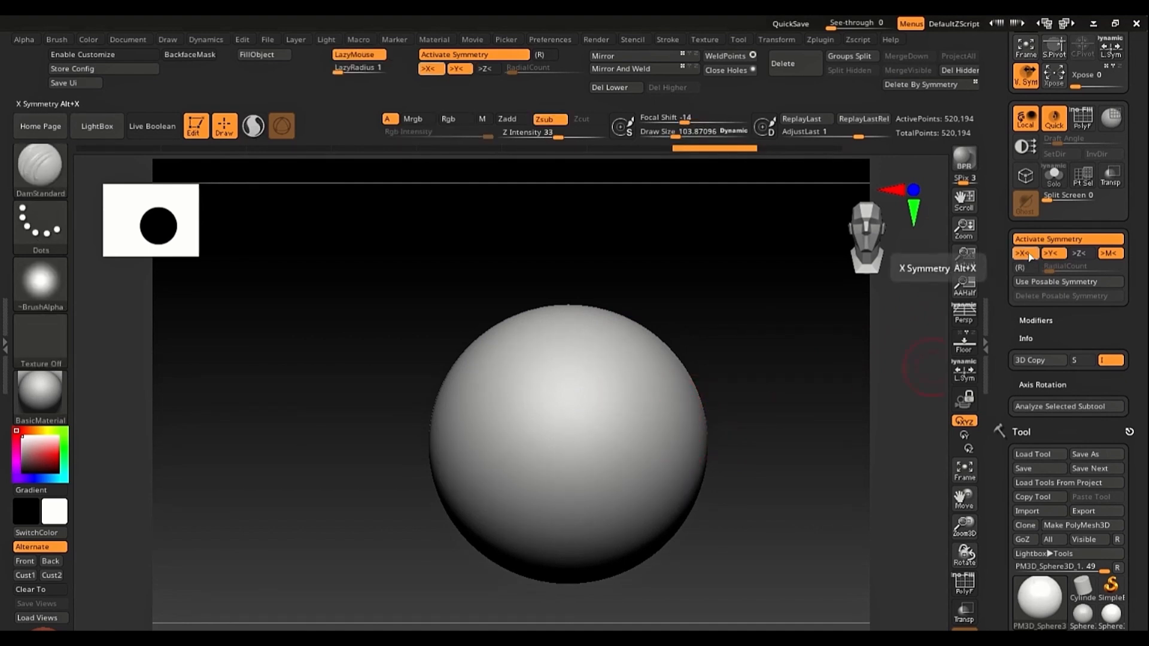
click(1029, 255)
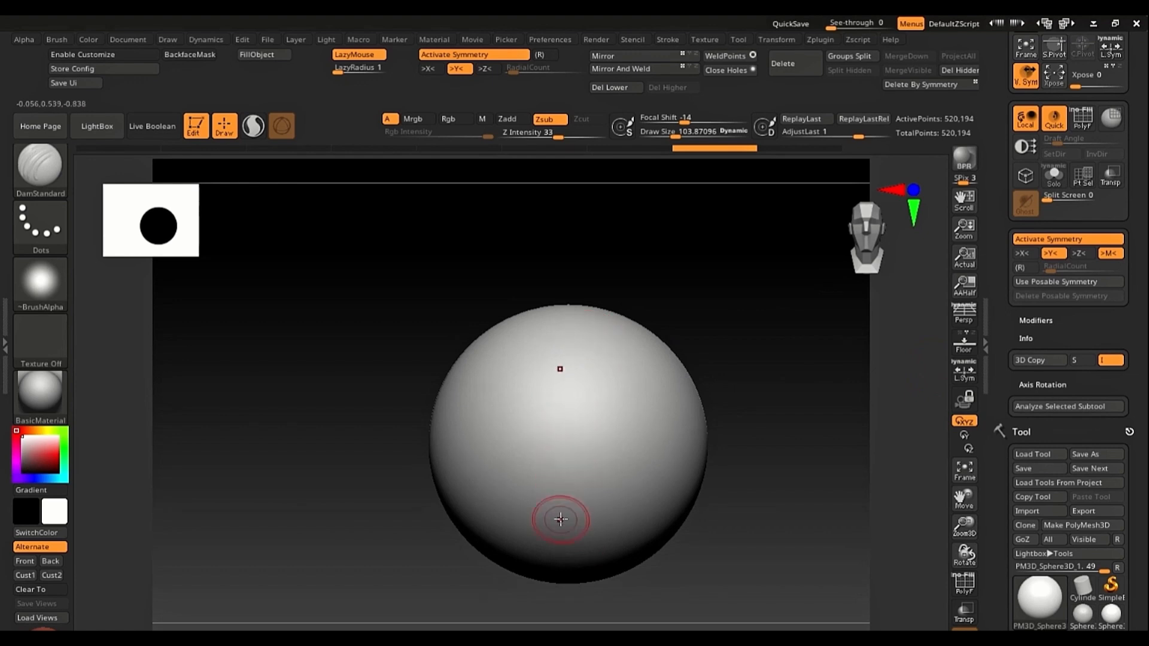
mouse_move(473, 379)
mouse_down()
mouse_move(590, 349)
mouse_move(650, 374)
mouse_move(687, 419)
mouse_up()
key(ctrl)
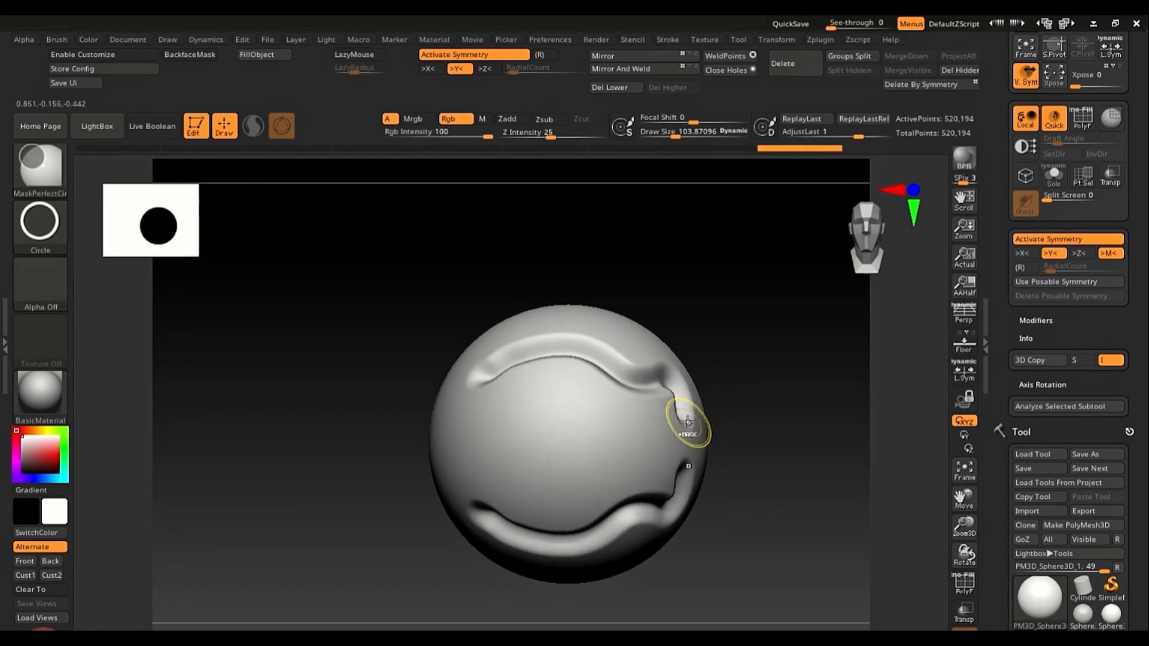
key(ctrl+z)
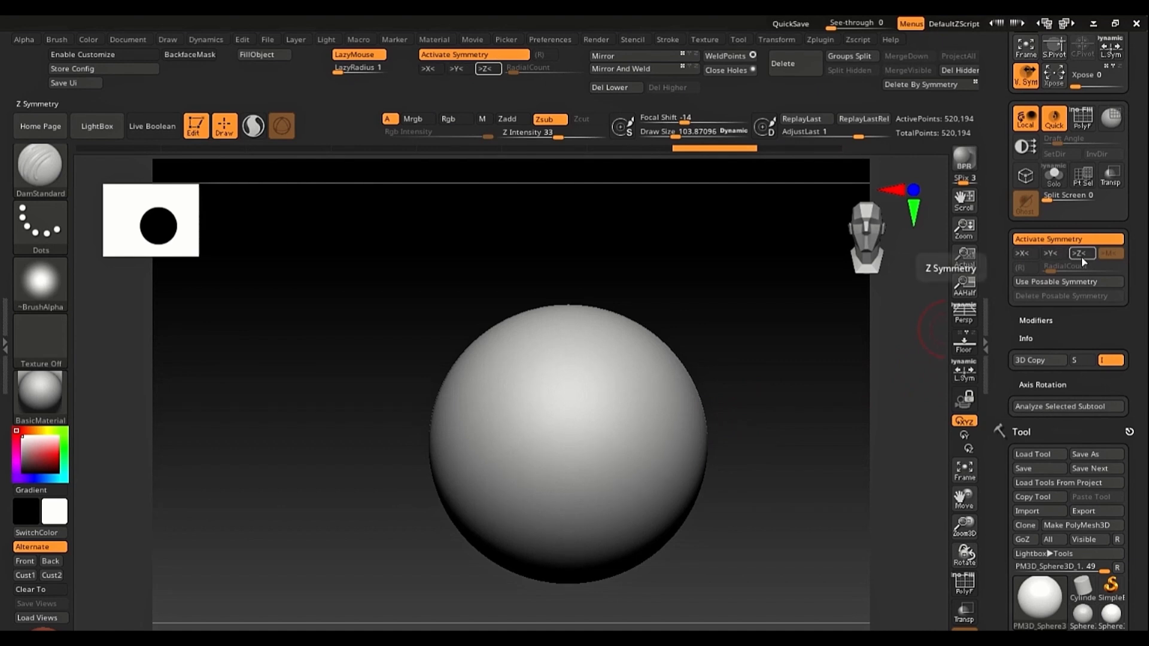
Step: Enable only Z symmetry, draw a curved groove on the sphere, check its mirrored copy from the side, and undo it
click(1081, 254)
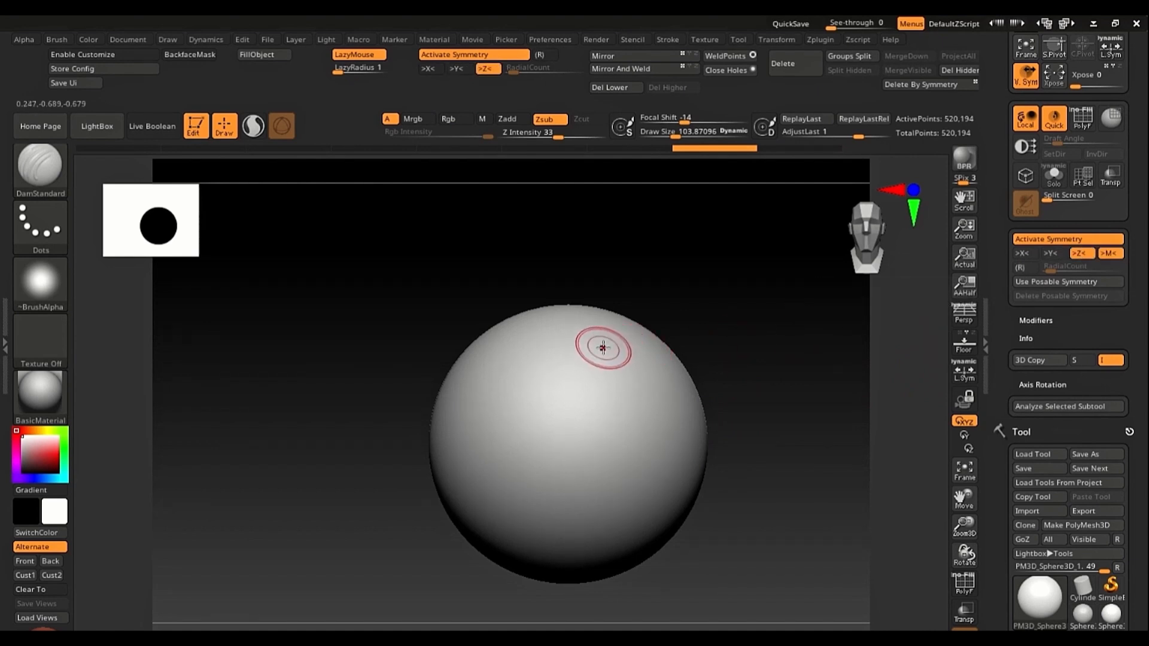
mouse_move(551, 371)
mouse_down()
mouse_move(543, 453)
mouse_move(576, 505)
mouse_up()
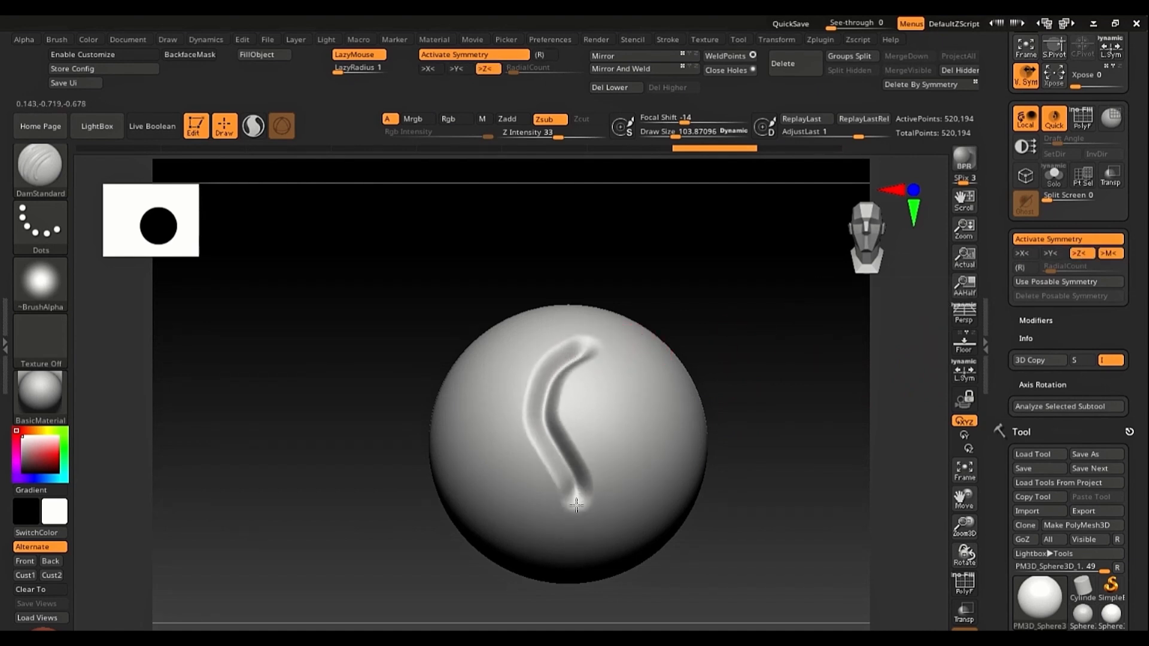
mouse_move(634, 263)
mouse_down()
mouse_move(666, 246)
mouse_move(556, 299)
mouse_move(467, 397)
mouse_move(539, 402)
mouse_move(537, 412)
mouse_up()
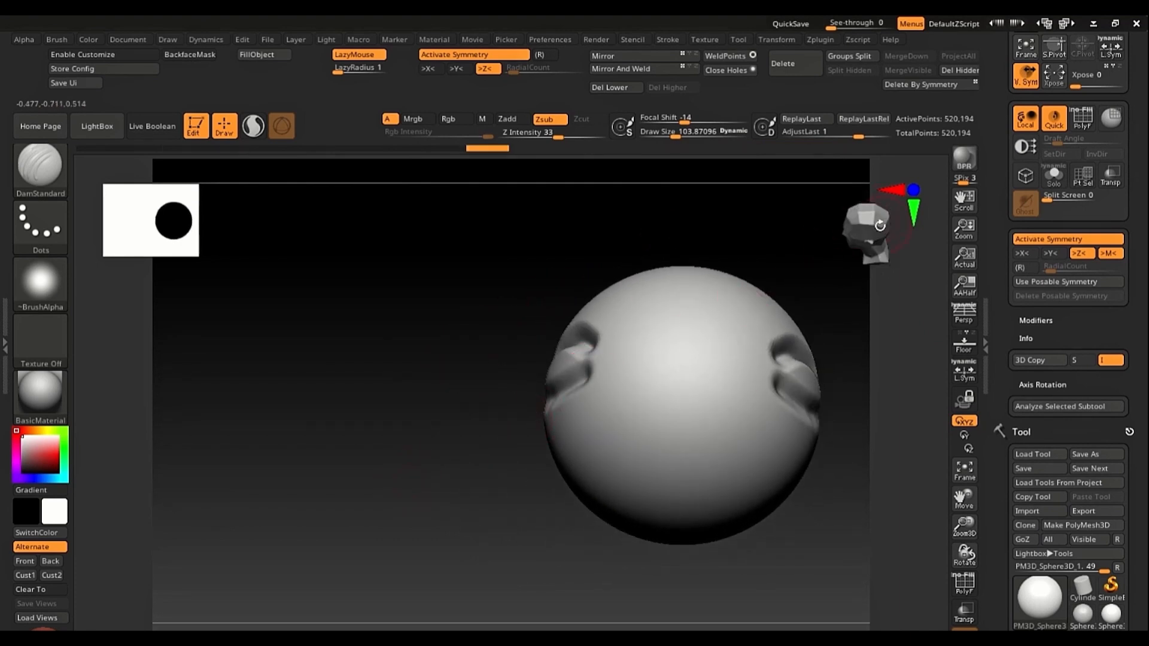
mouse_move(878, 225)
mouse_down()
mouse_move(885, 231)
mouse_move(849, 249)
mouse_up()
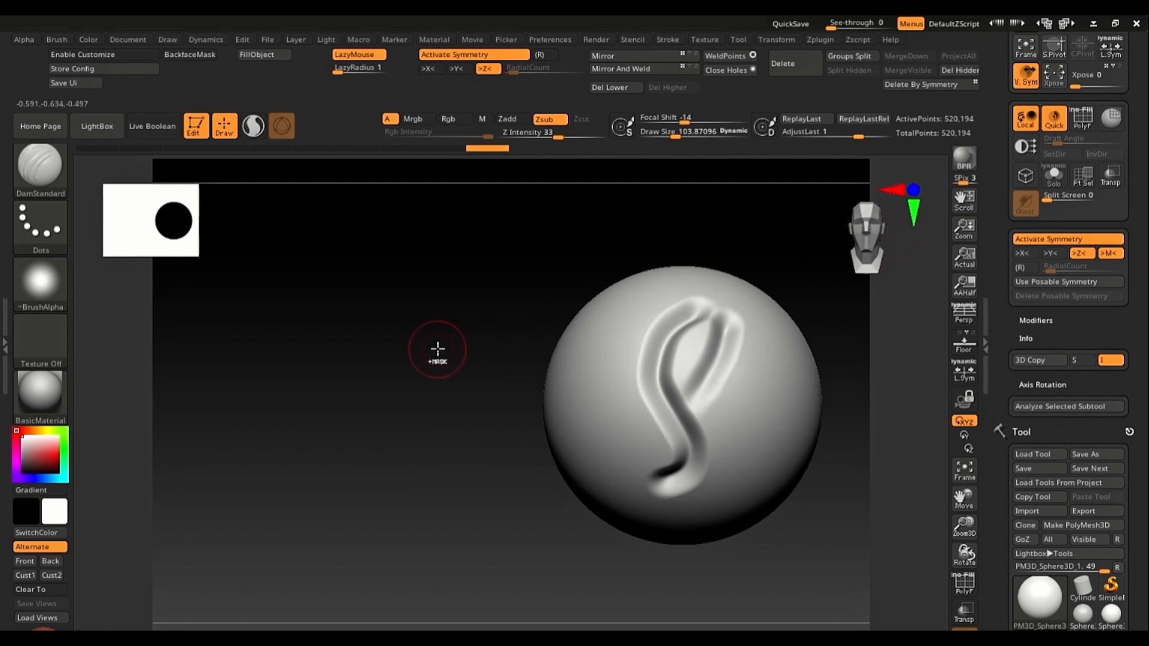
key(ctrl+z)
key(ctrl+z)
alt+right_drag(595, 383, 439, 398)
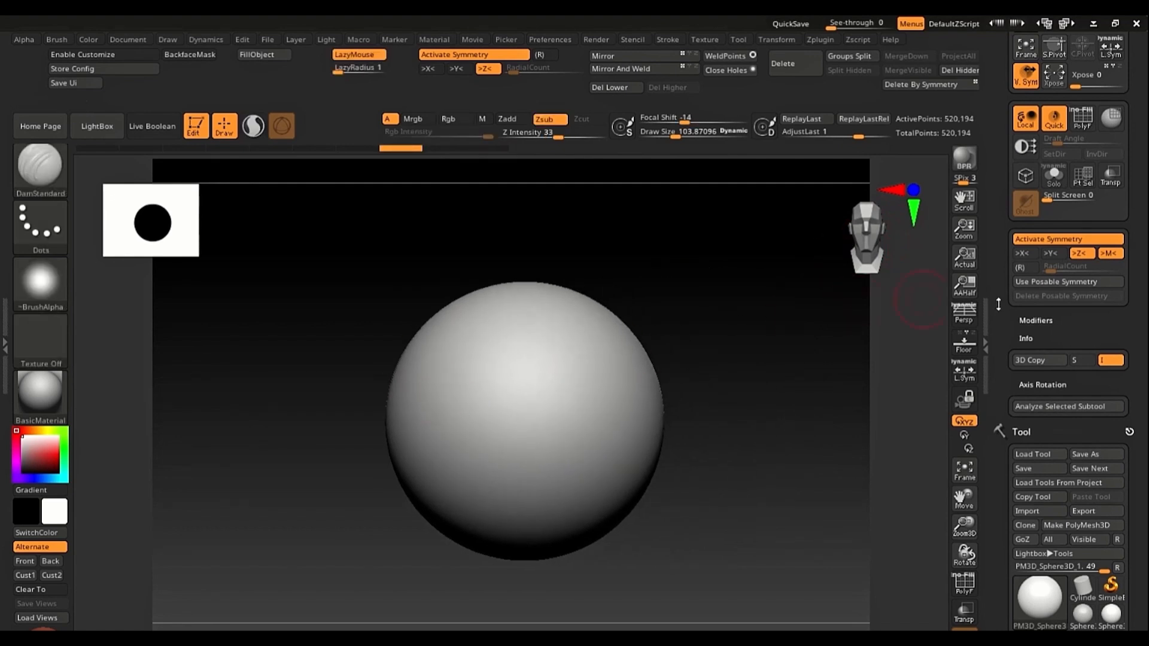
Step: Switch symmetry from the Z axis back to X, draw a mirrored test stroke with a larger brush, and undo it
click(1021, 254)
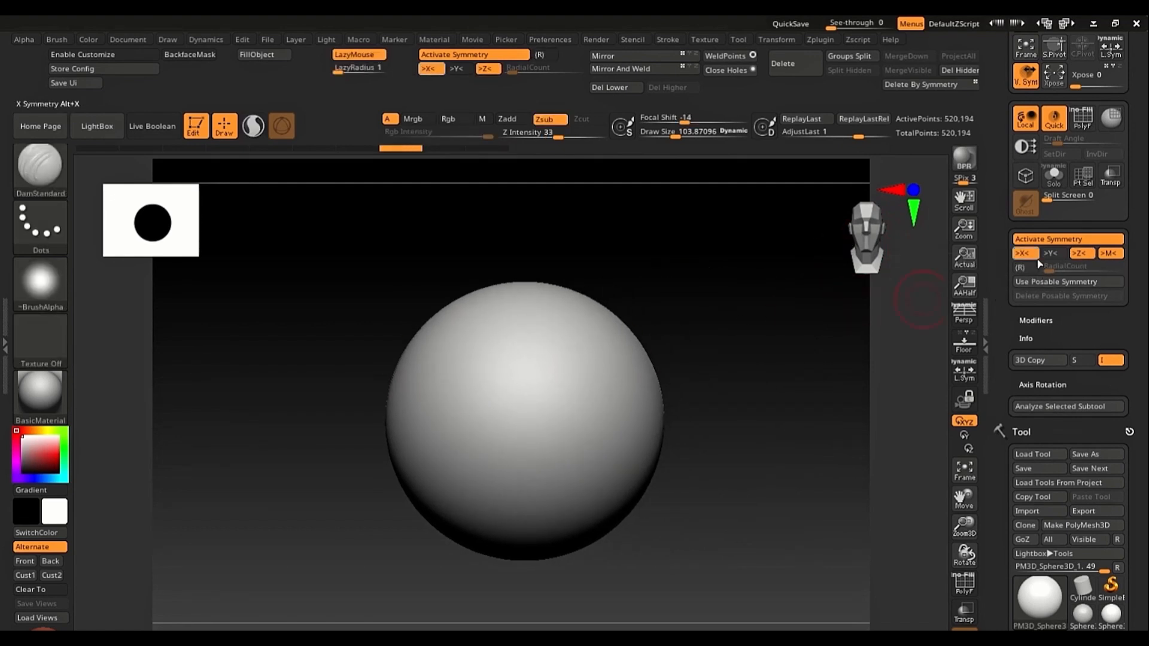
click(1079, 253)
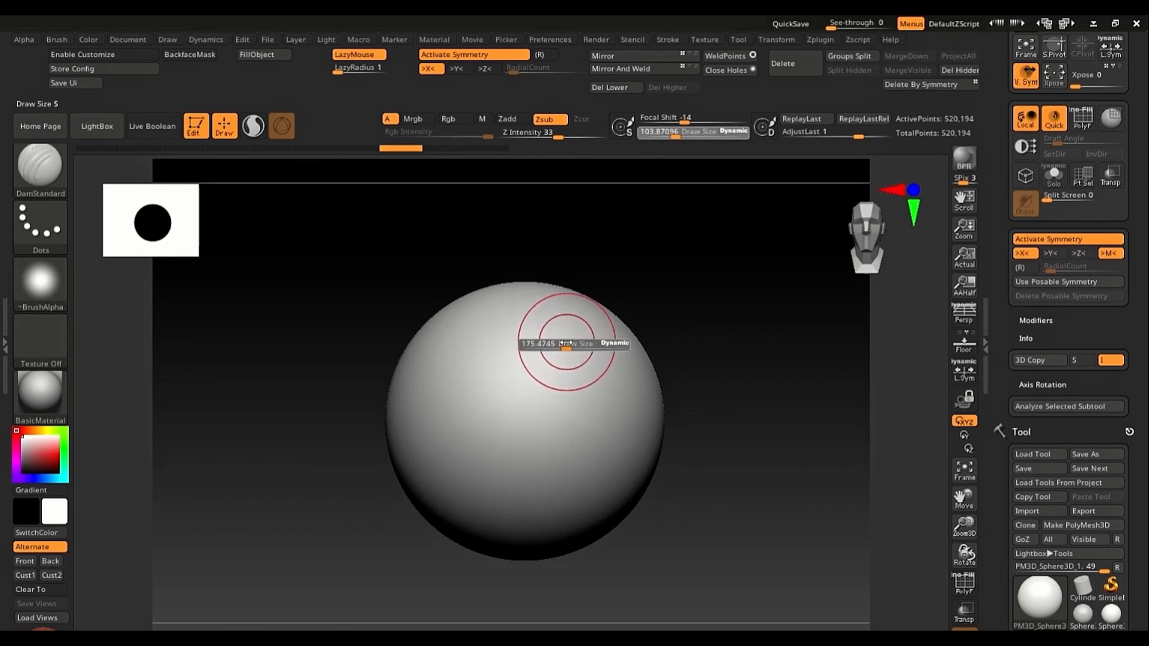
key(s)
mouse_move(566, 341)
mouse_down()
mouse_move(597, 344)
mouse_move(405, 358)
mouse_move(507, 358)
mouse_up()
key(ctrl+z)
Step: Reduce the draw size to about 69.15 and carve a mirrored horizontal groove around the sphere's upper half
key(s)
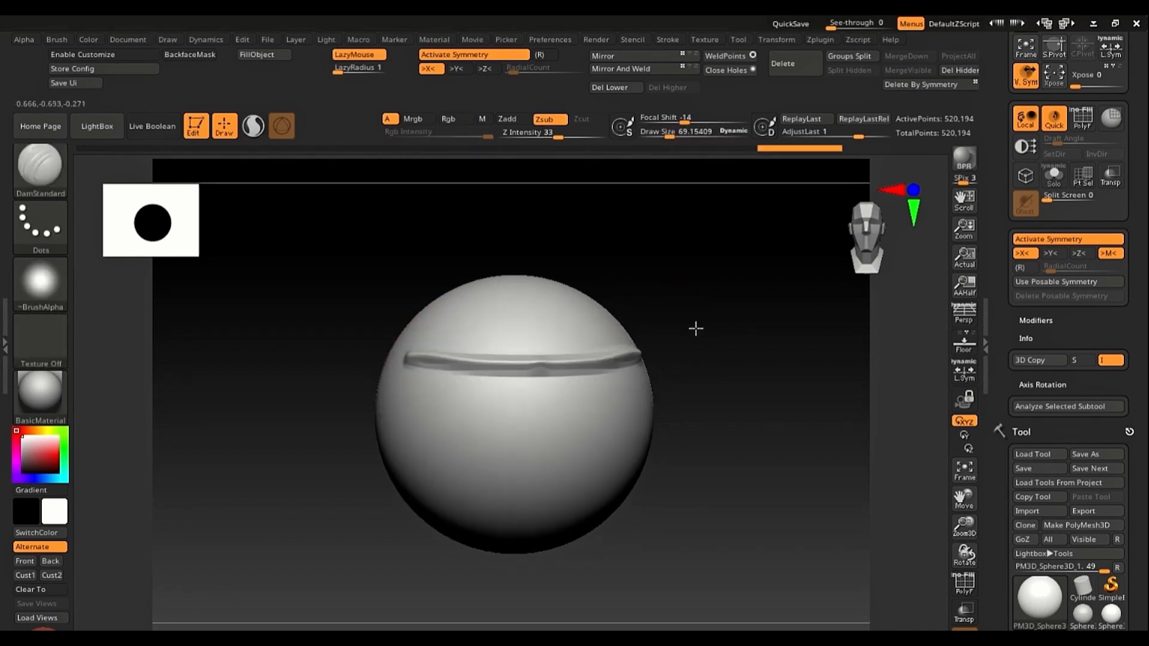
drag(695, 329, 409, 408)
alt+right_drag(457, 222, 493, 280)
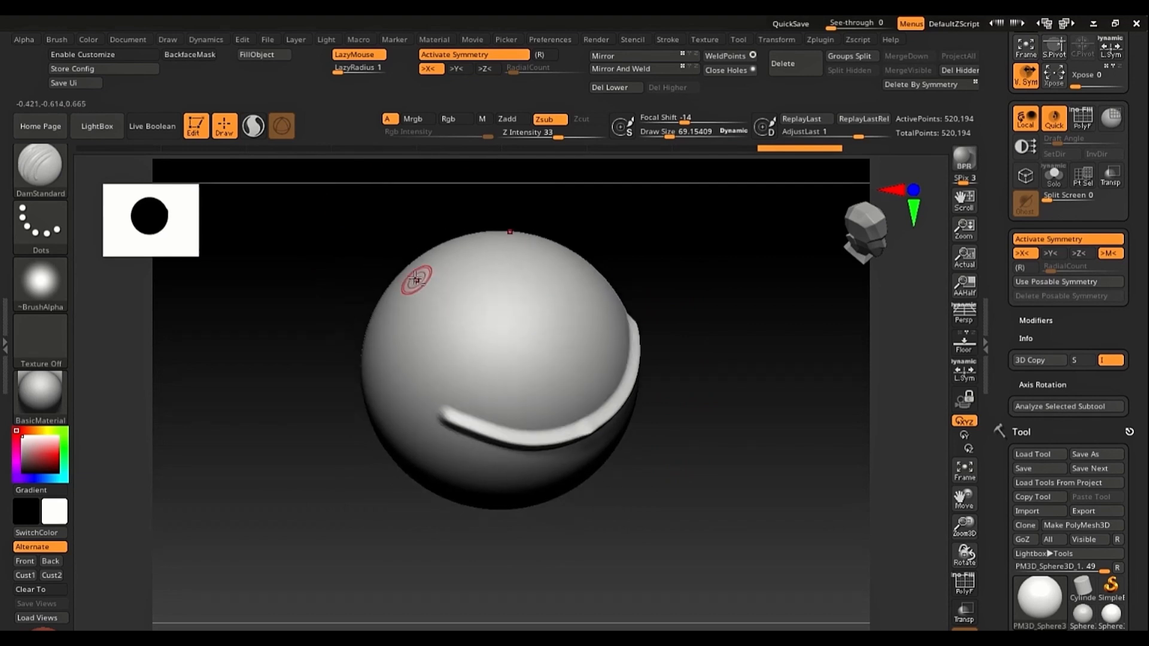
Step: Draw a raised ridge on the sphere with the brush direction inverted, undo the strokes, and return to the front view
mouse_move(414, 278)
alt+mouse_down()
mouse_move(428, 360)
mouse_move(467, 425)
mouse_move(450, 239)
mouse_move(468, 231)
alt+mouse_up()
mouse_move(470, 249)
right_down()
mouse_move(487, 295)
mouse_move(505, 305)
right_up()
key(ctrl+z)
key(ctrl+z)
key(ctrl+z)
mouse_move(632, 336)
alt+right_down()
mouse_move(685, 371)
mouse_move(677, 389)
alt+right_up()
shift+right_drag(676, 389, 902, 308)
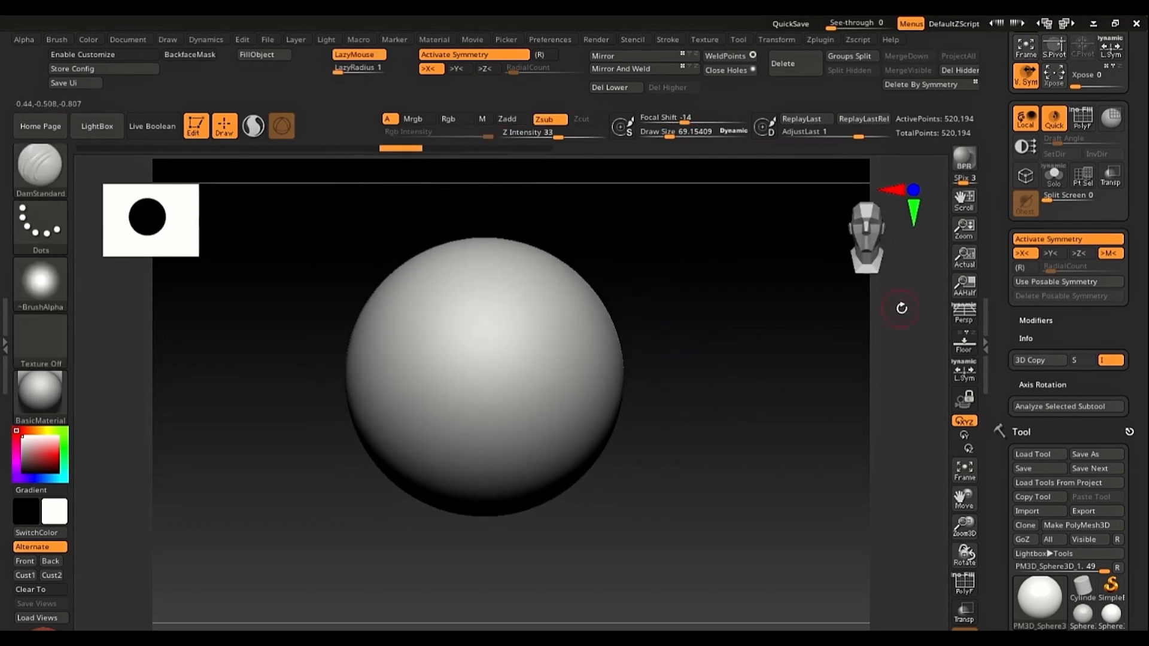
Step: Enable radial symmetry with a count of 8 on the X axis, carve a vertical groove down the sphere, and undo it
click(1030, 269)
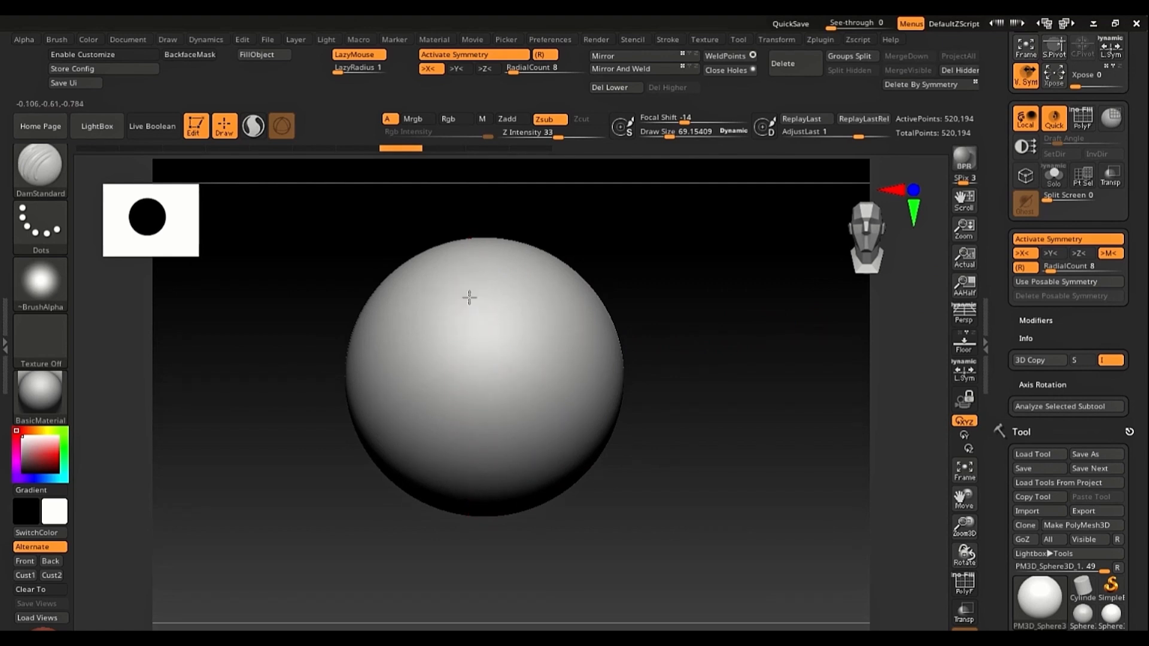
drag(469, 297, 471, 354)
drag(470, 393, 470, 396)
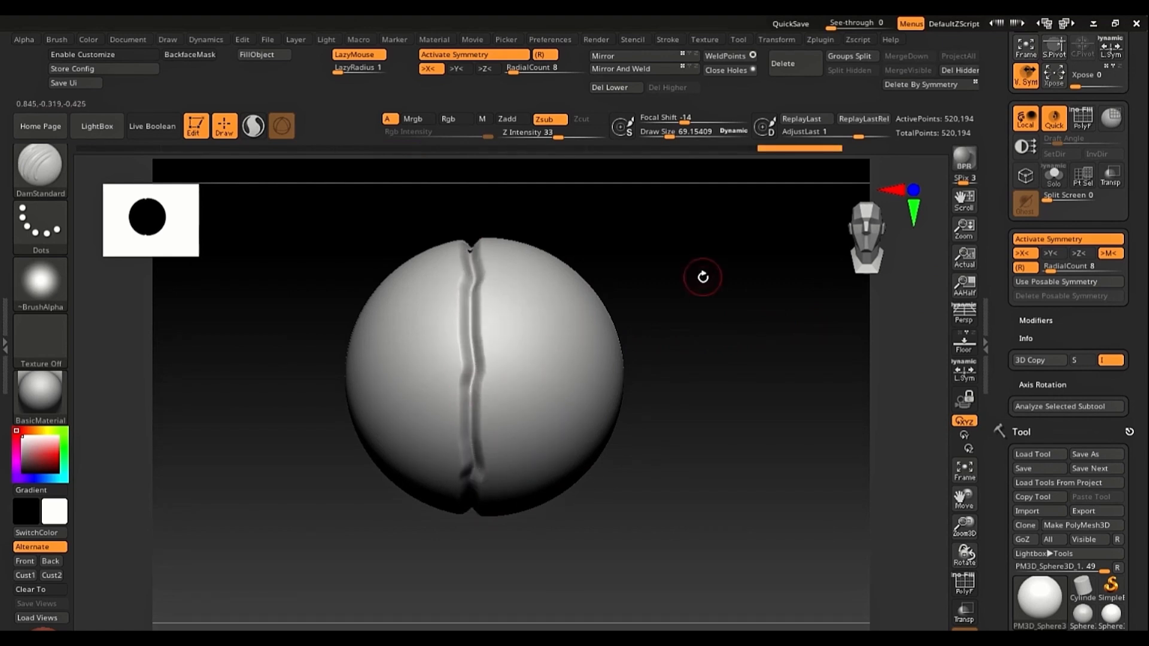
drag(703, 275, 632, 357)
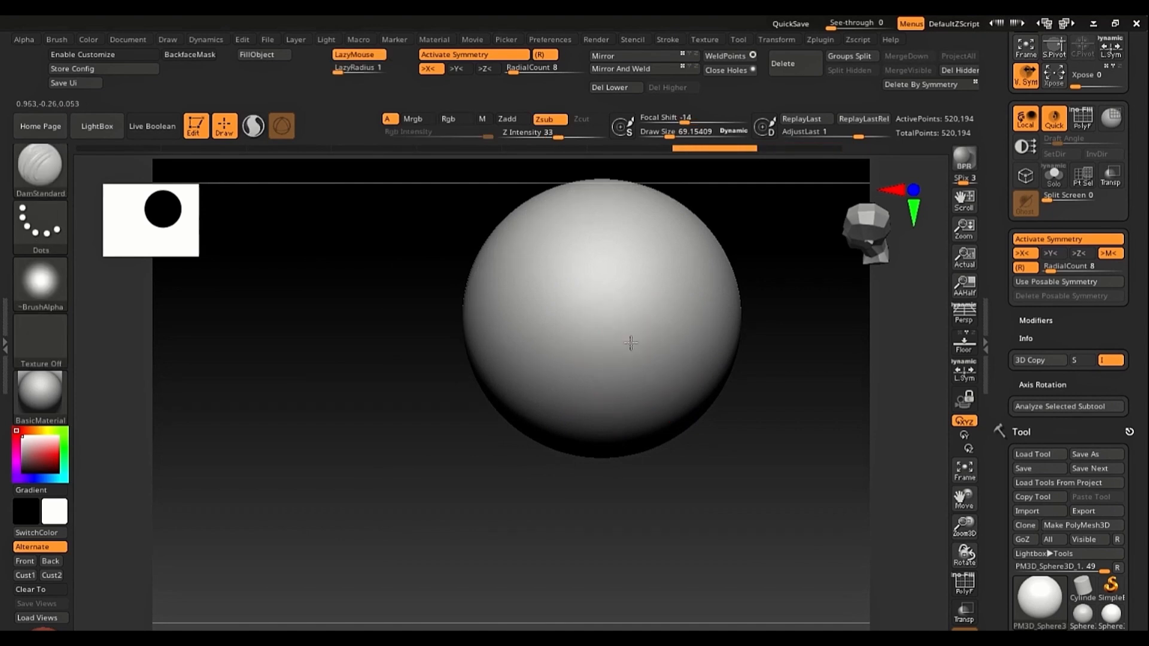
mouse_move(559, 344)
mouse_down()
mouse_move(599, 299)
mouse_move(564, 259)
mouse_move(509, 278)
mouse_move(514, 238)
mouse_move(573, 207)
mouse_up()
mouse_move(553, 300)
alt+right_down()
mouse_move(524, 248)
mouse_move(556, 305)
mouse_move(574, 376)
mouse_move(575, 313)
alt+right_up()
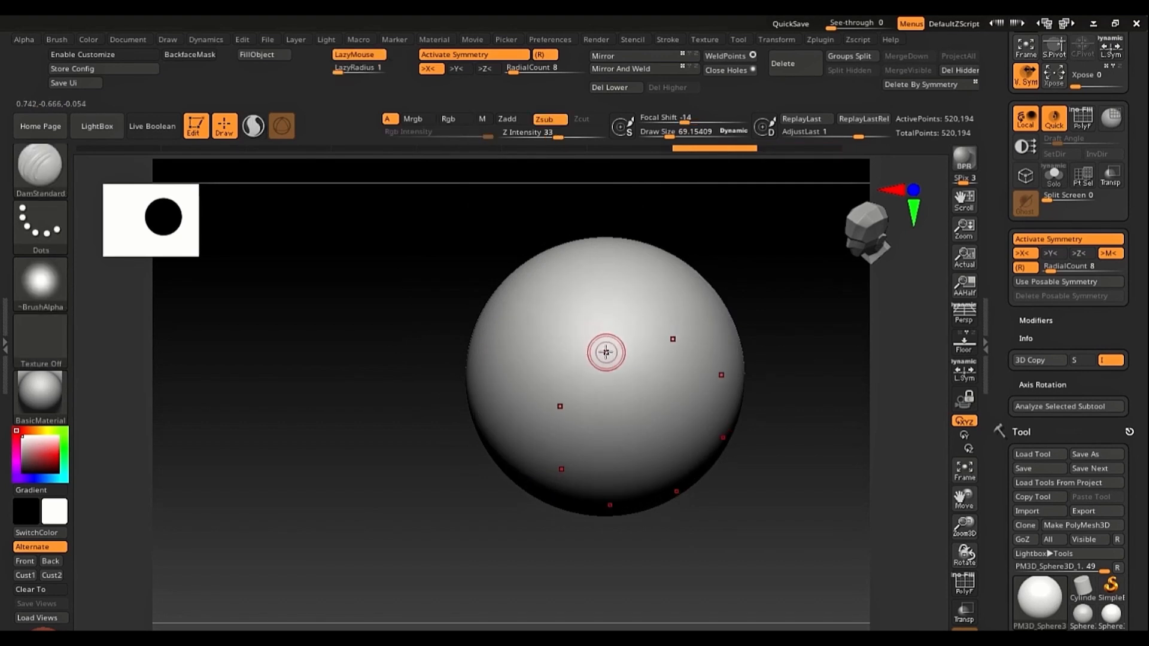
drag(752, 297, 831, 280)
drag(871, 237, 878, 227)
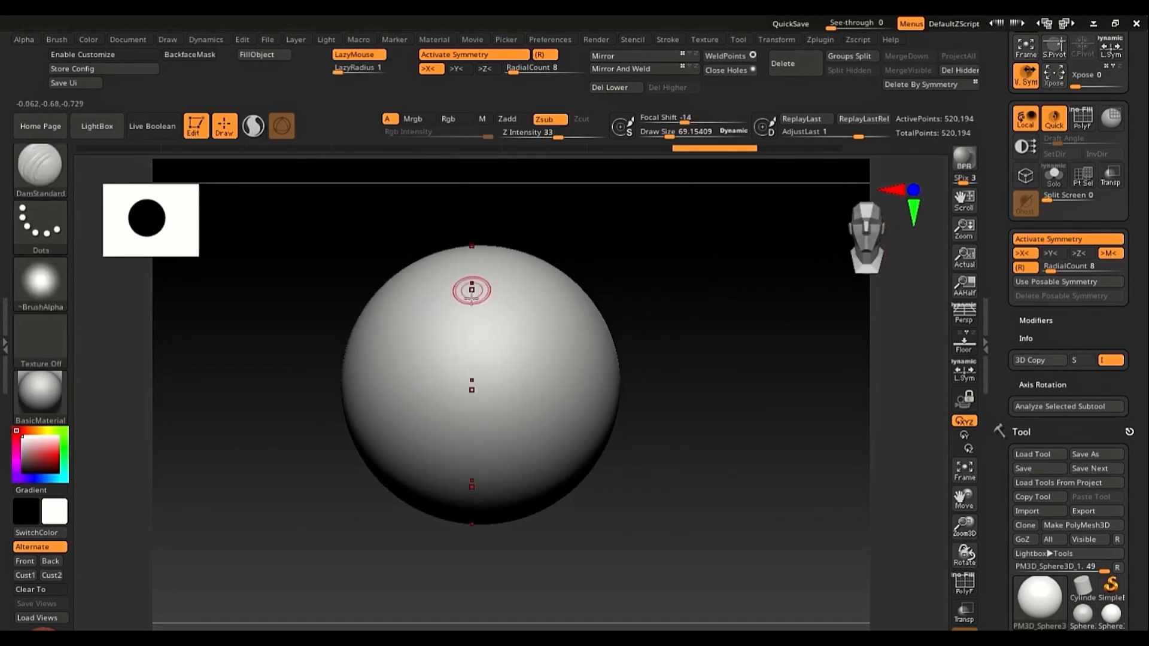
Step: Turn symmetry off, draw a single horizontal groove across the sphere, undo it, and reactivate symmetry
key(x)
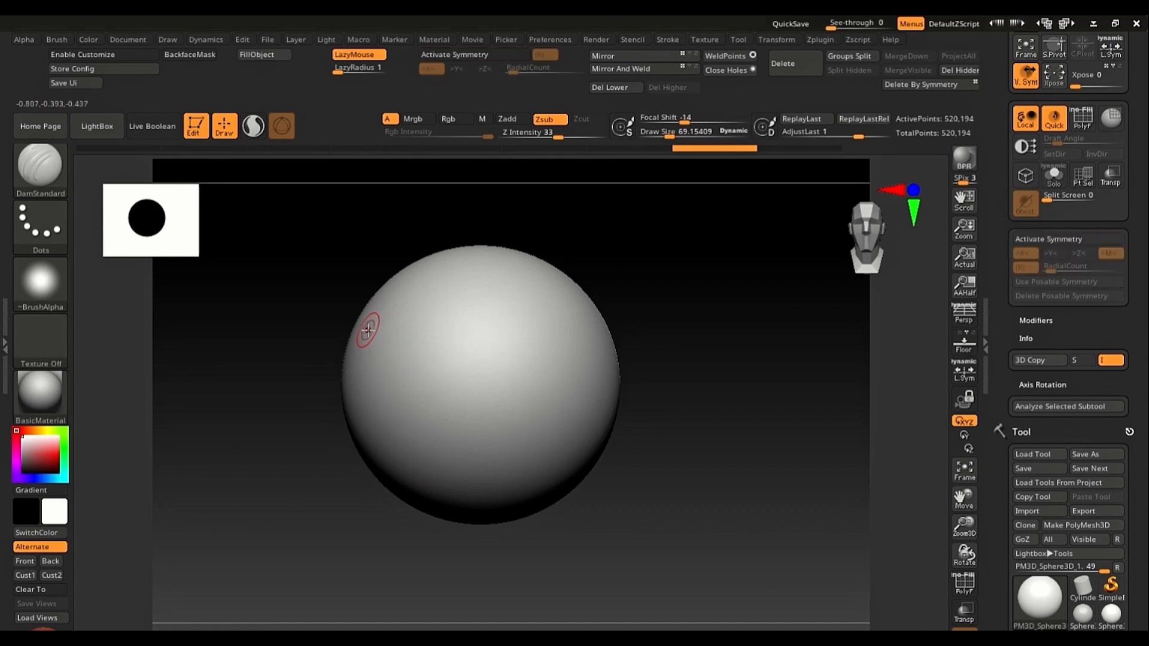
drag(395, 326, 605, 326)
key(ctrl+z)
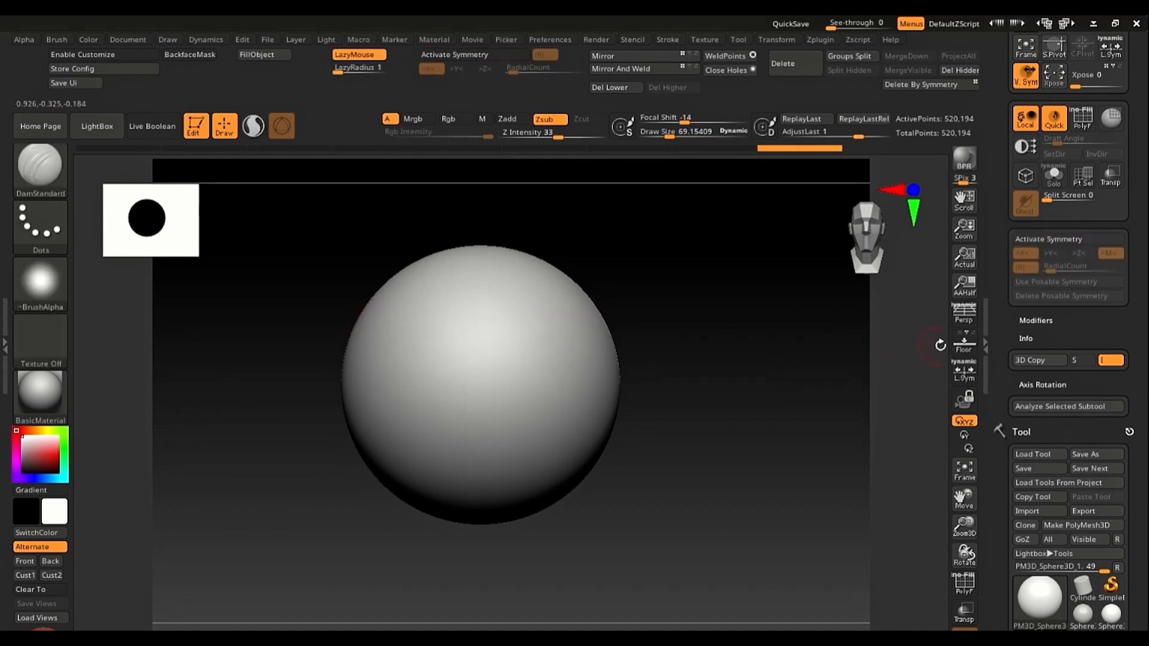
click(1028, 239)
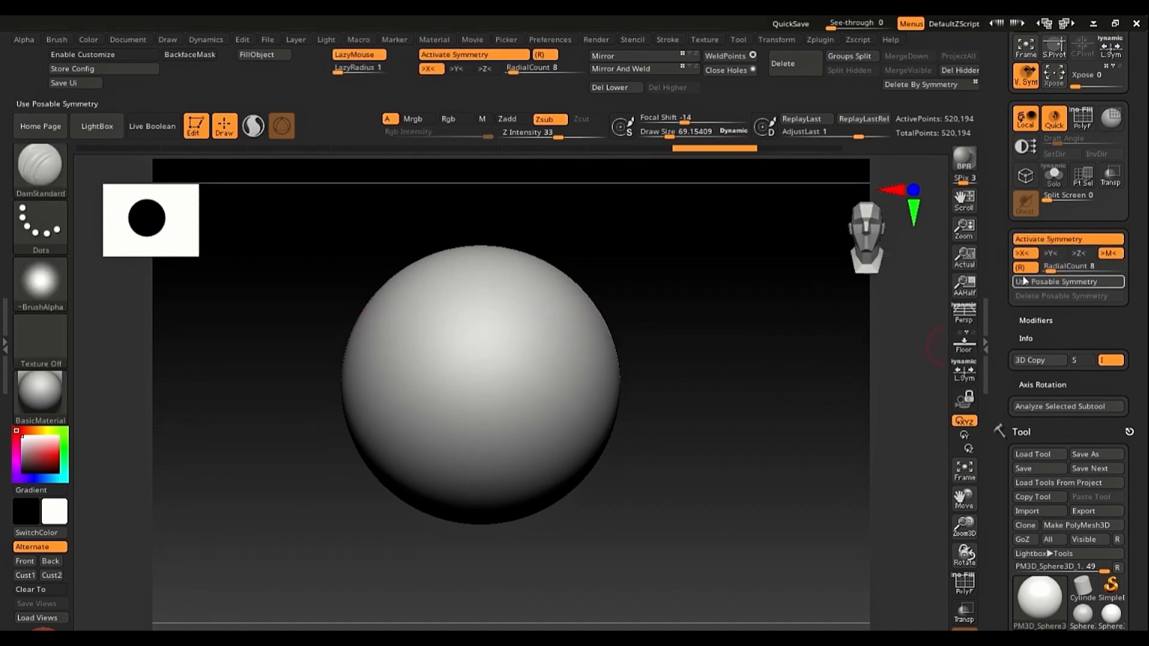
Step: Switch the radial symmetry from the X axis to the Y axis, draw a test stroke on the sphere, and undo it
click(1022, 253)
click(1050, 253)
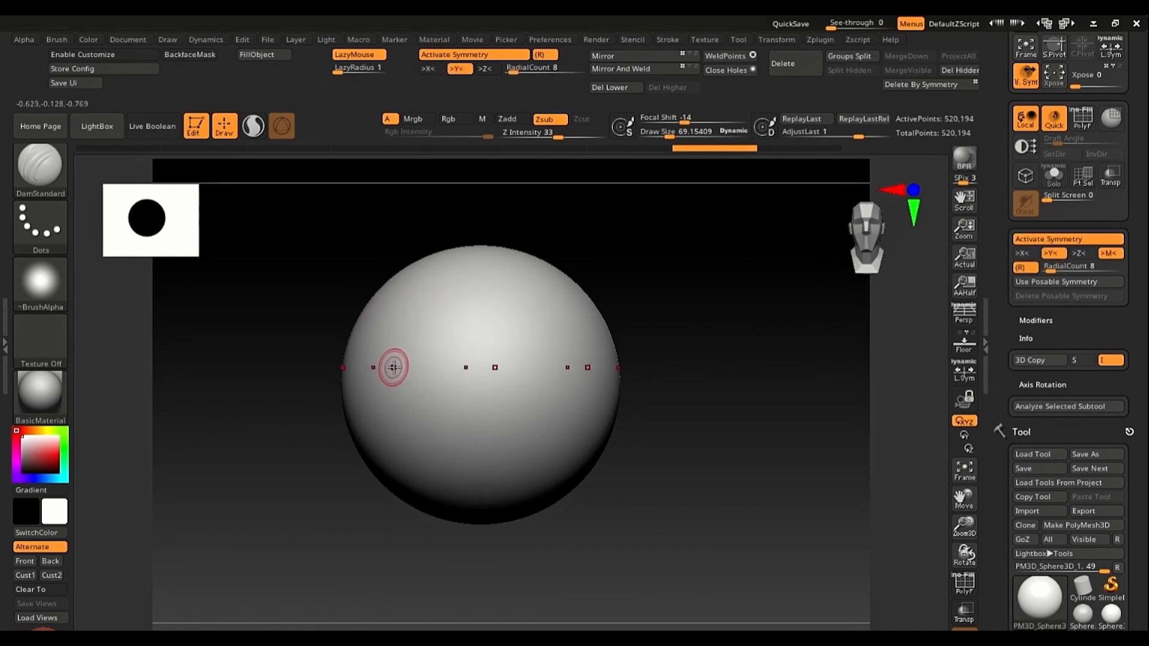
mouse_move(570, 356)
mouse_down()
mouse_move(439, 340)
mouse_move(514, 333)
mouse_move(457, 313)
mouse_up()
key(ctrl+z)
Step: Try radial symmetry on the Z axis with a test stroke on the sphere, and restore Y-axis symmetry in the front view
click(1049, 255)
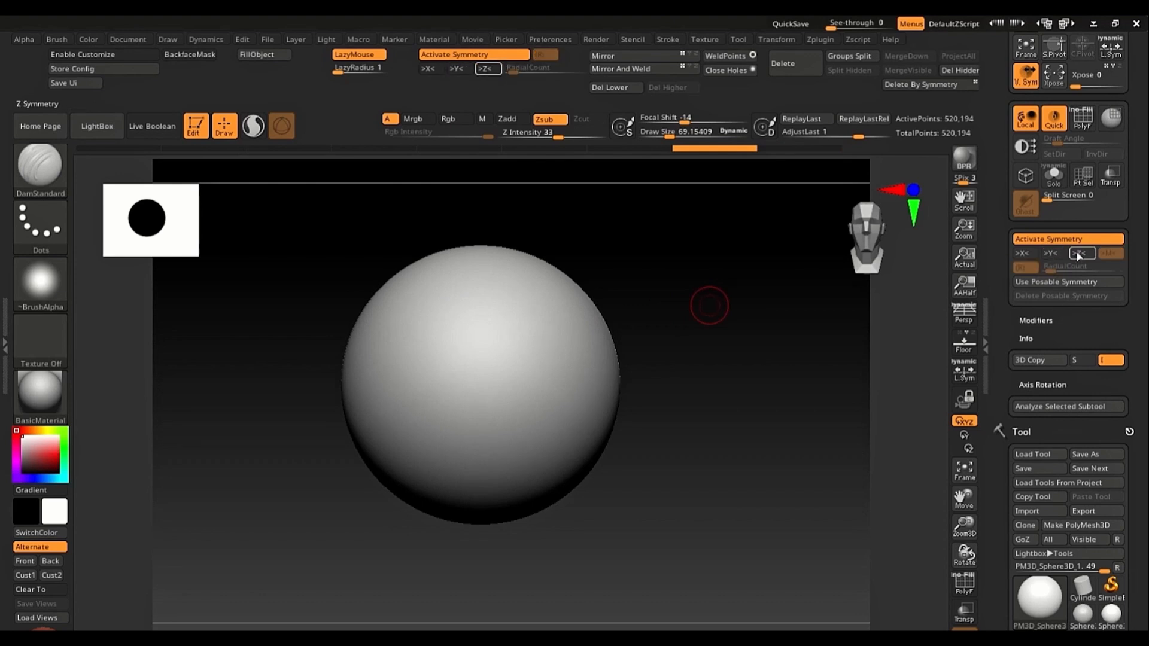
click(1079, 254)
mouse_move(477, 316)
mouse_down()
mouse_move(460, 323)
mouse_move(445, 311)
mouse_move(439, 278)
mouse_move(470, 263)
mouse_move(501, 273)
mouse_up()
right_drag(512, 280, 473, 302)
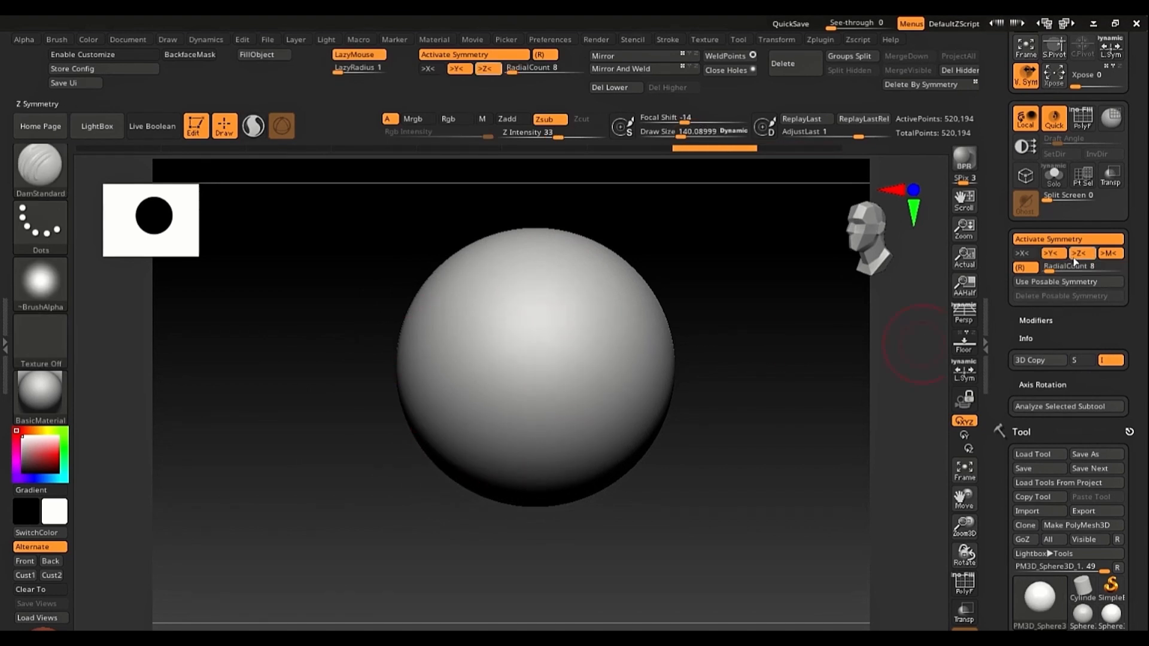
shift+drag(699, 367, 672, 365)
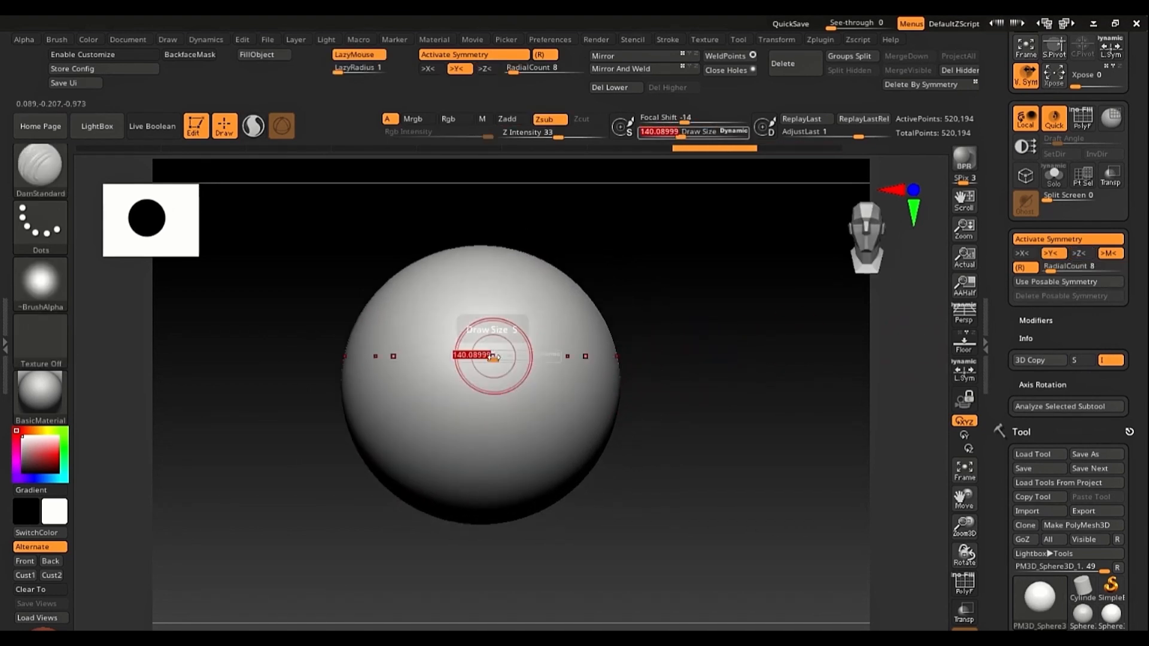
Step: Select the Move brush at a draw size of about 289.42 and pull the sphere's surface upward with radial Y symmetry
drag(494, 357, 528, 340)
key(b)
key(m)
key(v)
alt+right_drag(531, 346, 551, 395)
mouse_move(565, 328)
mouse_down()
mouse_move(671, 302)
mouse_move(708, 393)
mouse_up()
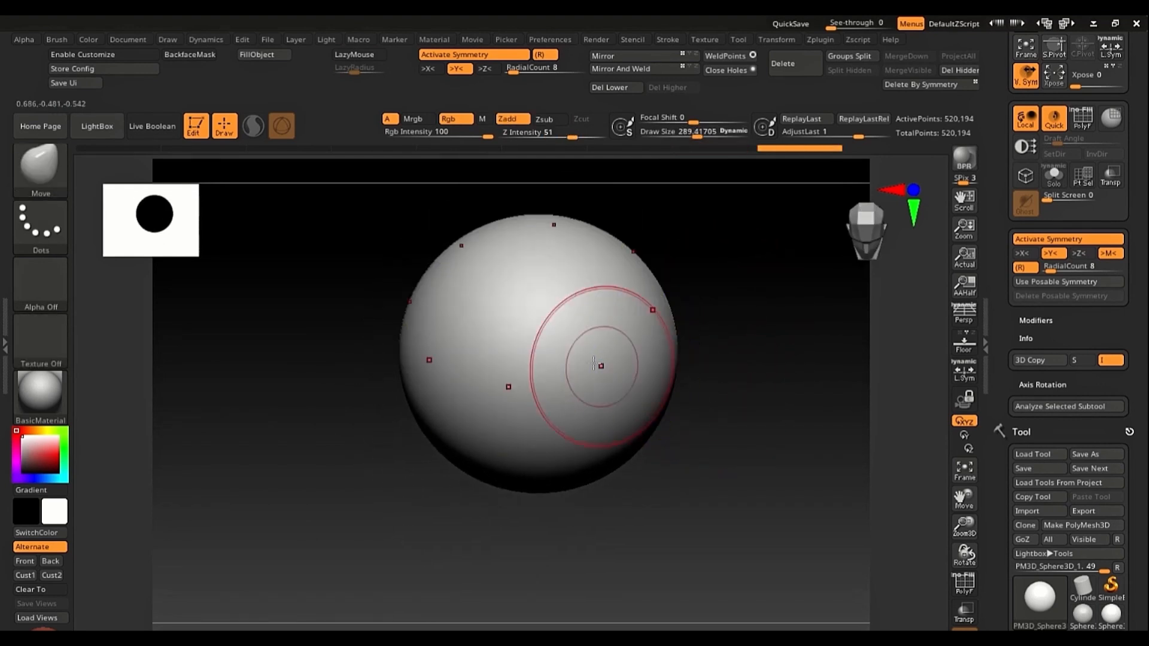
mouse_move(590, 366)
mouse_down()
mouse_move(629, 346)
mouse_move(654, 228)
mouse_up()
mouse_move(712, 318)
mouse_down()
mouse_move(784, 372)
mouse_move(735, 481)
mouse_move(661, 482)
mouse_move(700, 443)
mouse_up()
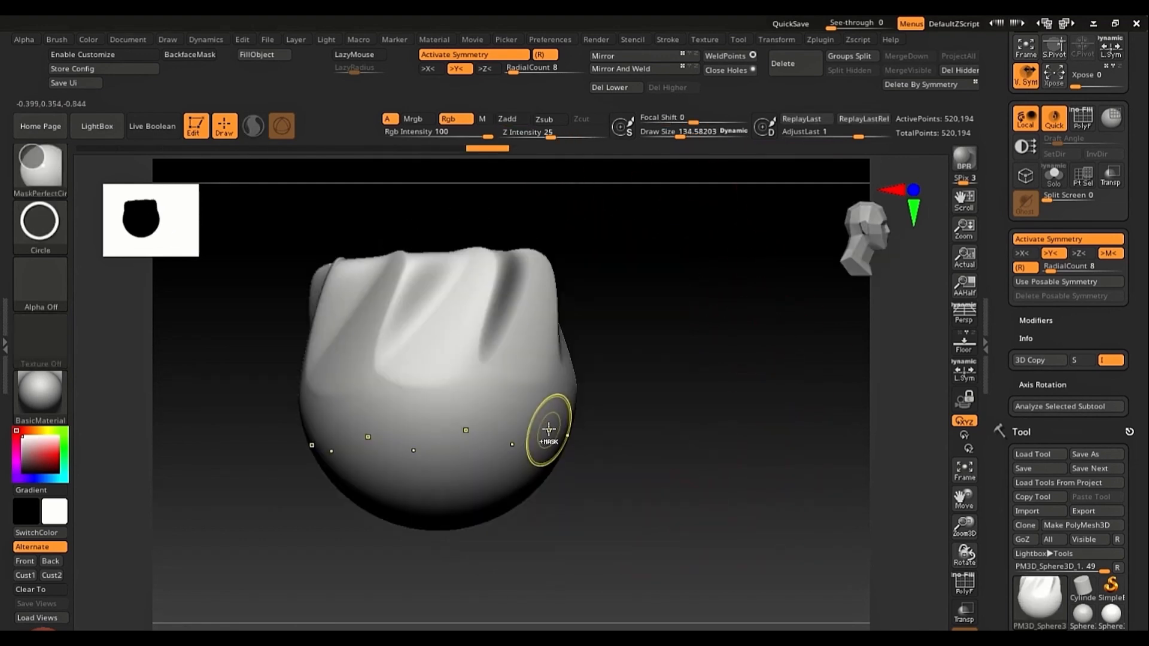
Step: Lower the sphere's subdivision level and load the Ram brush from the Ram folder of the brush library
key(shift+d)
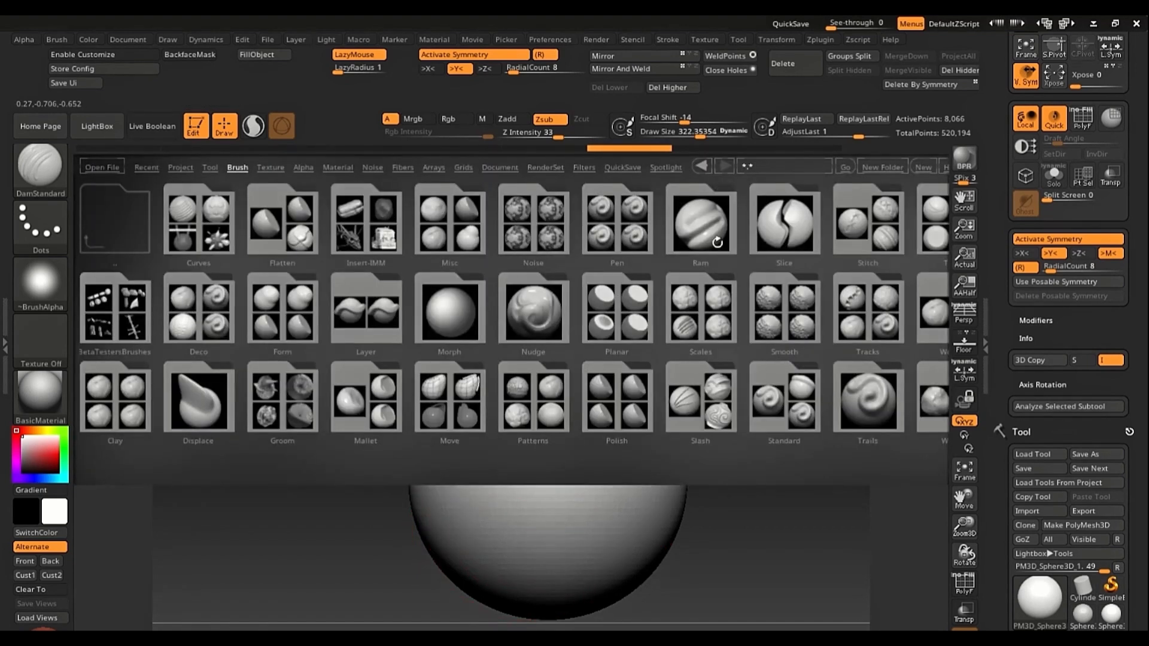
double_click(706, 233)
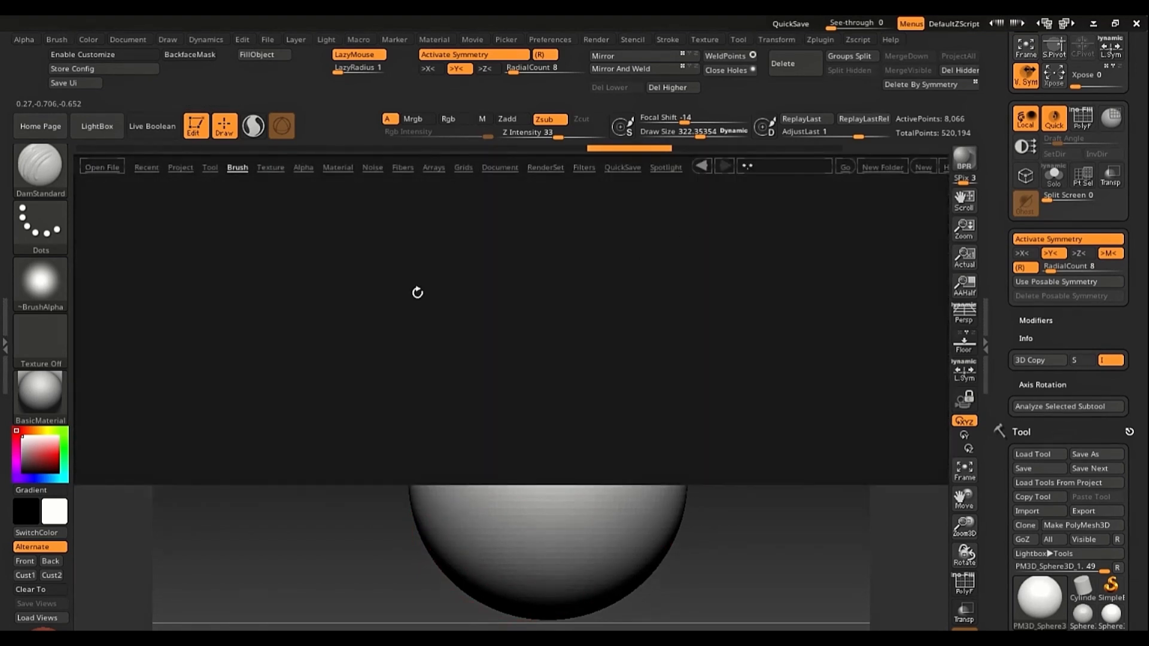
double_click(125, 309)
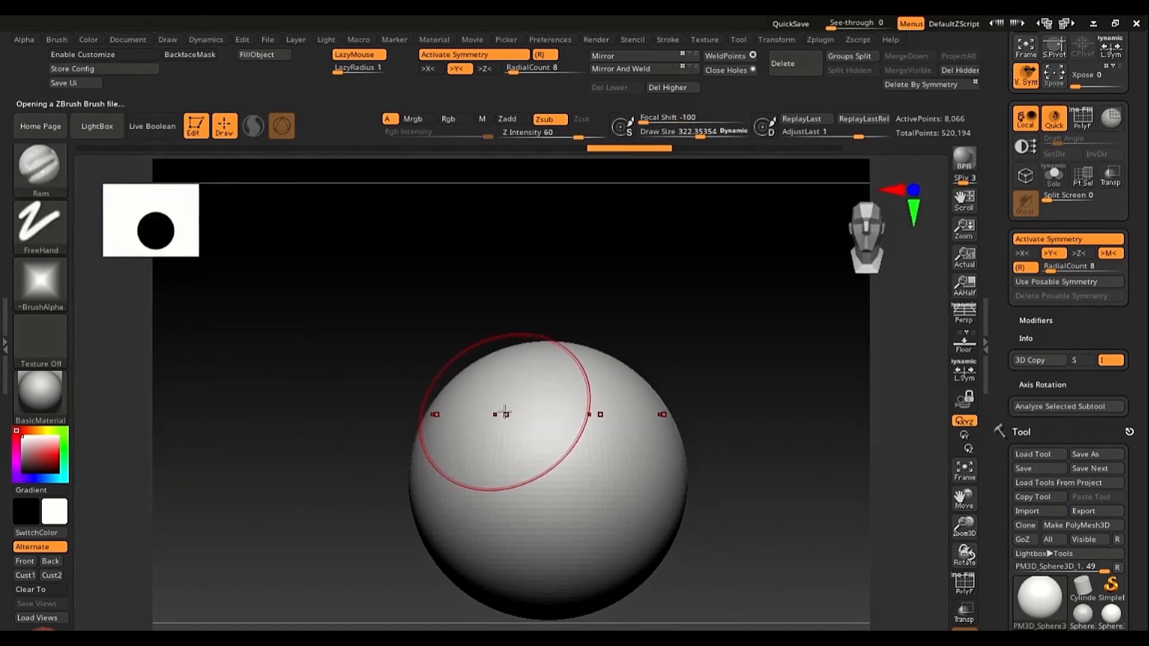
Step: Reduce the Ram brush's draw size to about 54.47, draw a curved radial stroke down the sphere, and undo it
key(s)
mouse_move(505, 413)
mouse_down()
mouse_move(484, 422)
mouse_move(484, 410)
mouse_move(475, 456)
mouse_up()
key(ctrl+z)
key(s)
drag(507, 407, 496, 413)
mouse_move(496, 413)
ctrl+right_down()
mouse_move(548, 511)
mouse_move(538, 397)
ctrl+right_up()
mouse_move(532, 270)
mouse_down()
mouse_move(491, 299)
mouse_move(455, 393)
mouse_move(474, 490)
mouse_move(527, 525)
mouse_up()
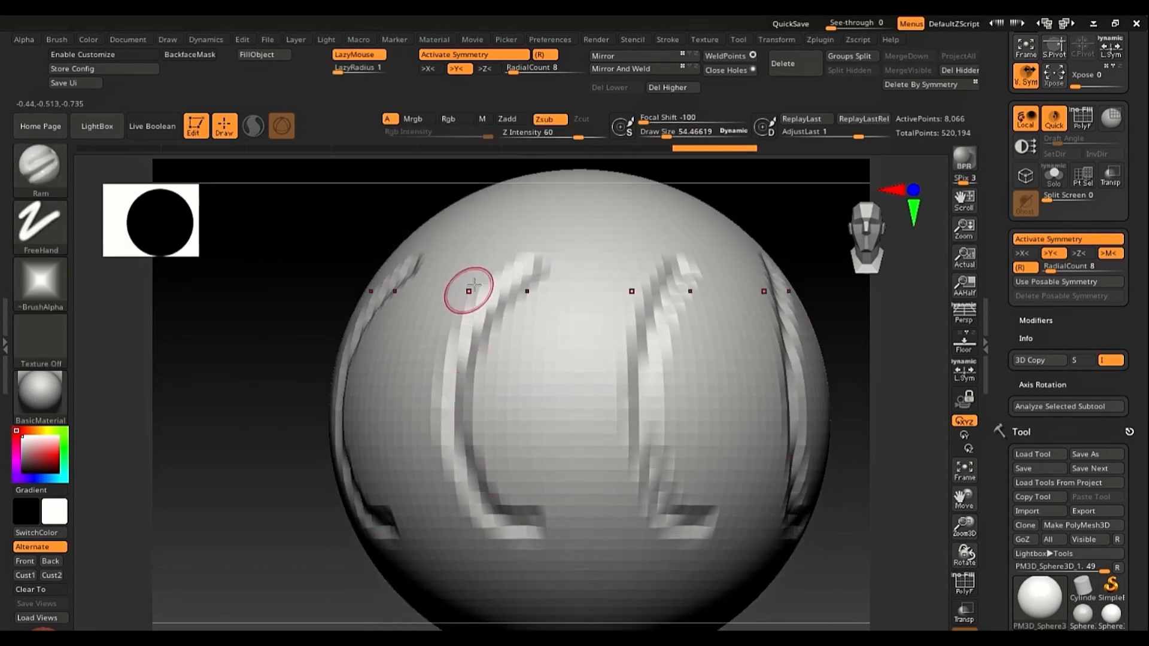
key(ctrl+z)
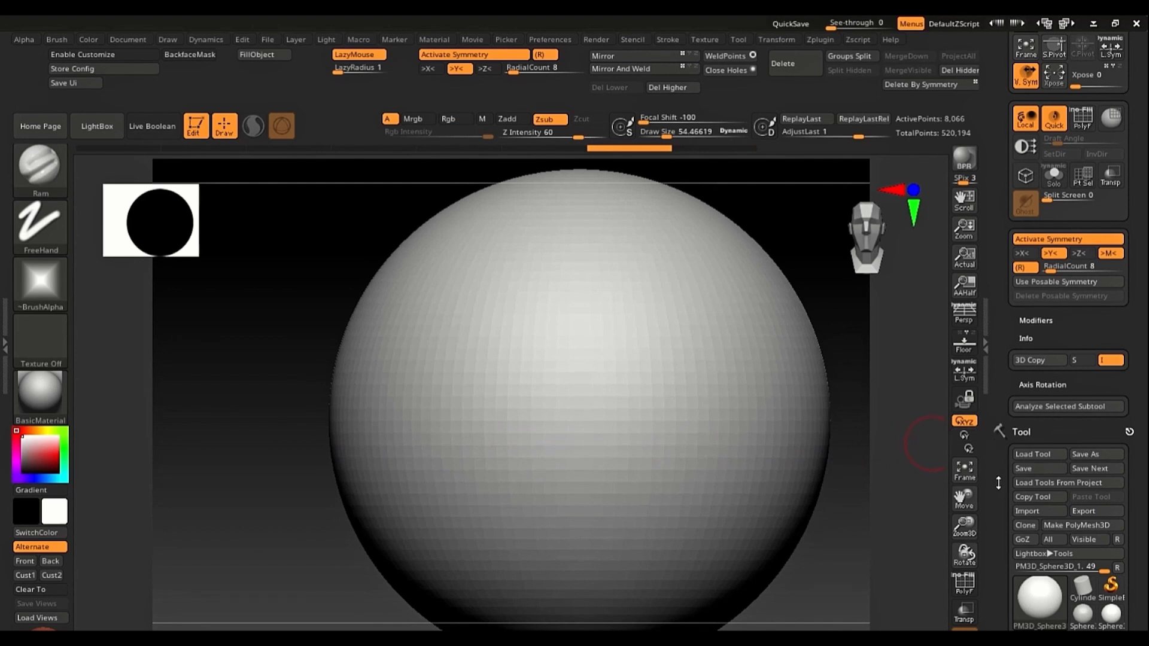
Step: Set the sphere's subdivision level to 4 and reduce the draw size to about 38.61
drag(998, 483, 1071, 318)
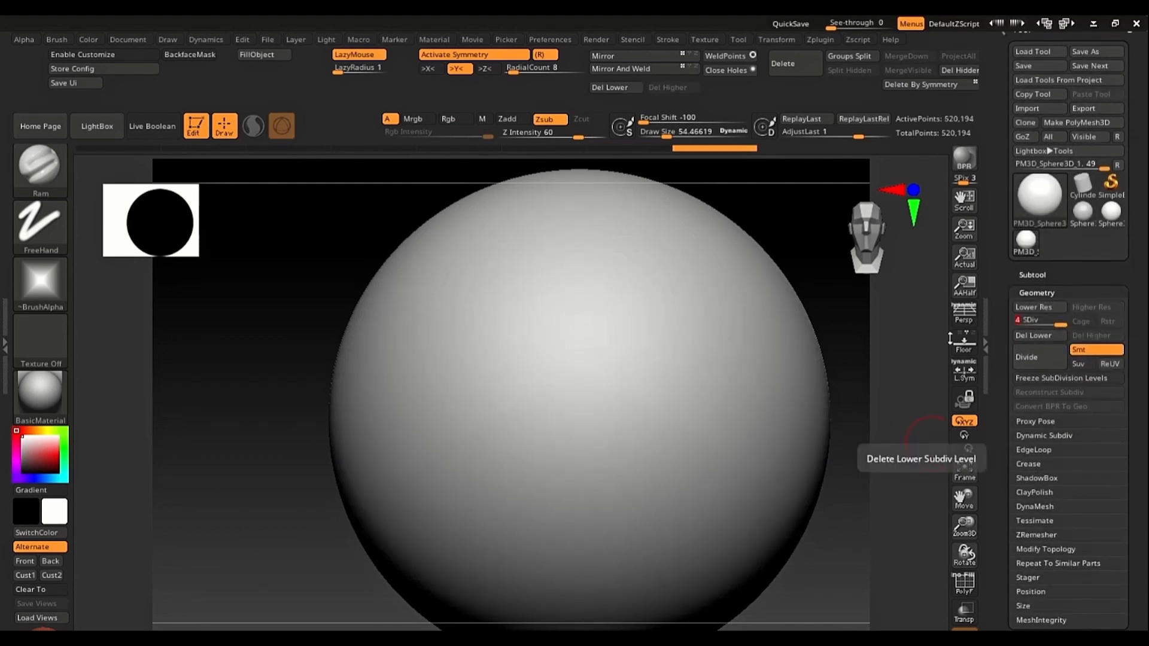
key(s)
click(574, 271)
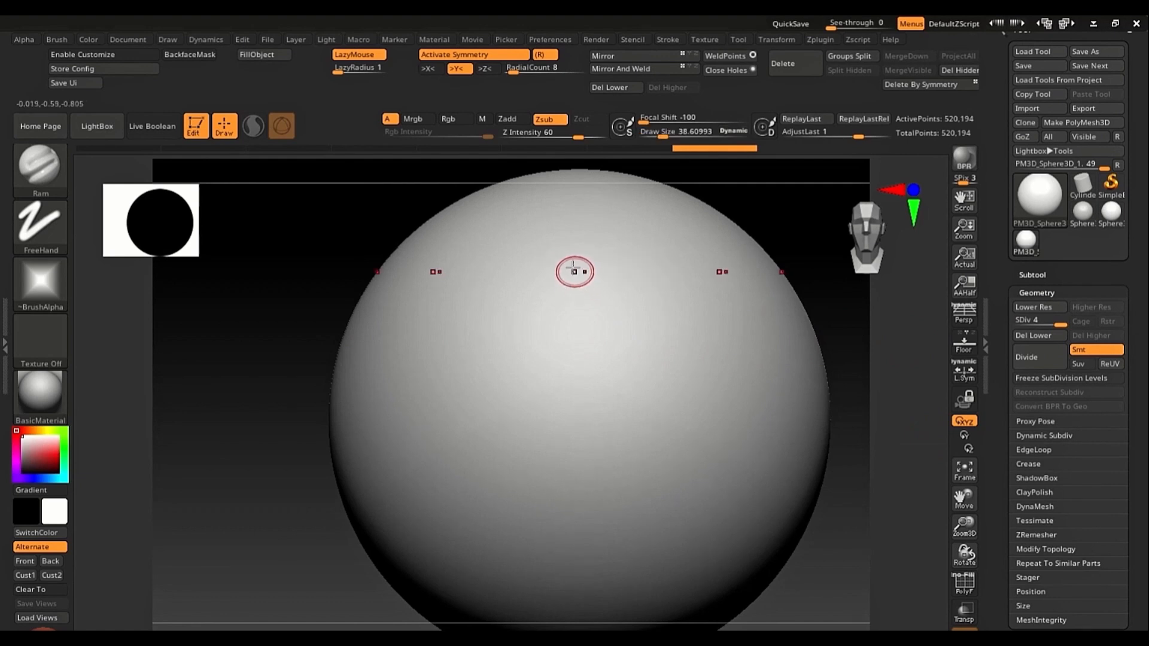
Step: Draw wavy Ram strokes down the sphere with radial Y symmetry and undo them
mouse_move(543, 244)
mouse_down()
mouse_move(476, 329)
mouse_move(452, 392)
mouse_move(548, 565)
mouse_move(538, 603)
mouse_up()
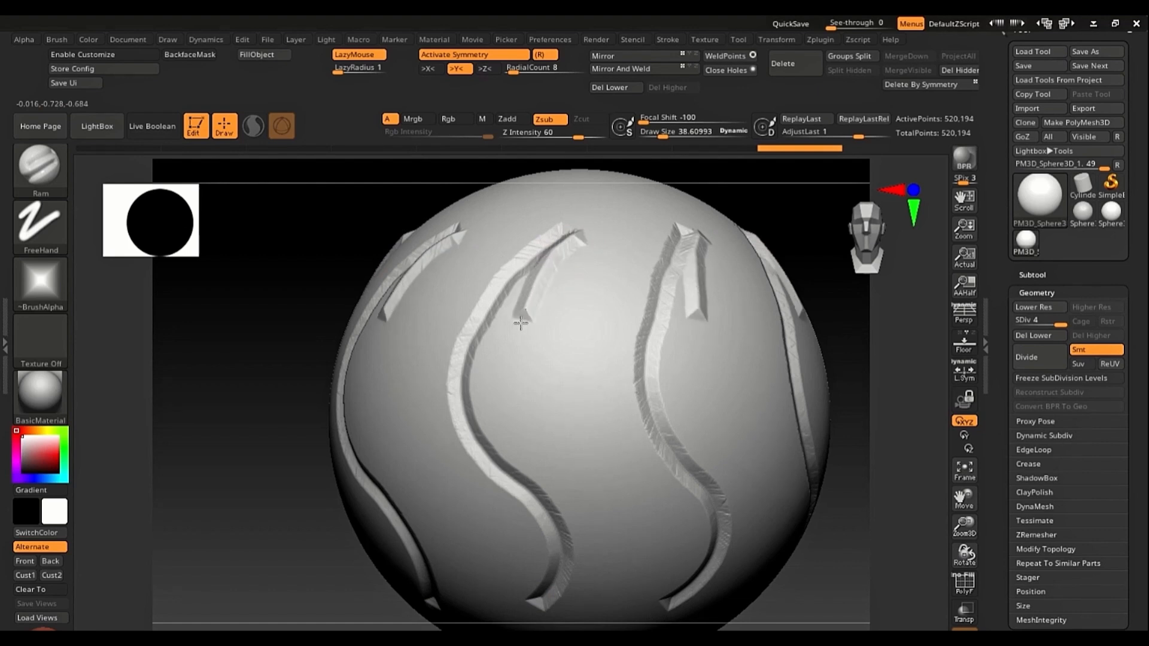
key(ctrl+z)
key(ctrl+z)
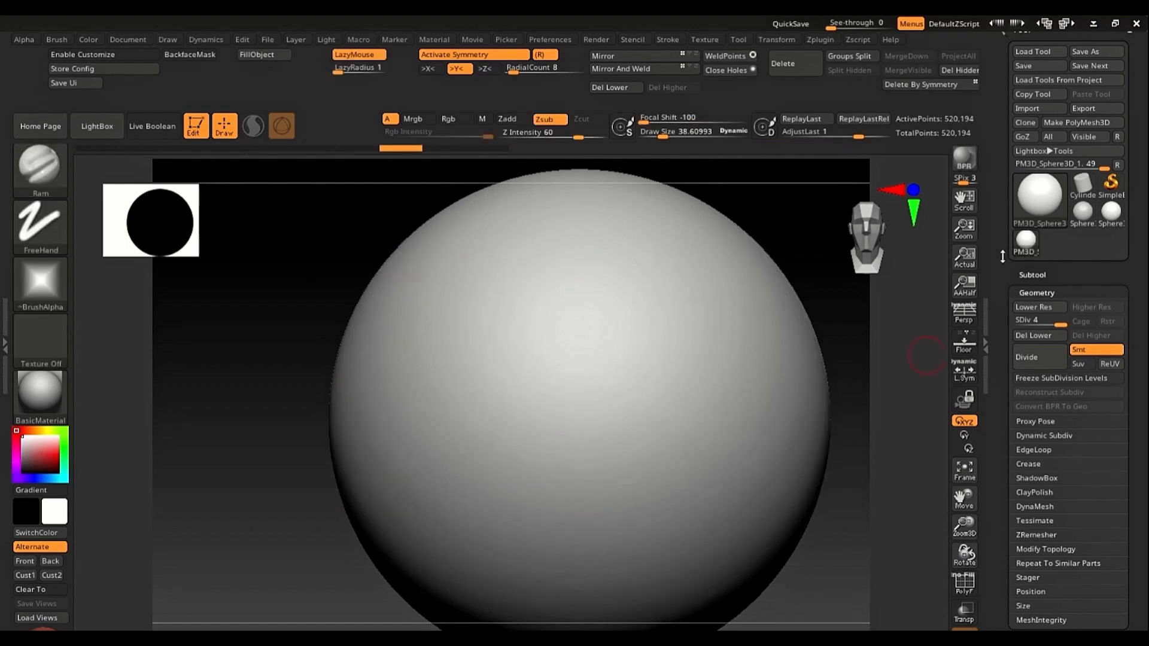
Step: Turn off radial symmetry, switch the symmetry axis from Y to X, and set the draw size to about 41.56
scroll(1002, 256, up, 5)
click(1022, 293)
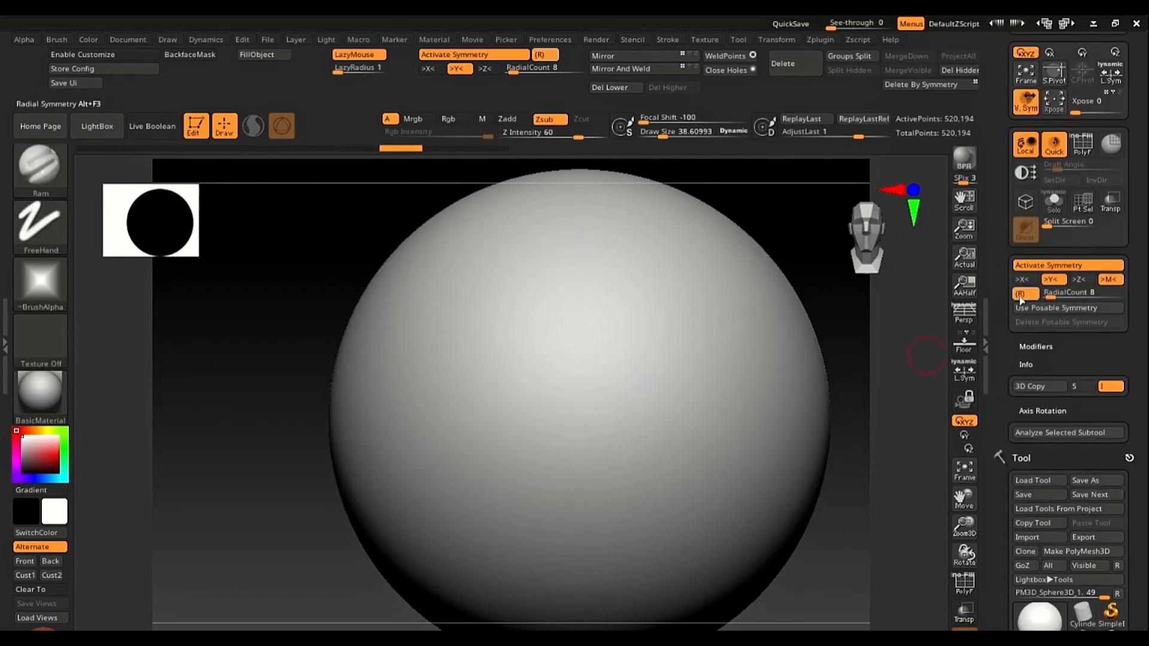
click(1051, 279)
click(1022, 279)
key(s)
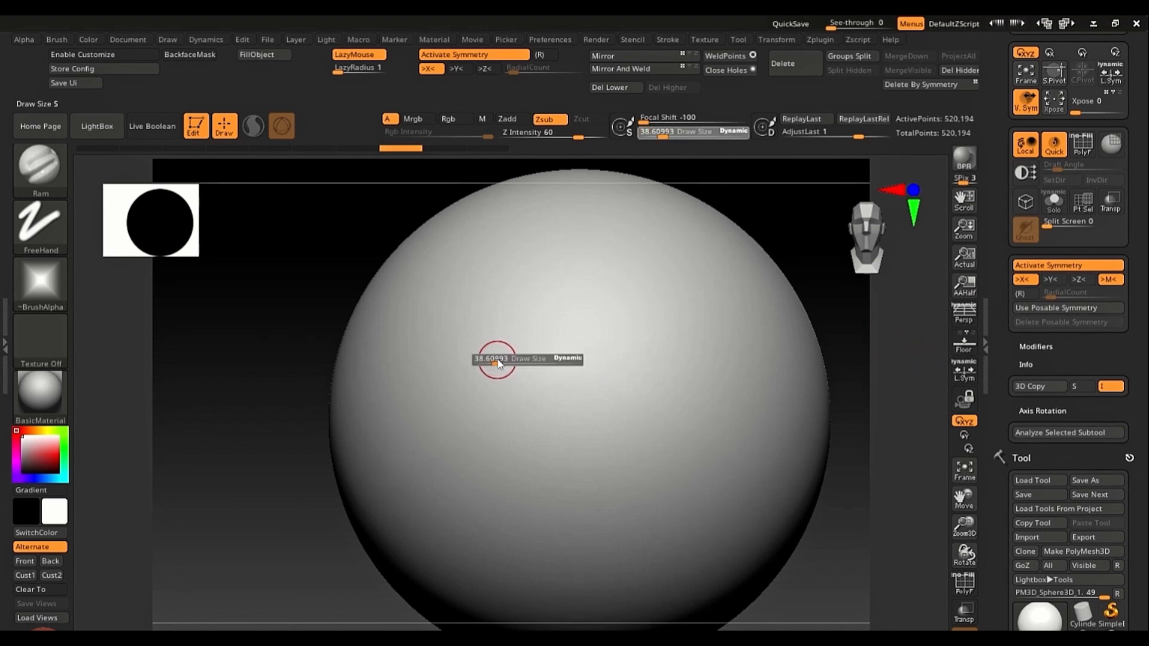
drag(497, 363, 500, 363)
Step: Draw three mirrored, slightly slanted Ram strokes down the front of the sphere and undo them
drag(496, 244, 528, 455)
drag(464, 255, 502, 470)
drag(412, 281, 449, 460)
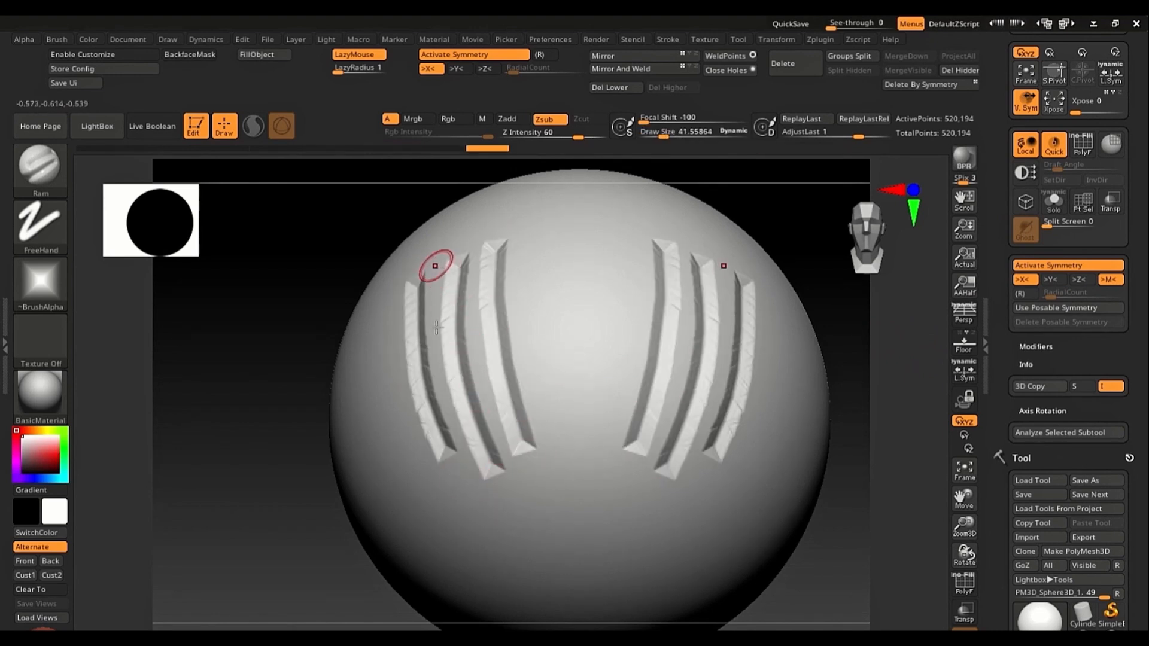
key(ctrl+z)
key(ctrl+z)
key(ctrl+z)
key(ctrl+z)
key(ctrl+z)
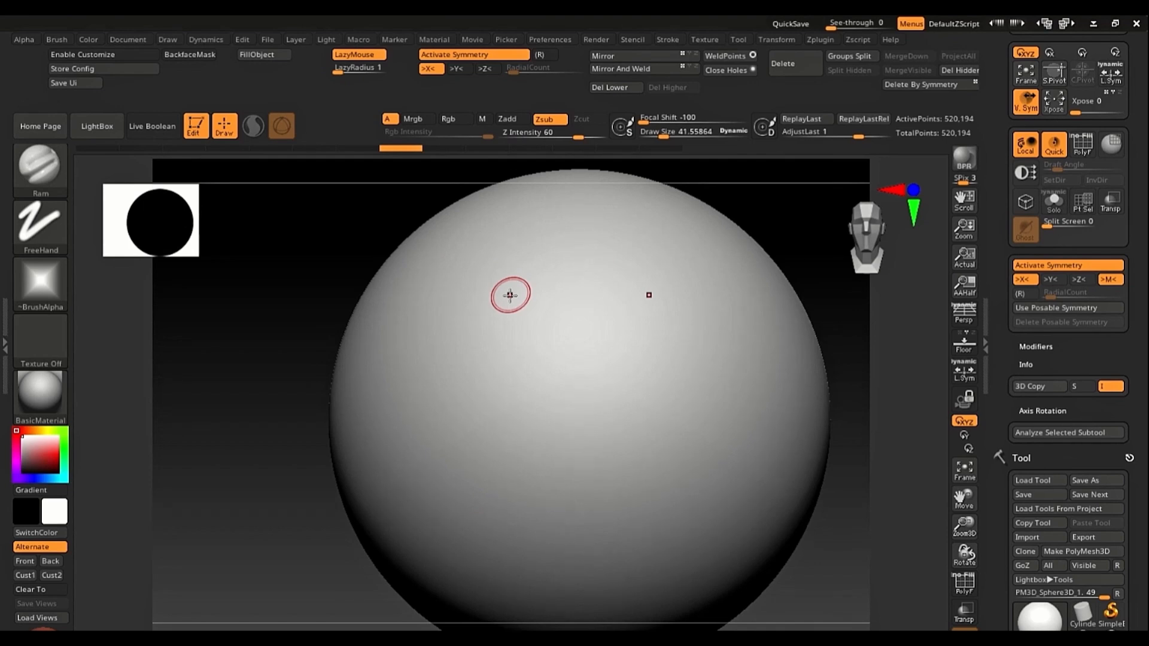
Step: Select the Inflat brush and enlarge its draw size to about 313.95
key(b)
key(i)
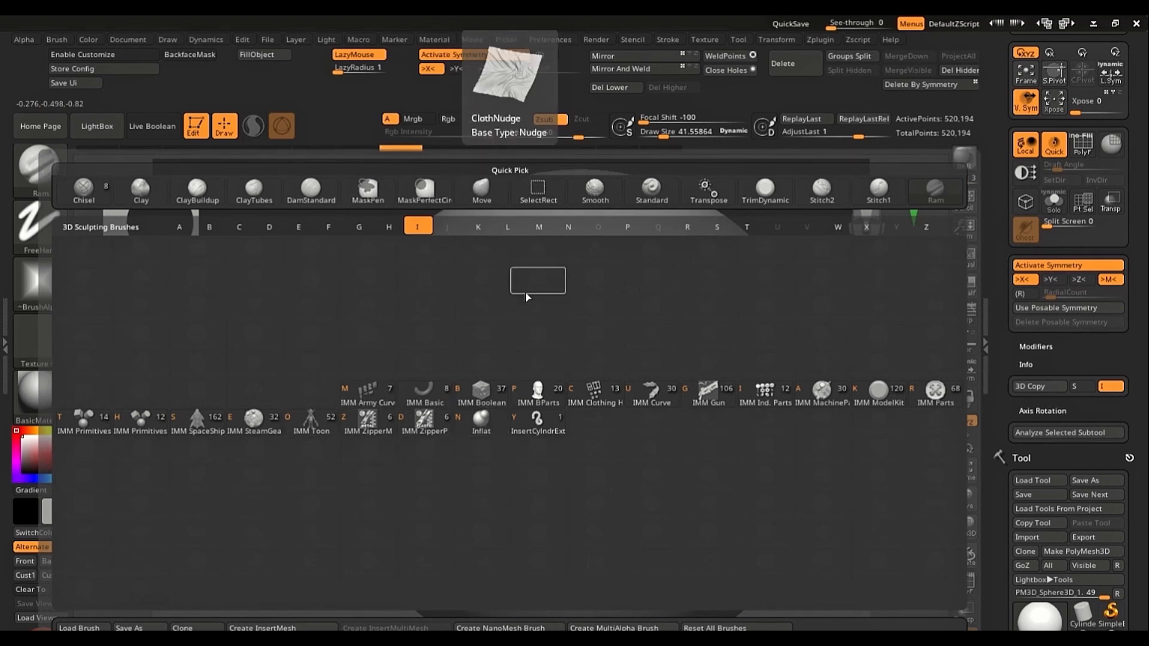
key(n)
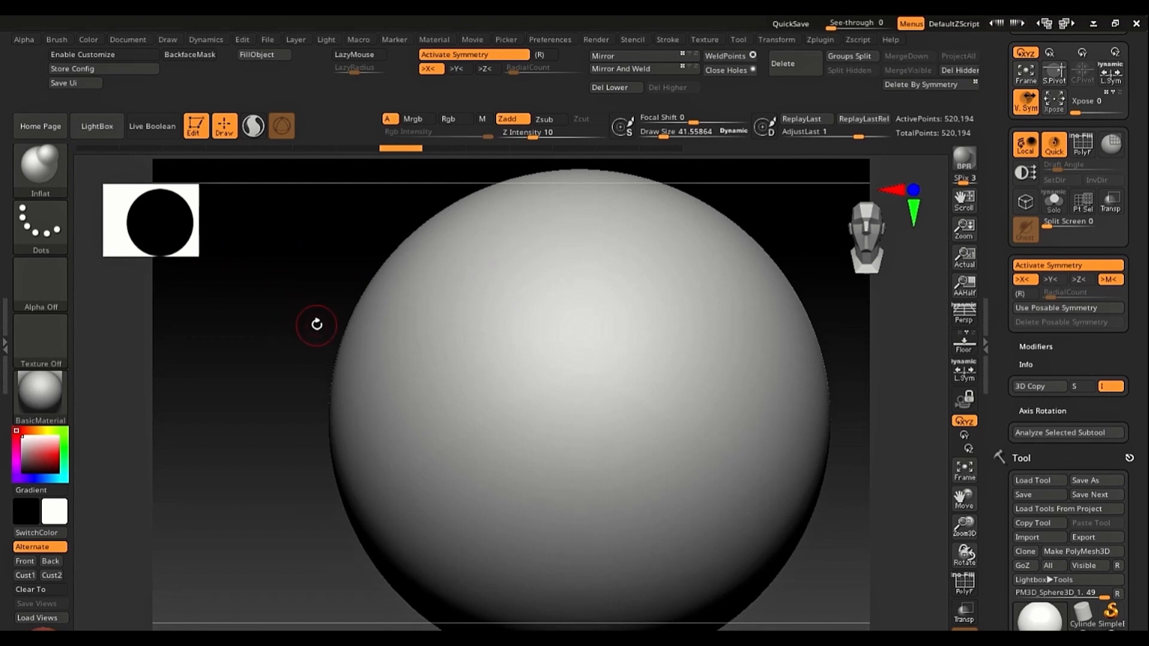
key(s)
drag(317, 325, 332, 324)
key(s)
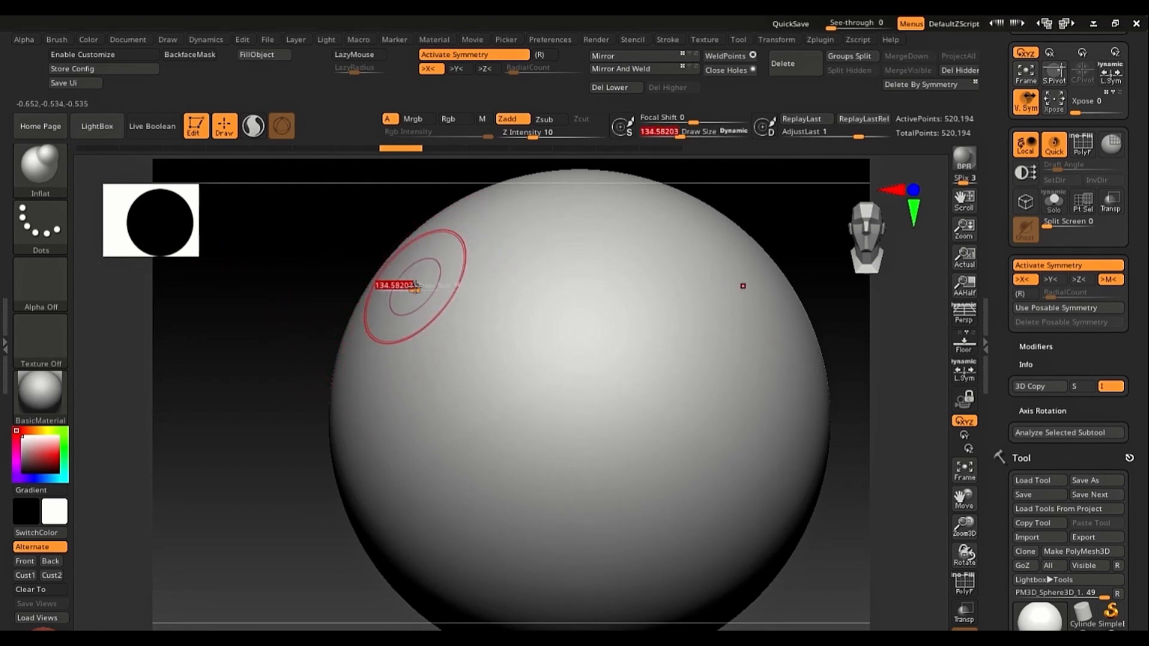
mouse_move(415, 288)
mouse_down()
mouse_move(400, 269)
mouse_move(383, 315)
mouse_move(467, 454)
mouse_move(385, 469)
mouse_move(391, 431)
mouse_up()
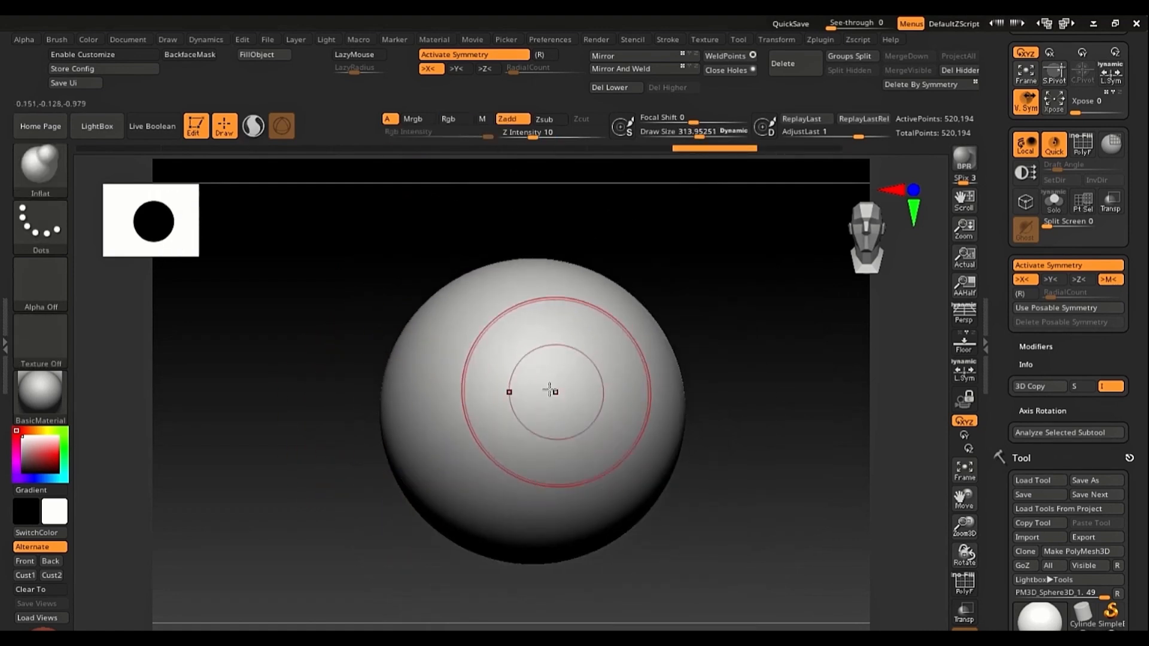
Step: Inflate mirrored bulges on the sphere with the Inflat brush, undo them, and frame the sphere in the front view
mouse_move(552, 390)
mouse_down()
mouse_move(410, 307)
mouse_move(413, 371)
mouse_move(429, 380)
mouse_move(436, 426)
mouse_move(447, 390)
mouse_up()
right_drag(446, 389, 487, 443)
drag(348, 301, 370, 383)
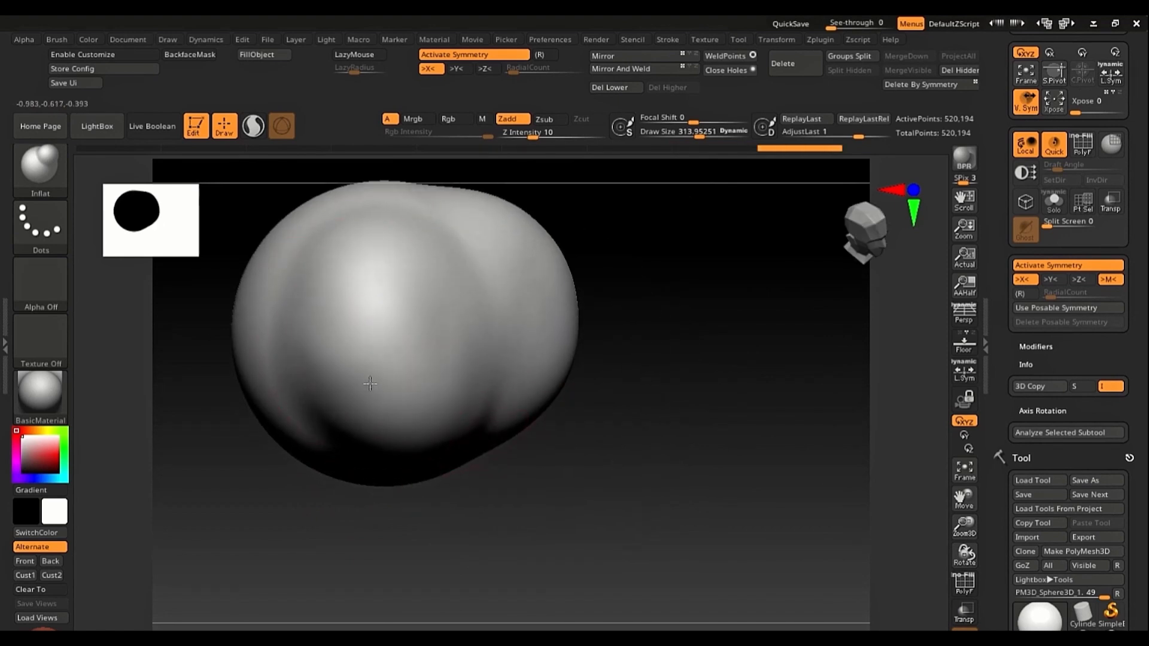
key(ctrl+z)
key(ctrl+z)
key(ctrl+z)
key(ctrl+z)
key(ctrl+z)
key(ctrl+z)
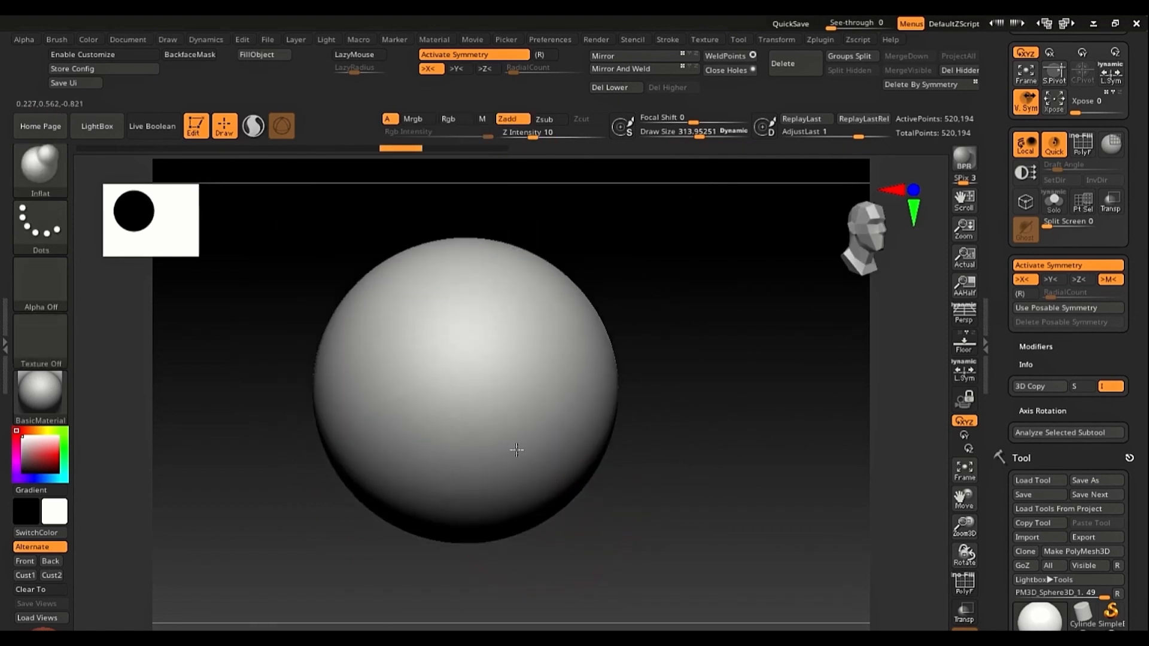
key(f)
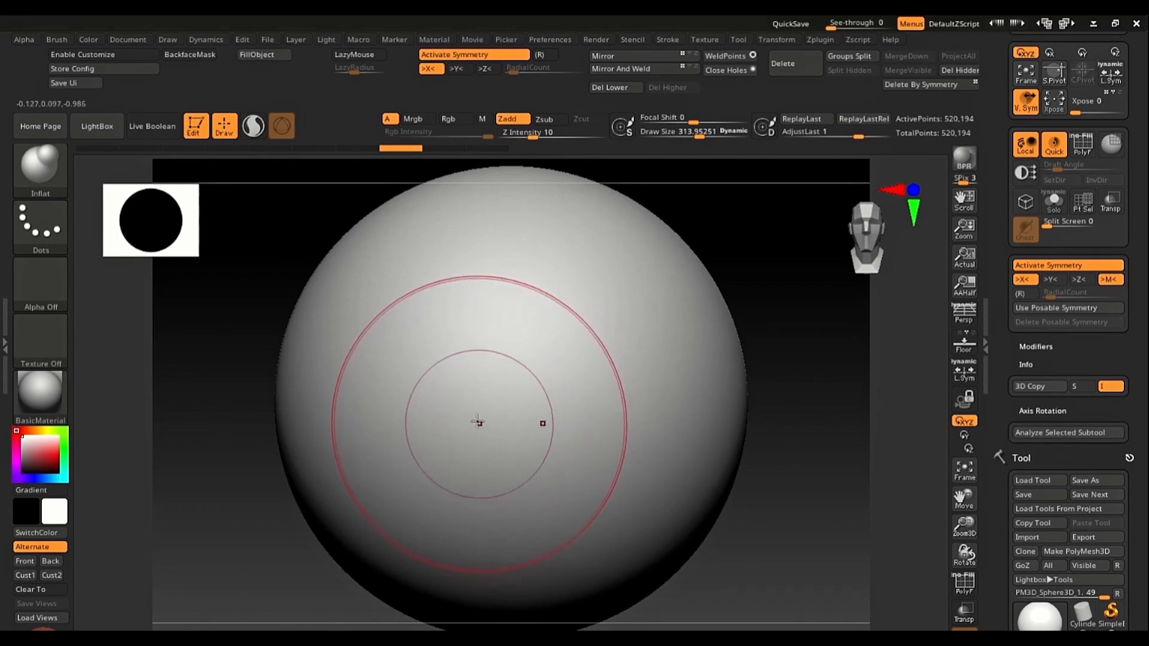
Step: Try Alpha 27 and Alpha 30 on the Inflat brush
ctrl+right_drag(467, 409, 445, 405)
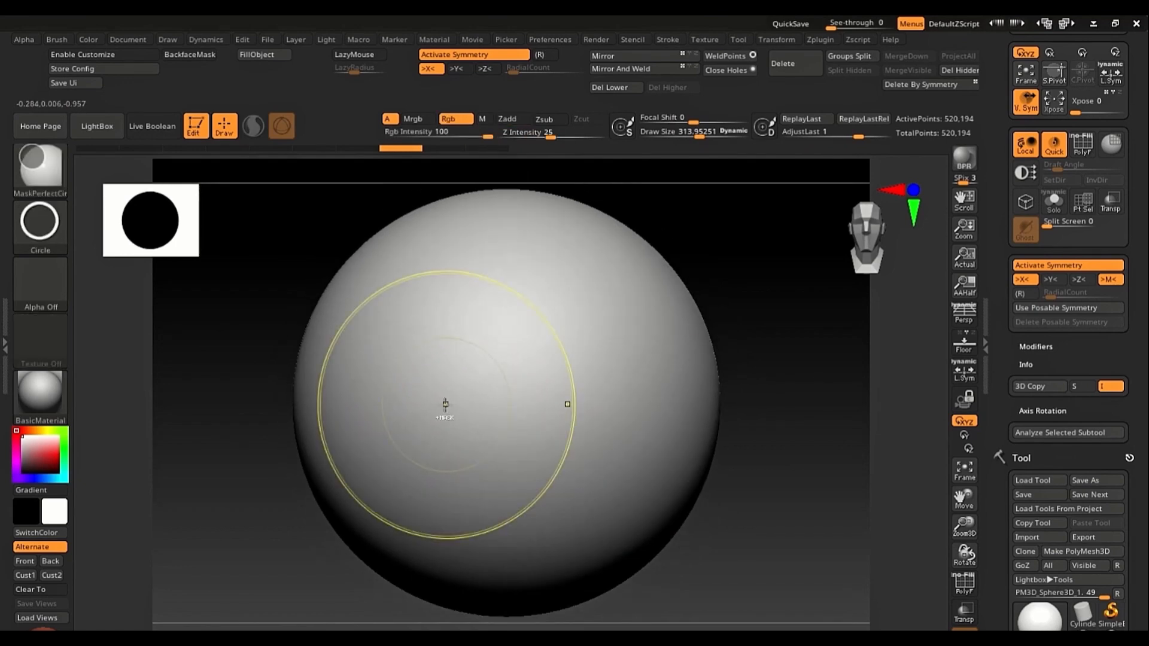
click(42, 288)
click(315, 403)
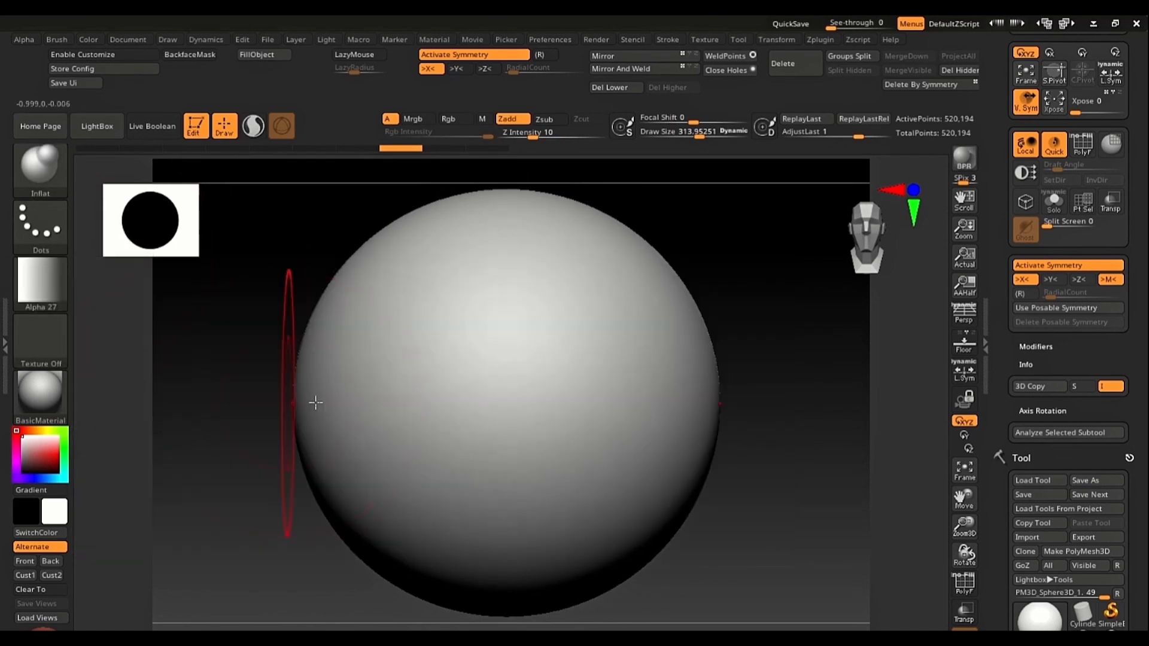
click(42, 292)
click(457, 409)
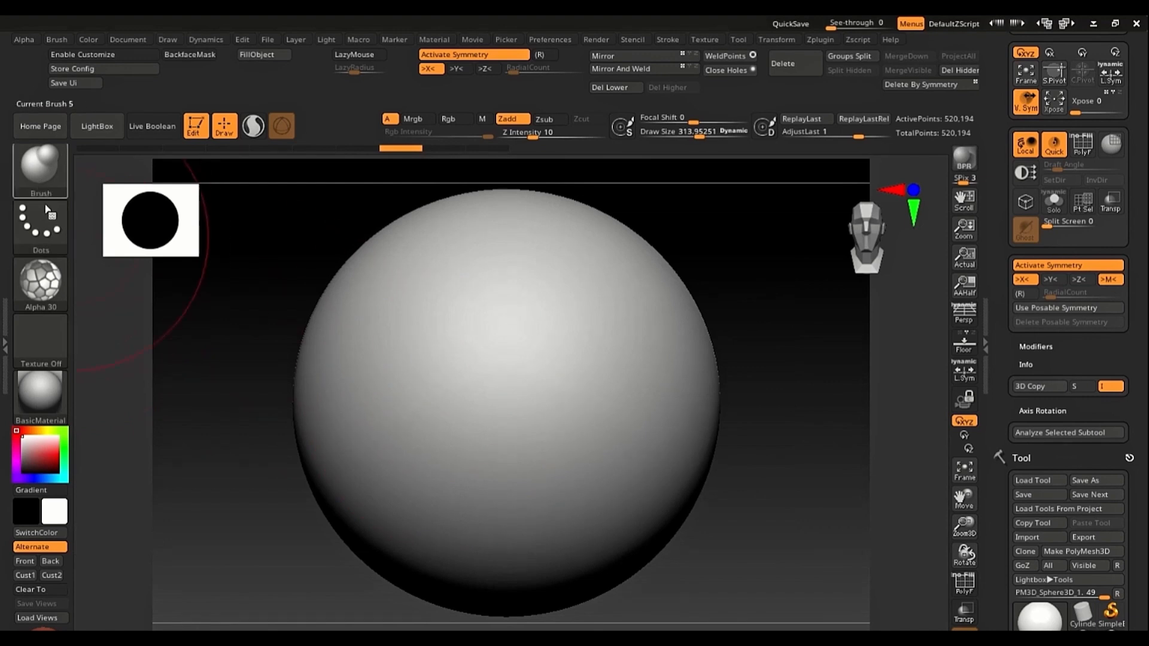
Step: Reset the current Inflat brush to its defaults and choose Alpha Off for it
click(58, 42)
drag(64, 404, 65, 293)
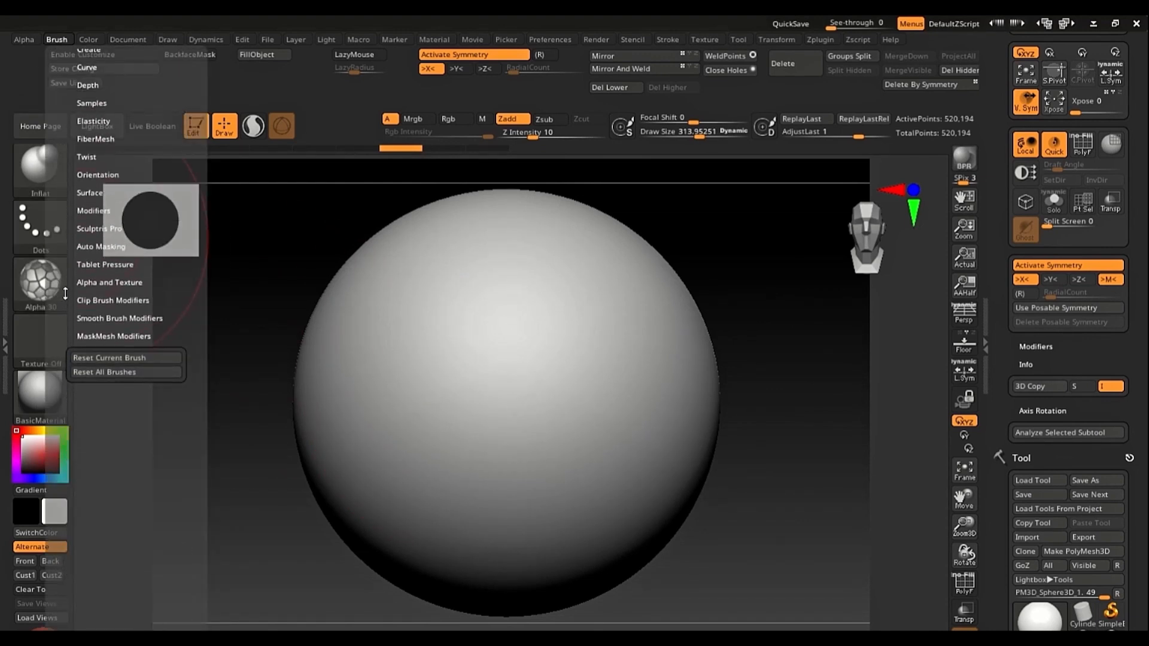
click(128, 358)
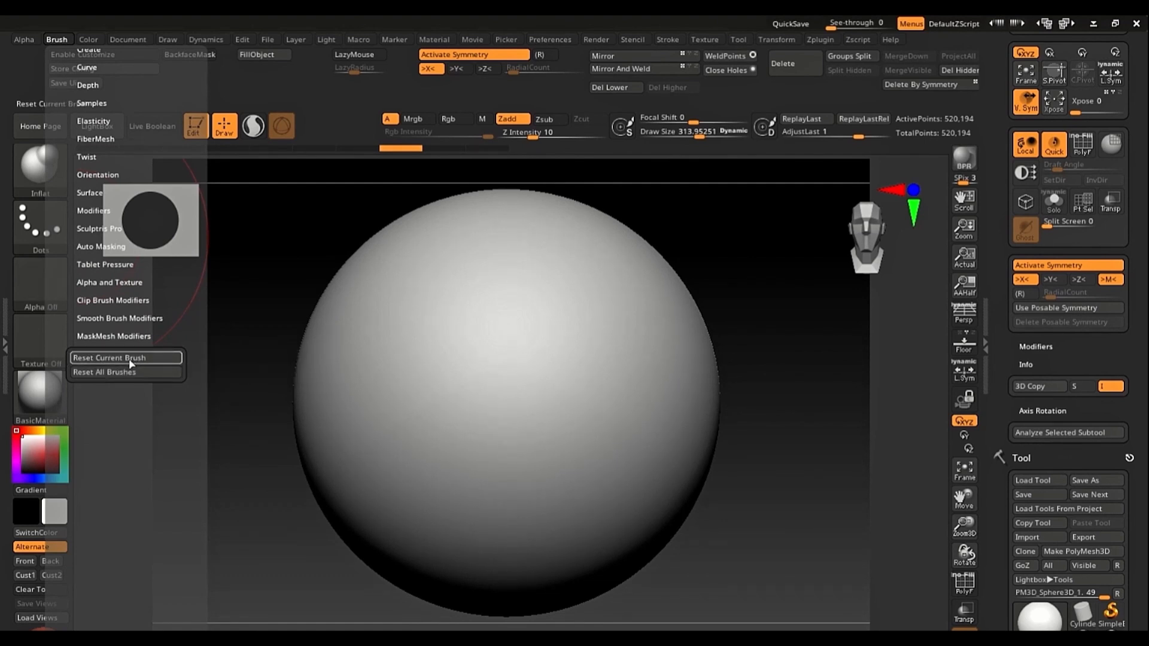
click(40, 286)
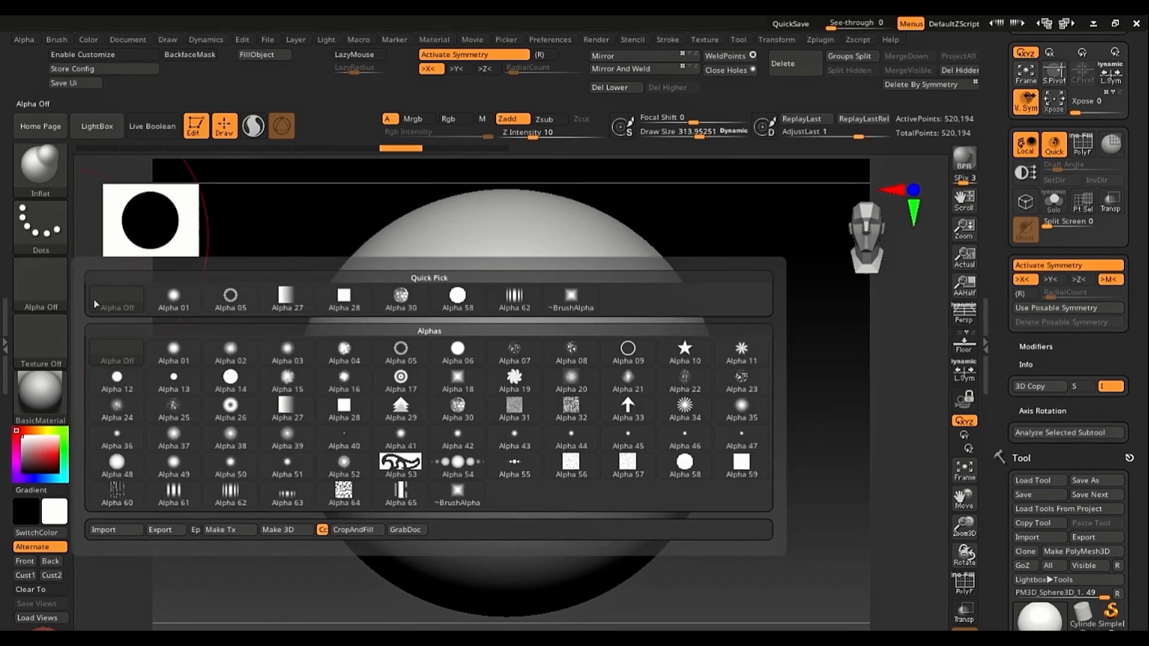
click(110, 302)
Step: Reduce the draw size to about 123.9 and select the ClayBuildup brush
key(s)
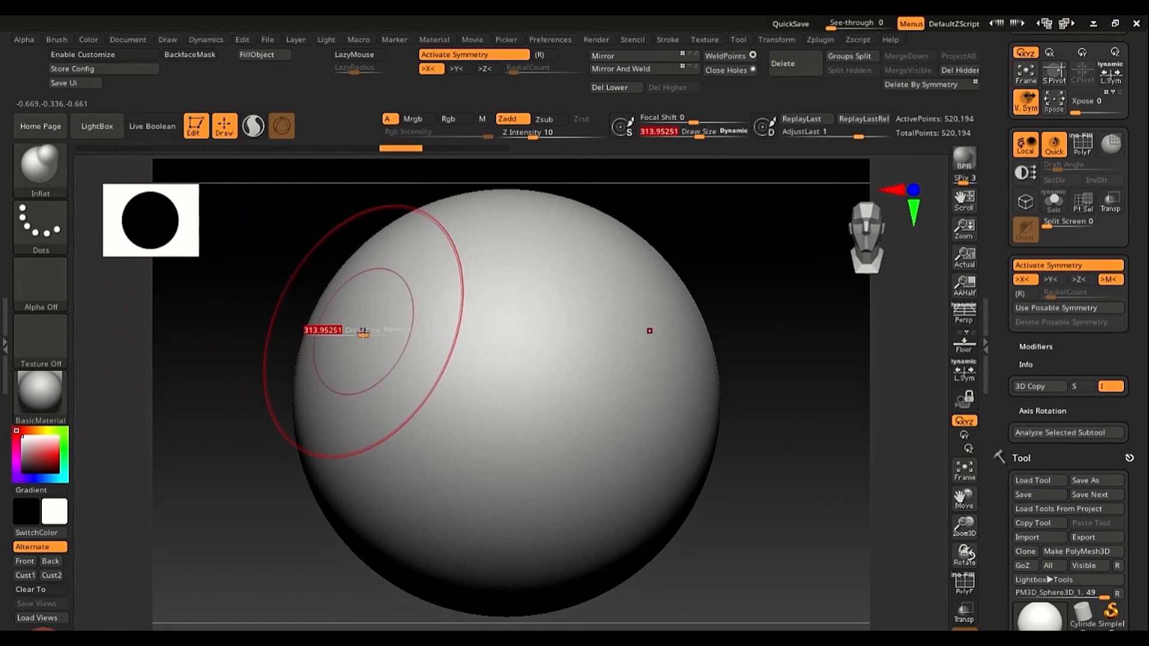
drag(363, 332, 342, 337)
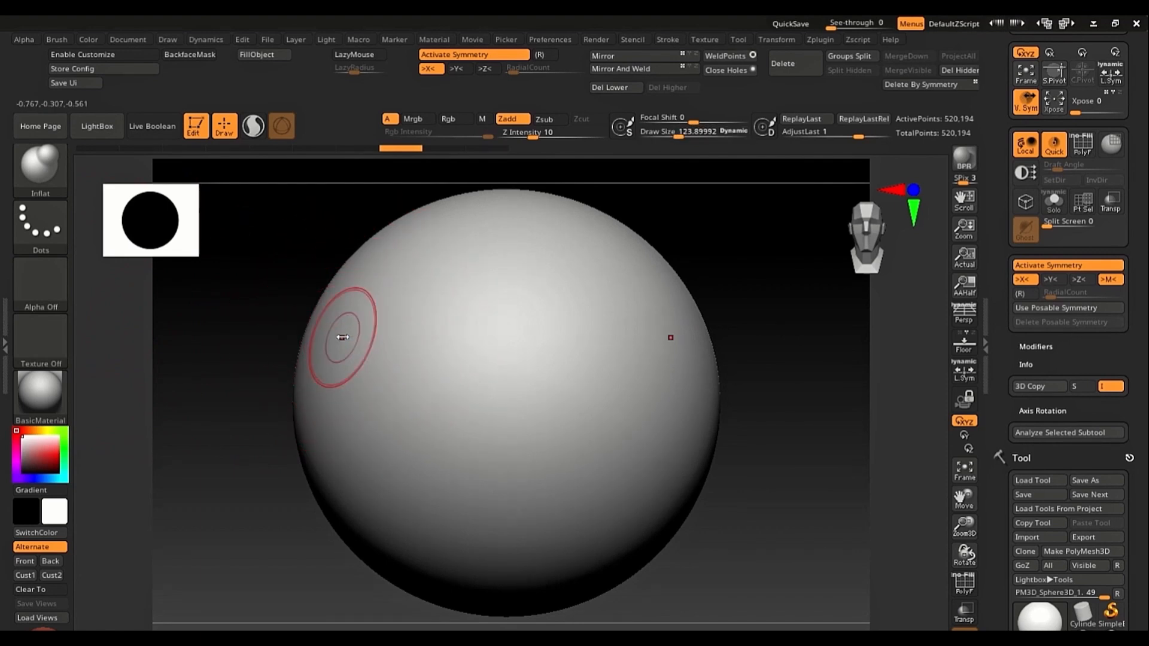
key(b)
key(c)
key(b)
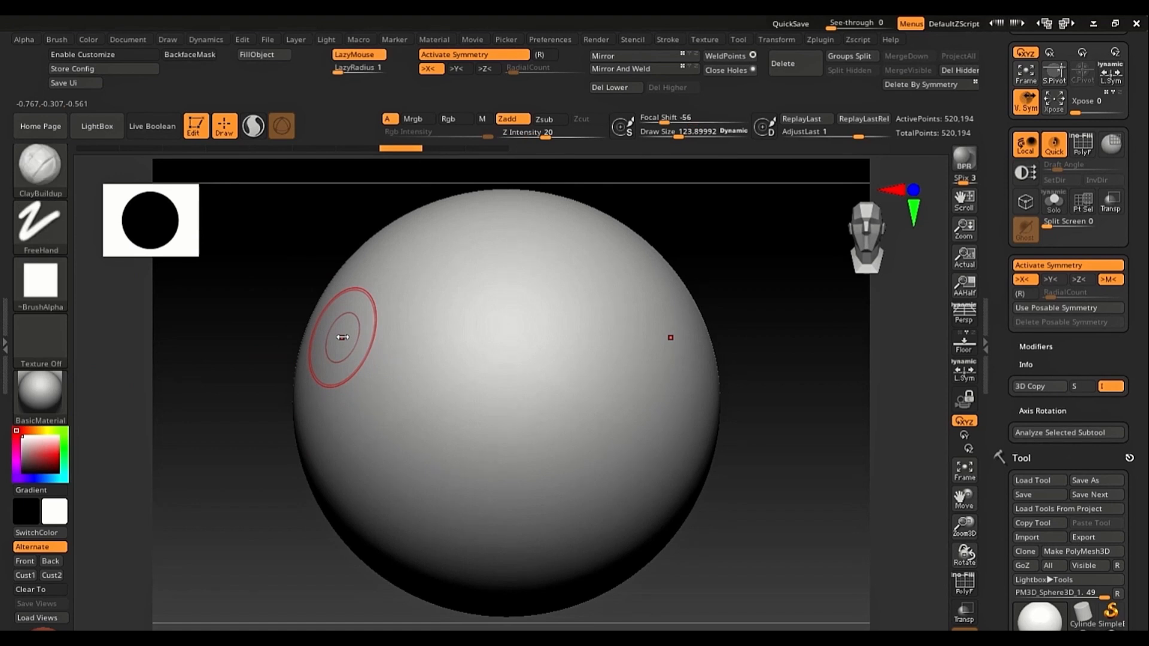
Step: Switch to the DamStandard brush and return to the ClayBuildup brush
key(b)
key(d)
key(s)
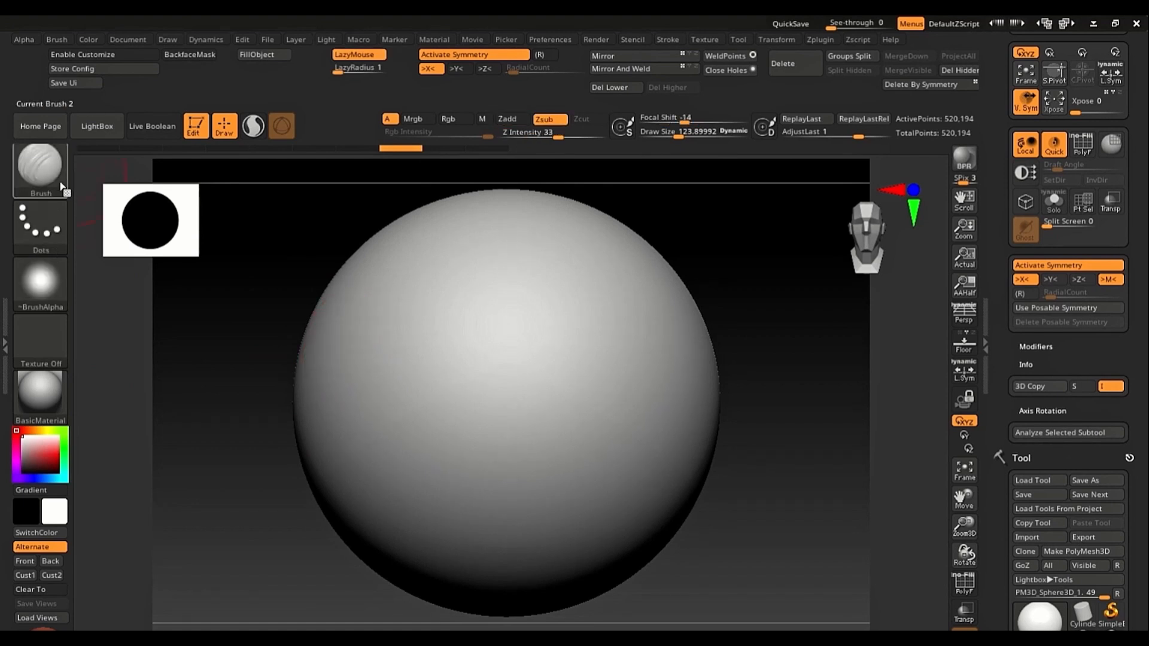
mouse_move(64, 190)
key(b)
key(c)
key(b)
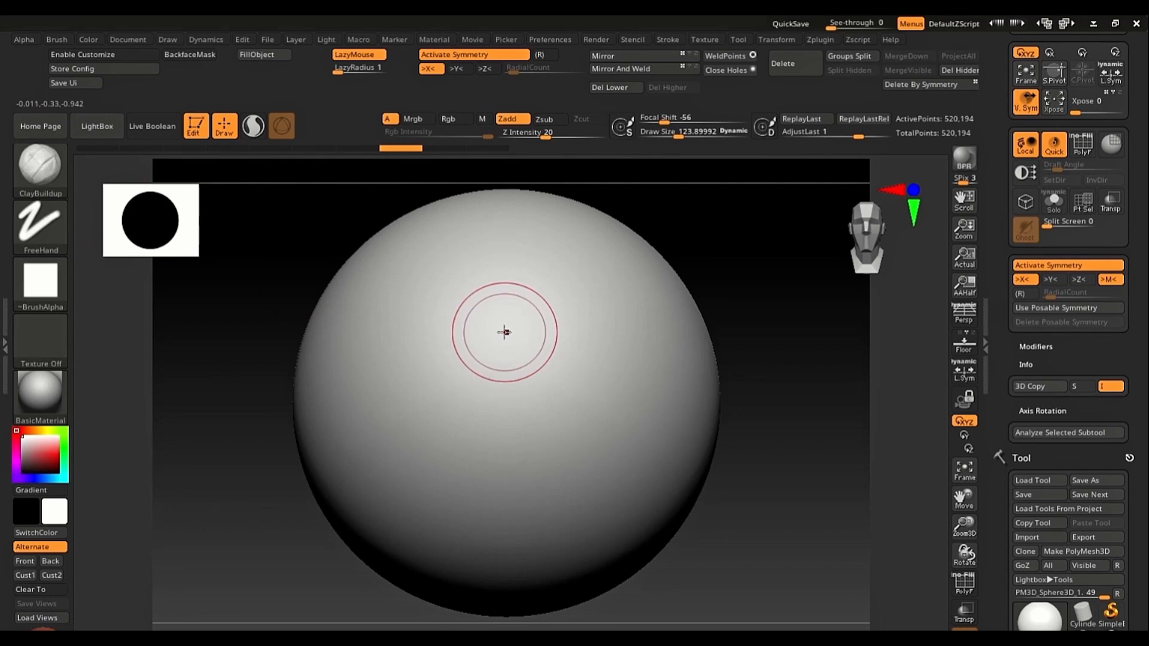
key(b)
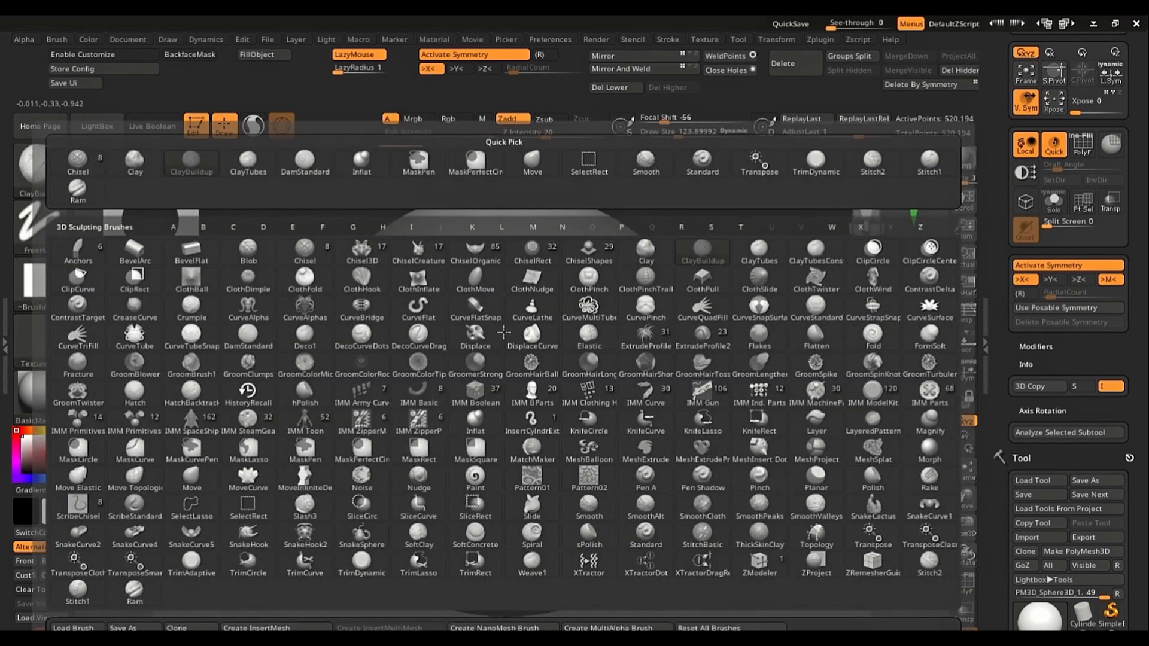
key(c)
key(b)
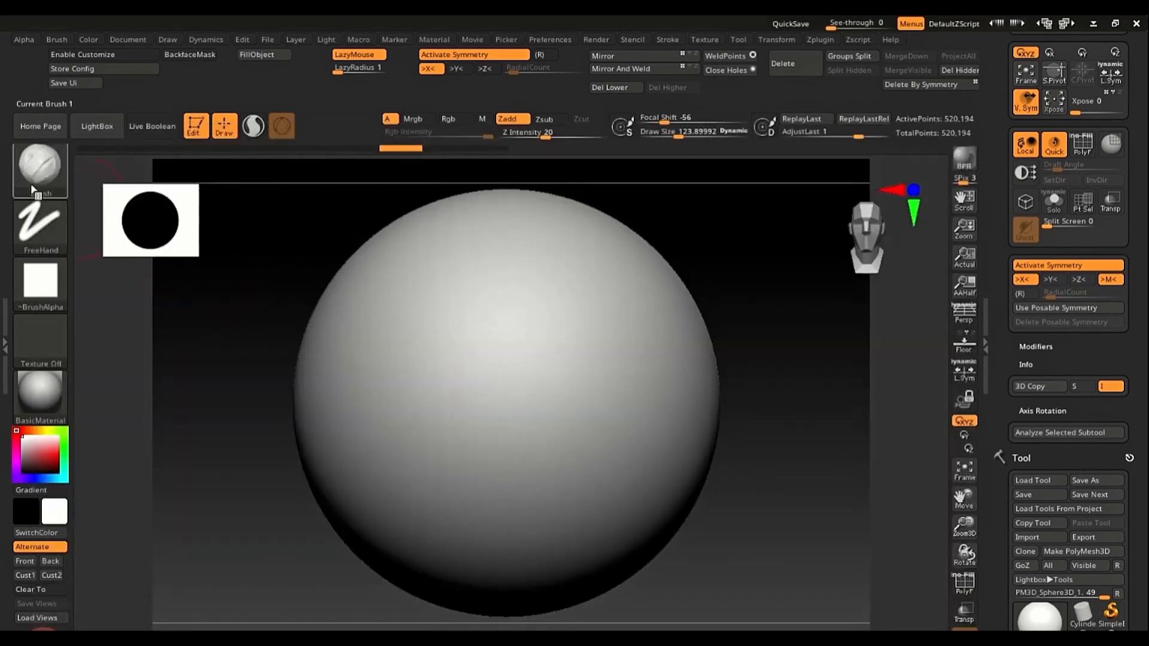
Step: Set the draw size to about 151.44 and build up mirrored slanted ClayBuildup strokes at the front centre of the sphere
key(s)
drag(519, 362, 525, 362)
drag(508, 317, 480, 382)
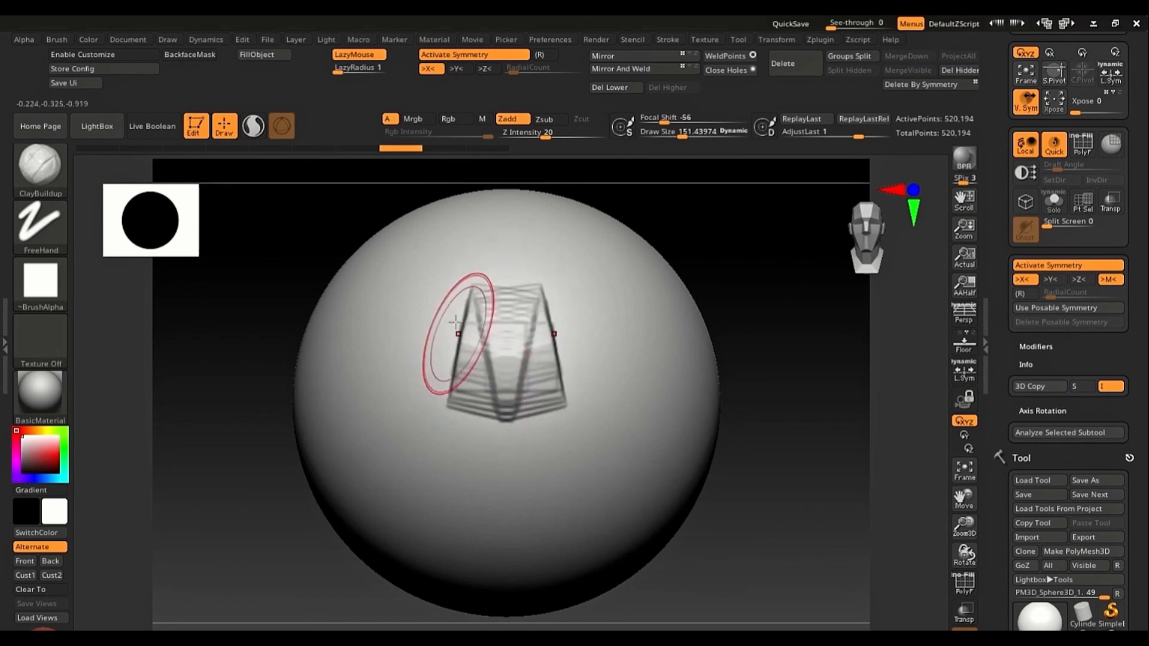
Step: Reduce the draw size to about 81.34 and add mirrored ClayBuildup strokes from the centre outward to both sides of the sphere
ctrl+right_drag(440, 322, 446, 399)
key(s)
drag(447, 400, 435, 399)
mouse_move(431, 321)
mouse_down()
mouse_move(390, 318)
mouse_move(281, 413)
mouse_move(269, 454)
mouse_up()
ctrl+right_drag(222, 466, 214, 400)
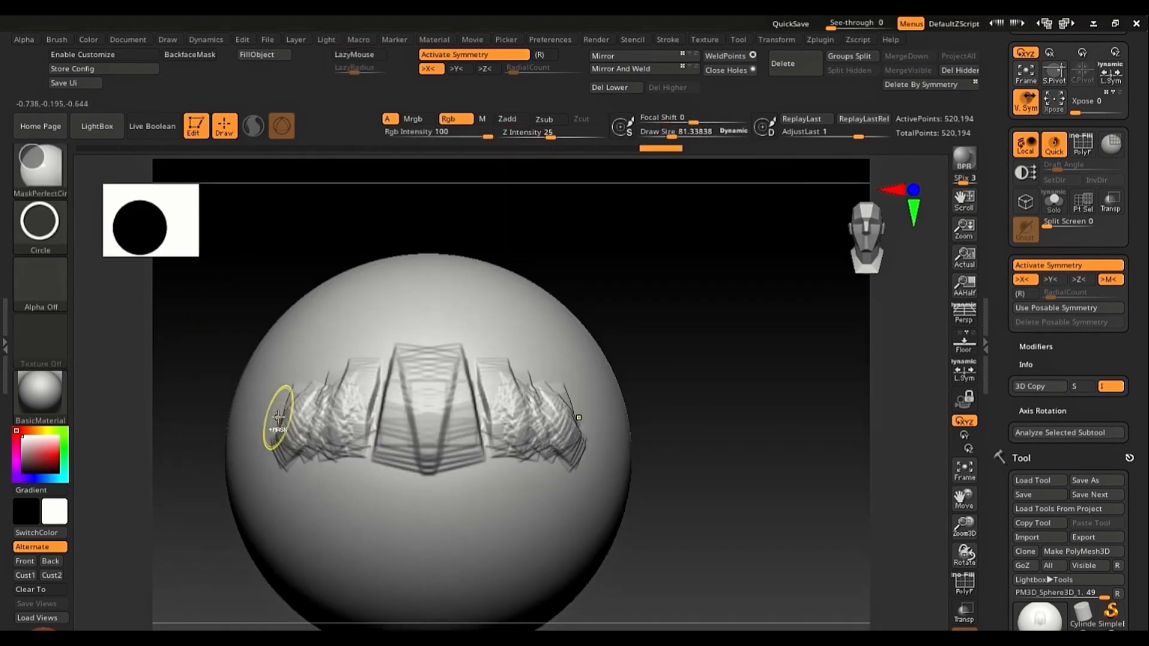
Step: Undo all the ClayBuildup strokes on the sphere
key(ctrl+z)
key(ctrl+z)
key(ctrl+z)
key(ctrl+z)
key(ctrl+z)
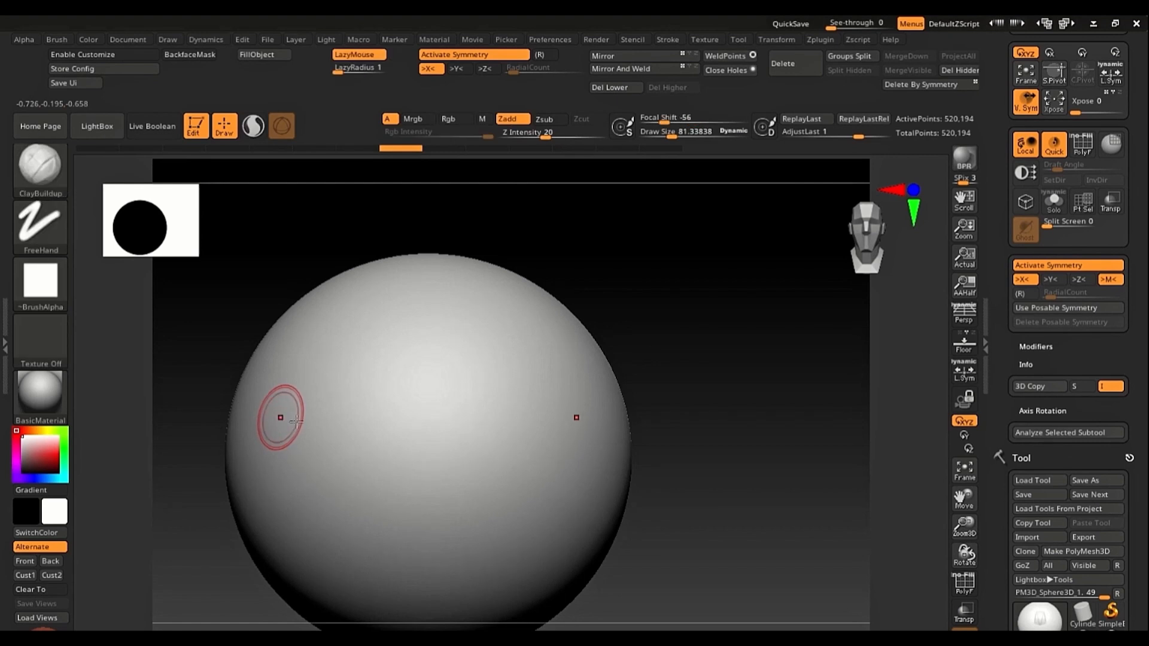
Step: Frame the sphere in the view and select the Move brush
key(f)
key(b)
key(m)
key(v)
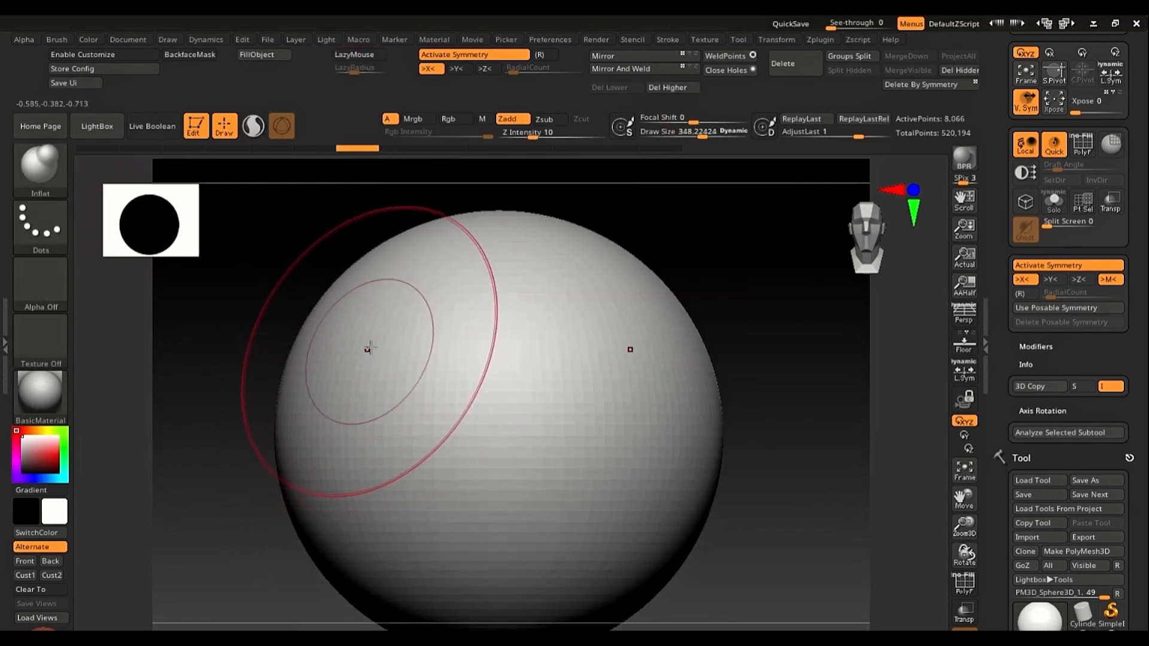
Step: Select the TrimDynamic brush, followed by the Morph brush
key(b)
key(t)
key(d)
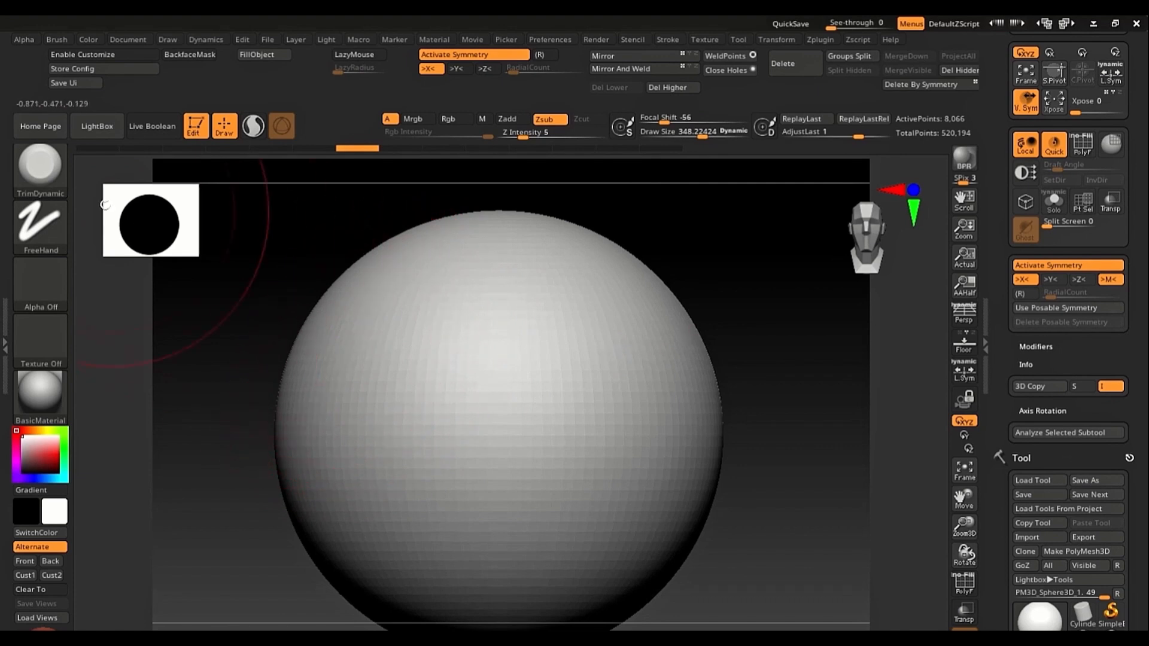
key(b)
key(m)
key(o)
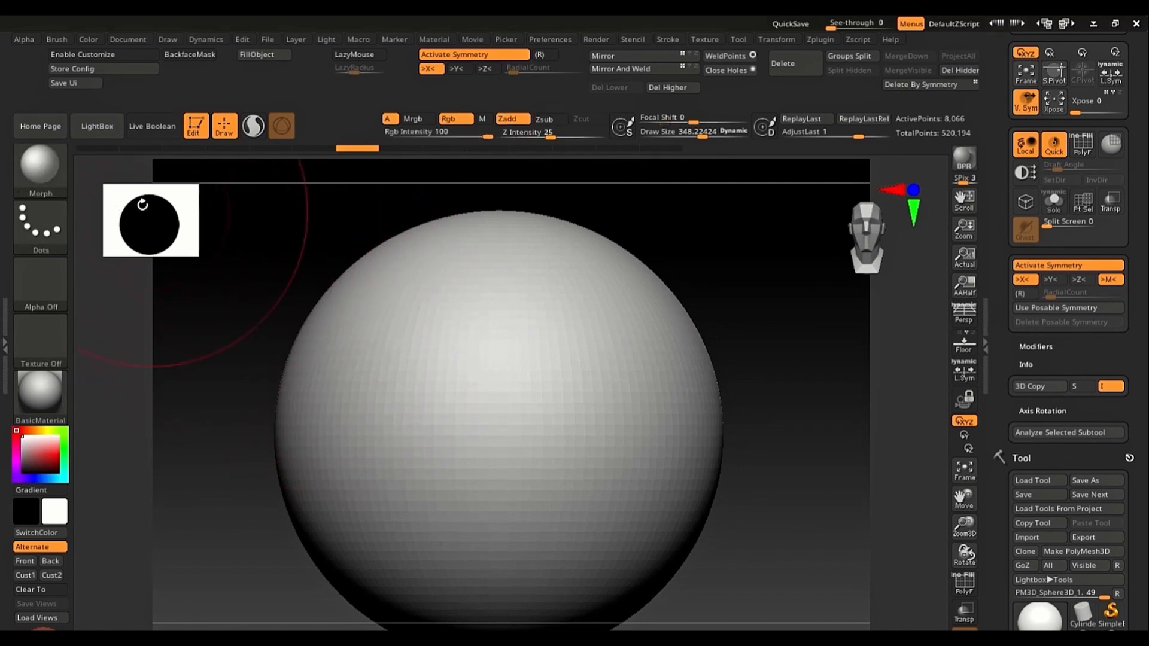
mouse_move(52, 184)
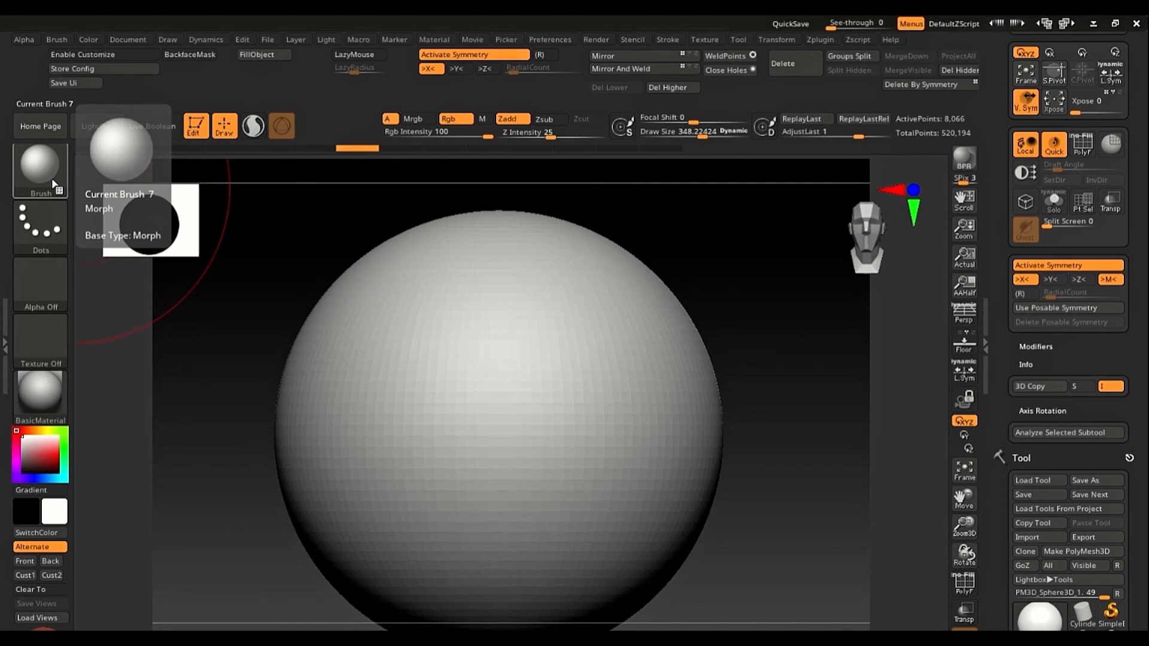
Step: Select the ZModeler brush
key(b)
key(z)
key(m)
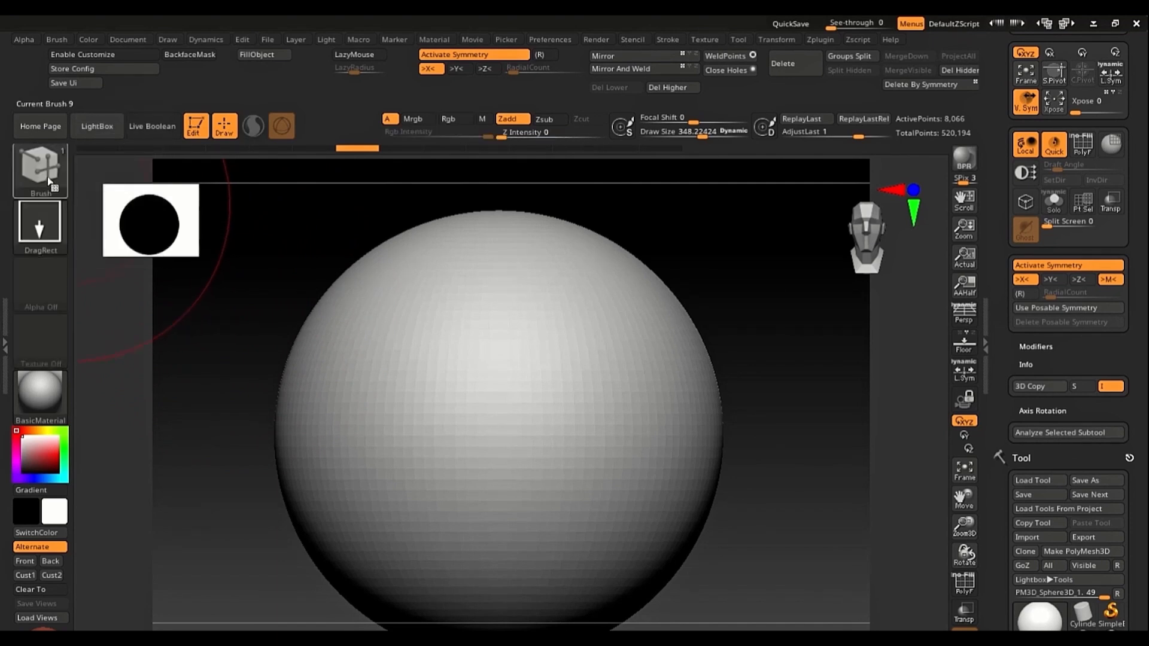